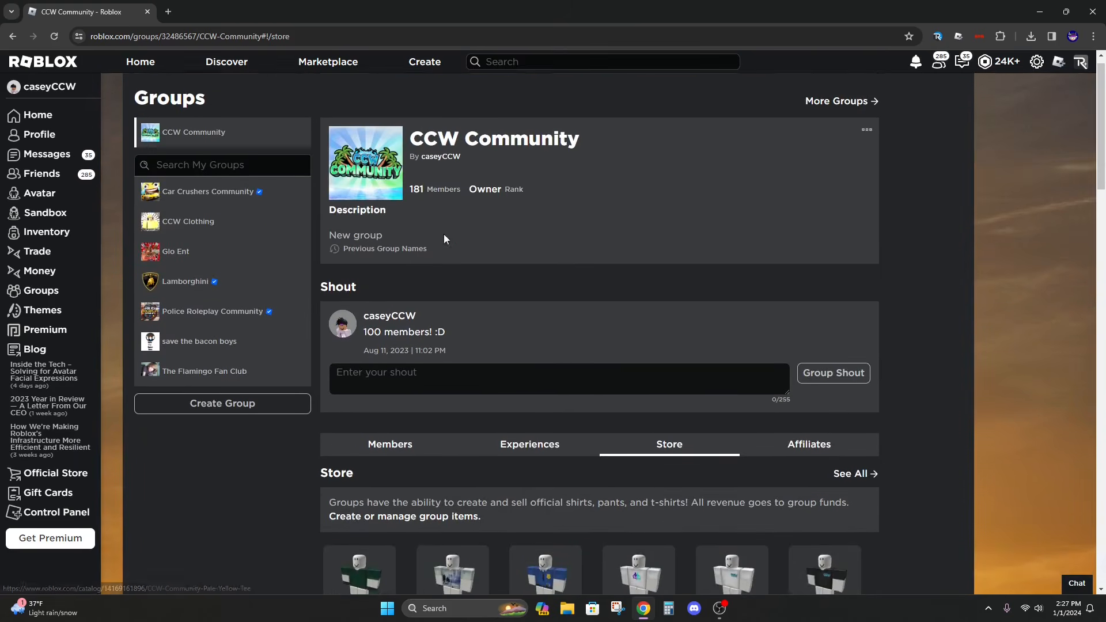
# Look through the CCW Clothing group's store items and return to the CCW Community group page
pyautogui.click(232, 240)
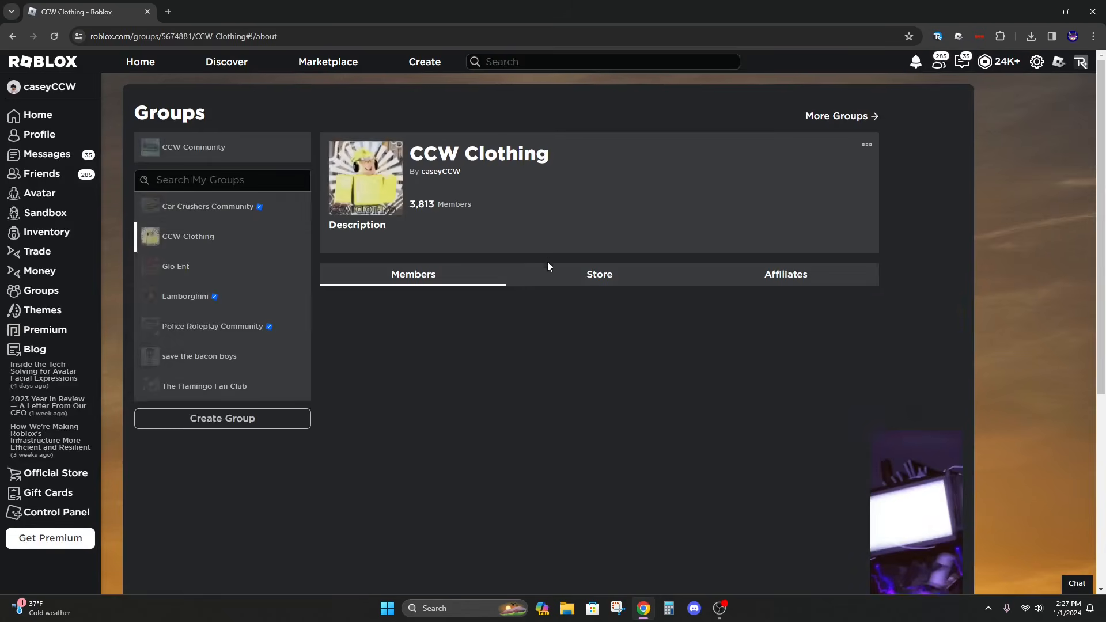
pyautogui.scroll(-2, 547, 261)
pyautogui.click(643, 337)
pyautogui.scroll(-7, 639, 302)
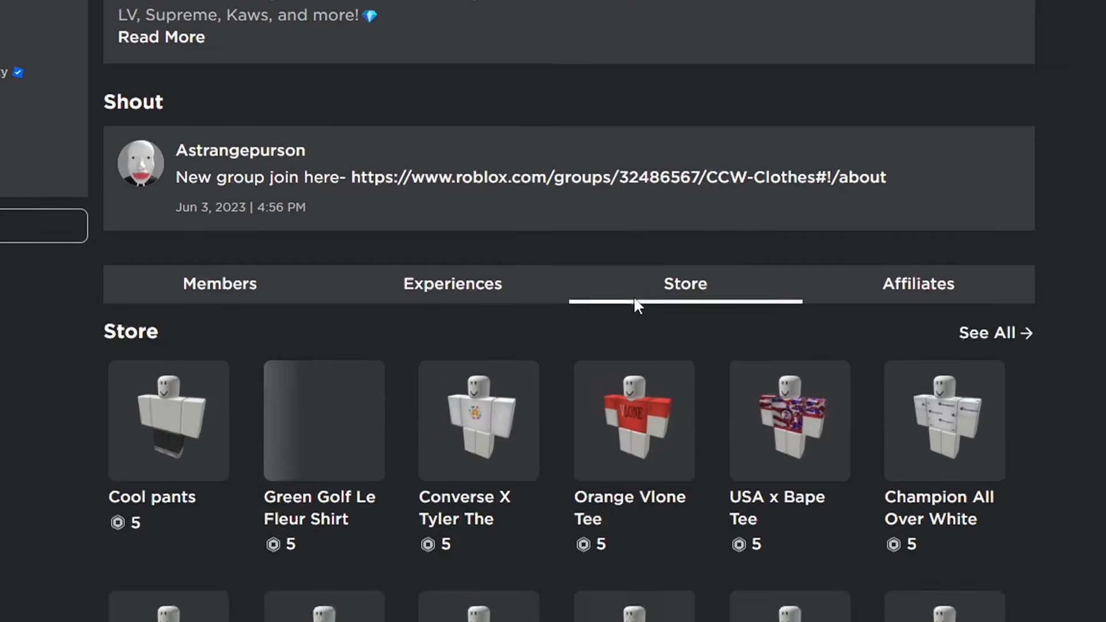
pyautogui.scroll(7, 675, 408)
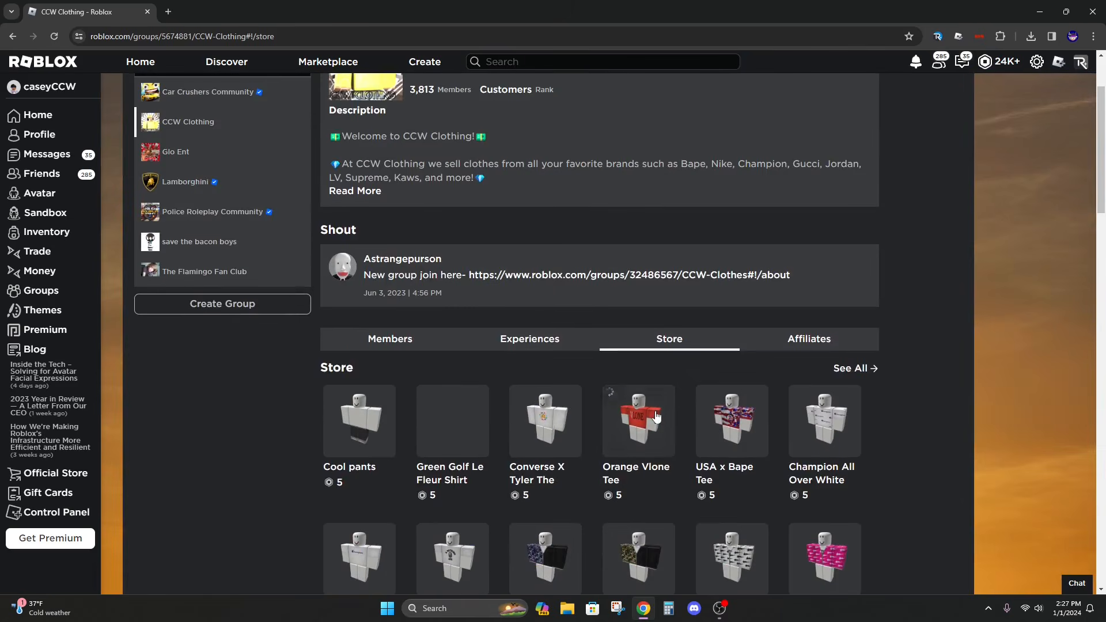
pyautogui.scroll(2, 656, 415)
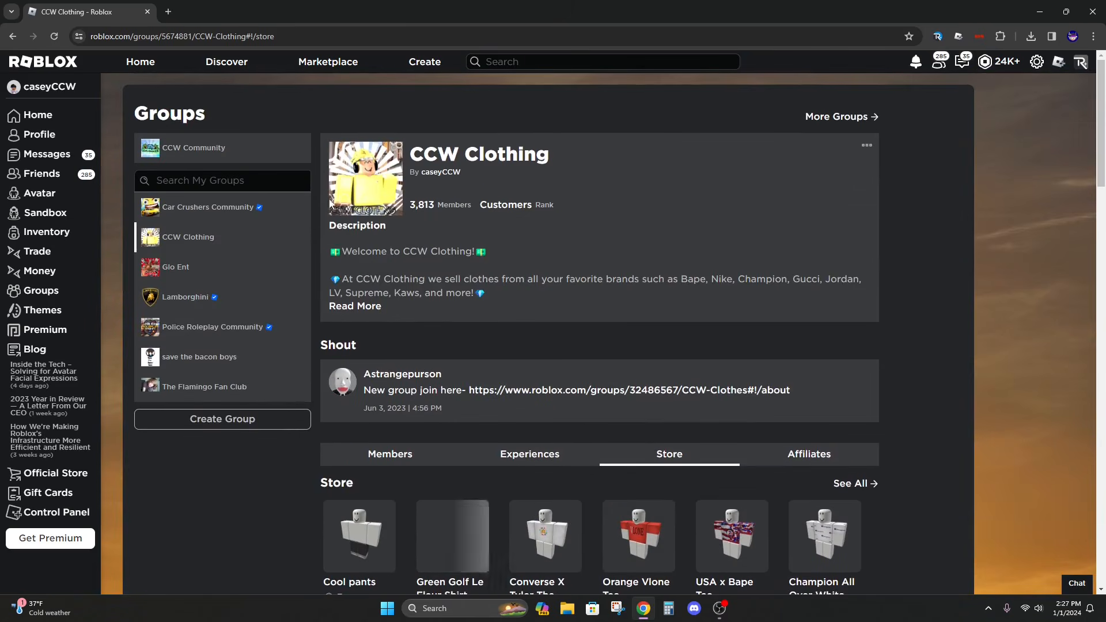
pyautogui.click(258, 150)
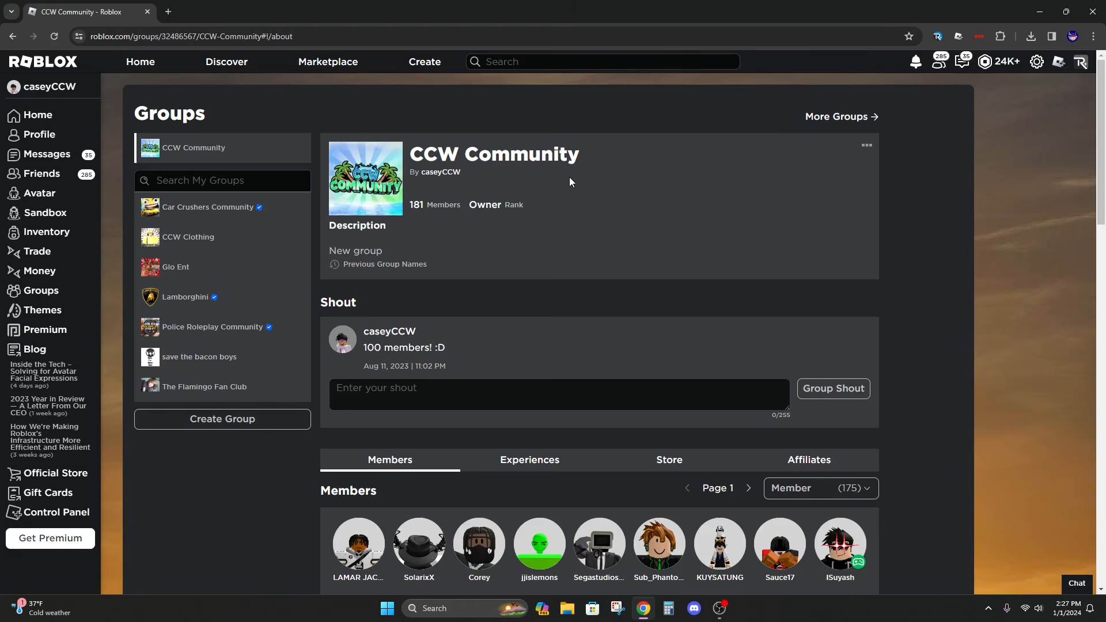
# Open photopea.com in a new browser tab and close the Roblox group tab
pyautogui.click(168, 11)
pyautogui.write('ph')
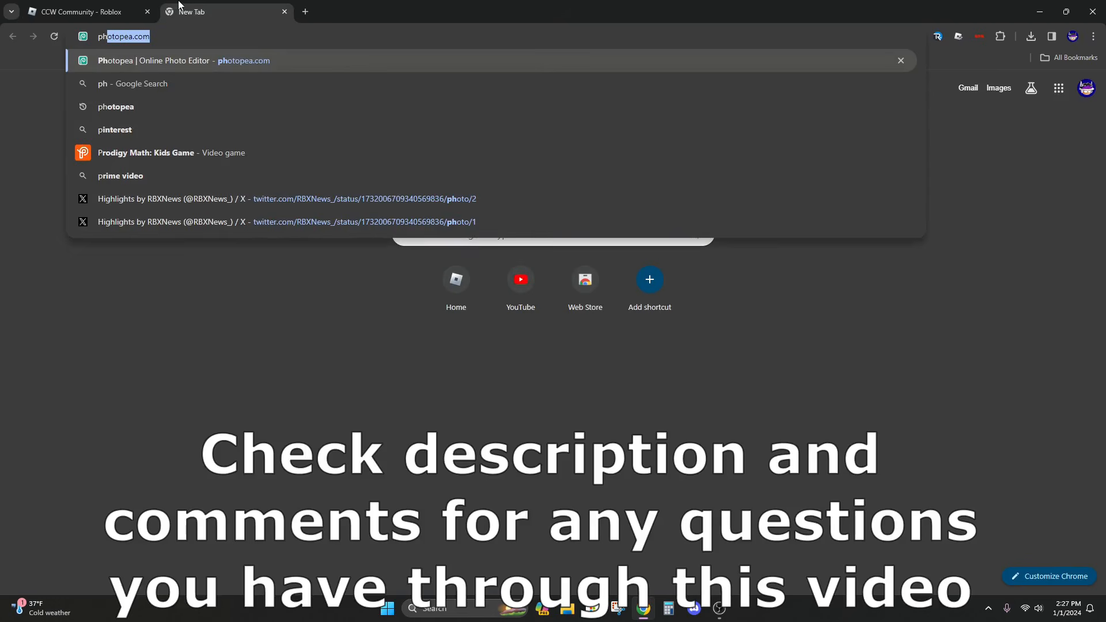
pyautogui.press('Return')
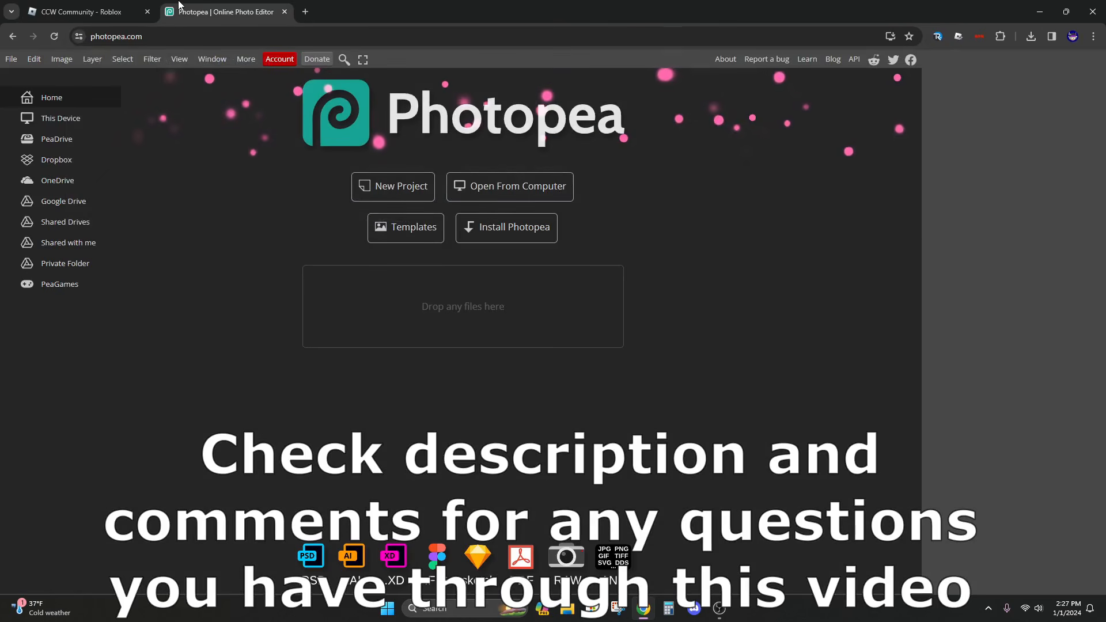
pyautogui.click(148, 12)
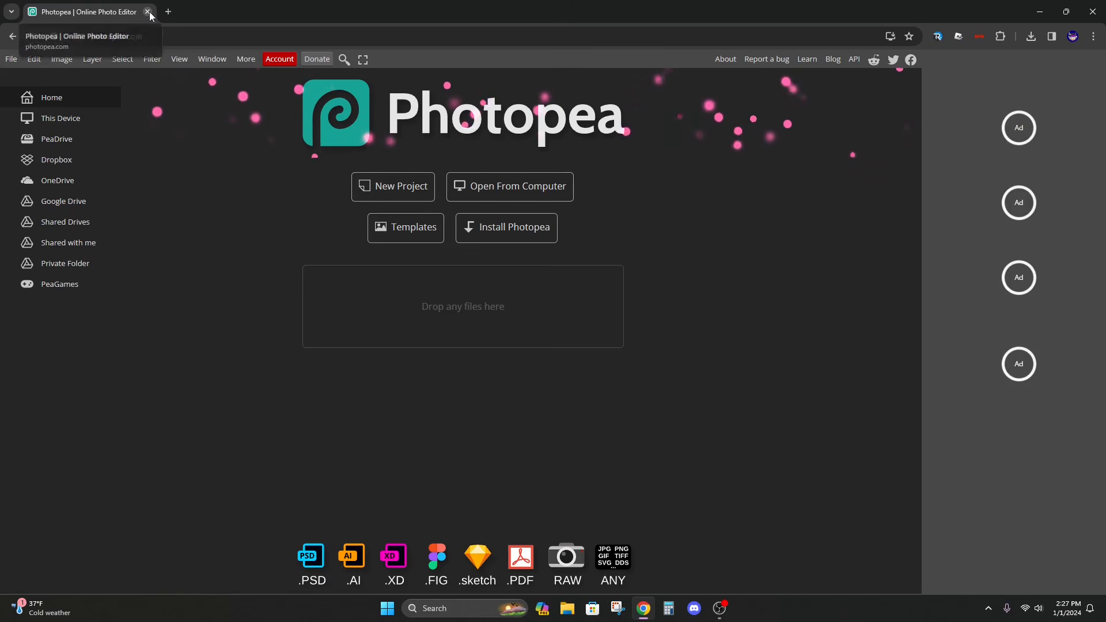
# Search Google Images for "roblox shirt template transparent" in a new browser tab
pyautogui.click(167, 10)
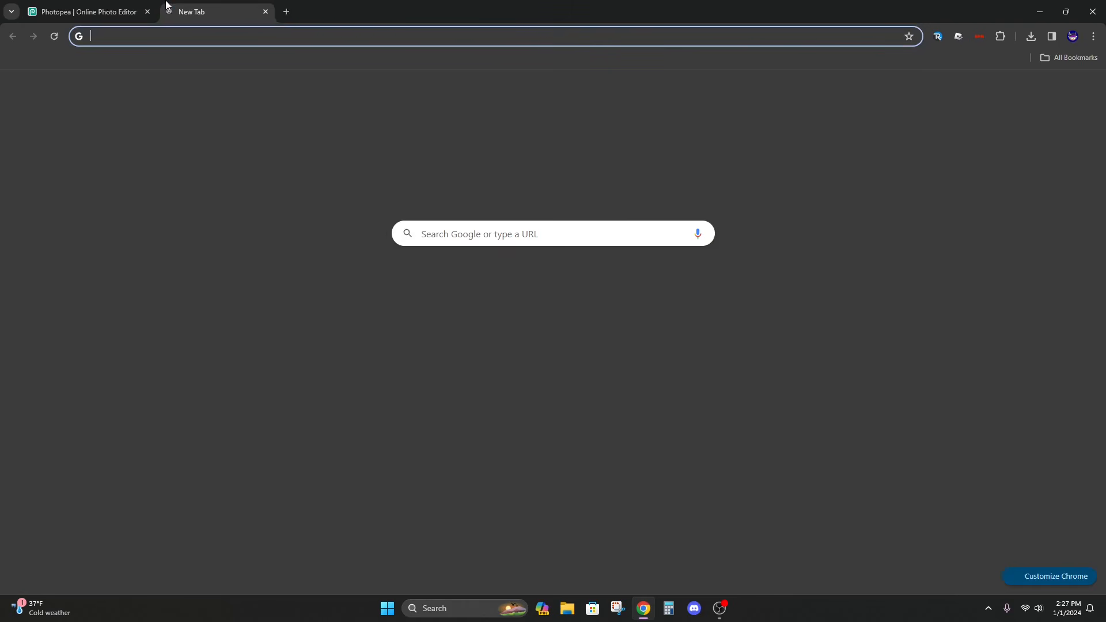
pyautogui.write('roblo')
pyautogui.press('Down')
pyautogui.press('Return')
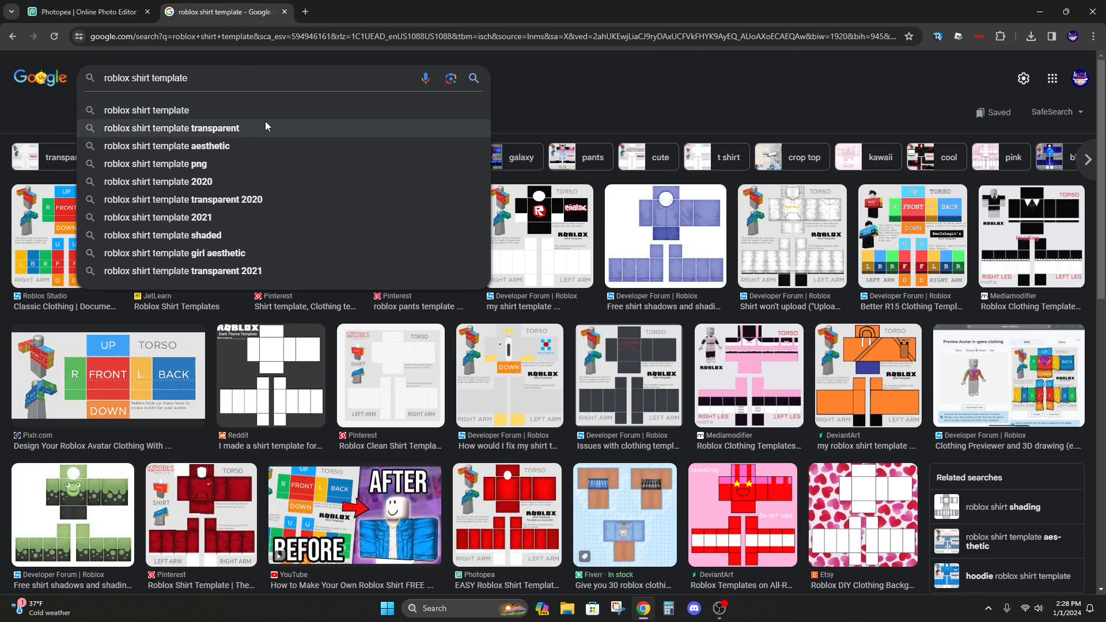
pyautogui.click(265, 126)
# Examine the transparent shirt template results, previewing the FreePNGImg and Nohat versions and their related images
pyautogui.click(752, 221)
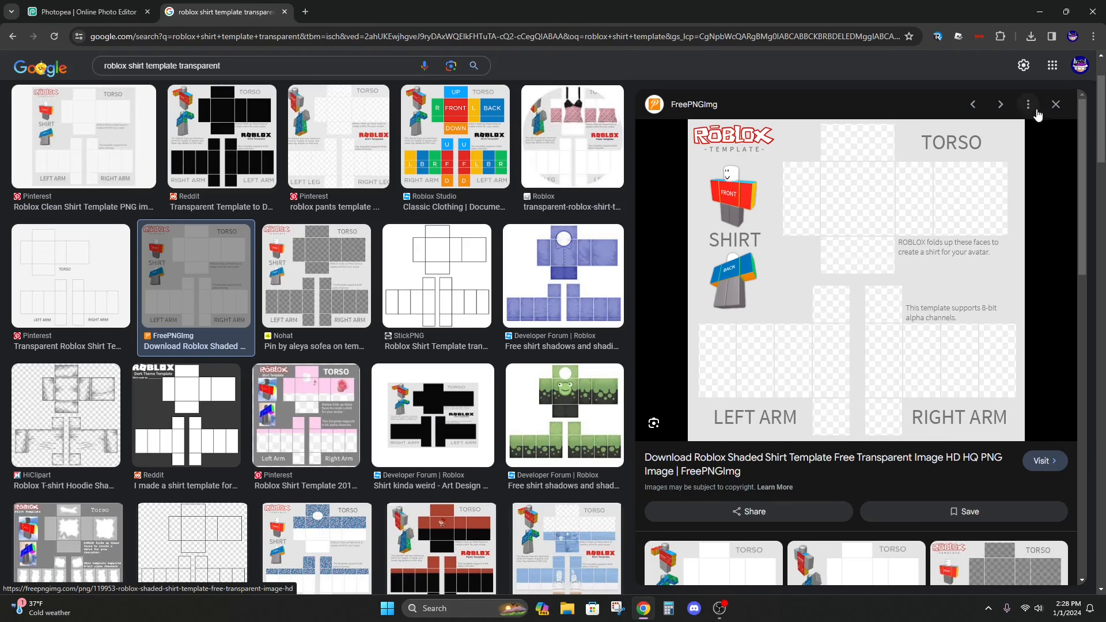
pyautogui.scroll(-3, 576, 397)
pyautogui.scroll(-7, 758, 389)
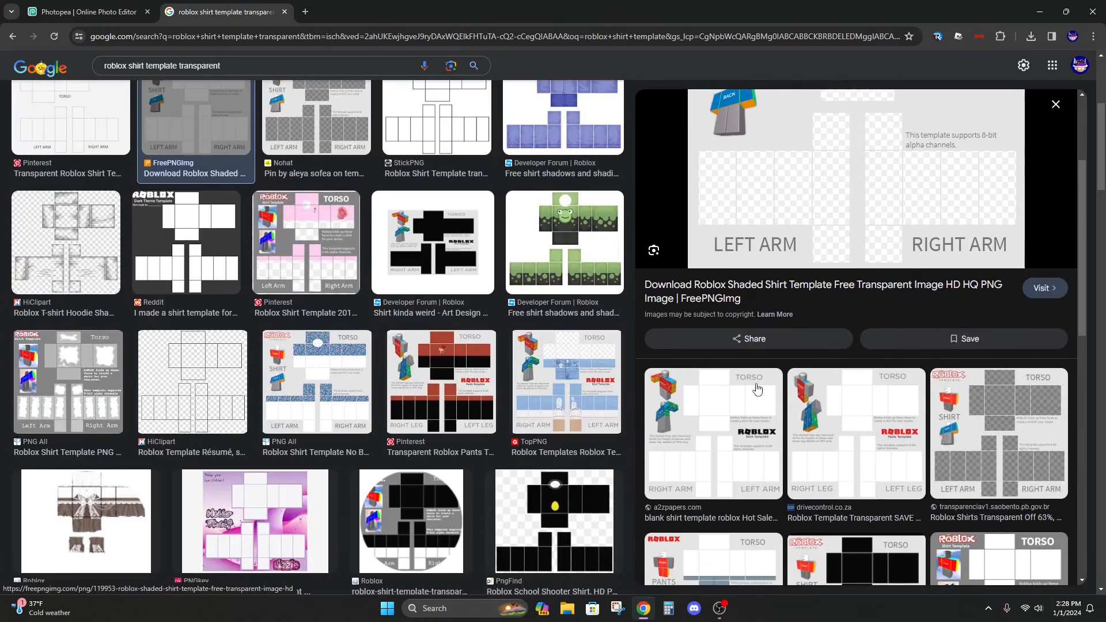
pyautogui.scroll(5, 358, 341)
pyautogui.click(1057, 205)
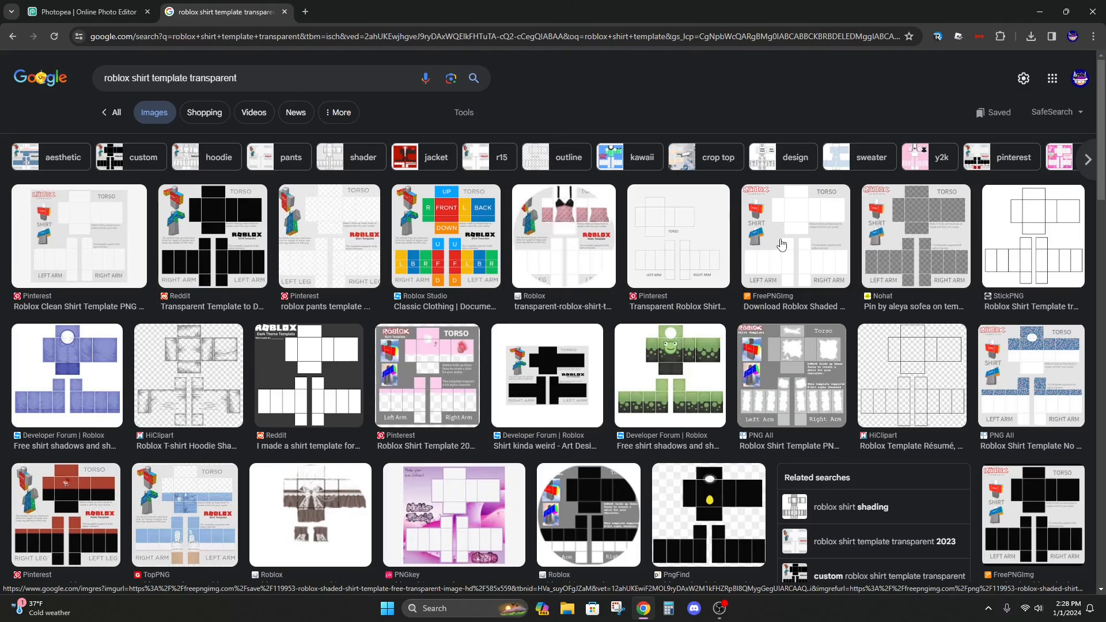
pyautogui.click(799, 265)
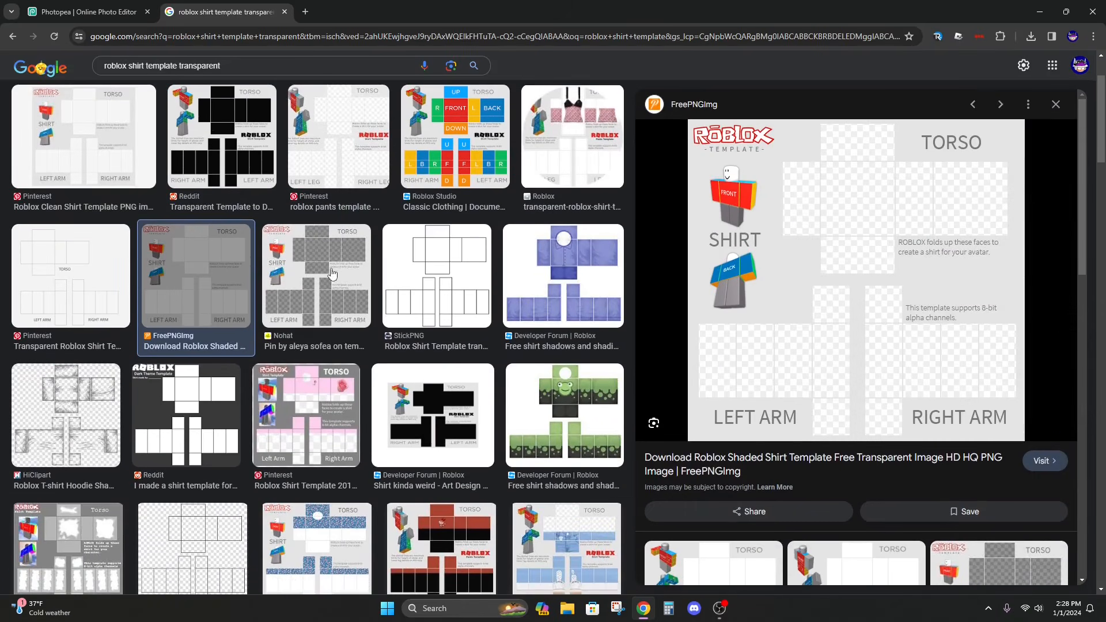
pyautogui.click(287, 263)
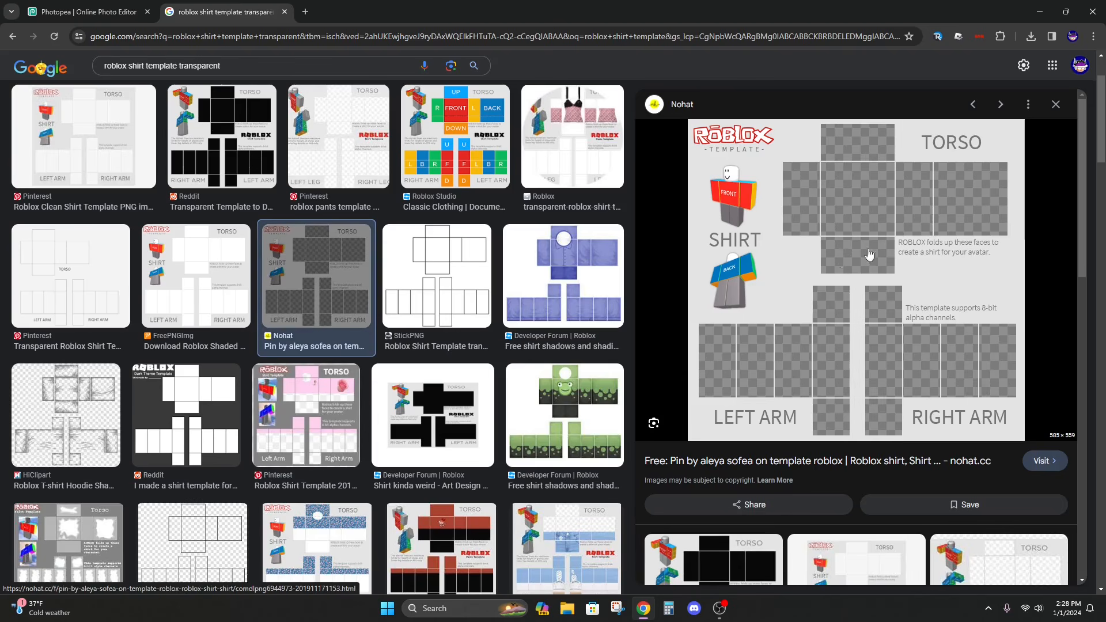
pyautogui.scroll(-7, 395, 436)
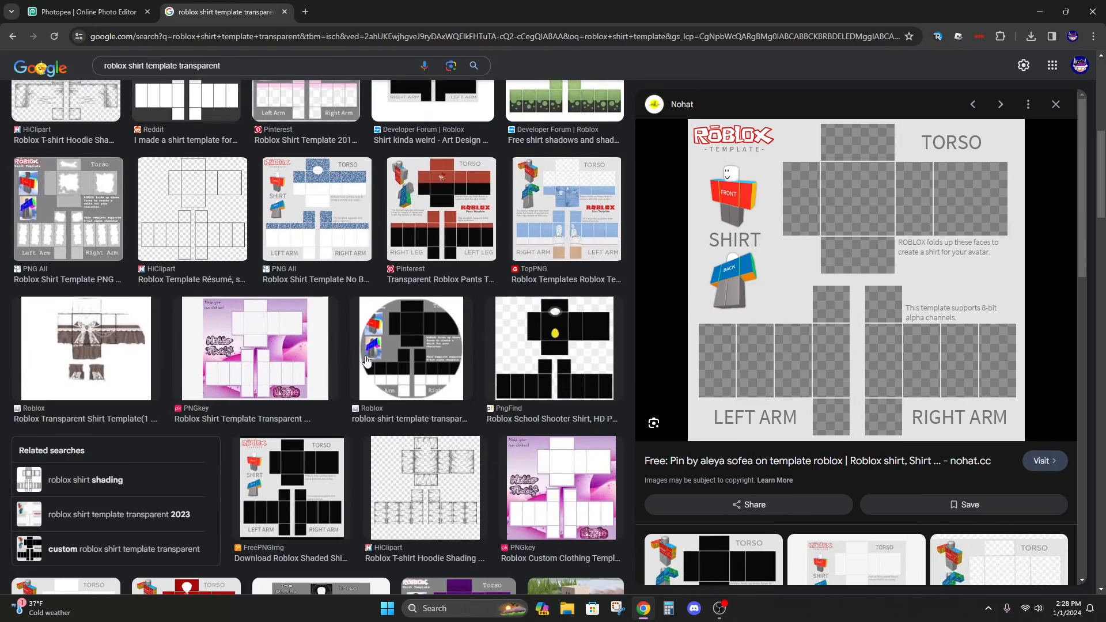
pyautogui.scroll(10, 117, 250)
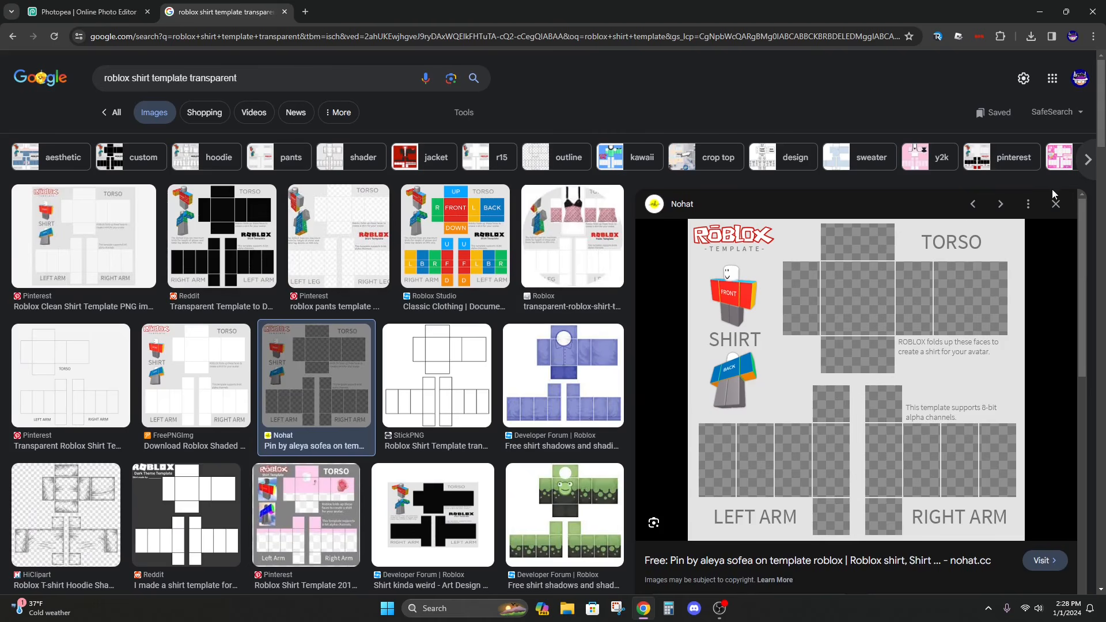
pyautogui.click(973, 204)
pyautogui.scroll(-5, 842, 305)
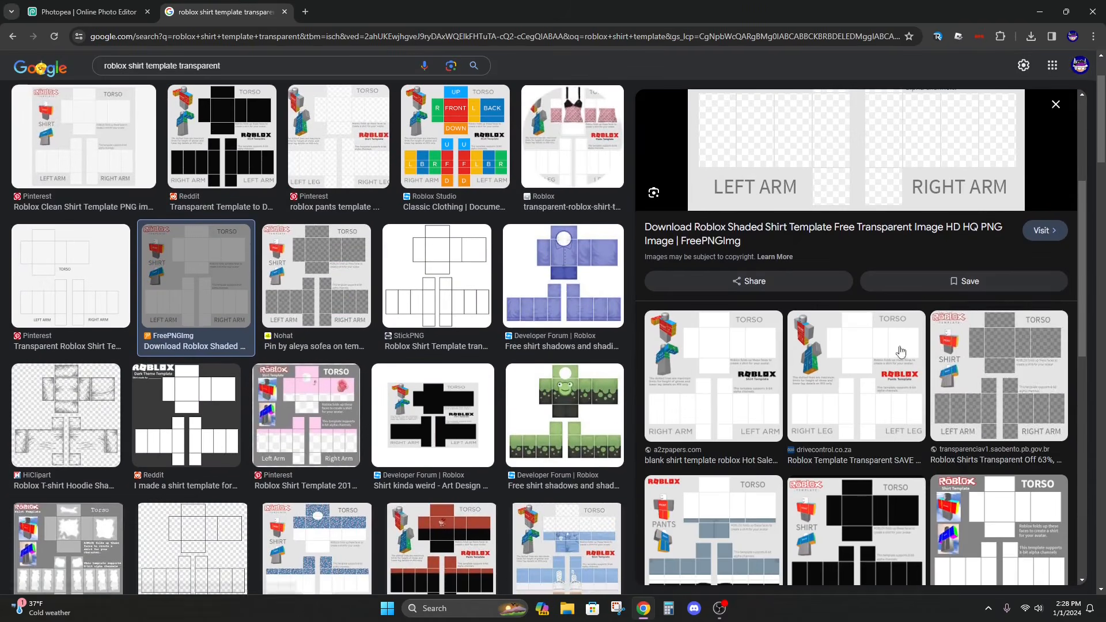
# Copy the blank shirt template image from the a2zpapers.com result and paste it into Photopea as a new document
pyautogui.click(842, 305)
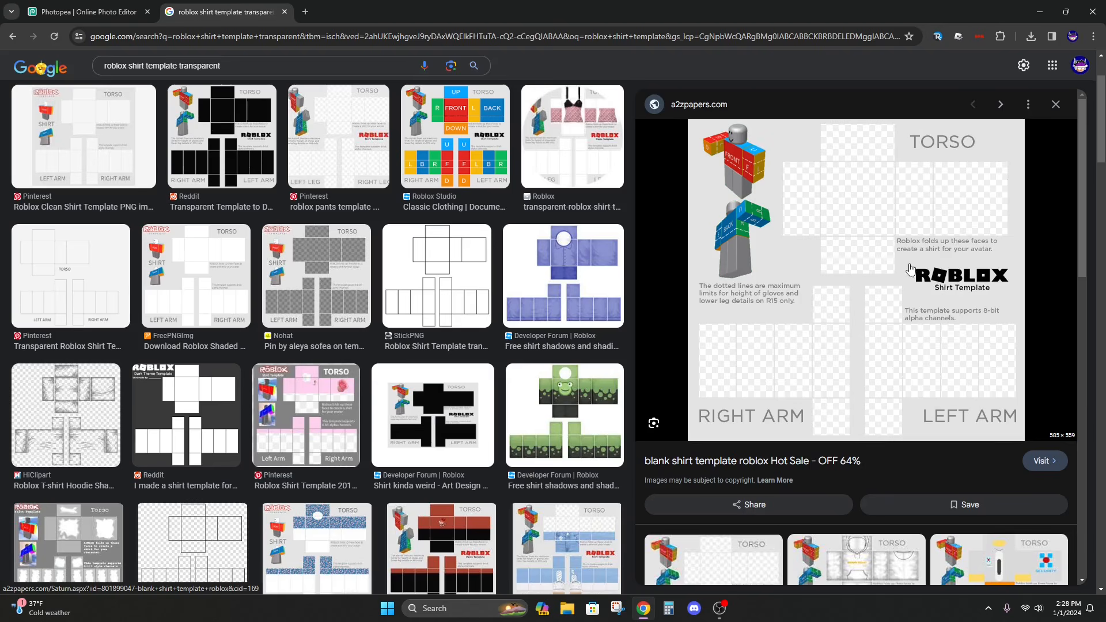
pyautogui.rightClick(903, 226)
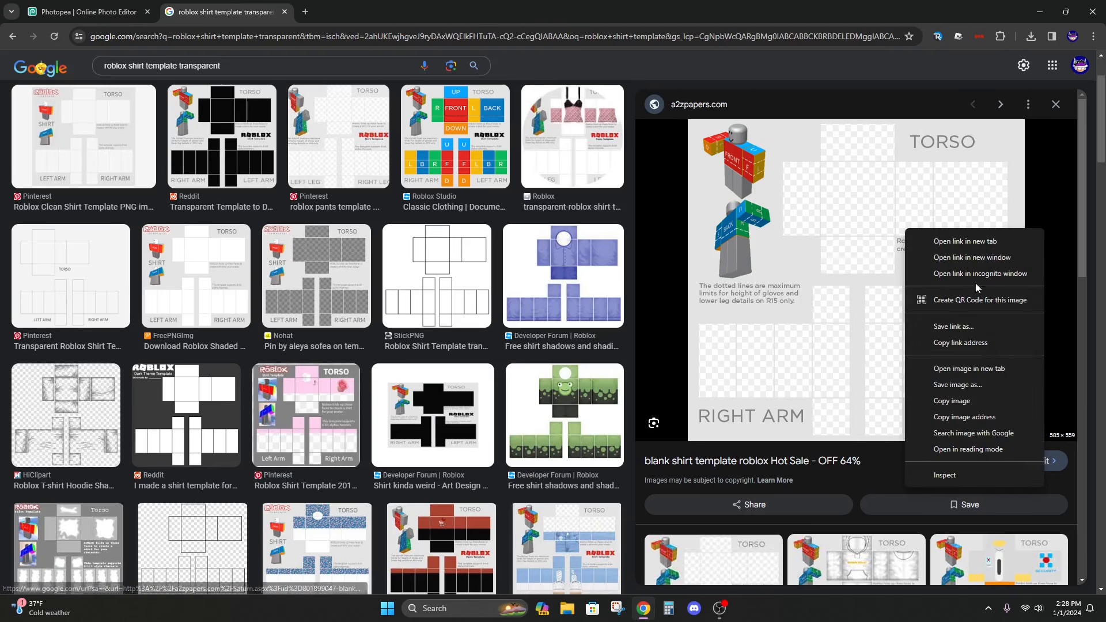
pyautogui.click(980, 411)
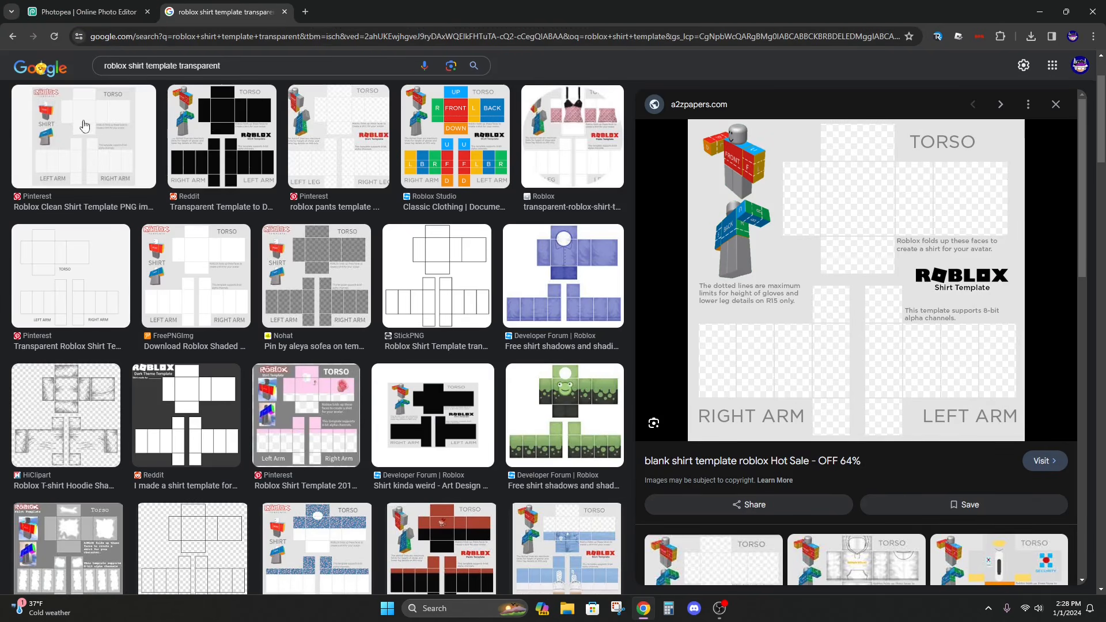
pyautogui.click(118, 16)
pyautogui.click(224, 11)
pyautogui.rightClick(857, 155)
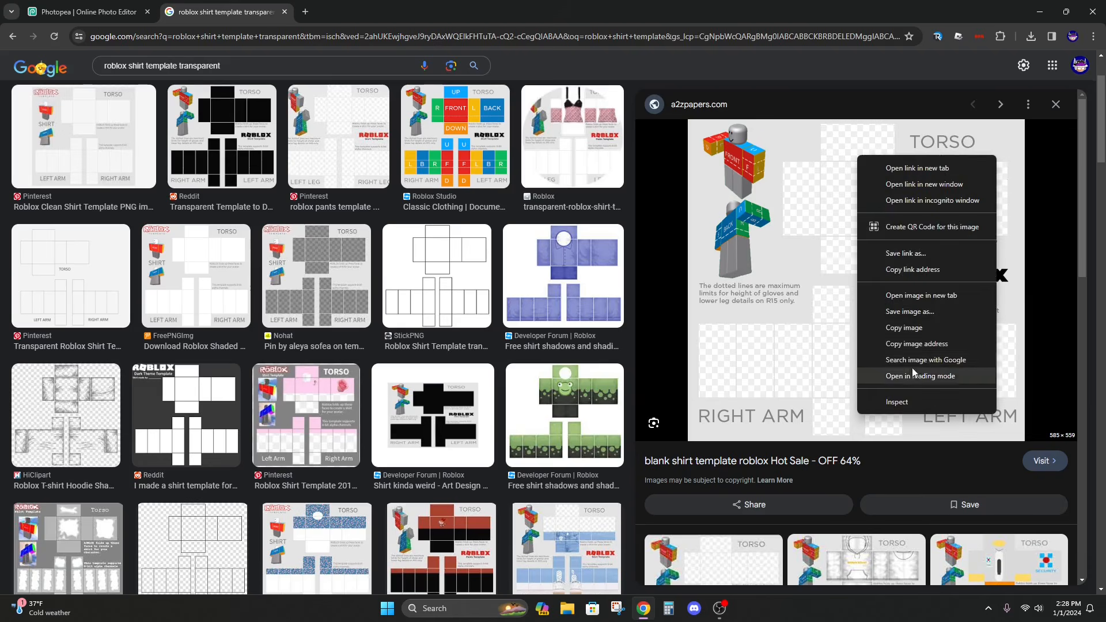
pyautogui.click(909, 328)
pyautogui.rightClick(777, 214)
pyautogui.click(825, 387)
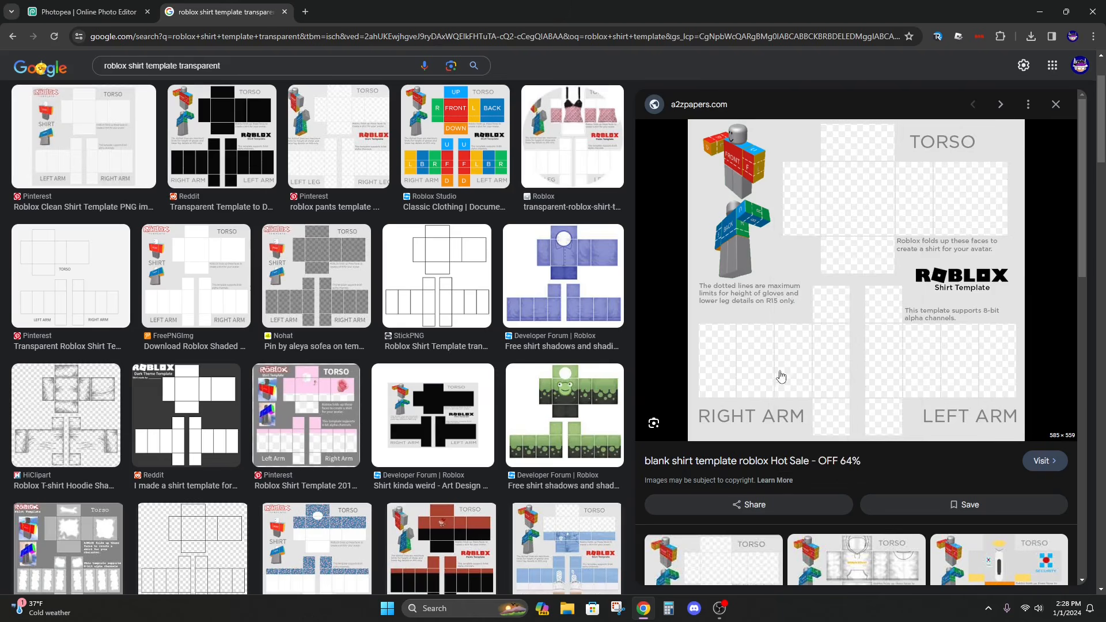
pyautogui.click(86, 12)
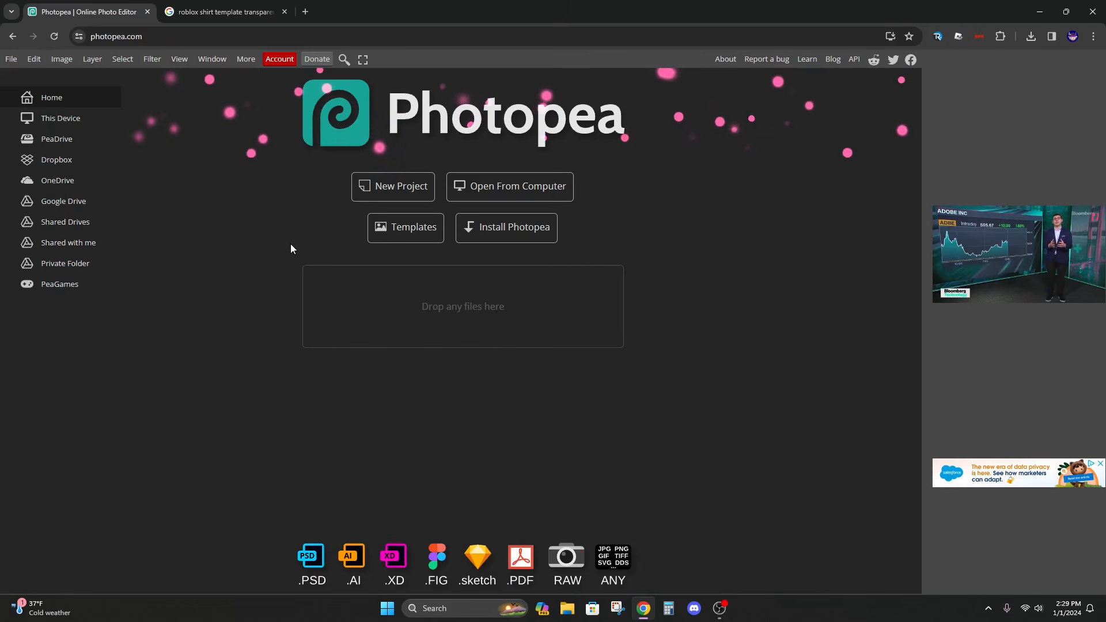
pyautogui.hotkey('ctrl', 'v')
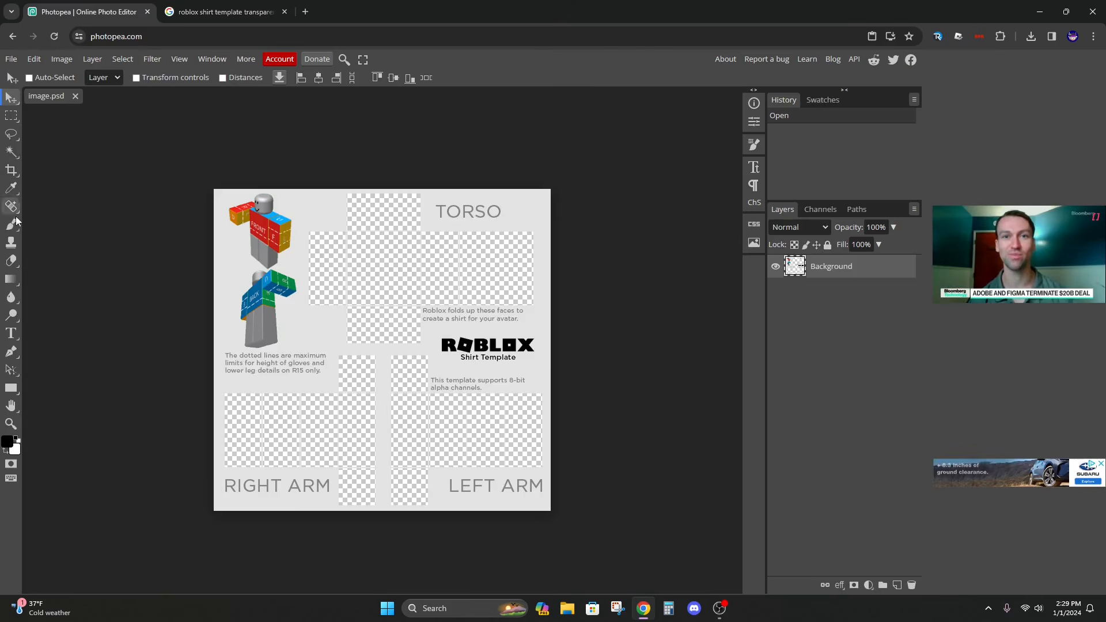
# Draw a black rectangle covering the whole canvas and move its layer beneath the template's Background layer
pyautogui.click(14, 391)
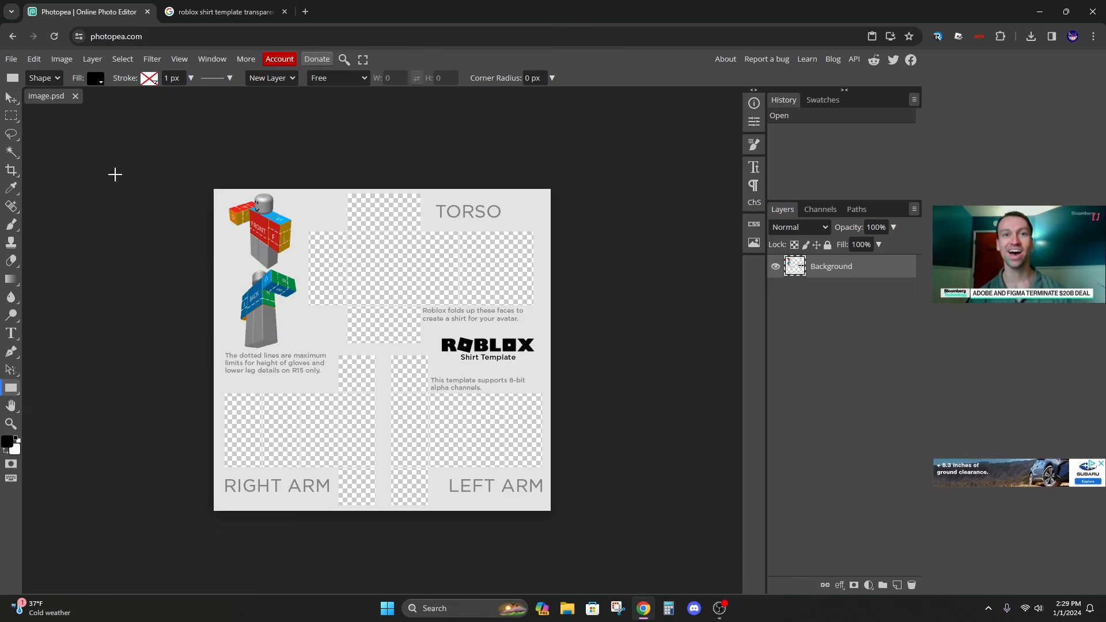
pyautogui.moveTo(109, 149); pyautogui.dragTo(614, 526)
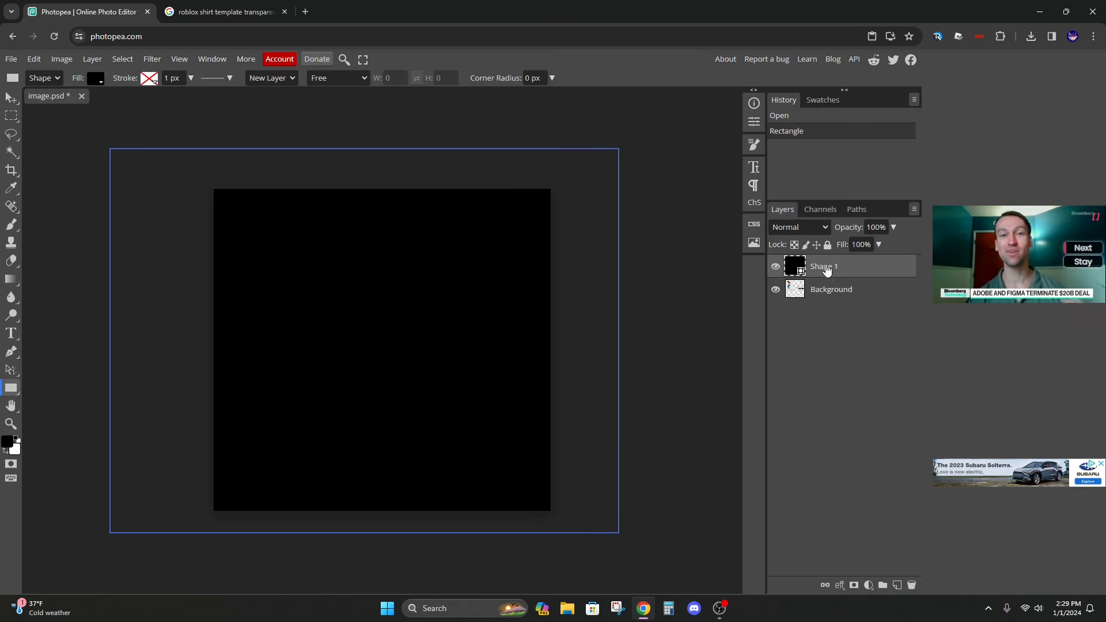
pyautogui.moveTo(839, 267); pyautogui.dragTo(837, 311)
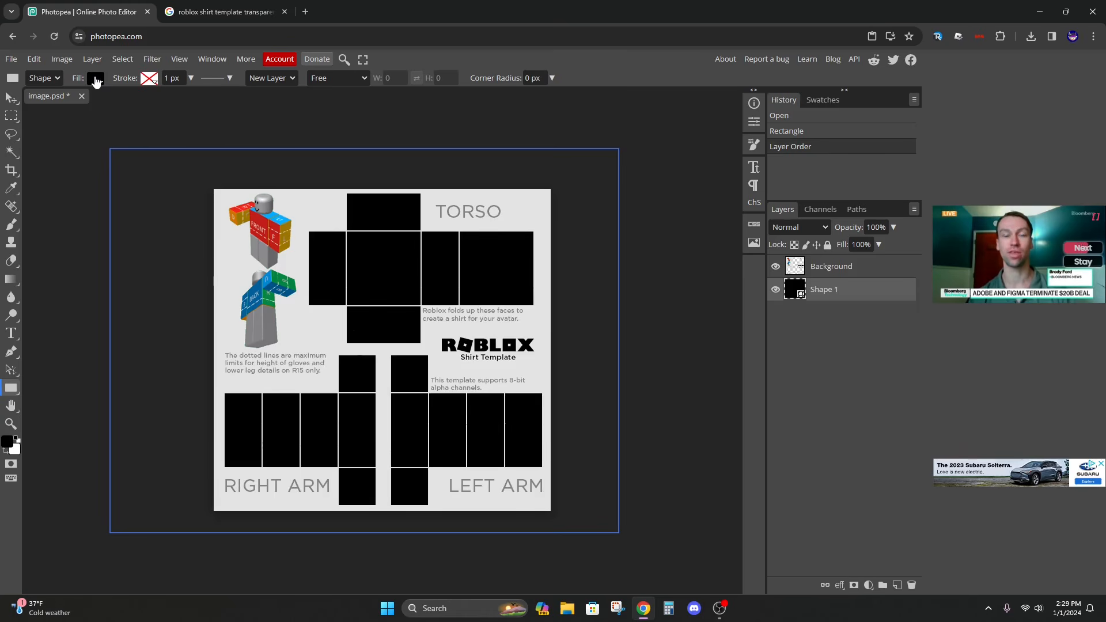
# Recolour the rectangle's fill to green #437145 and readjust it to a slightly lighter green
pyautogui.click(95, 79)
pyautogui.click(103, 125)
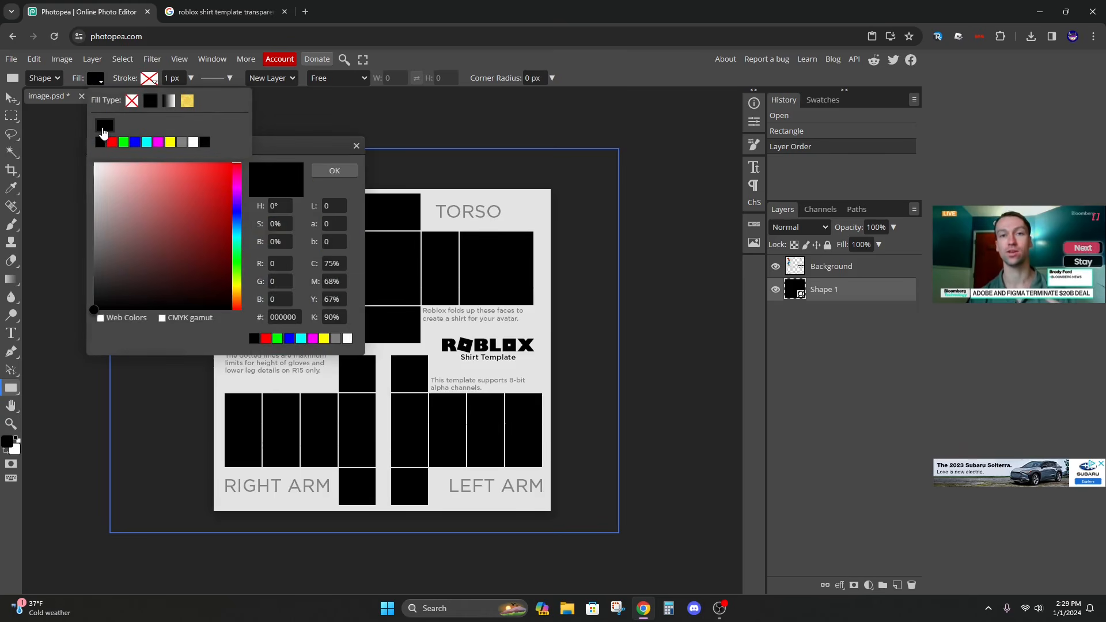
pyautogui.click(238, 266)
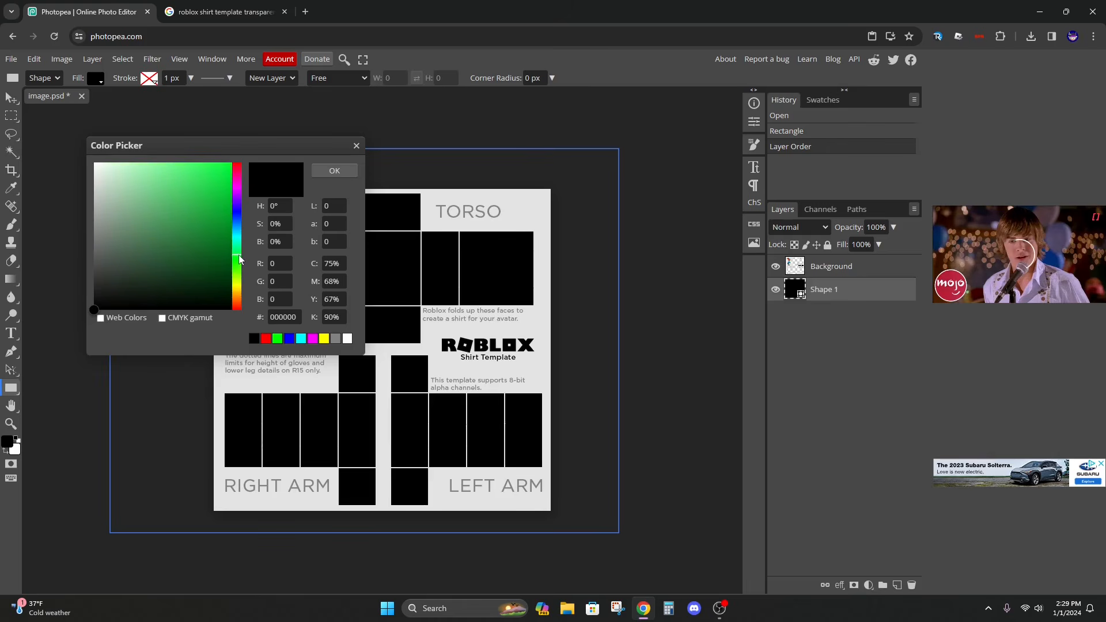
pyautogui.moveTo(172, 224); pyautogui.dragTo(151, 244)
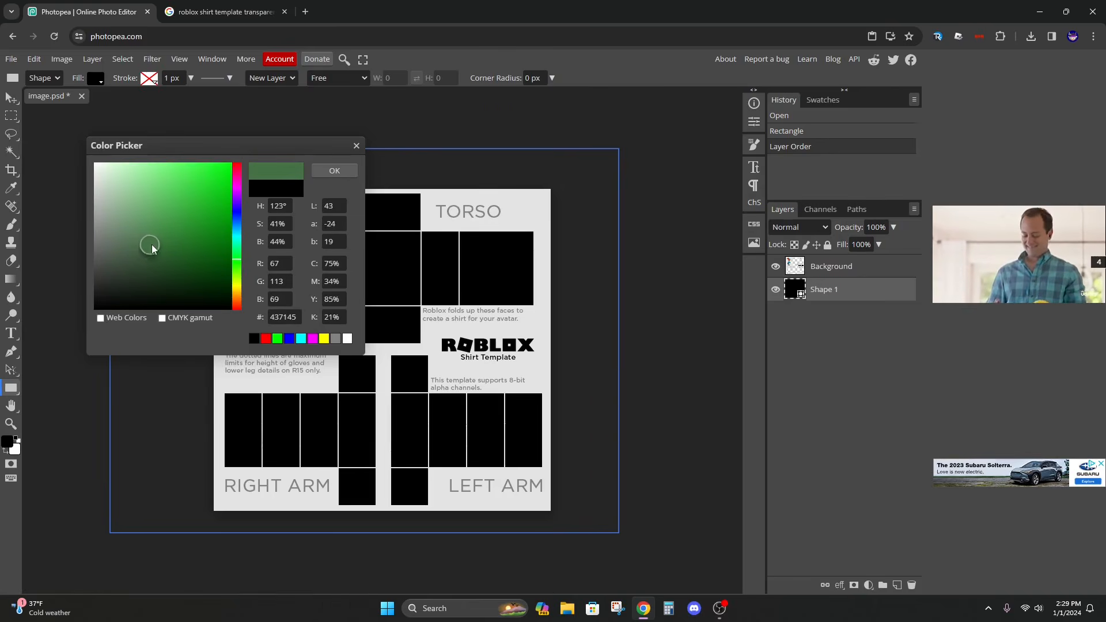
pyautogui.click(337, 171)
pyautogui.click(95, 78)
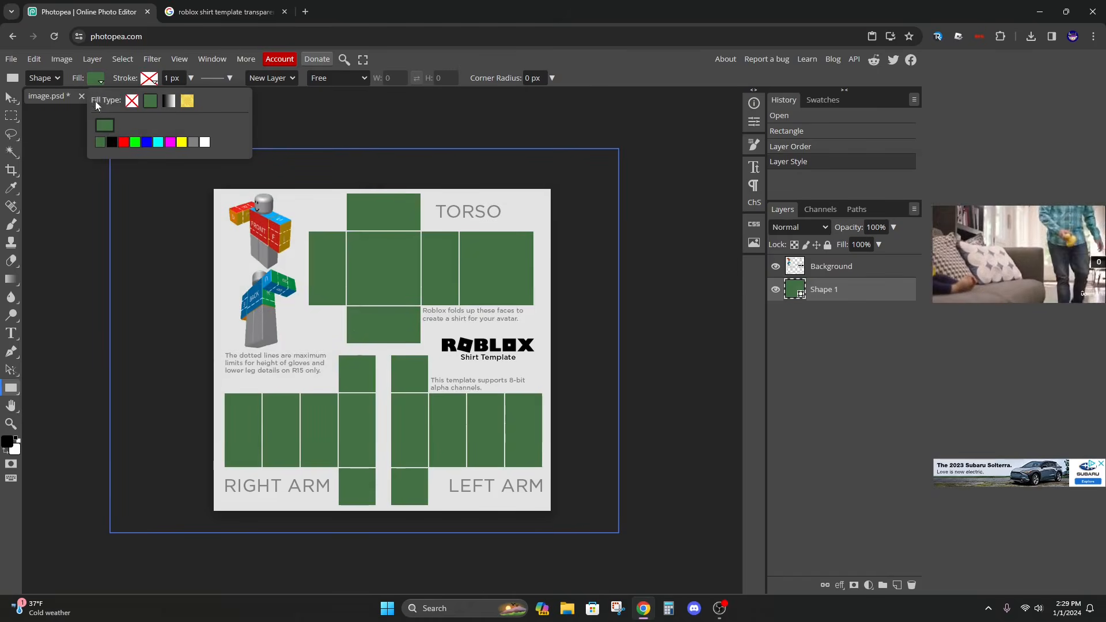
pyautogui.click(104, 125)
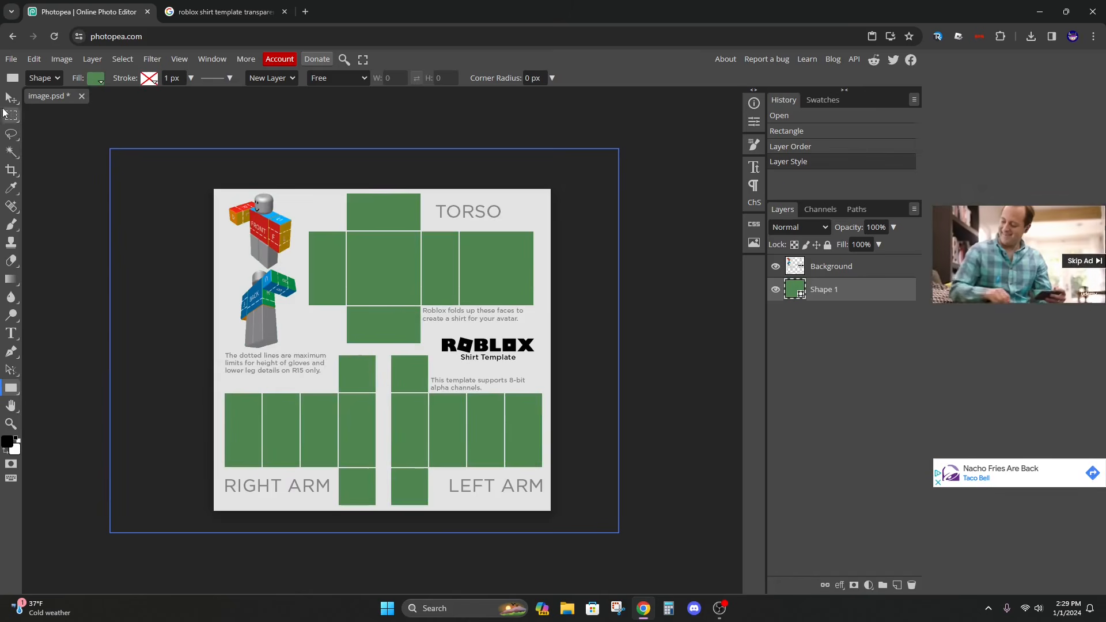
# Switch to the Move tool and undo the green fill and the layer reordering
pyautogui.click(10, 100)
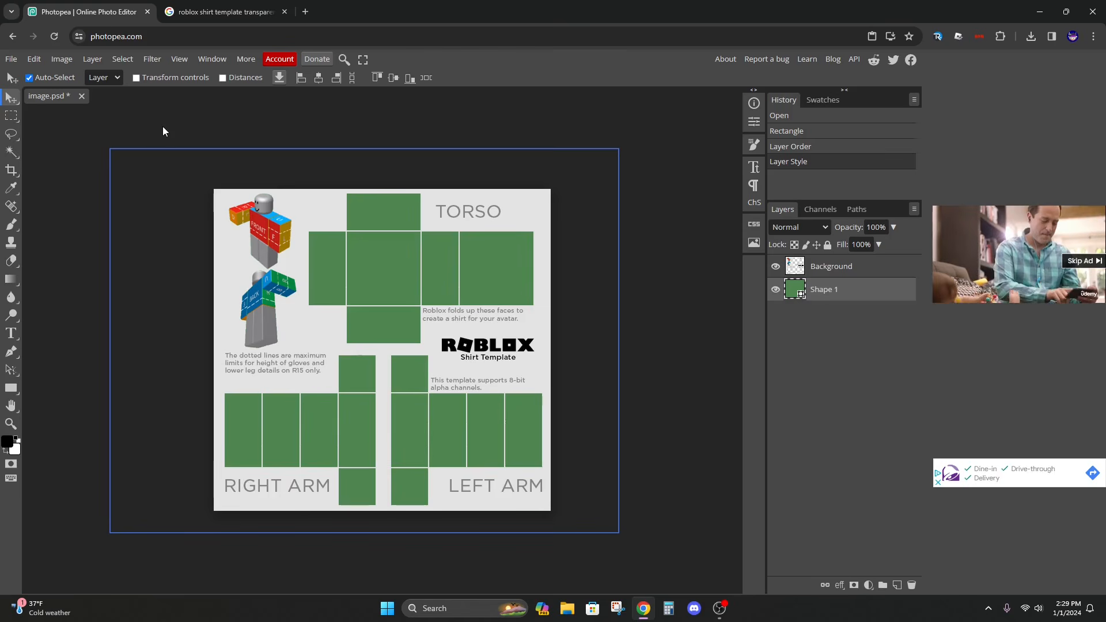
pyautogui.hotkey('ctrl', 'z')
pyautogui.hotkey('ctrl', 'z')
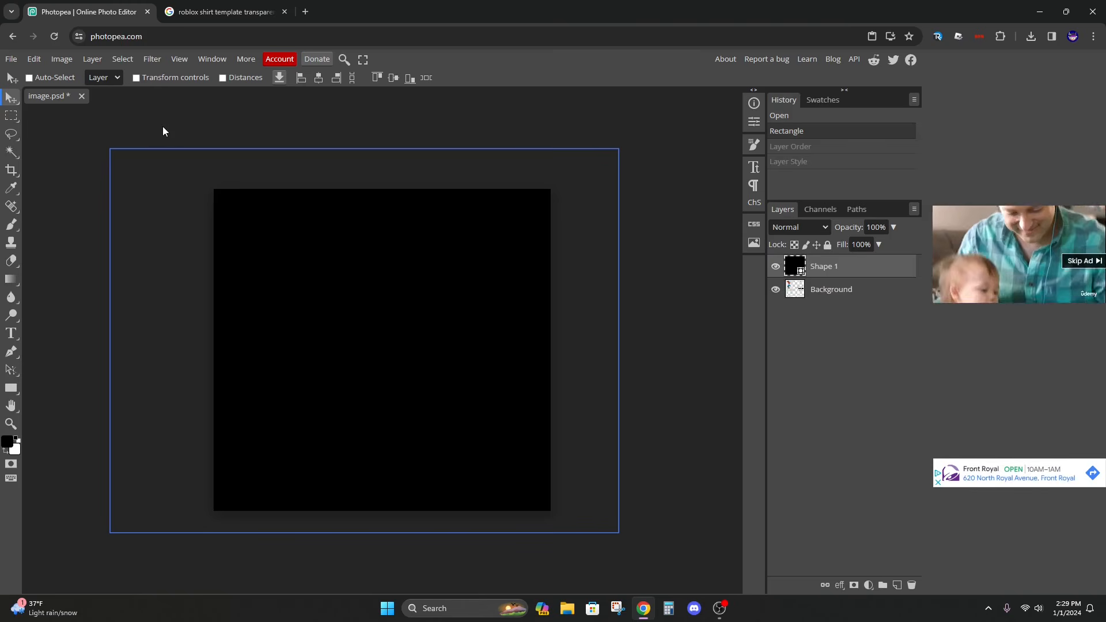
# Redo the layer reordering and the green fill of the rectangle
pyautogui.hotkey('ctrl', 'shift', 'z')
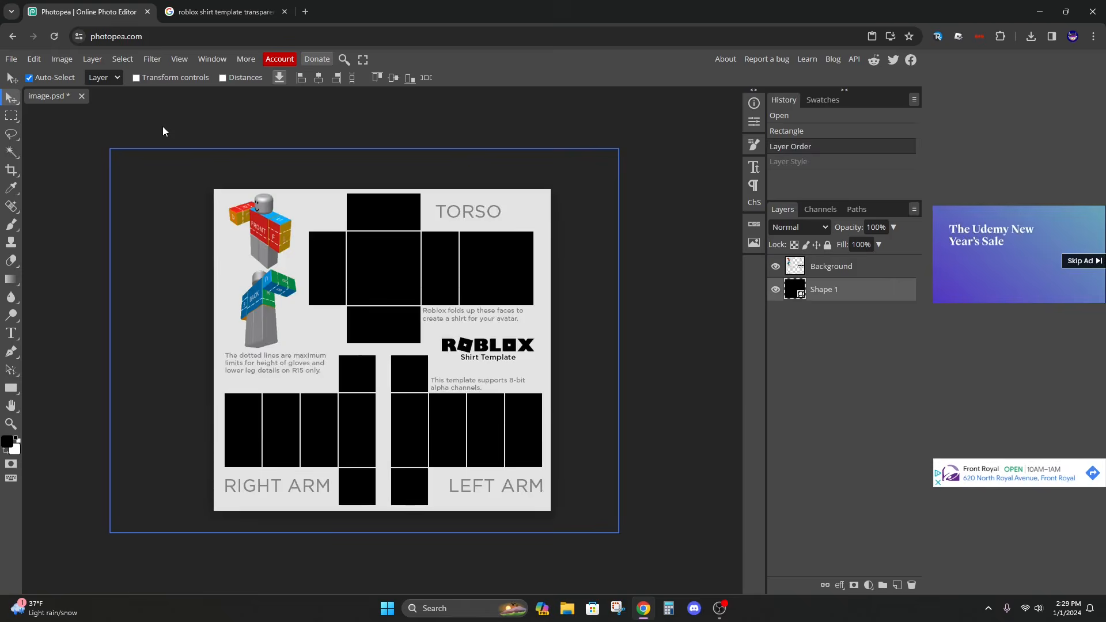
pyautogui.hotkey('ctrl', 'shift', 'z')
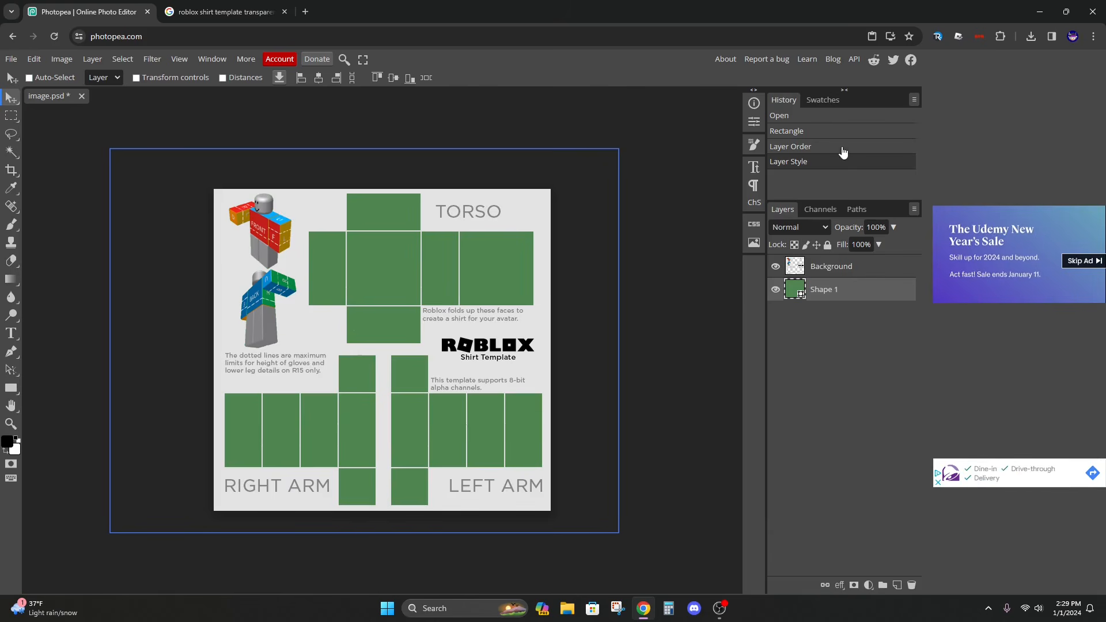
# Search Google Images for "adidas png" in place of the shirt template query
pyautogui.hotkey('ctrl', 'Tab')
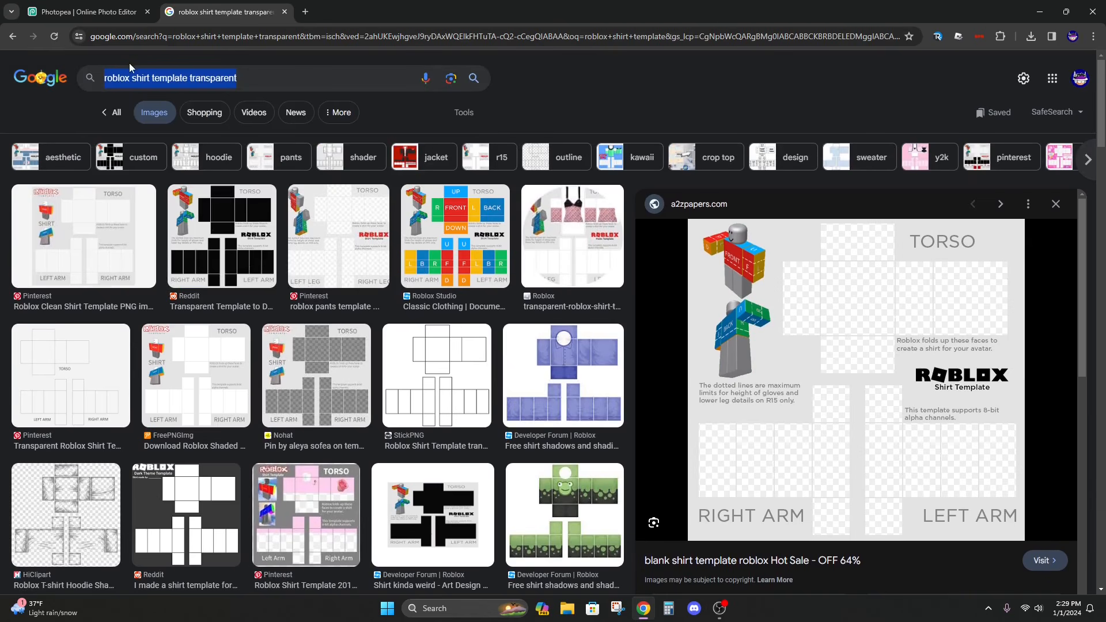
pyautogui.press('BackSpace')
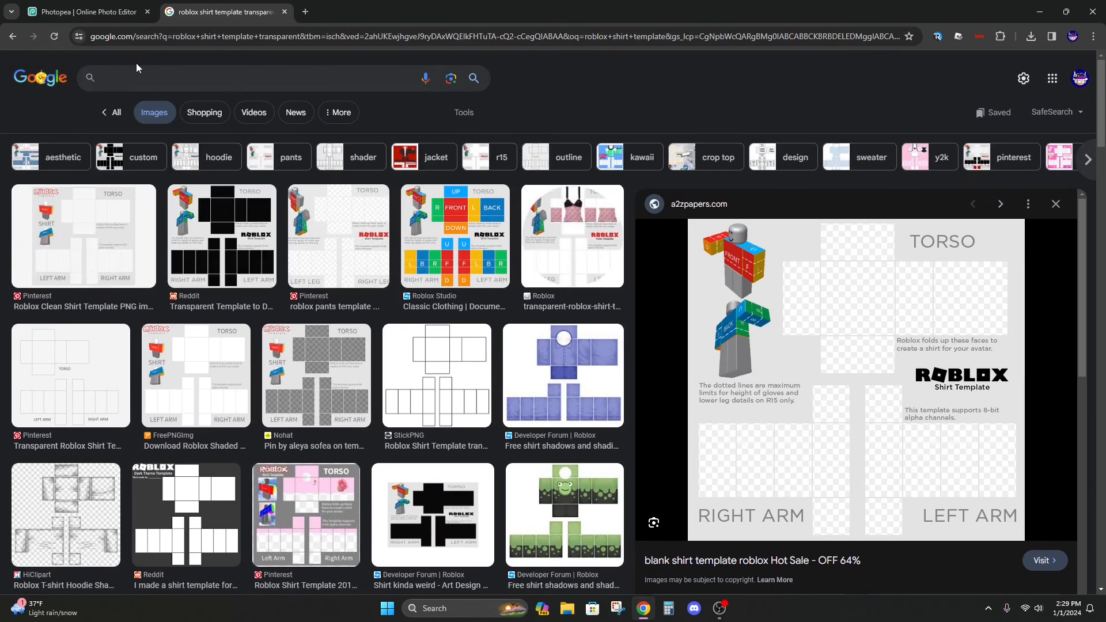
pyautogui.write('adid')
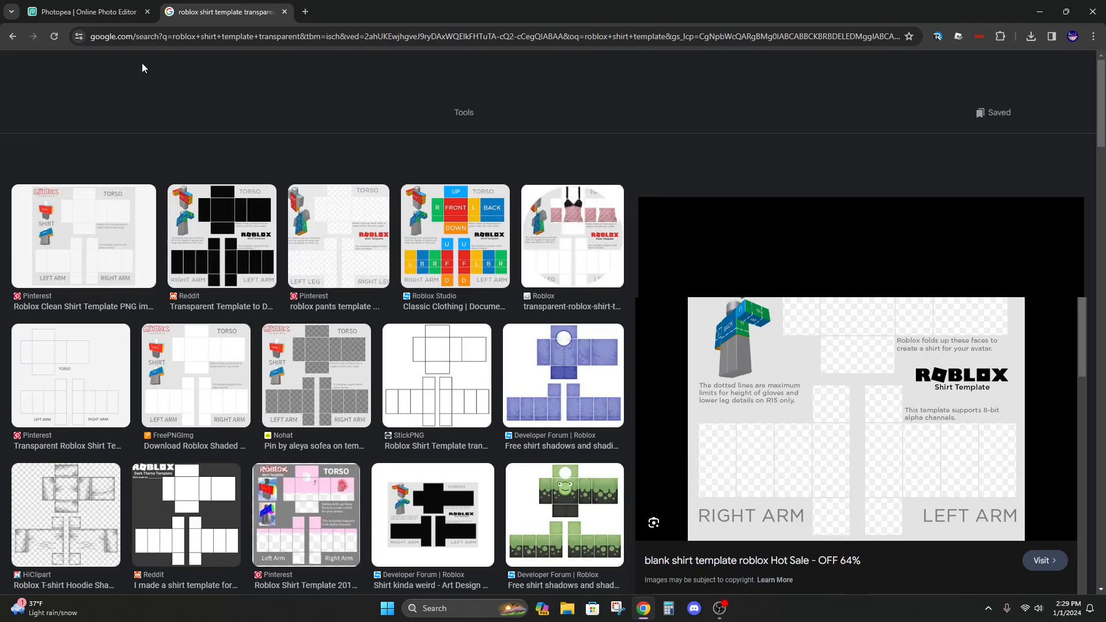
pyautogui.write('as png')
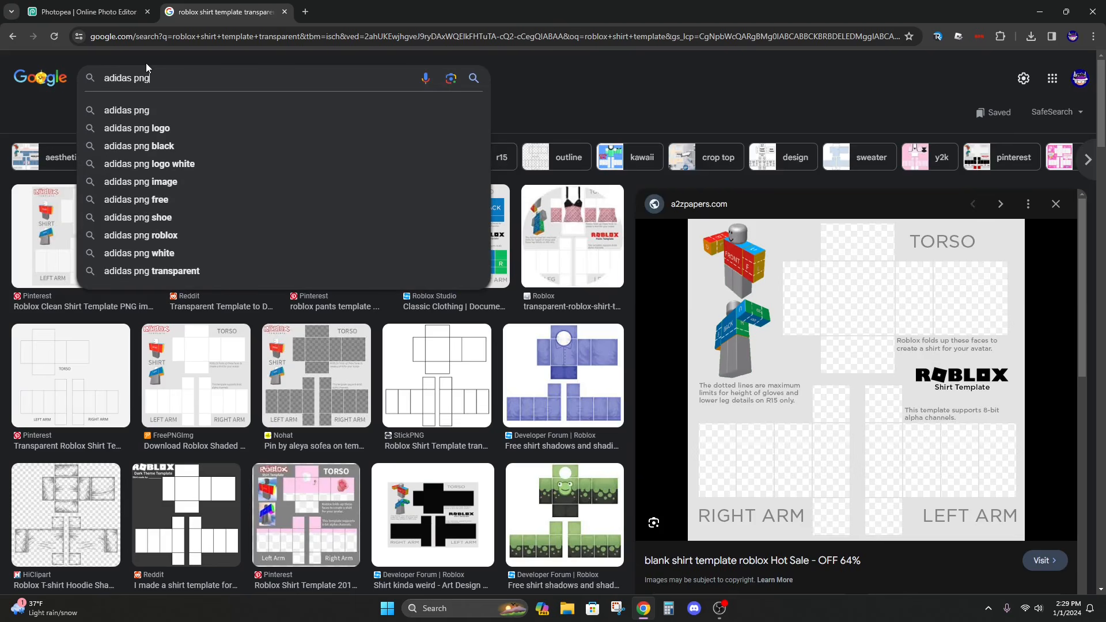
pyautogui.press('Return')
# Copy the Wikipedia adidas logo image from the results and paste it into the Photopea shirt document
pyautogui.click(92, 230)
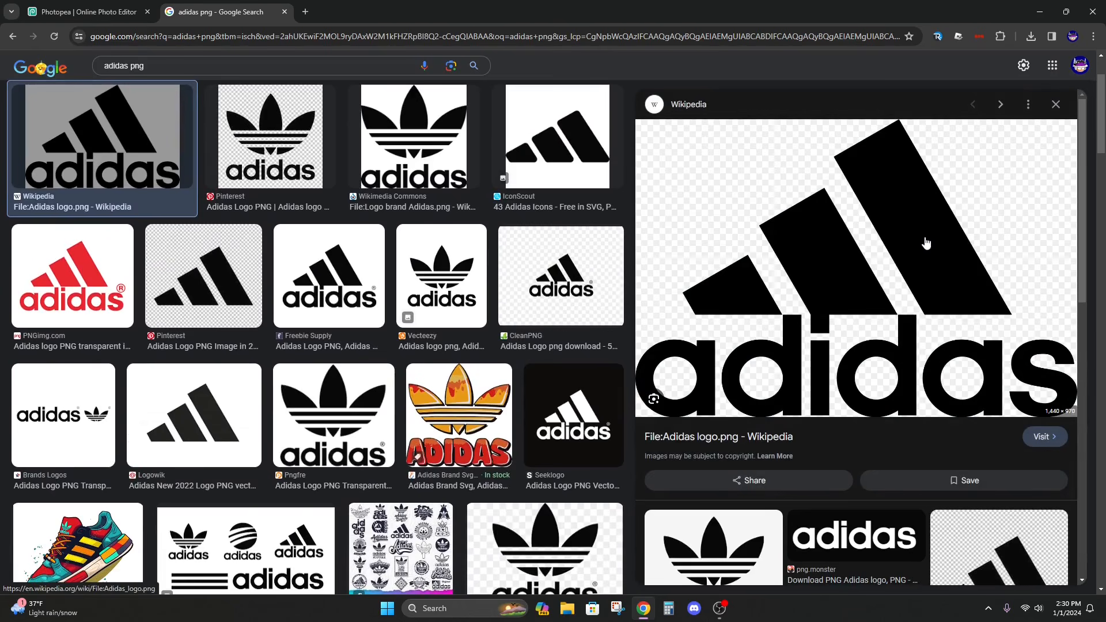
pyautogui.click(557, 138)
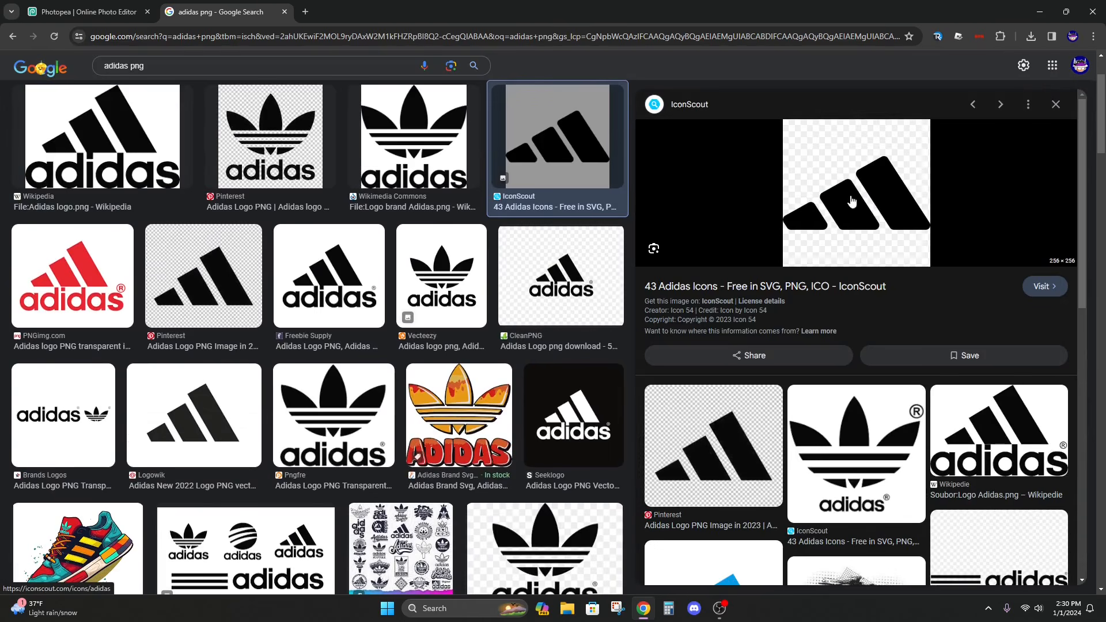
pyautogui.click(92, 111)
pyautogui.rightClick(890, 265)
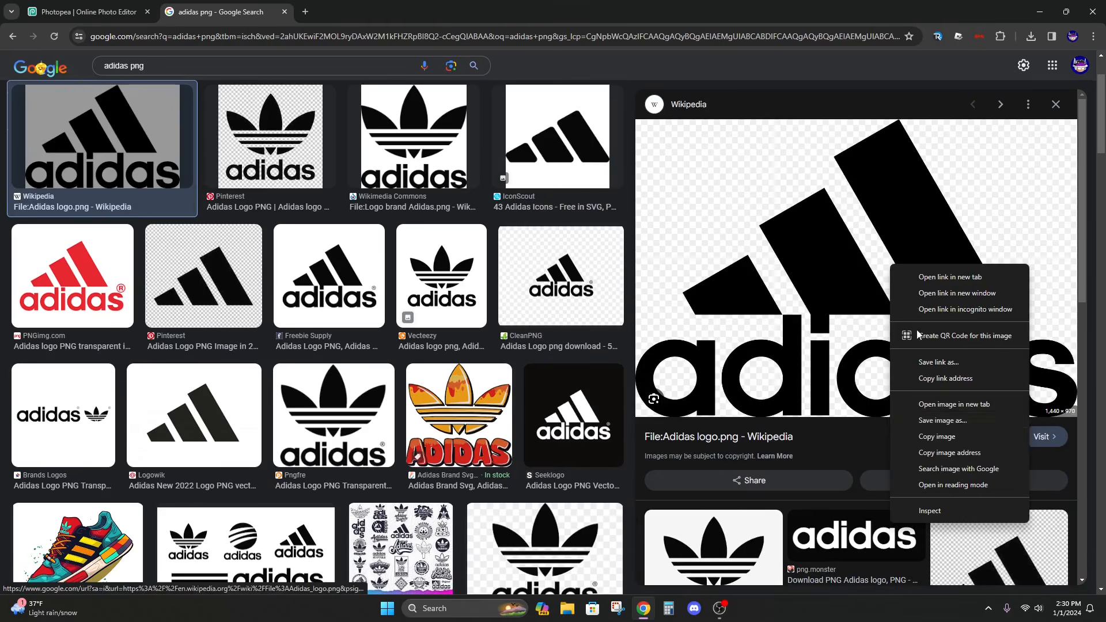
pyautogui.click(948, 437)
pyautogui.click(107, 6)
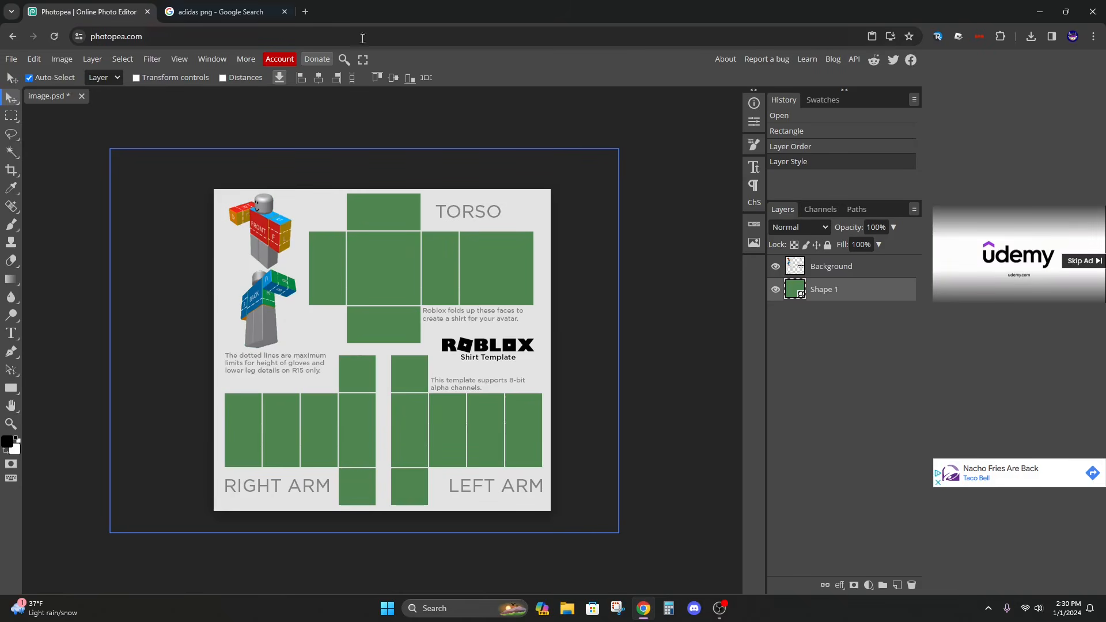
pyautogui.hotkey('ctrl', 'v')
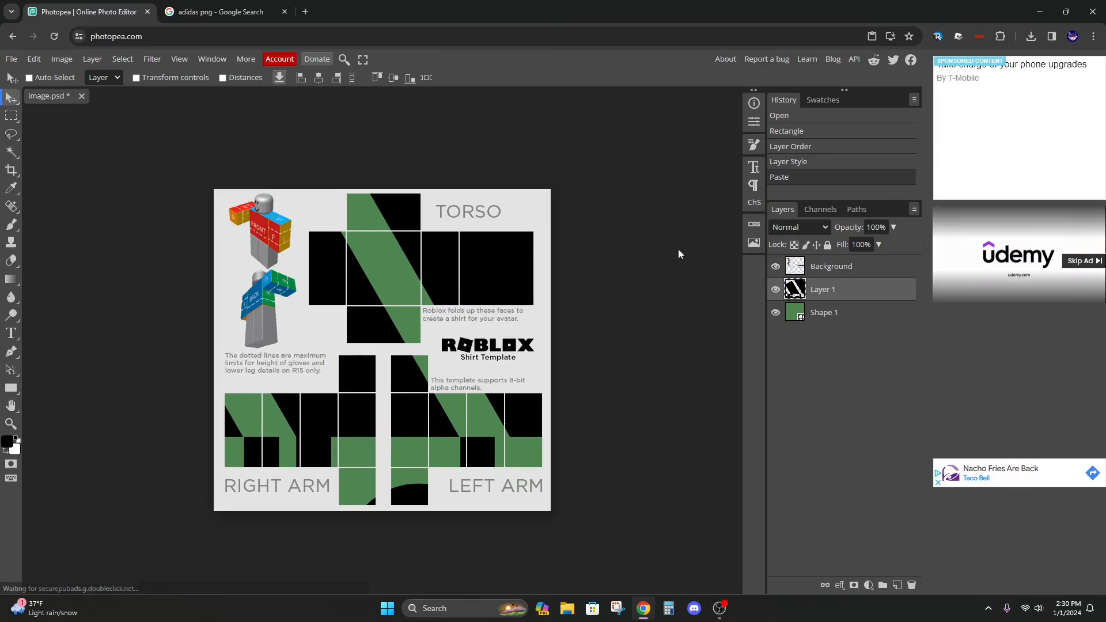
# Shrink the pasted adidas logo with a Scale transform and reposition it over the template
pyautogui.click(34, 59)
pyautogui.moveTo(119, 346)
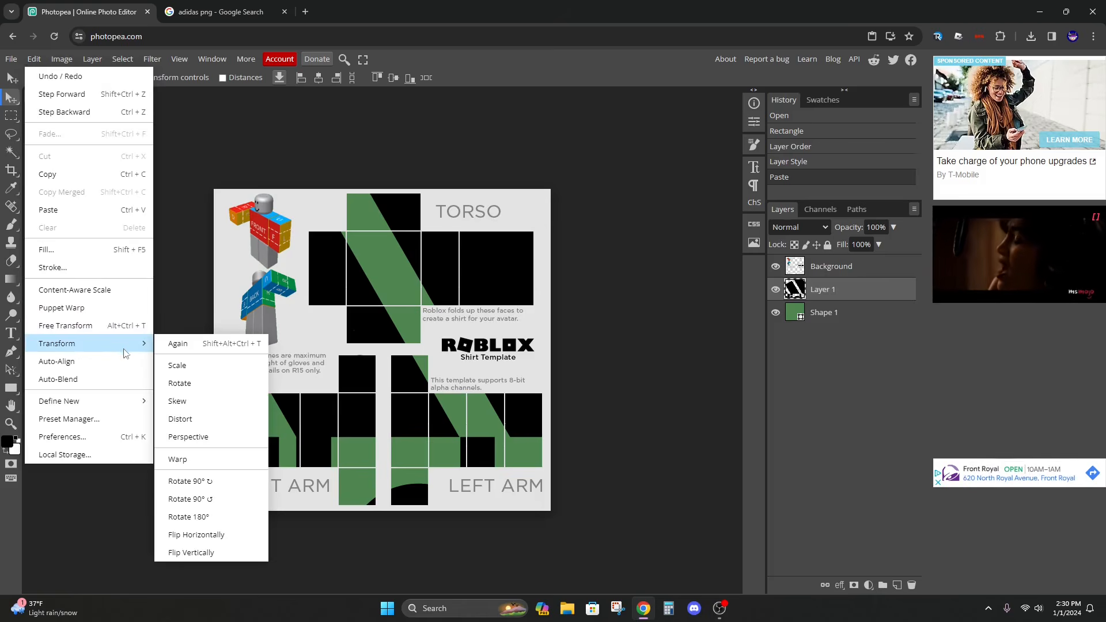
pyautogui.click(168, 366)
pyautogui.moveTo(288, 220); pyautogui.dragTo(512, 357)
pyautogui.moveTo(191, 208); pyautogui.dragTo(291, 271)
pyautogui.click(10, 96)
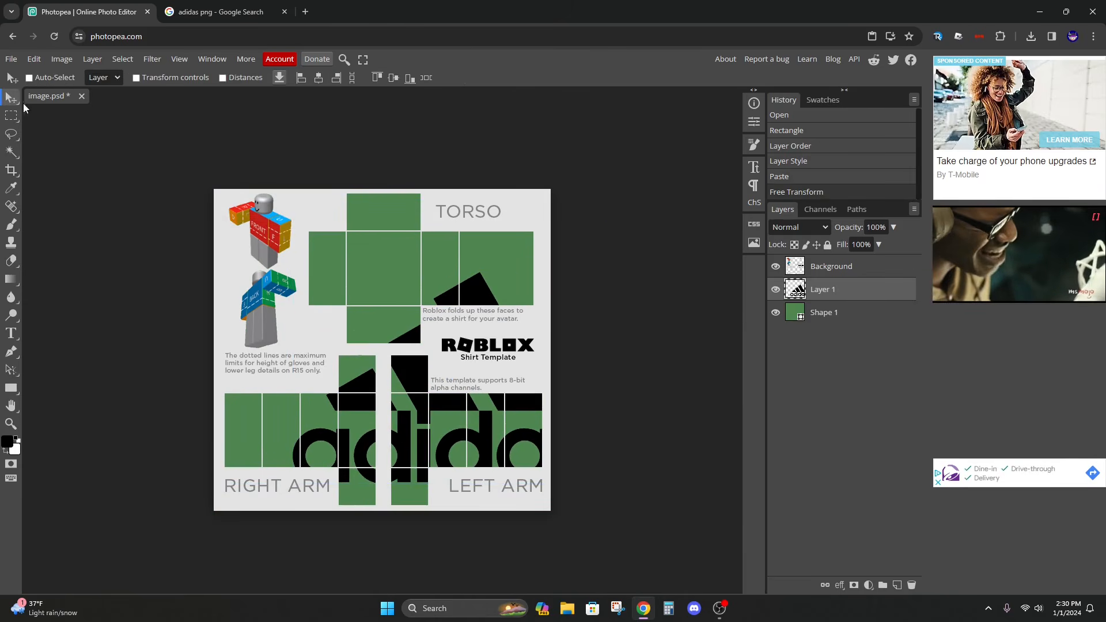
# Enable transform controls, shift the adidas logo up across the template and bring its layer above the Background layer
pyautogui.click(137, 78)
pyautogui.moveTo(296, 273); pyautogui.dragTo(155, 179)
pyautogui.moveTo(833, 290); pyautogui.dragTo(804, 266)
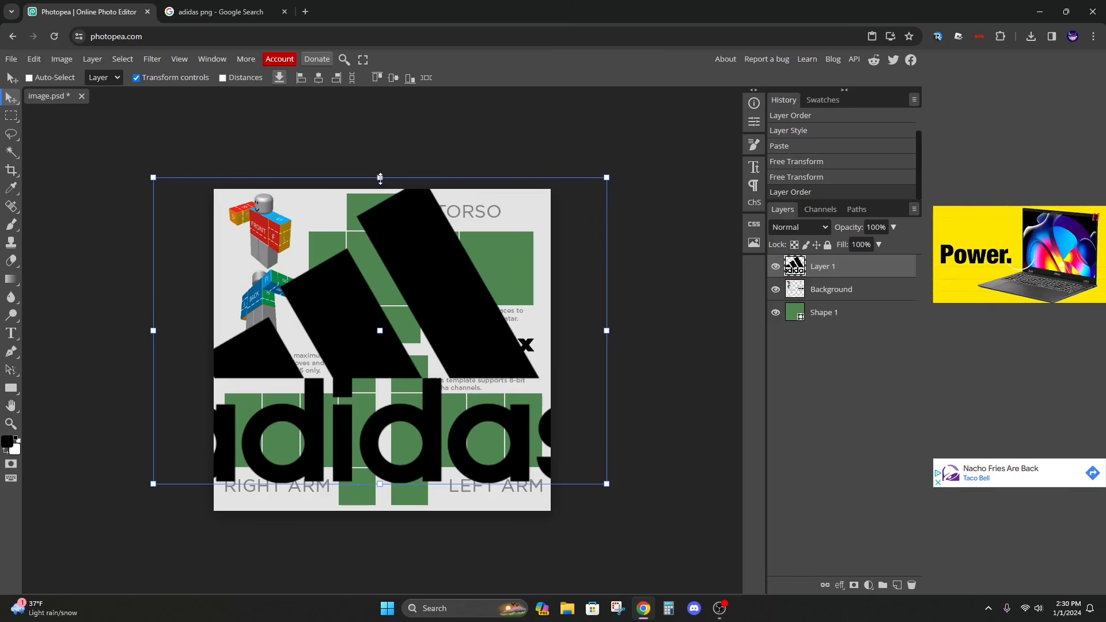
# Squash the adidas logo's height with its transform handles and delete the logo layer
pyautogui.moveTo(380, 179); pyautogui.dragTo(374, 268)
pyautogui.press('Return')
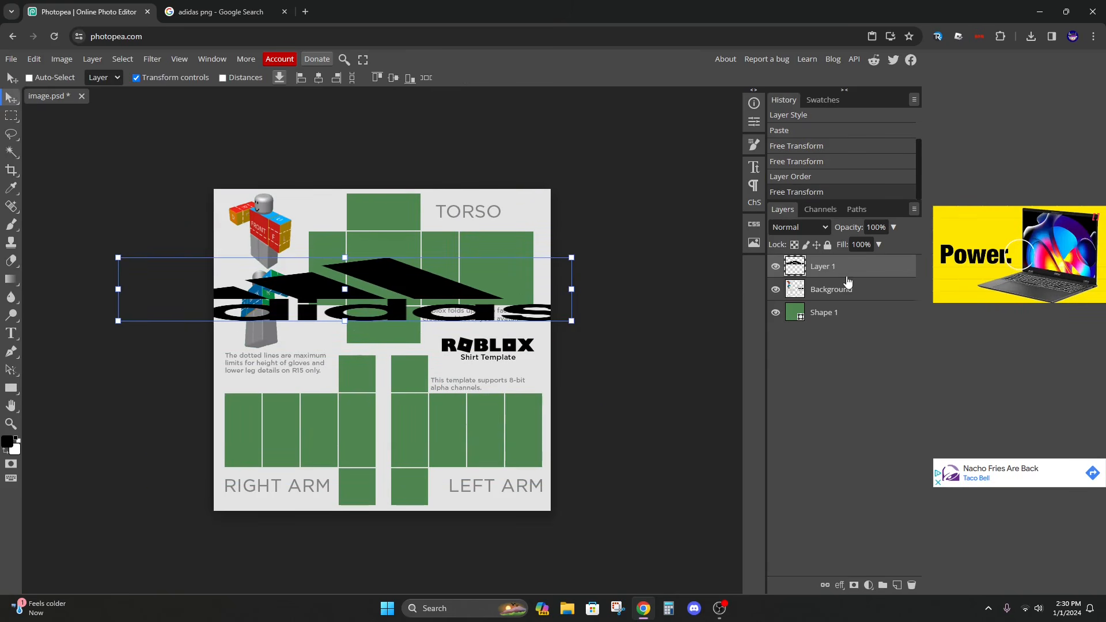
pyautogui.press('Delete')
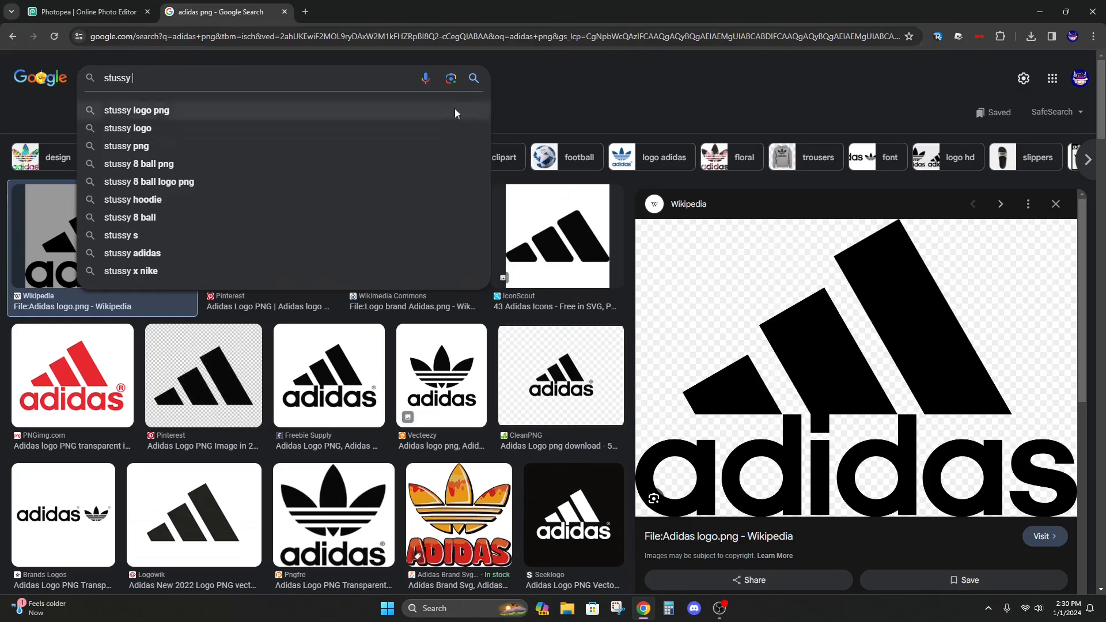
# Search Google Images for "stussy shirt"
pyautogui.press('Return')
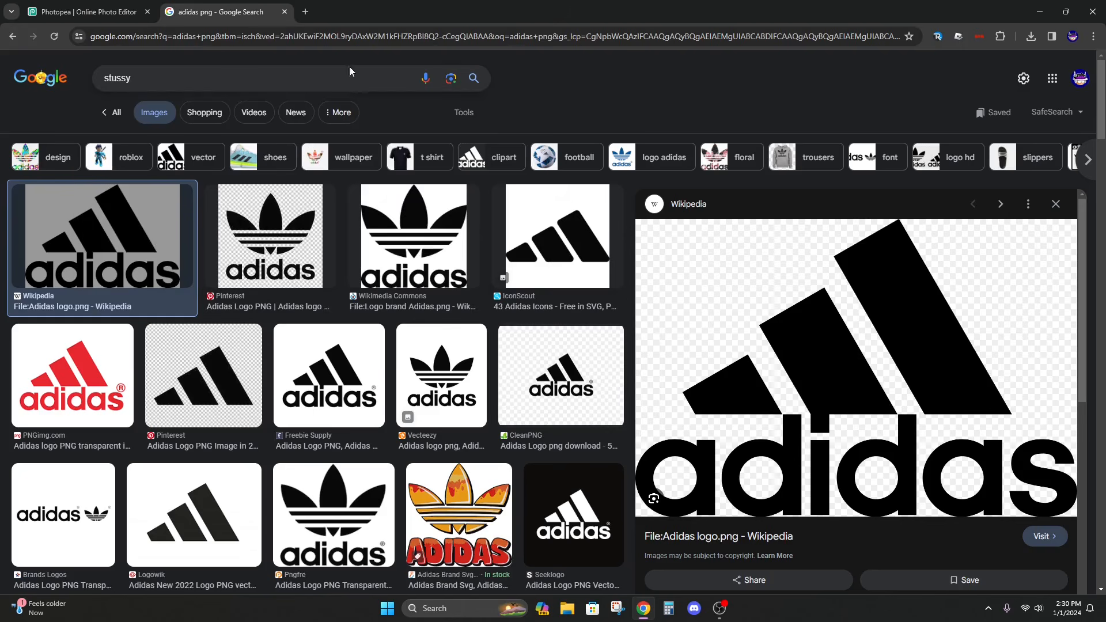
pyautogui.click(295, 70)
pyautogui.write('shirt')
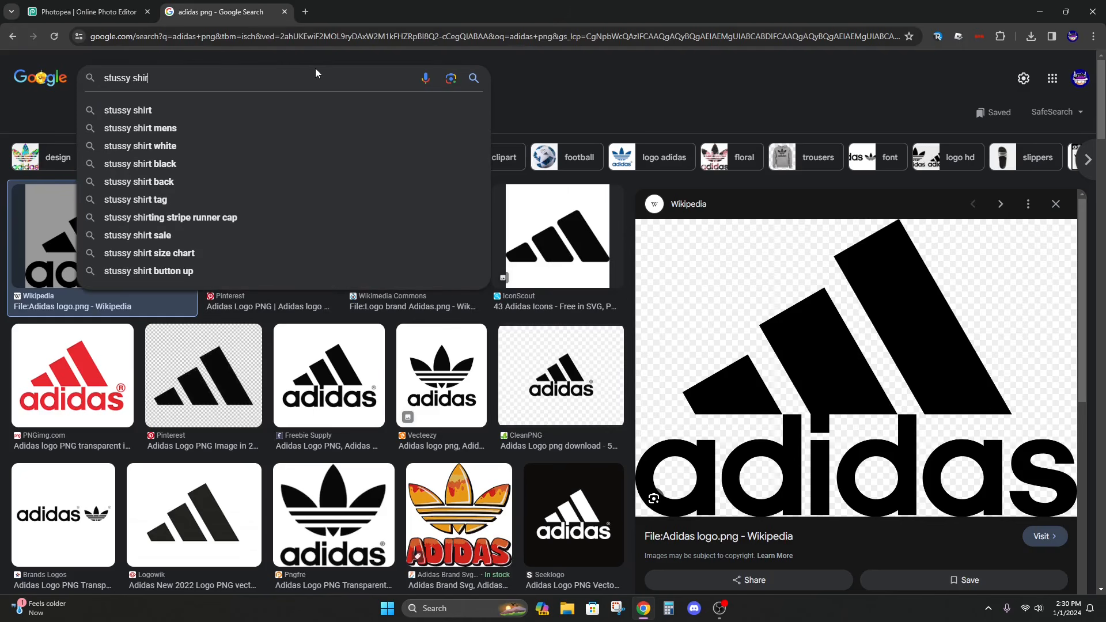
pyautogui.press('Return')
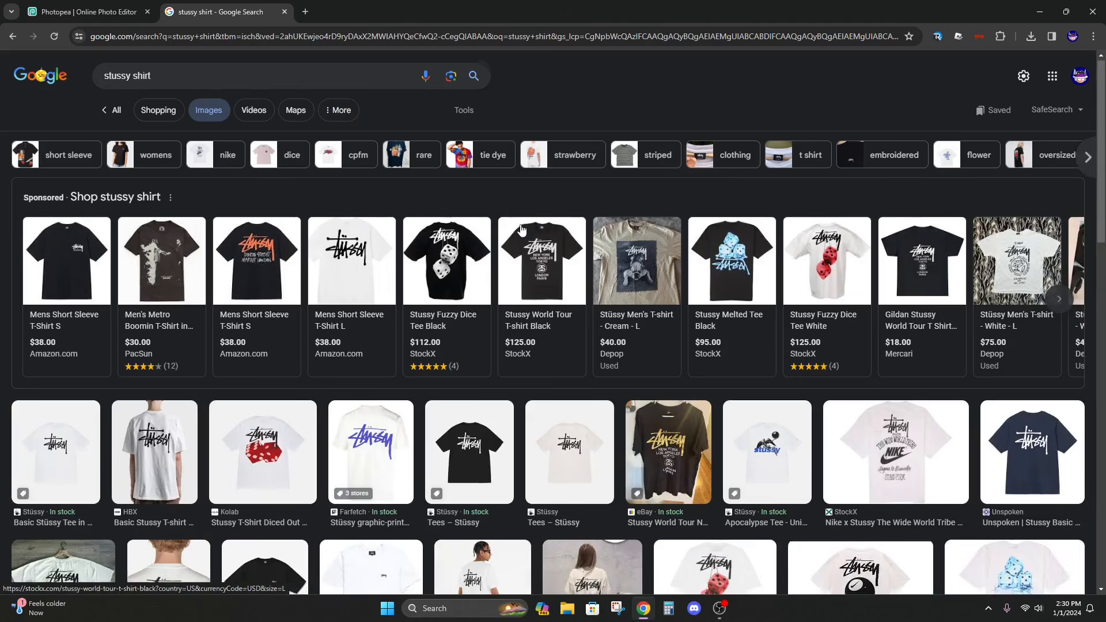
# Copy the yellow Stussy 8 Ball shirt image from the Poshmark result and paste it into the Photopea document
pyautogui.scroll(-5, 553, 345)
pyautogui.scroll(2, 553, 346)
pyautogui.click(851, 248)
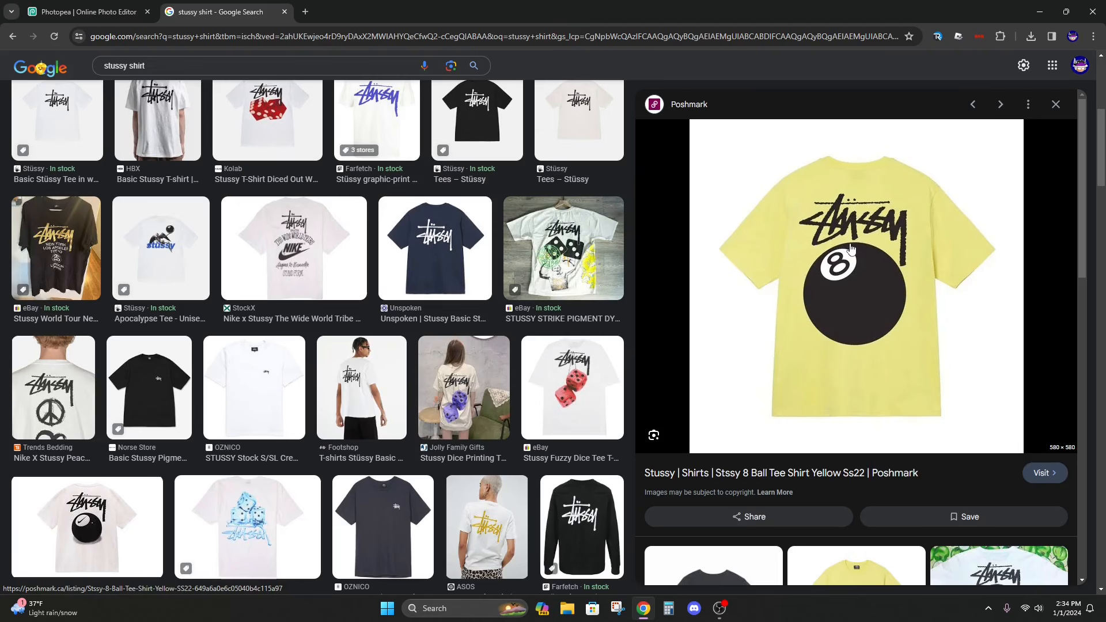
pyautogui.rightClick(849, 209)
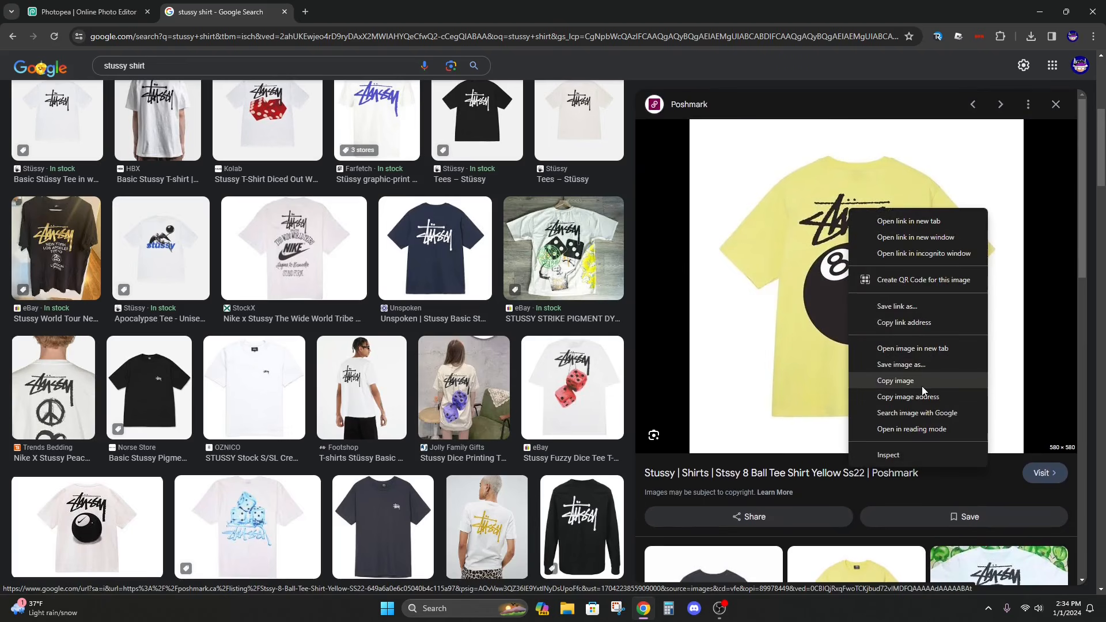
pyautogui.click(895, 381)
pyautogui.click(129, 8)
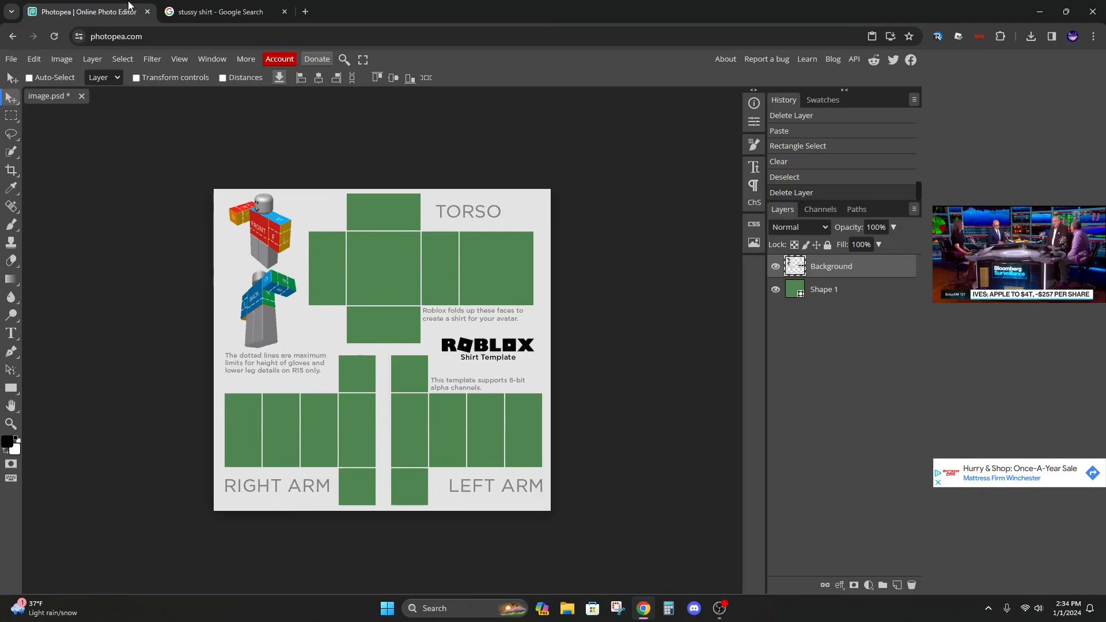
pyautogui.hotkey('ctrl', 'v')
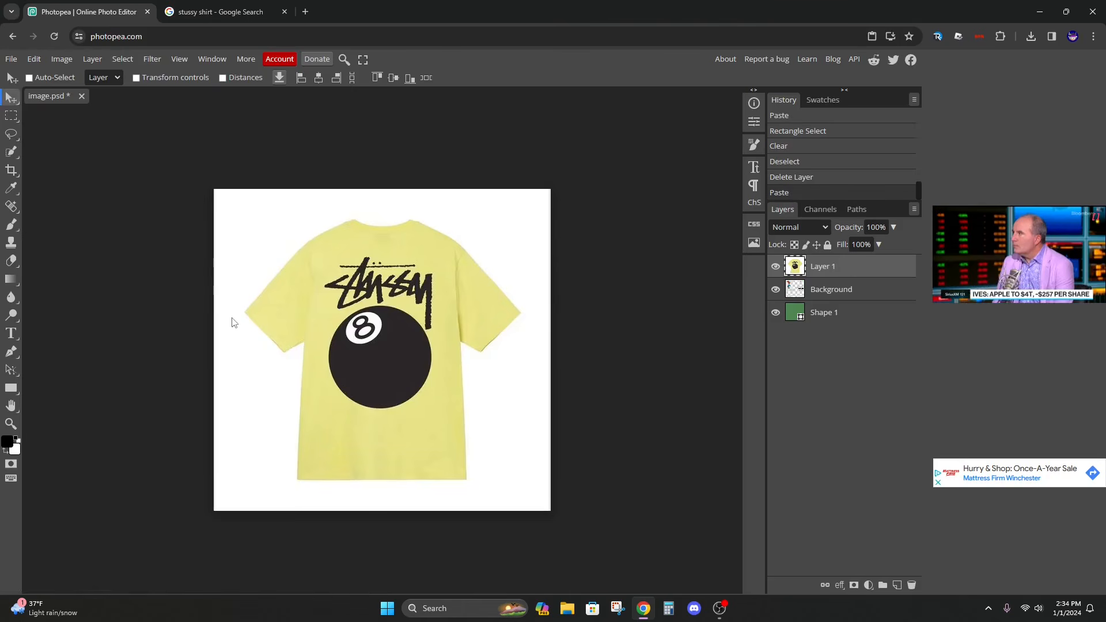
# Copy a rectangular selection around the Stussy 8-ball graphic onto its own layer and delete the full shirt photo layer
pyautogui.click(11, 115)
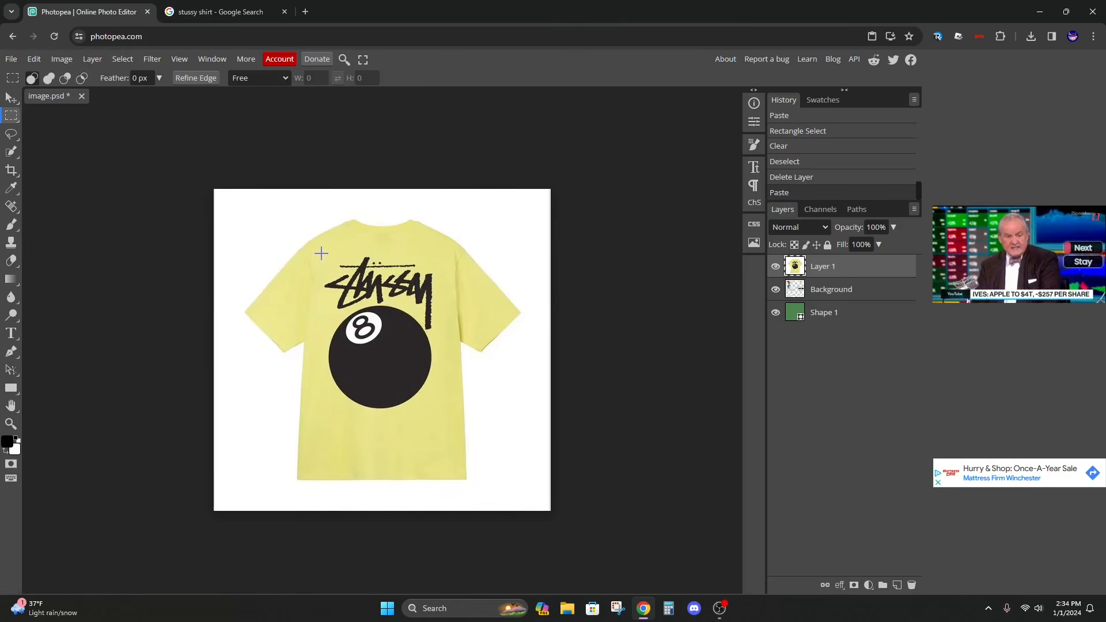
pyautogui.moveTo(318, 250); pyautogui.dragTo(440, 414)
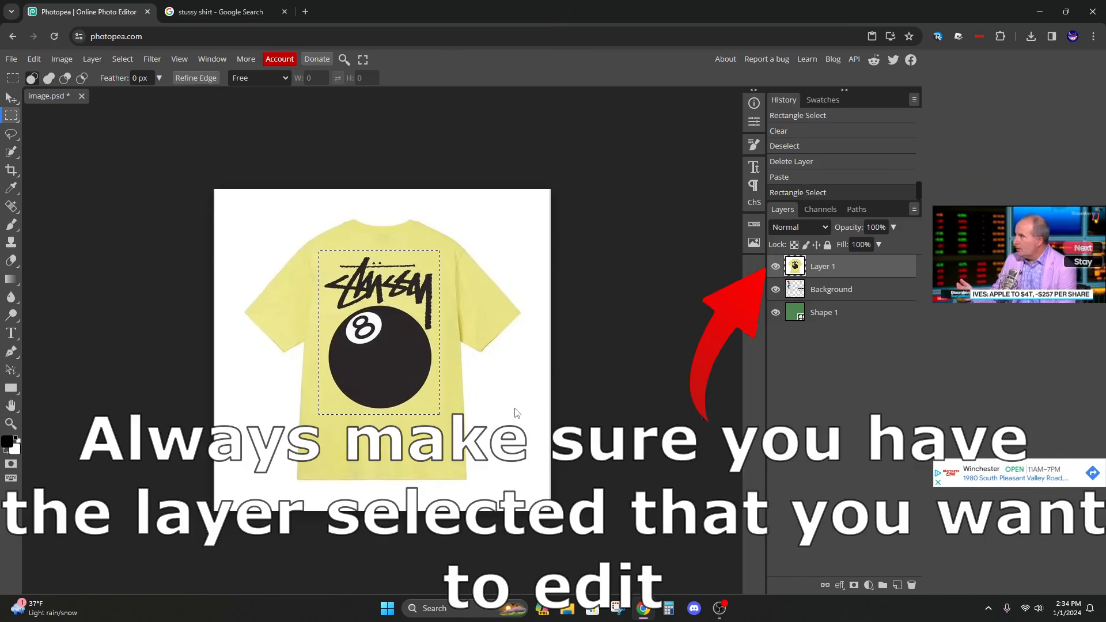
pyautogui.hotkey('ctrl', 'c')
pyautogui.hotkey('ctrl', 'v')
pyautogui.click(854, 285)
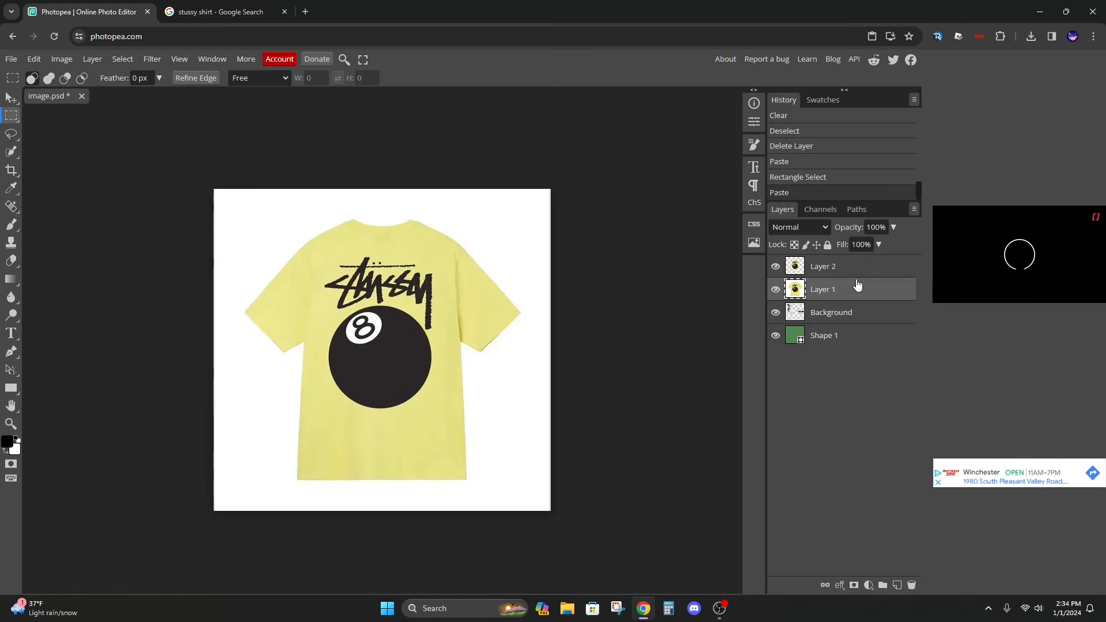
pyautogui.press('Delete')
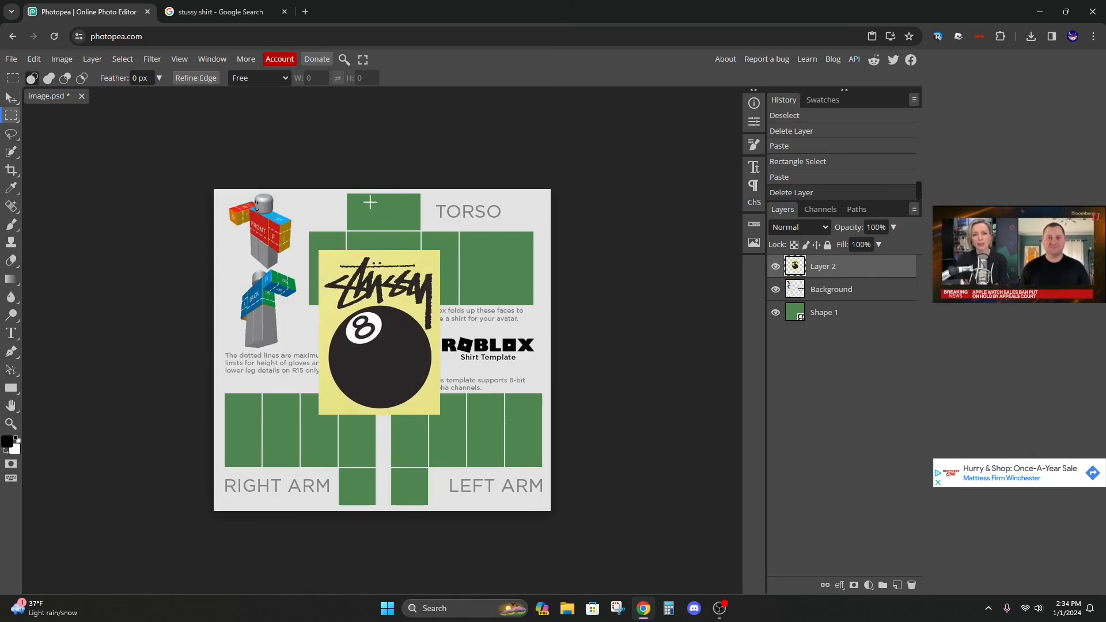
# Select the yellow around the 8-ball graphic using Color Range with fuzziness 120 and clear it from the layer
pyautogui.click(9, 101)
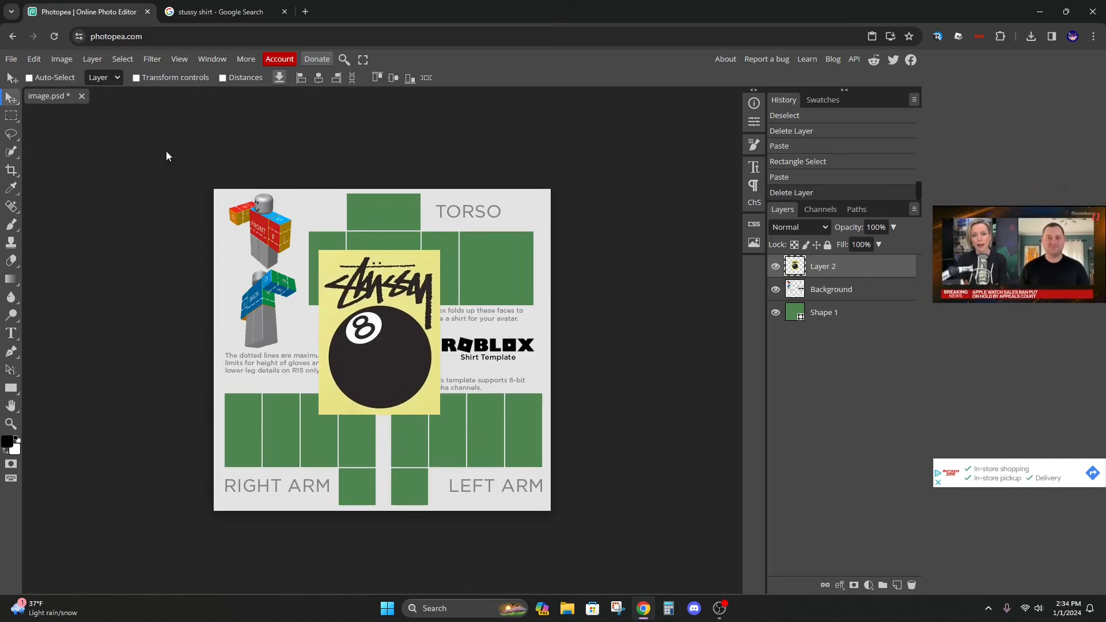
pyautogui.click(121, 59)
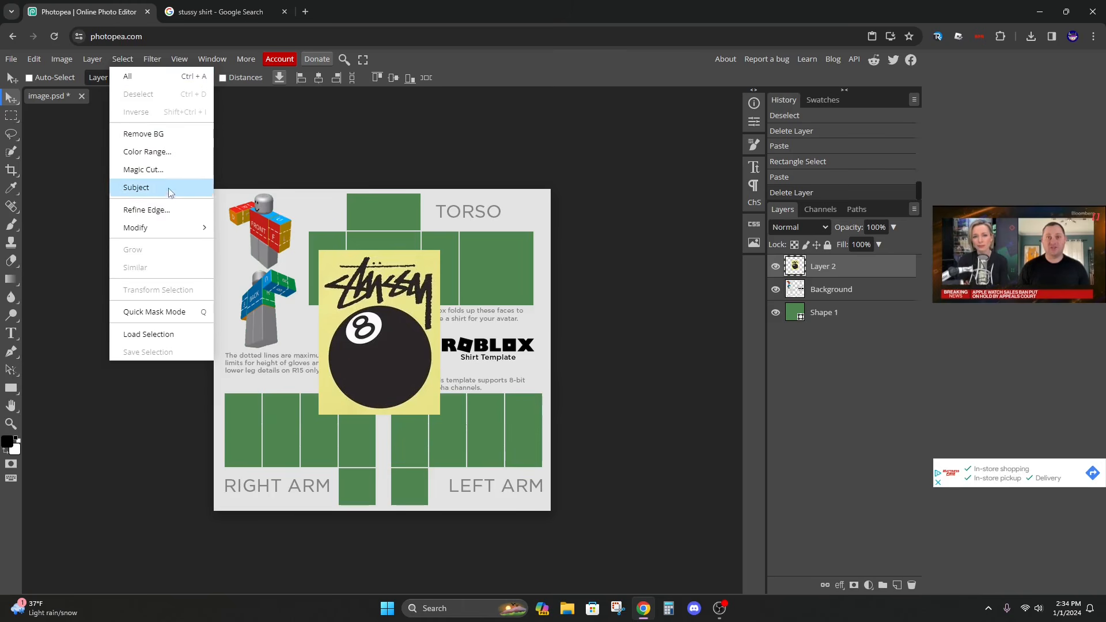
pyautogui.click(148, 152)
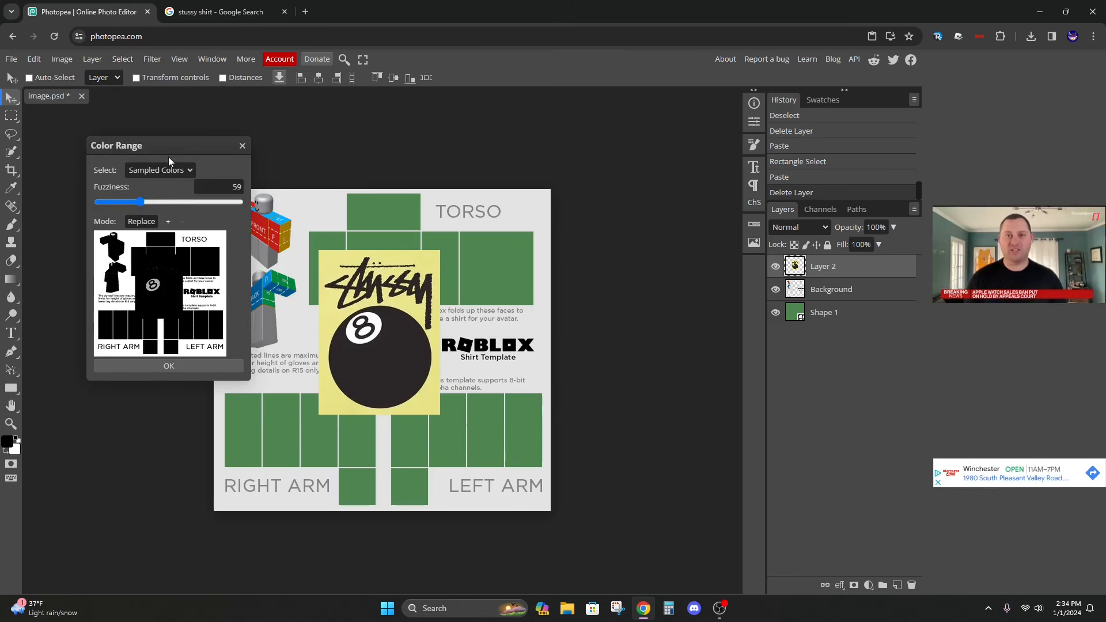
pyautogui.click(431, 269)
pyautogui.moveTo(139, 202); pyautogui.dragTo(184, 207)
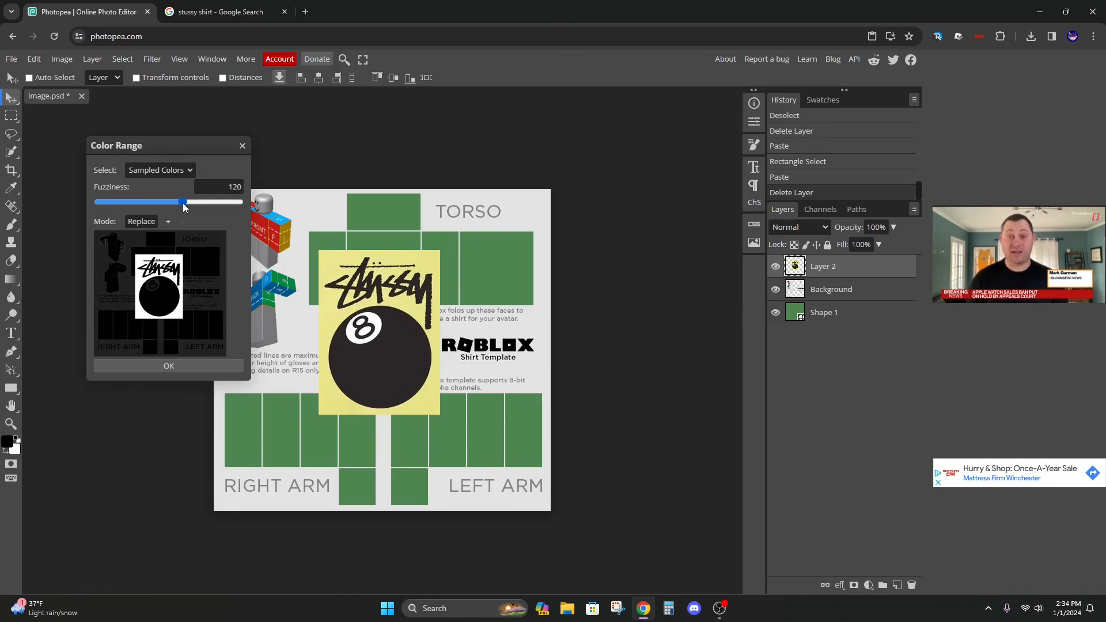
pyautogui.click(176, 364)
pyautogui.press('Delete')
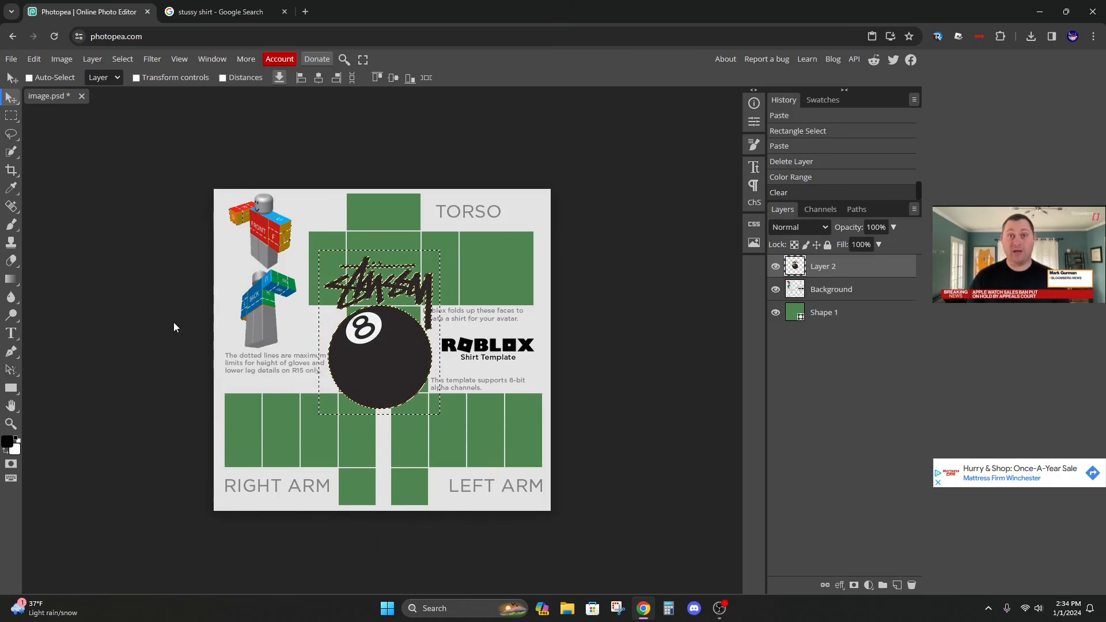
# Drop the selection around the 8-ball graphic and undo the deselection
pyautogui.click(16, 118)
pyautogui.hotkey('ctrl', 'd')
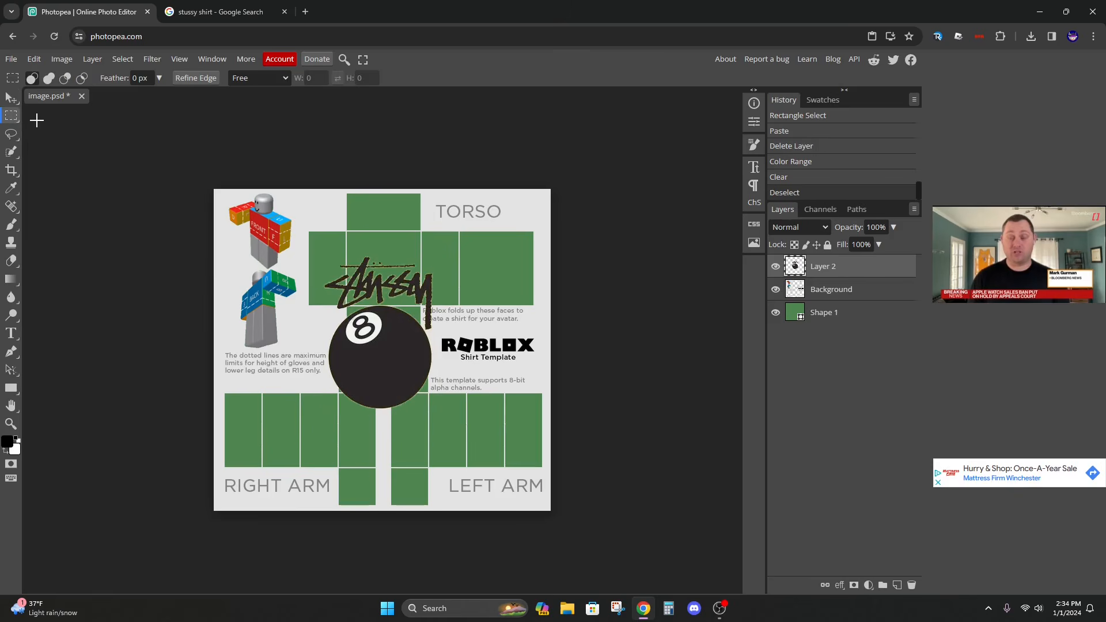
pyautogui.click(11, 98)
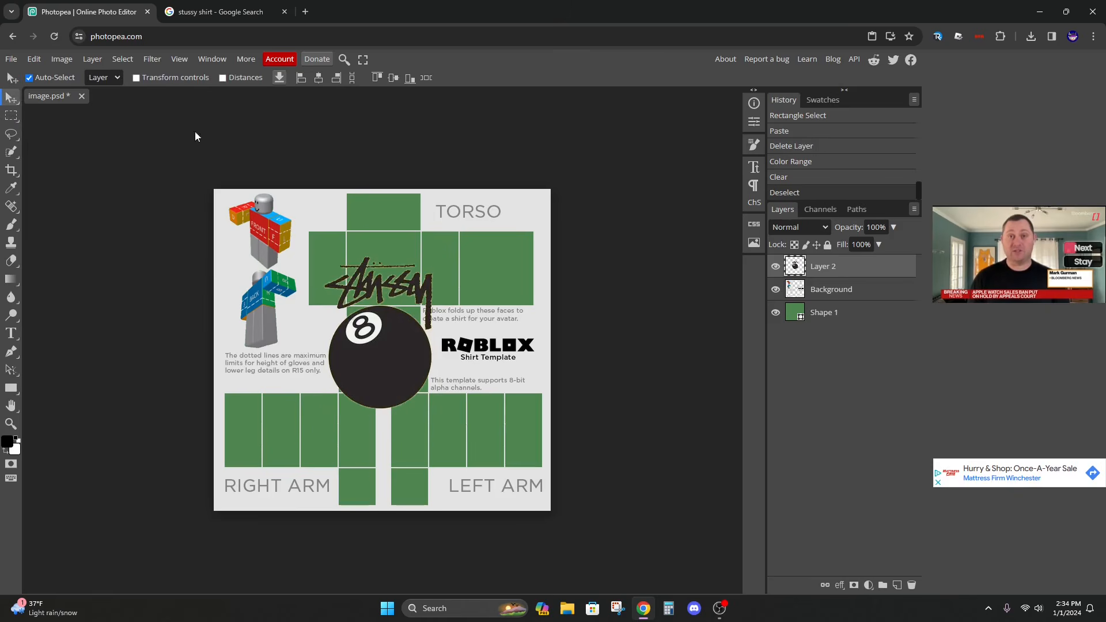
pyautogui.hotkey('ctrl', 'z')
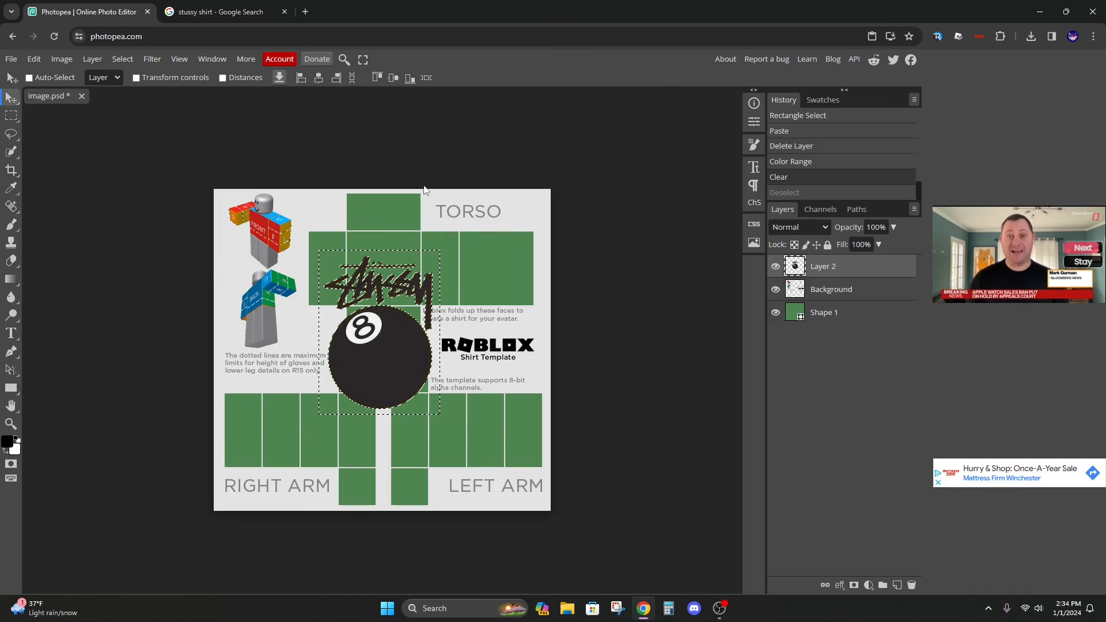
# Clear the selected yellow fringe around the 8-ball graphic several more times and drop the selection
pyautogui.press('Delete')
pyautogui.press('Delete')
pyautogui.press('Delete')
pyautogui.press('Delete')
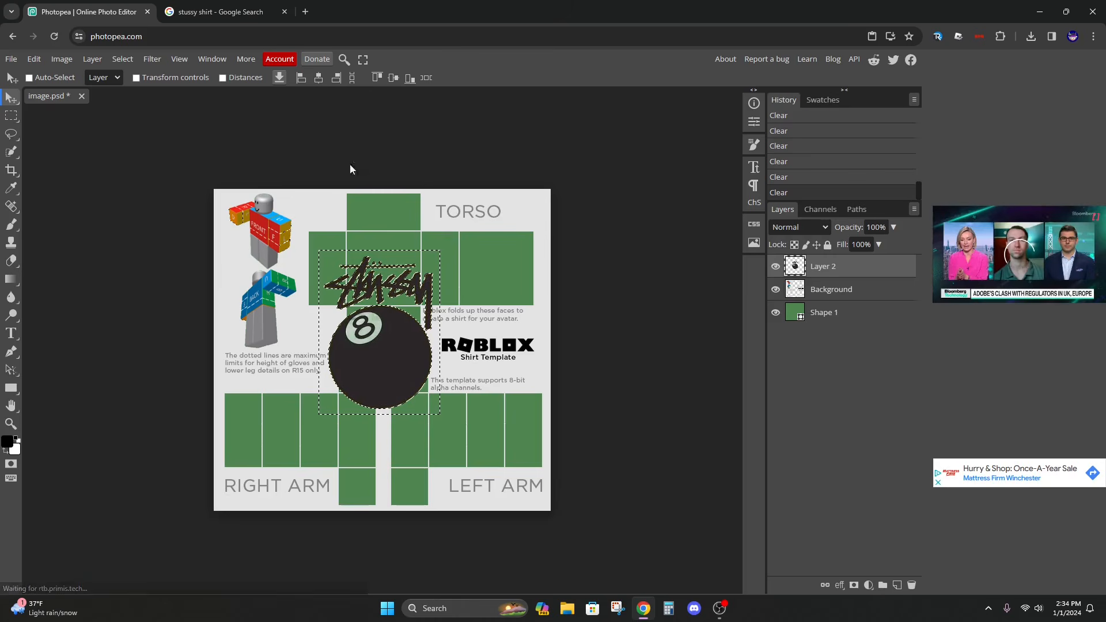
pyautogui.click(10, 116)
pyautogui.click(44, 114)
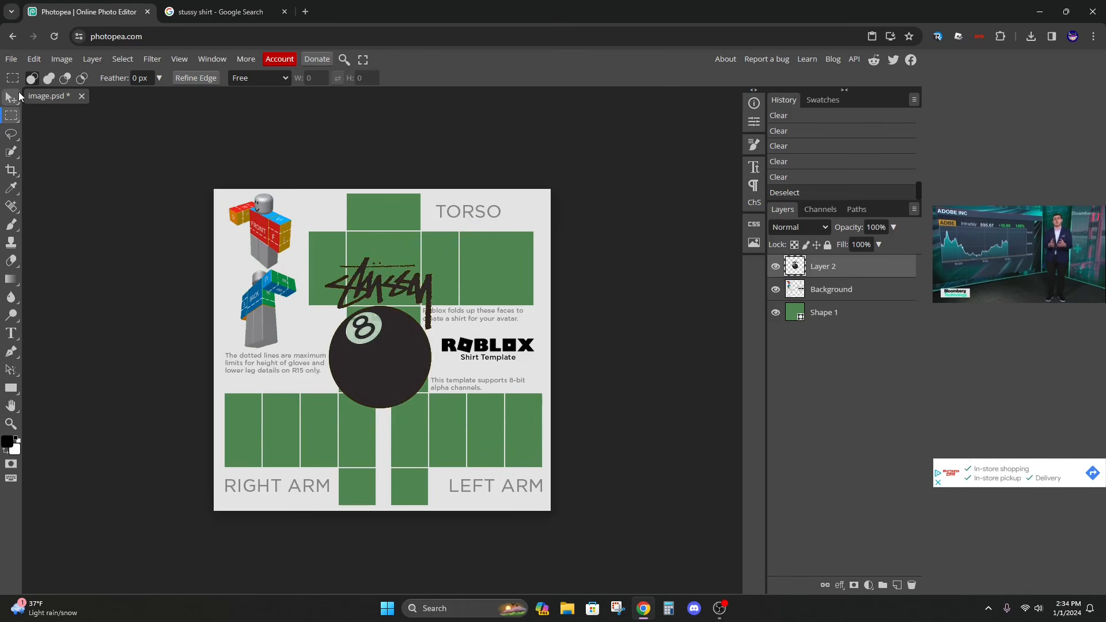
# Scale the 8-ball graphic to about 40.5% and place it on the far-right square torso panel, the shirt's back
pyautogui.click(11, 97)
pyautogui.moveTo(366, 368); pyautogui.dragTo(441, 362)
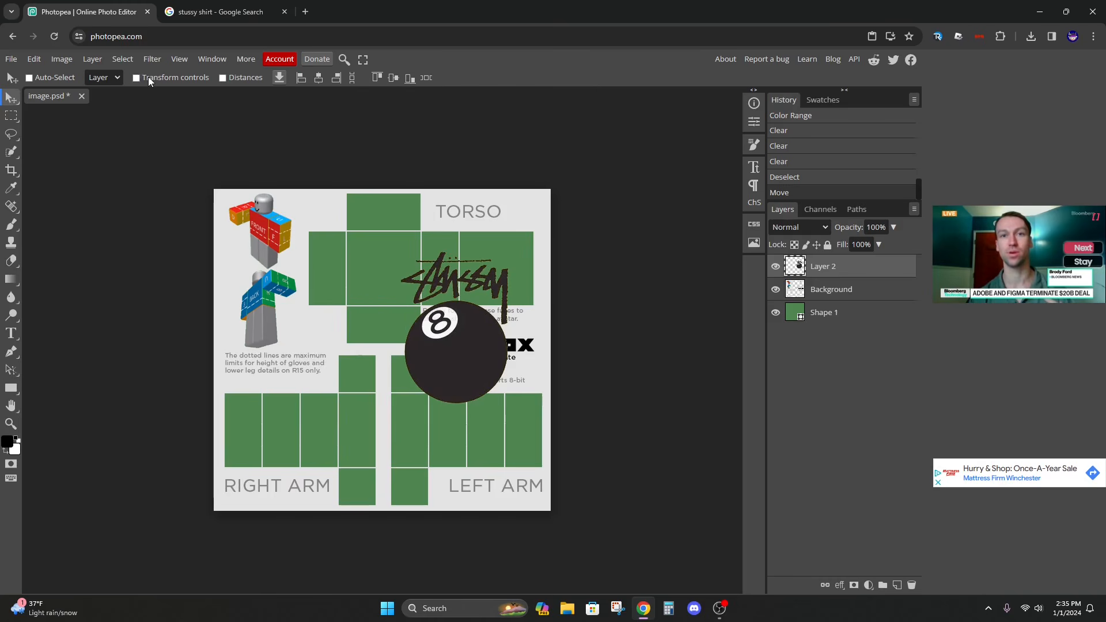
pyautogui.moveTo(400, 252); pyautogui.dragTo(451, 323)
pyautogui.moveTo(485, 380); pyautogui.dragTo(495, 287)
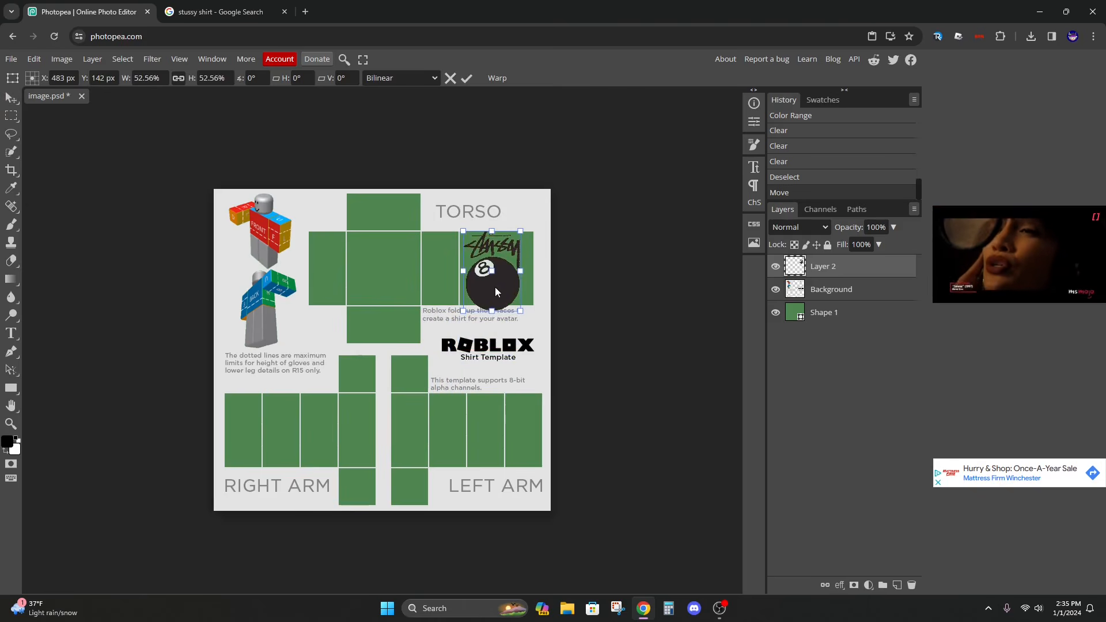
pyautogui.moveTo(461, 230); pyautogui.dragTo(468, 233)
pyautogui.moveTo(472, 236); pyautogui.dragTo(476, 248)
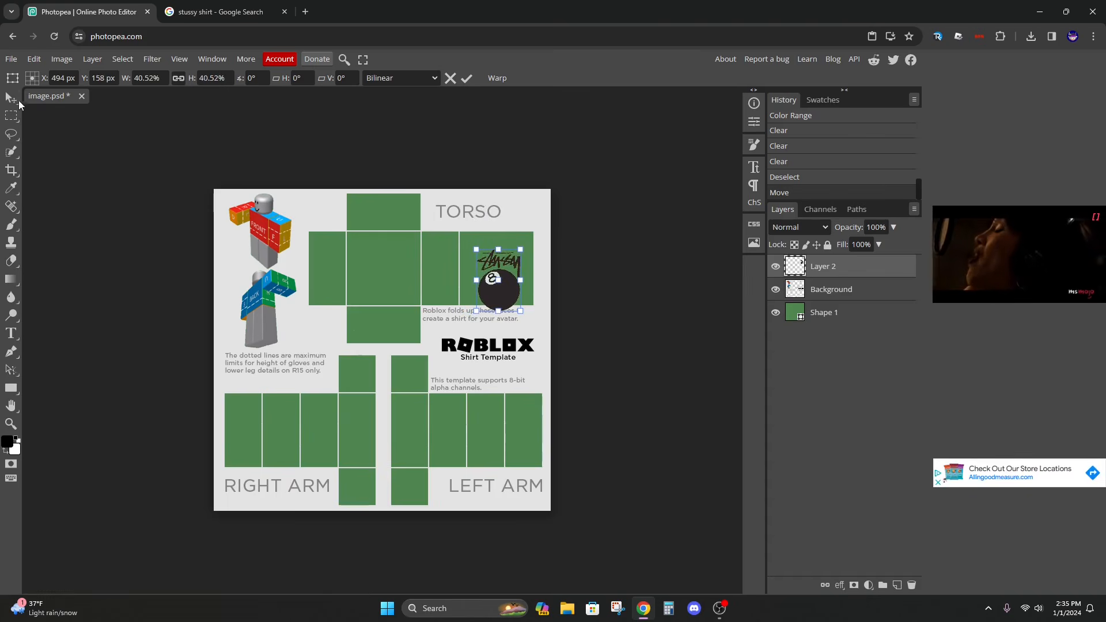
pyautogui.press('Return')
pyautogui.moveTo(483, 289); pyautogui.dragTo(489, 279)
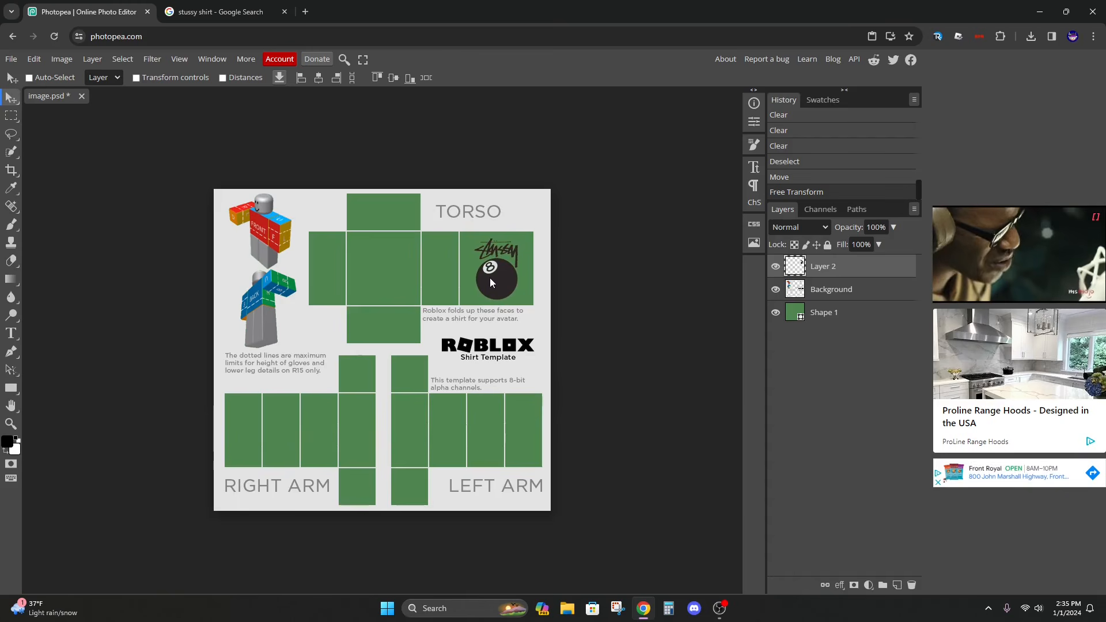
pyautogui.moveTo(489, 277); pyautogui.dragTo(489, 278)
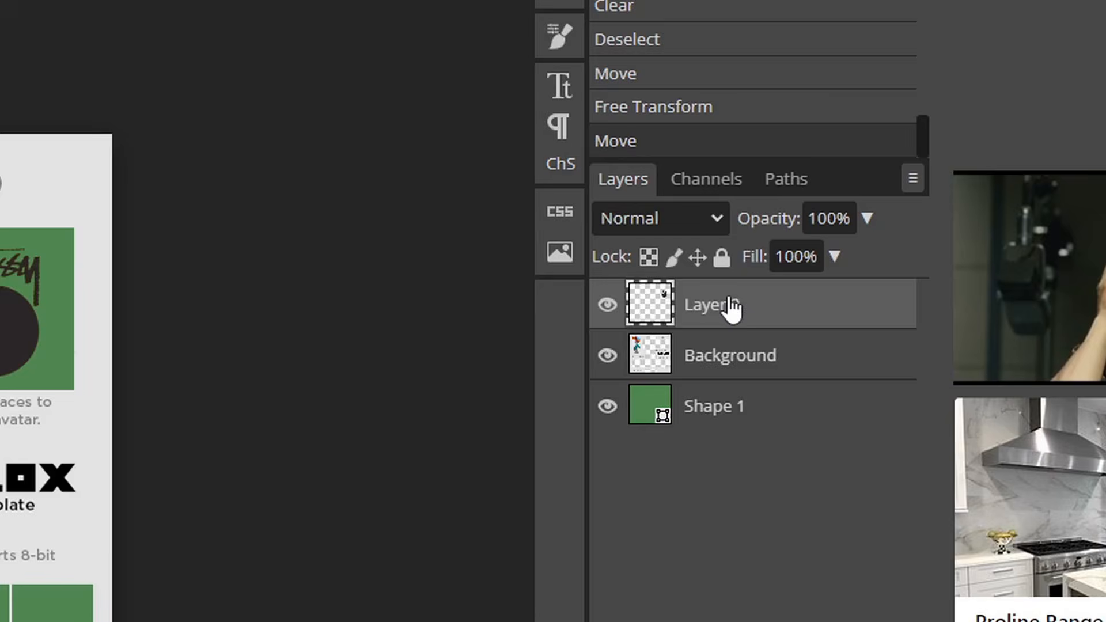
# Move the graphic layer between the Background and Shape 1 layers and duplicate it
pyautogui.moveTo(833, 276); pyautogui.dragTo(846, 312)
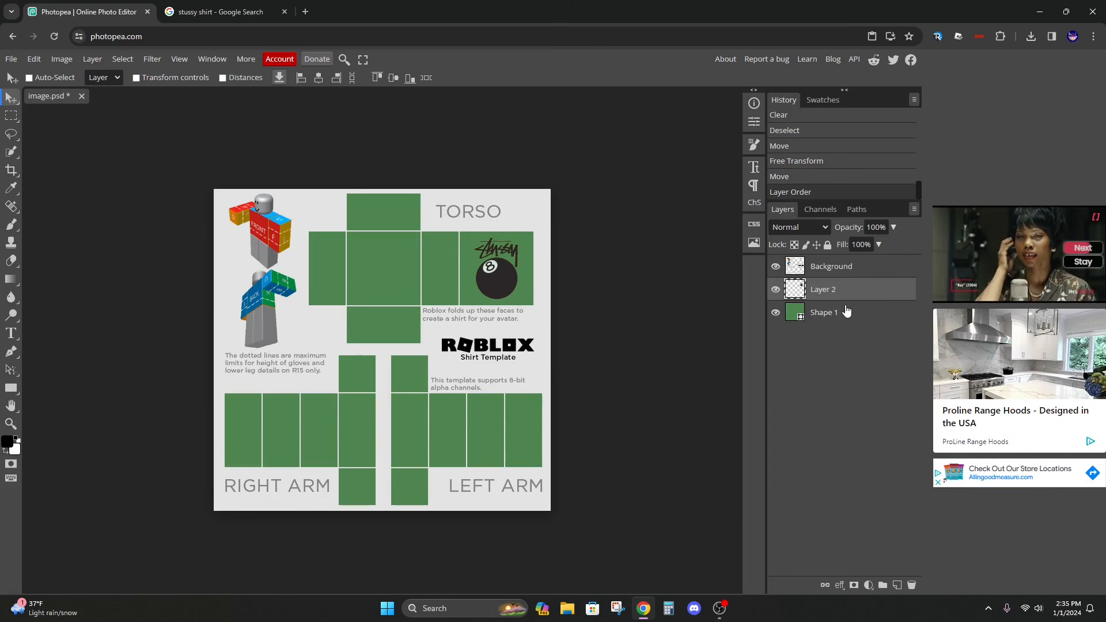
pyautogui.rightClick(838, 295)
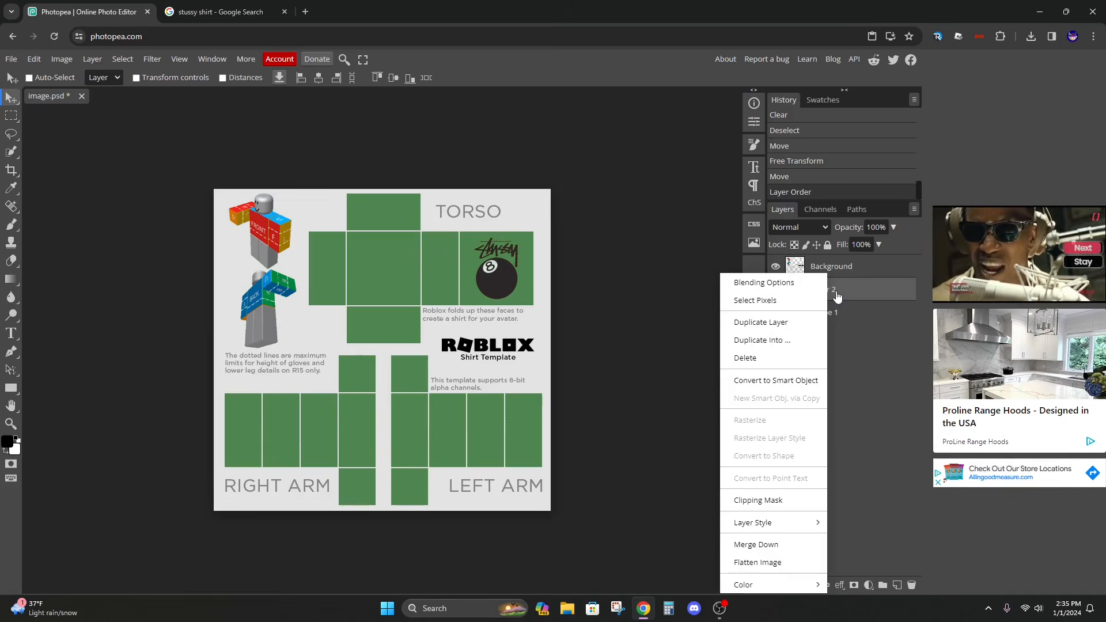
pyautogui.click(776, 324)
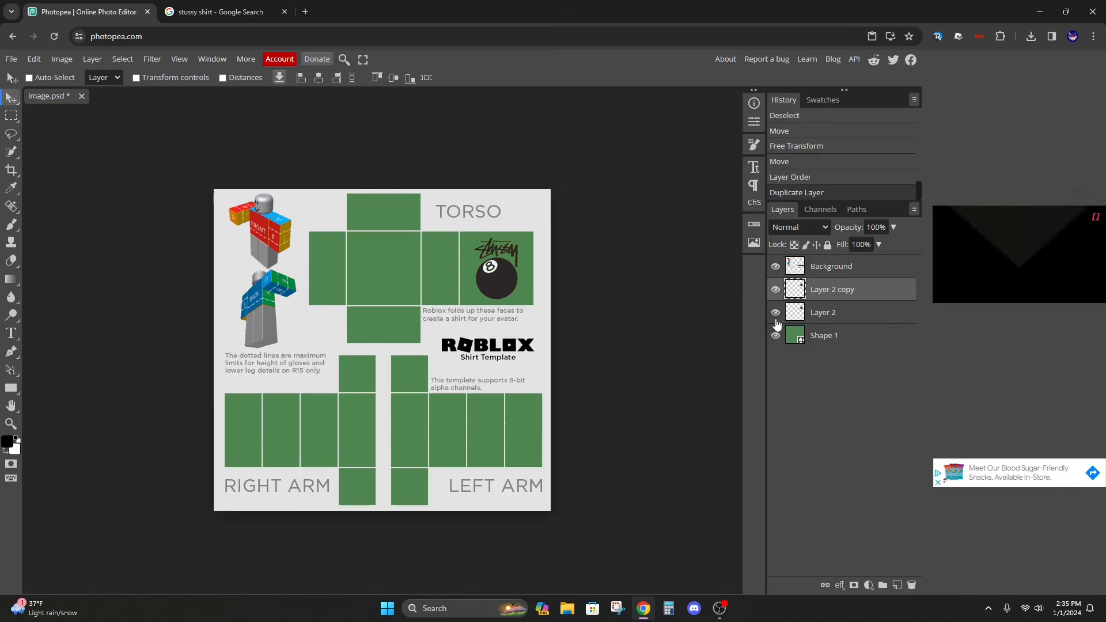
# Move the duplicate graphic onto the front torso panel, shrink it to chest-logo size and place it in the panel's upper-right corner
pyautogui.moveTo(481, 280); pyautogui.dragTo(388, 280)
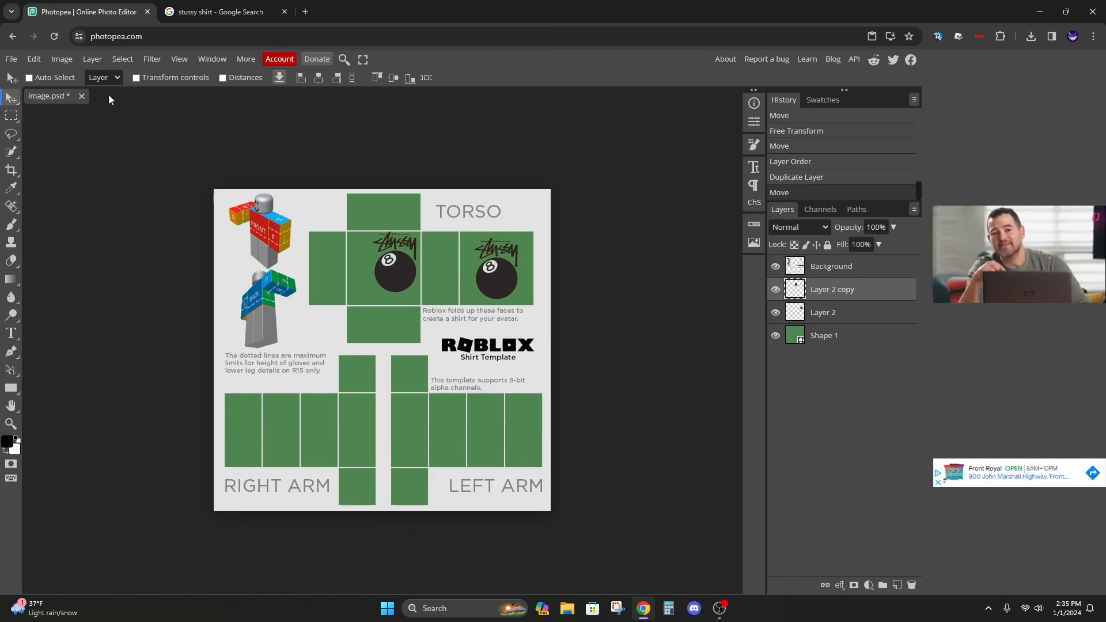
pyautogui.moveTo(372, 229); pyautogui.dragTo(415, 265)
pyautogui.click(15, 98)
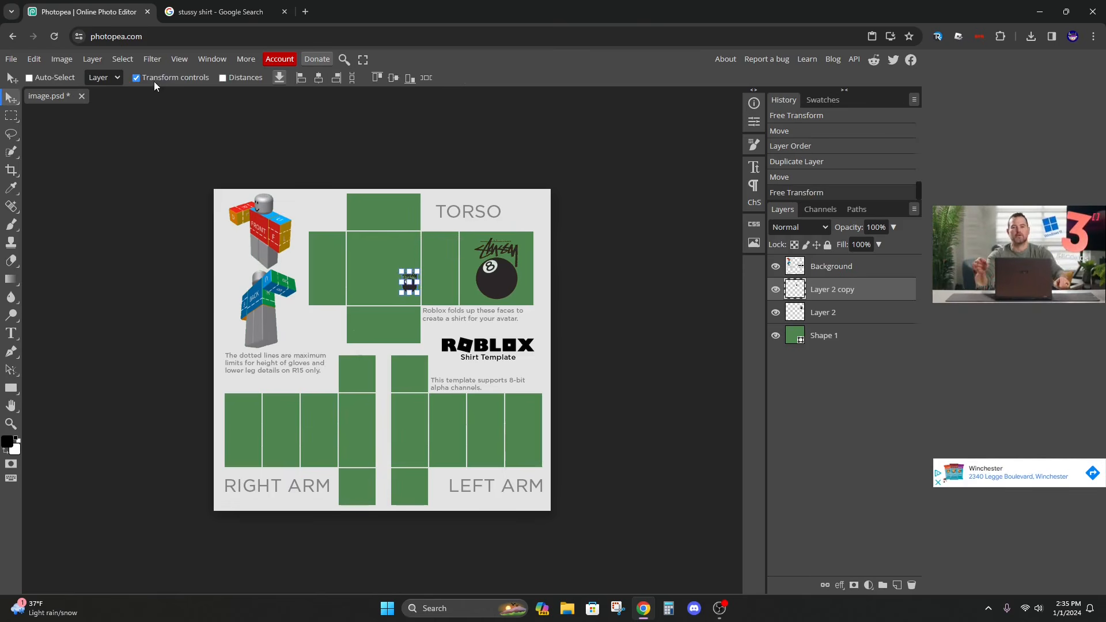
pyautogui.moveTo(404, 271); pyautogui.dragTo(403, 258)
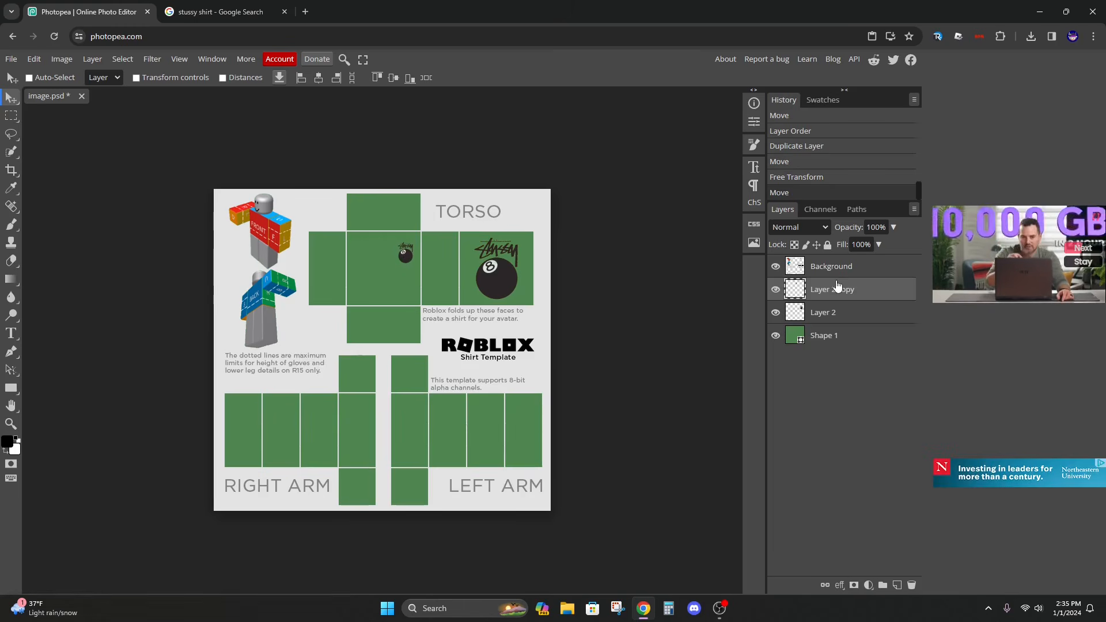
# Add a white Outer Glow with Normal blend mode and 100% opacity to Layer 2, the large back graphic
pyautogui.click(863, 313)
pyautogui.click(93, 59)
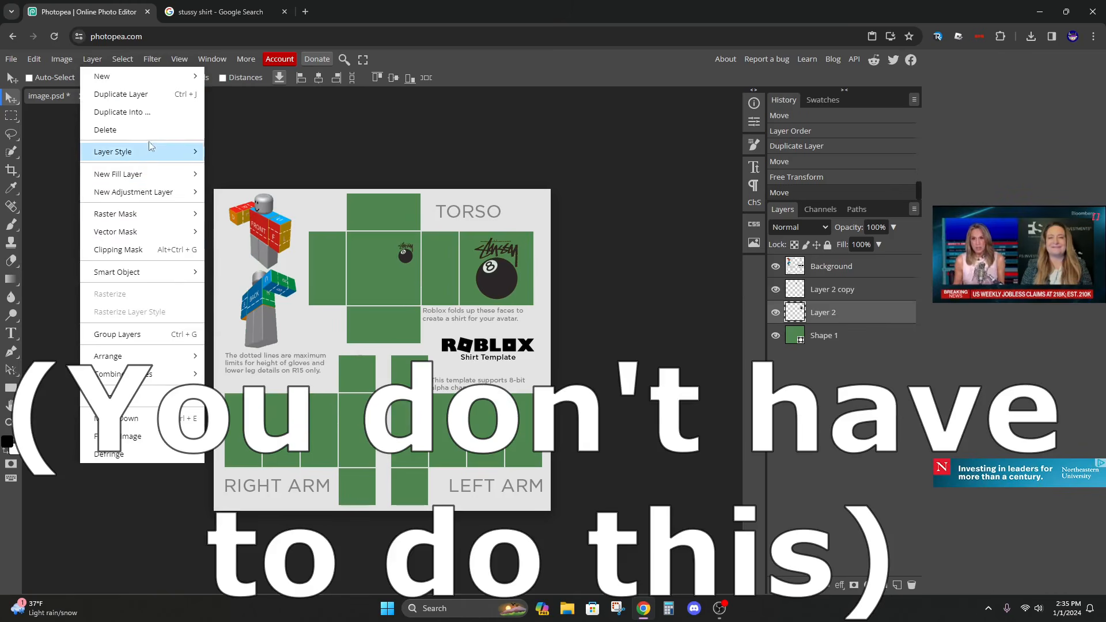
pyautogui.moveTo(149, 151)
pyautogui.click(249, 317)
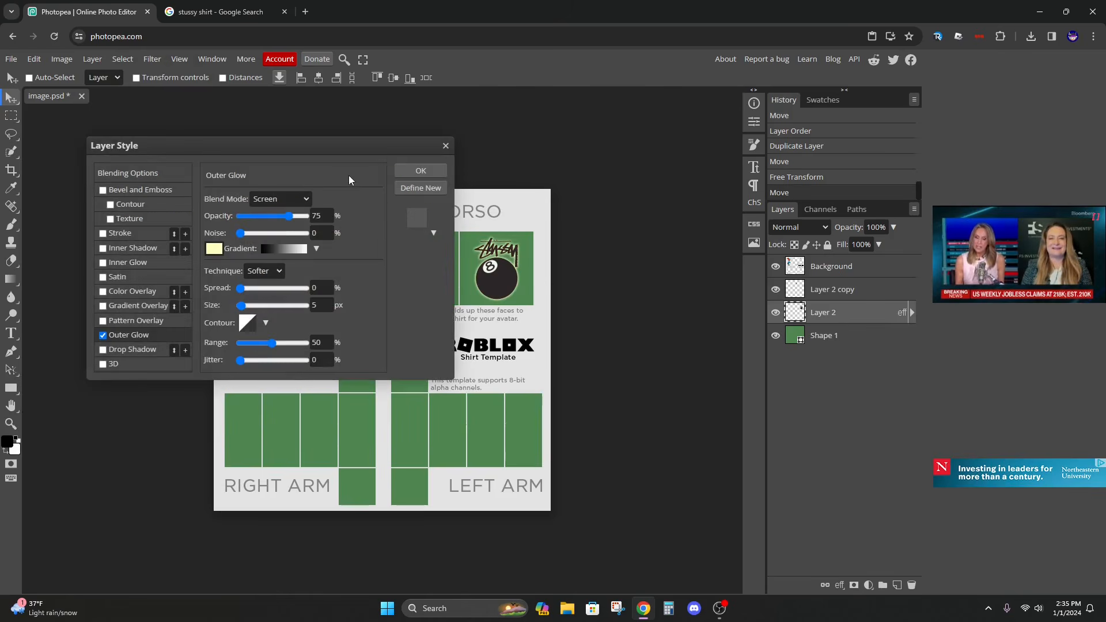
pyautogui.click(280, 200)
pyautogui.click(268, 212)
pyautogui.moveTo(288, 216); pyautogui.dragTo(308, 216)
pyautogui.click(214, 248)
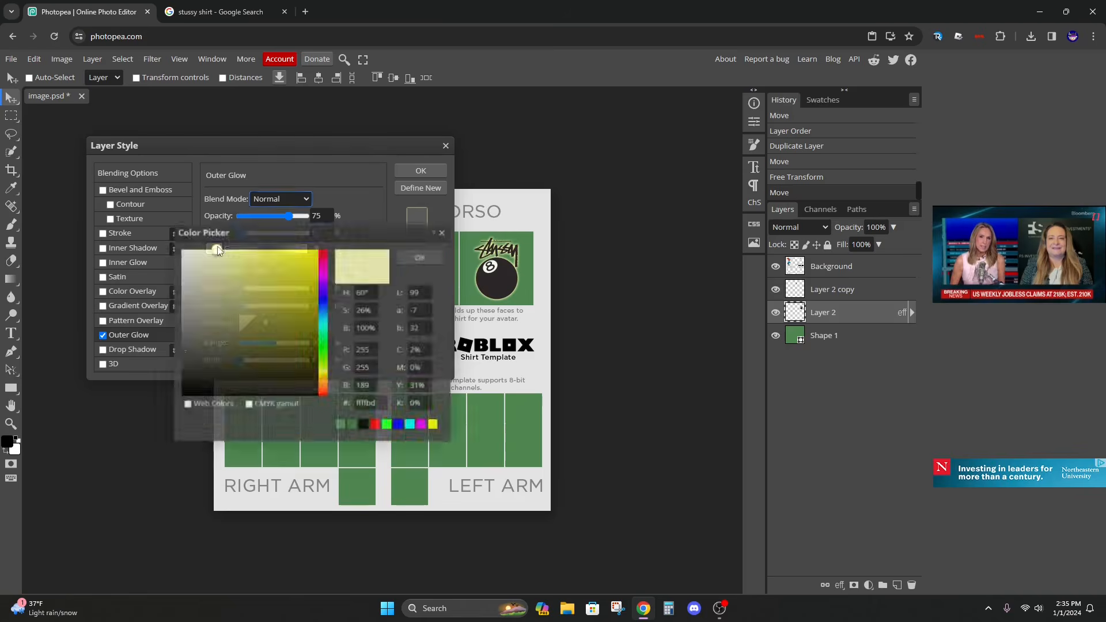
pyautogui.click(182, 248)
pyautogui.click(419, 257)
# Set the large graphic's Outer Glow to 100% spread and 1 px size and apply it
pyautogui.moveTo(241, 291); pyautogui.dragTo(341, 289)
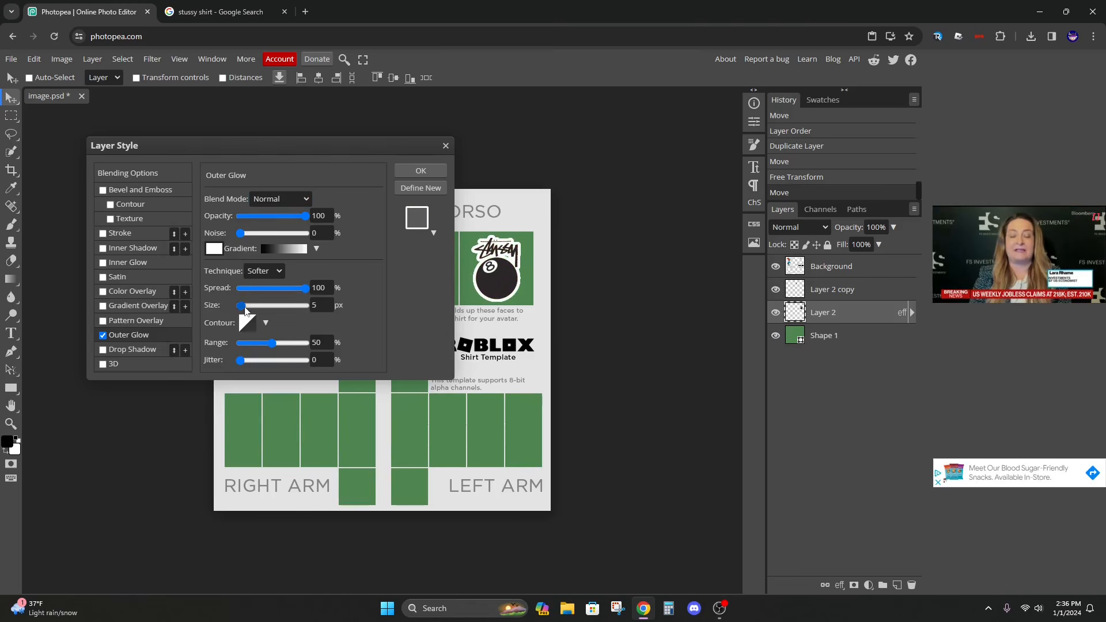
pyautogui.click(322, 306)
pyautogui.press('BackSpace')
pyautogui.write('1')
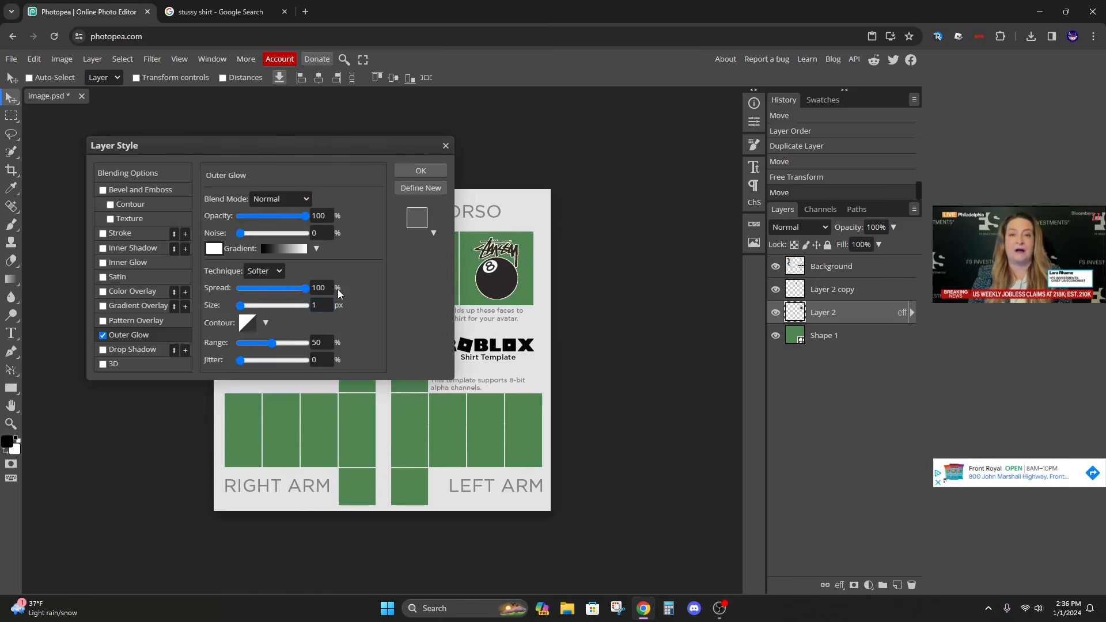
pyautogui.click(427, 171)
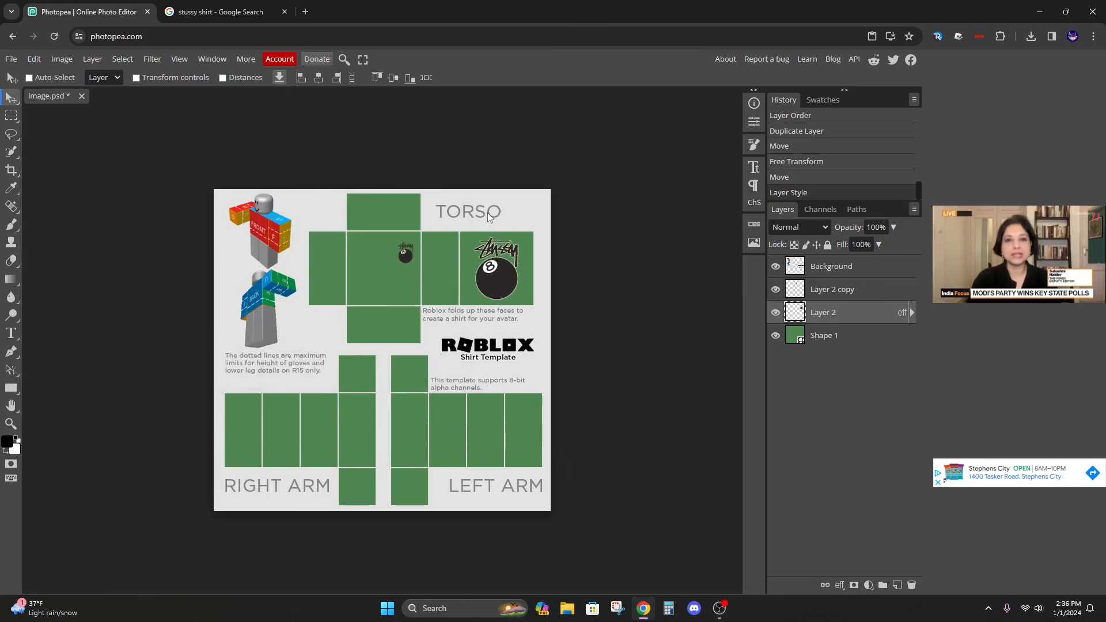
# Add a white Outer Glow with Normal blend mode, 100% opacity and 1 px size to Layer 2 copy, the small chest graphic
pyautogui.scroll(3, 336, 372)
pyautogui.click(847, 289)
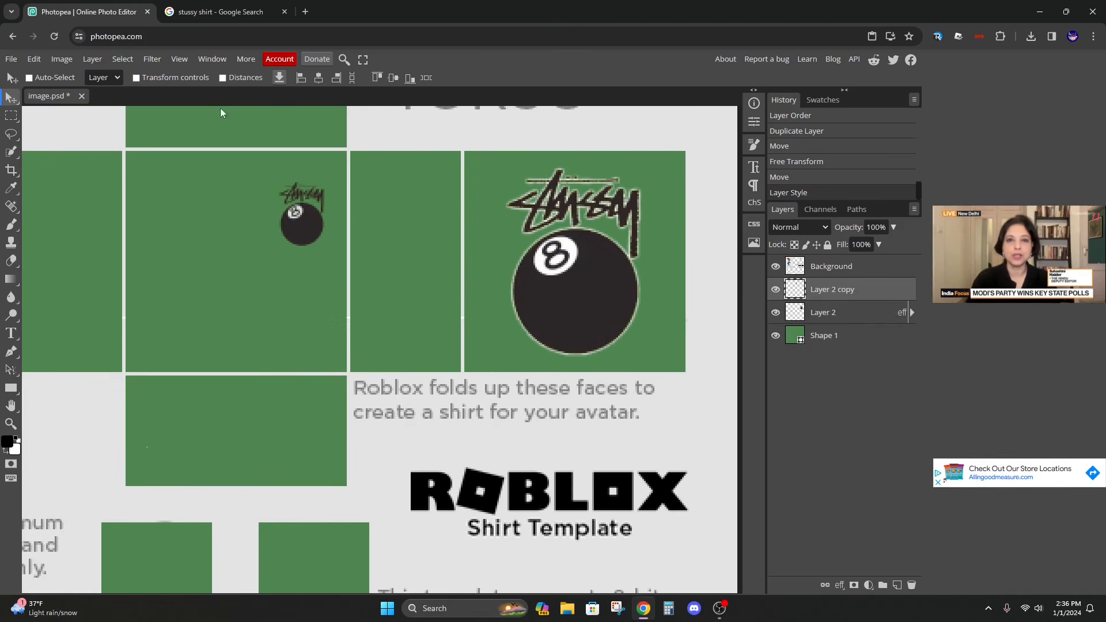
pyautogui.click(92, 59)
pyautogui.moveTo(149, 150)
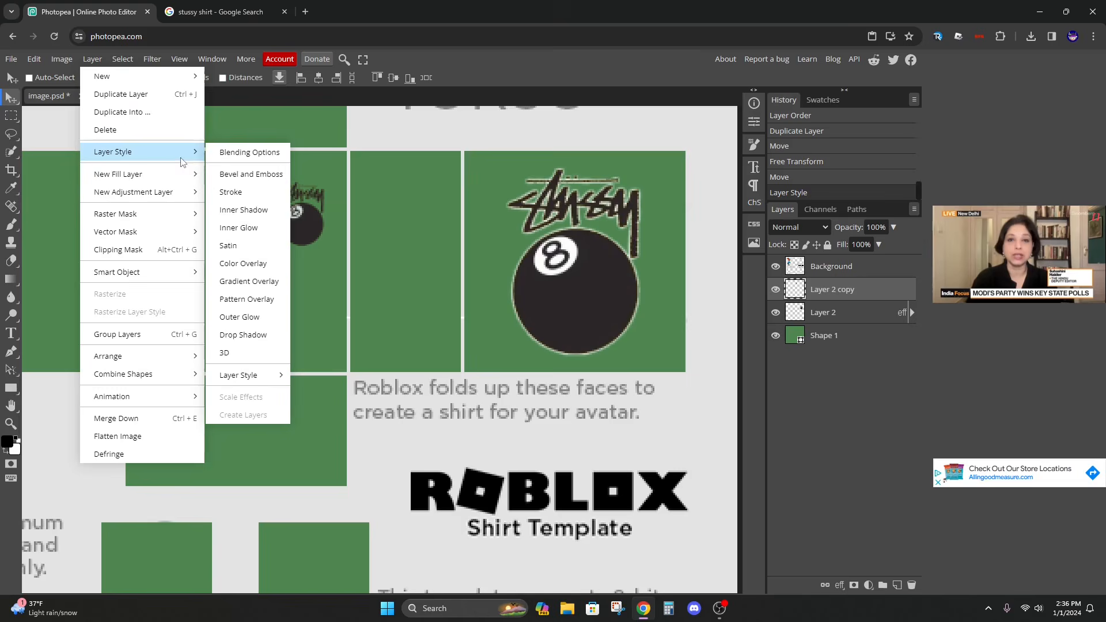
pyautogui.click(261, 316)
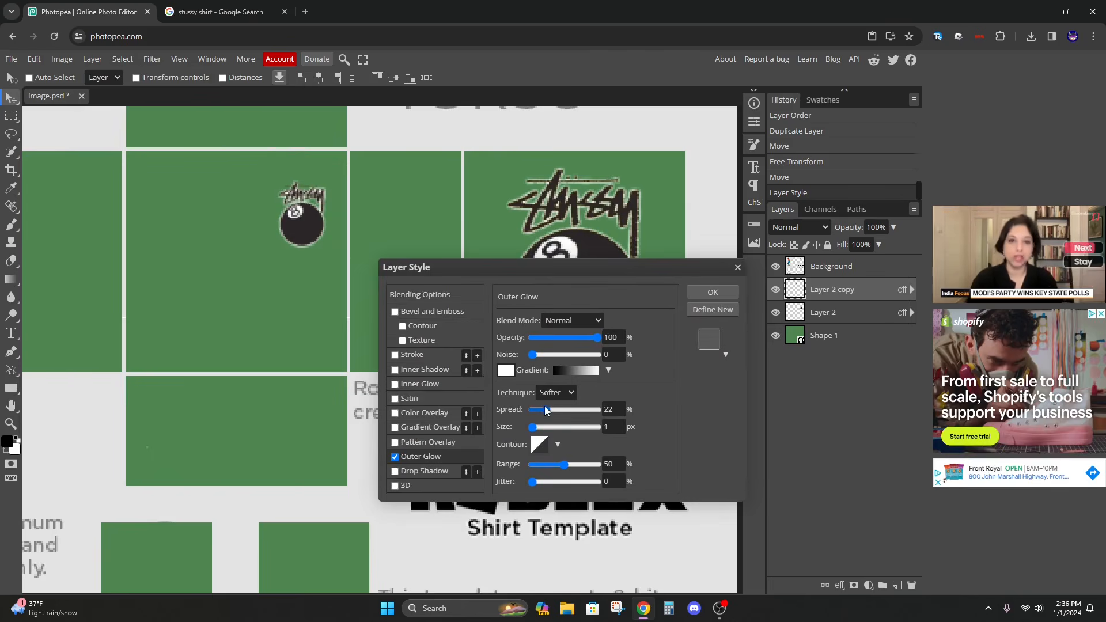
pyautogui.click(728, 293)
pyautogui.hotkey('ctrl', '-')
pyautogui.hotkey('ctrl', '-')
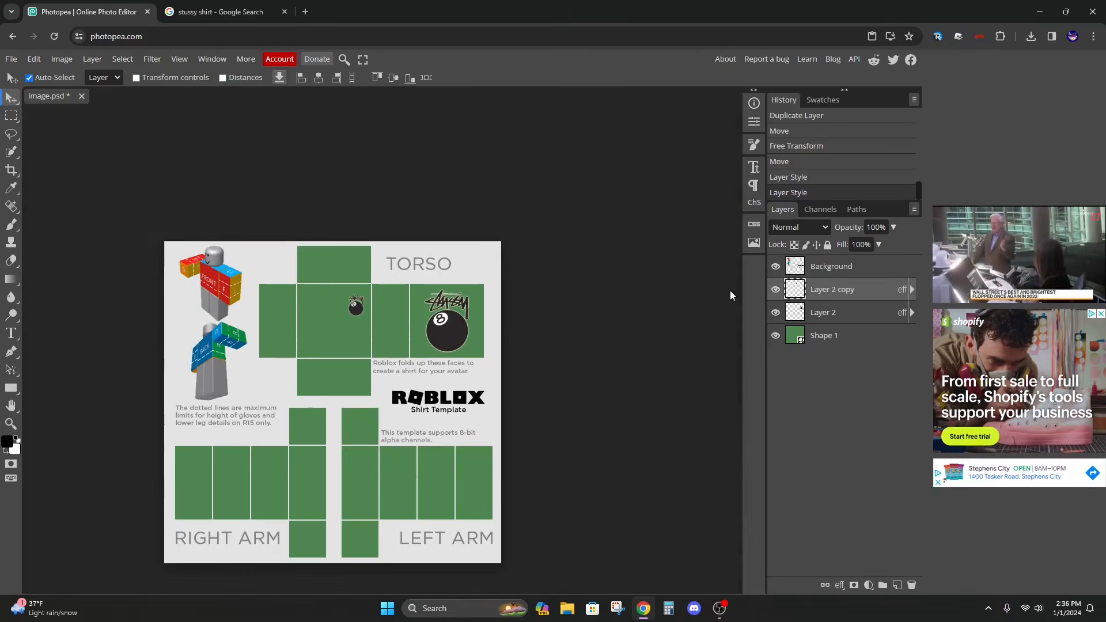
pyautogui.hotkey('ctrl', '+')
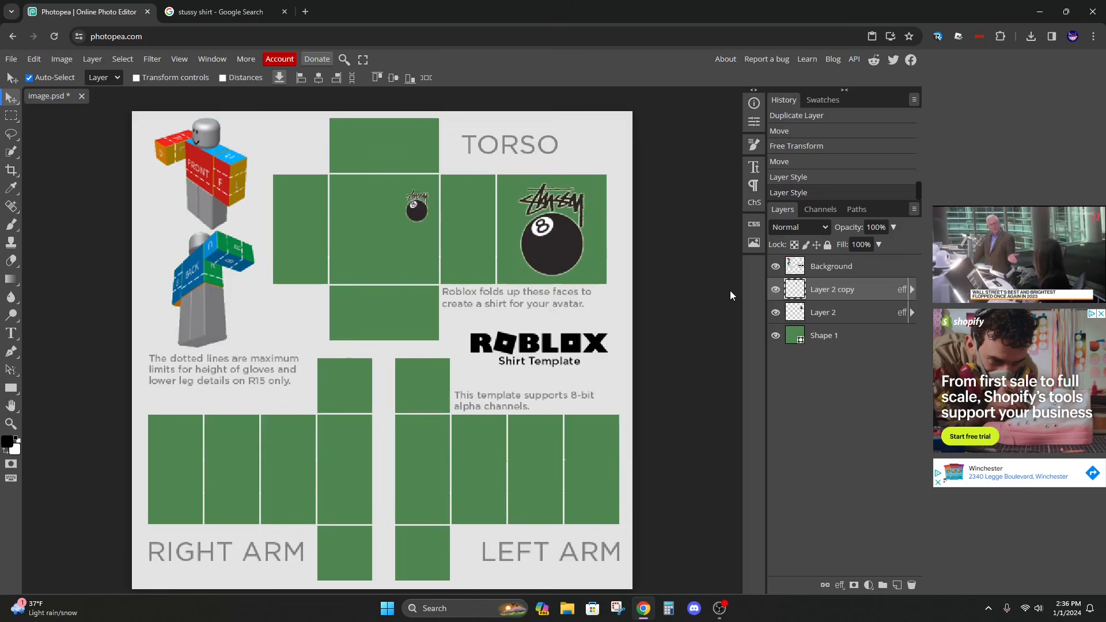
pyautogui.hotkey('ctrl', '-')
pyautogui.hotkey('ctrl', '-')
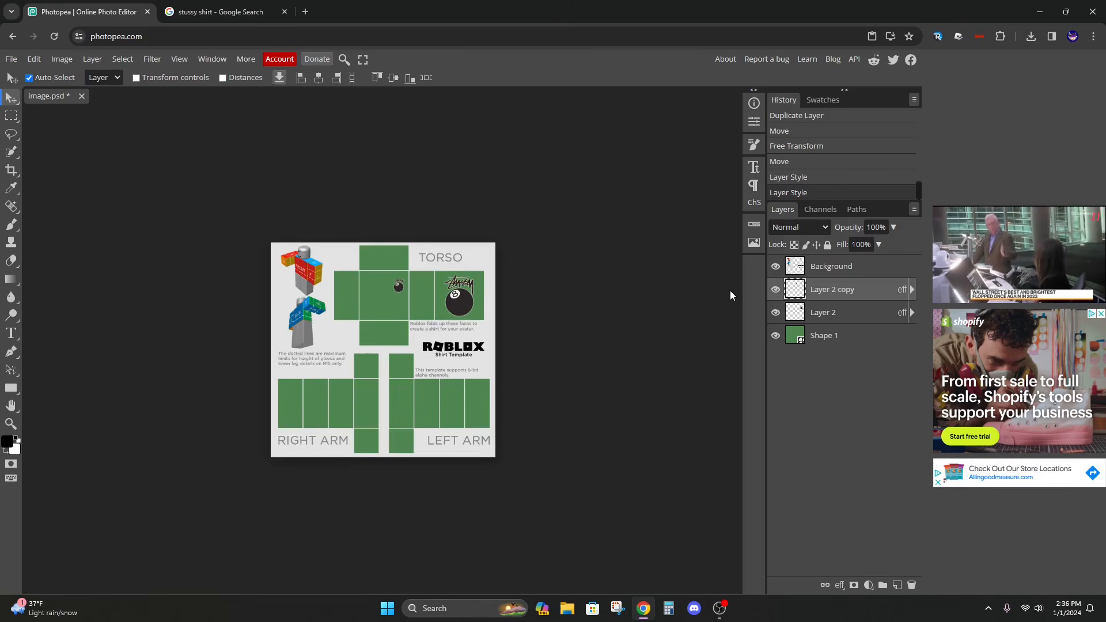
pyautogui.hotkey('ctrl', '+')
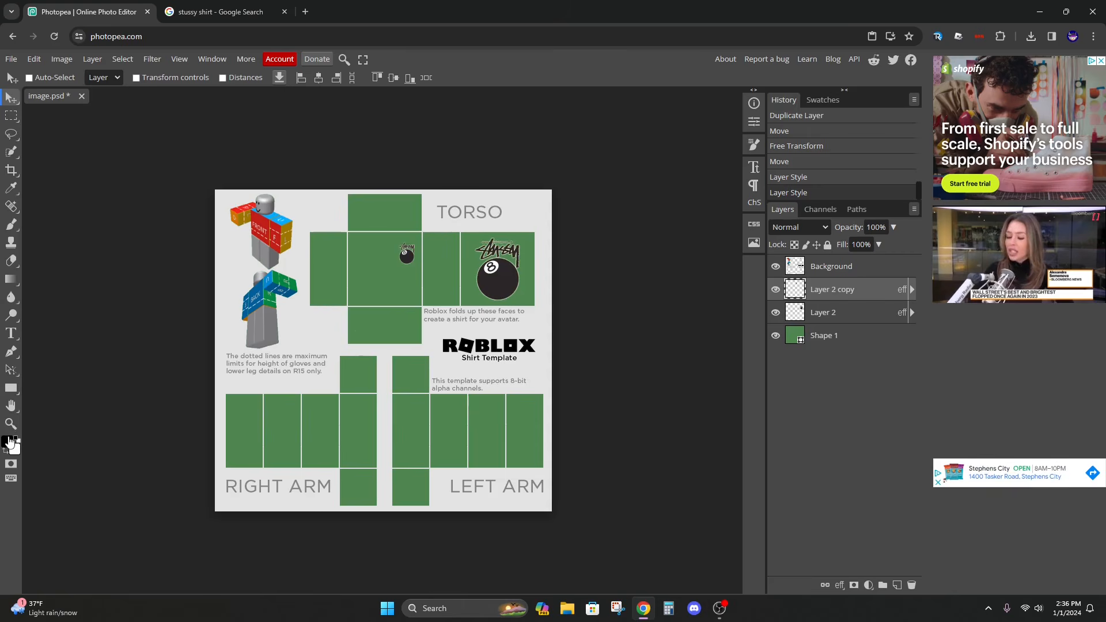
# Switch to the Google Images results and search for "roblox shirt shading"
pyautogui.click(221, 12)
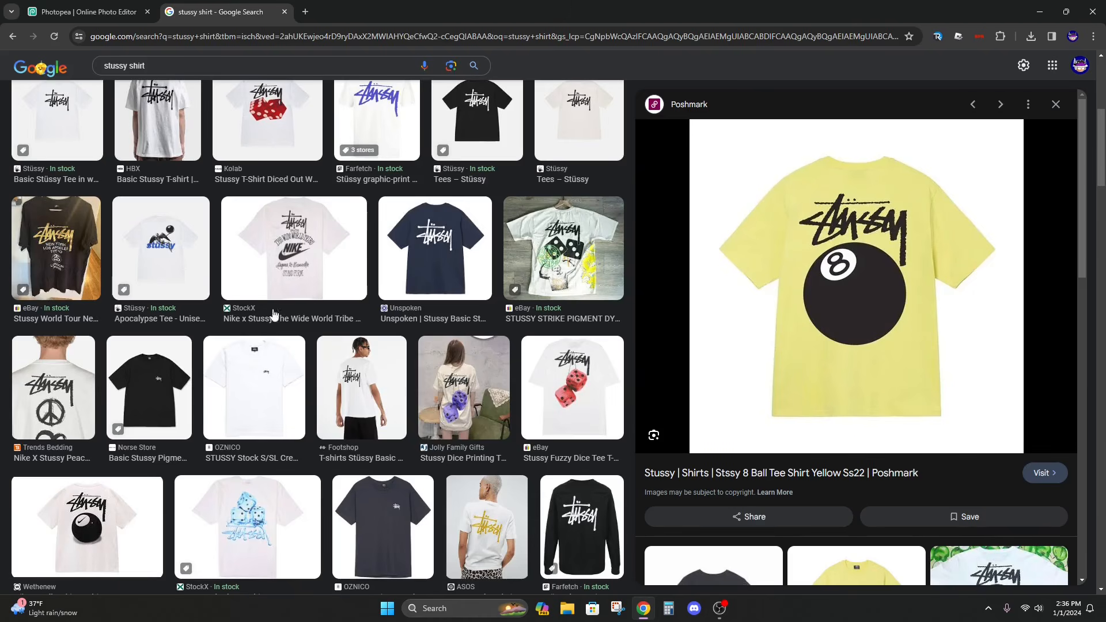
pyautogui.scroll(1, 253, 250)
pyautogui.tripleClick(124, 77)
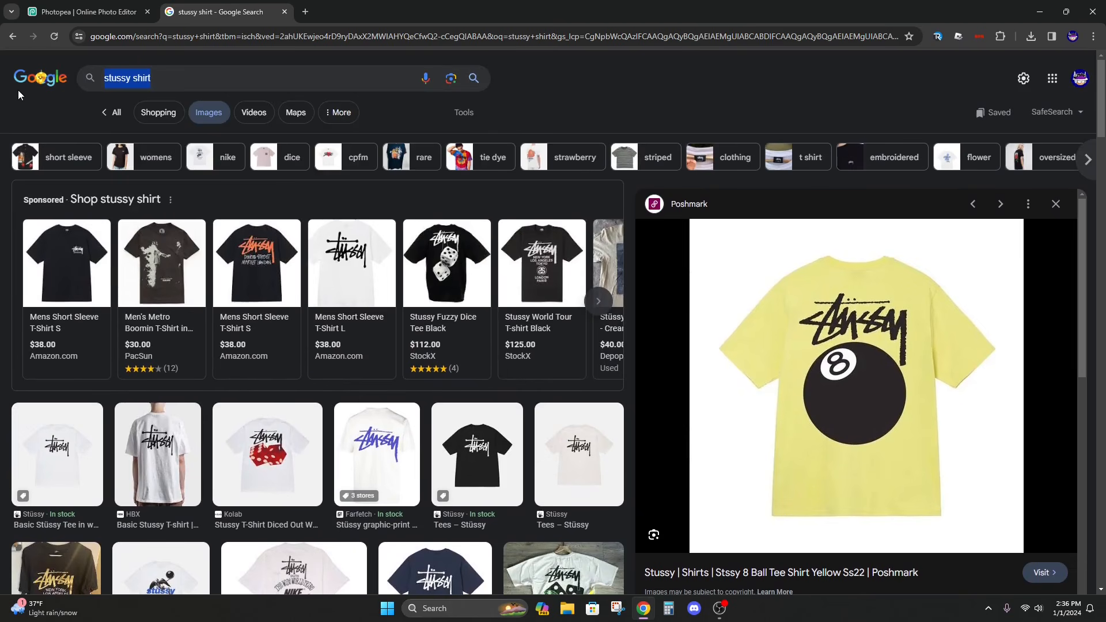
pyautogui.press('BackSpace')
pyautogui.write('roblox s')
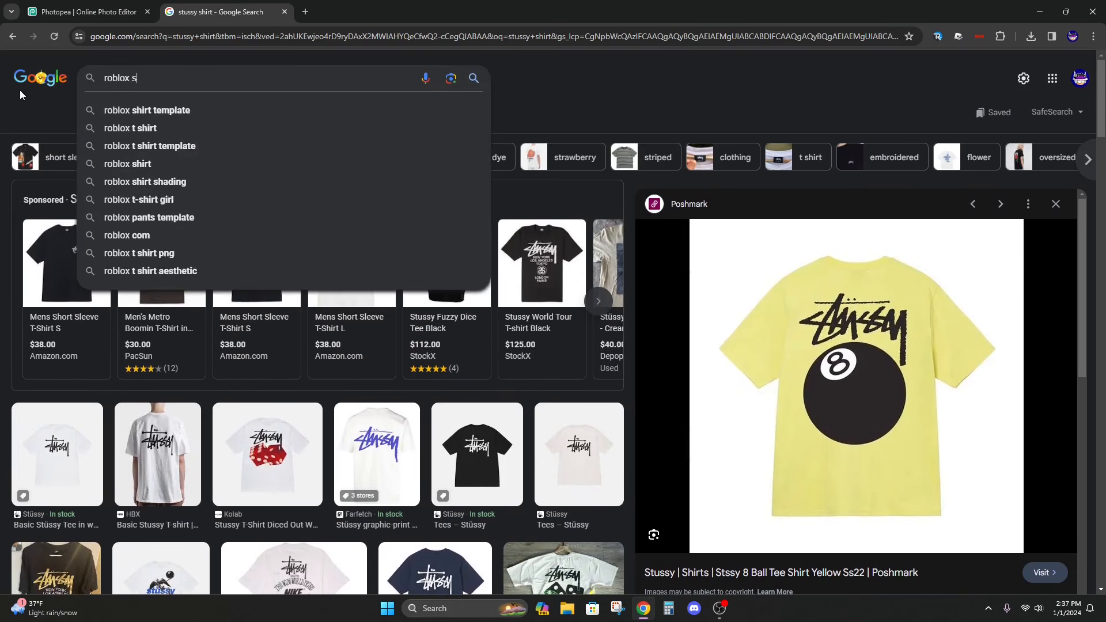
pyautogui.write('hirt shading')
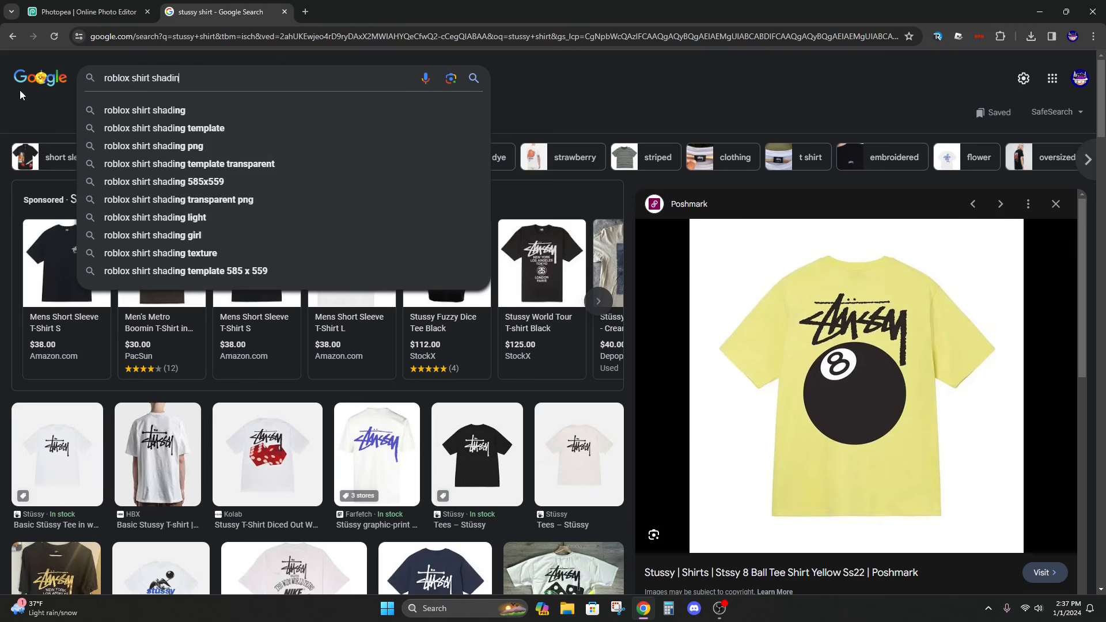
pyautogui.press('Return')
# Copy the Reddit shading template image, try it as a layer in the Photopea document, and undo the paste
pyautogui.click(280, 246)
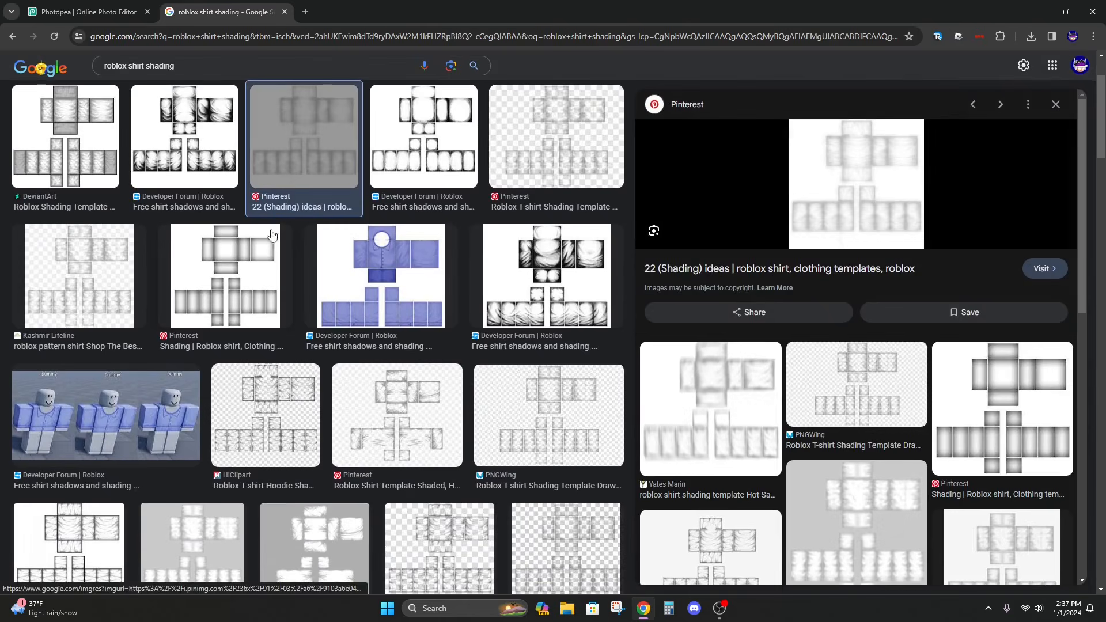
pyautogui.scroll(-3, 852, 214)
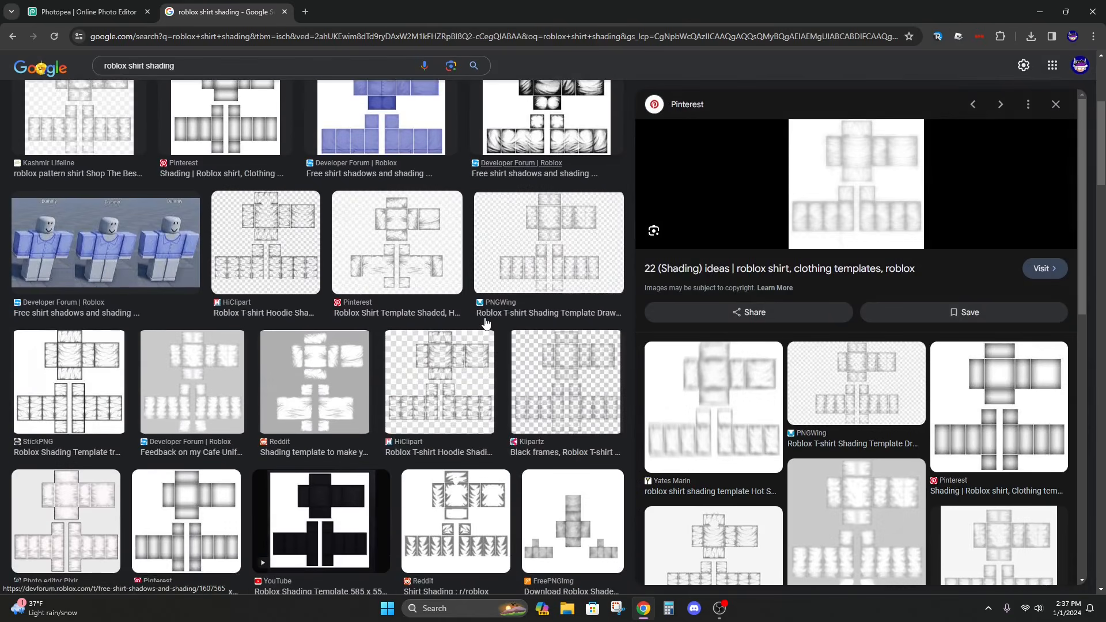
pyautogui.scroll(5, 794, 221)
pyautogui.click(315, 578)
pyautogui.rightClick(780, 277)
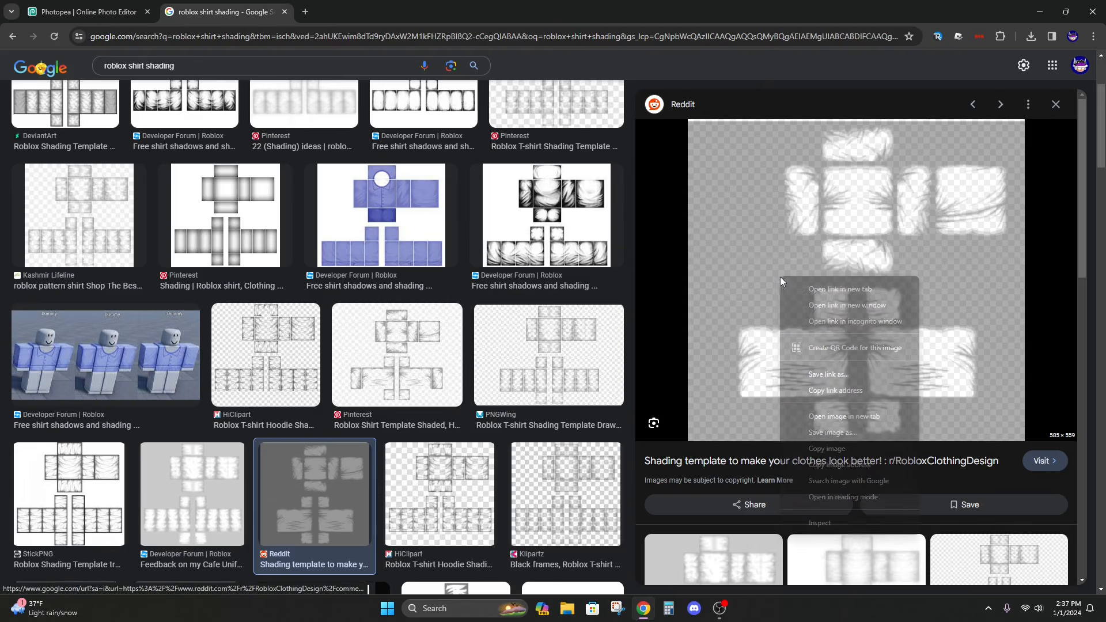
pyautogui.click(846, 449)
pyautogui.click(117, 7)
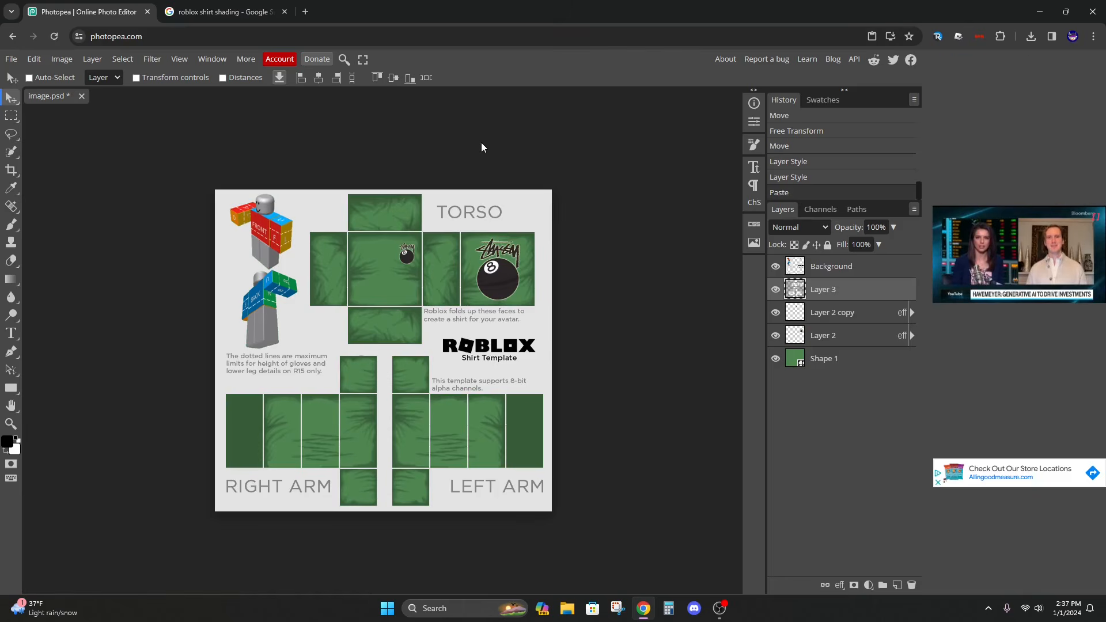
pyautogui.hotkey('ctrl', 'z')
# Copy xDoku's DeviantArt Roblox Shading Template from the Google Images results and paste it as a new layer in the Photopea document
pyautogui.click(225, 12)
pyautogui.scroll(5, 291, 292)
pyautogui.click(67, 236)
pyautogui.scroll(-5, 173, 346)
pyautogui.click(69, 366)
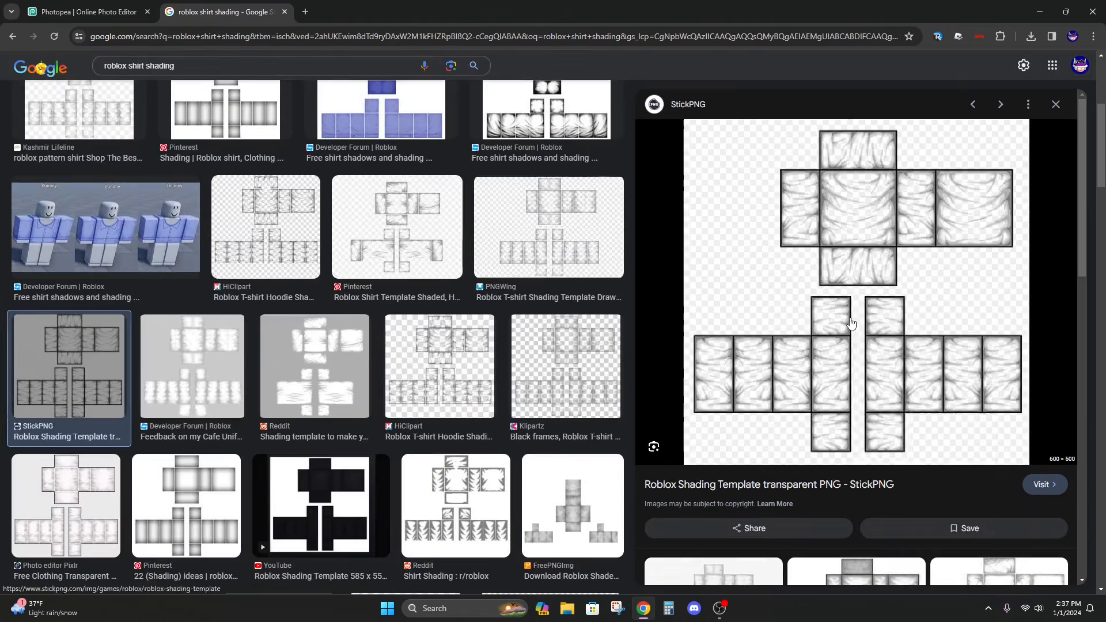
pyautogui.scroll(-3, 871, 422)
pyautogui.click(871, 422)
pyautogui.rightClick(862, 234)
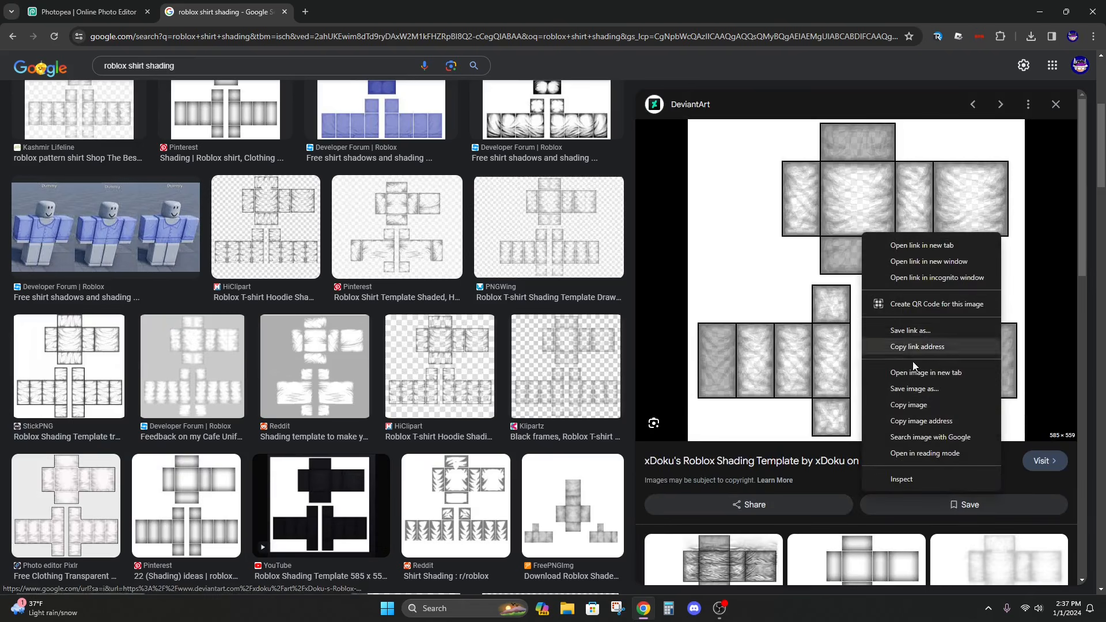
pyautogui.click(928, 411)
pyautogui.click(89, 12)
pyautogui.hotkey('ctrl', 'v')
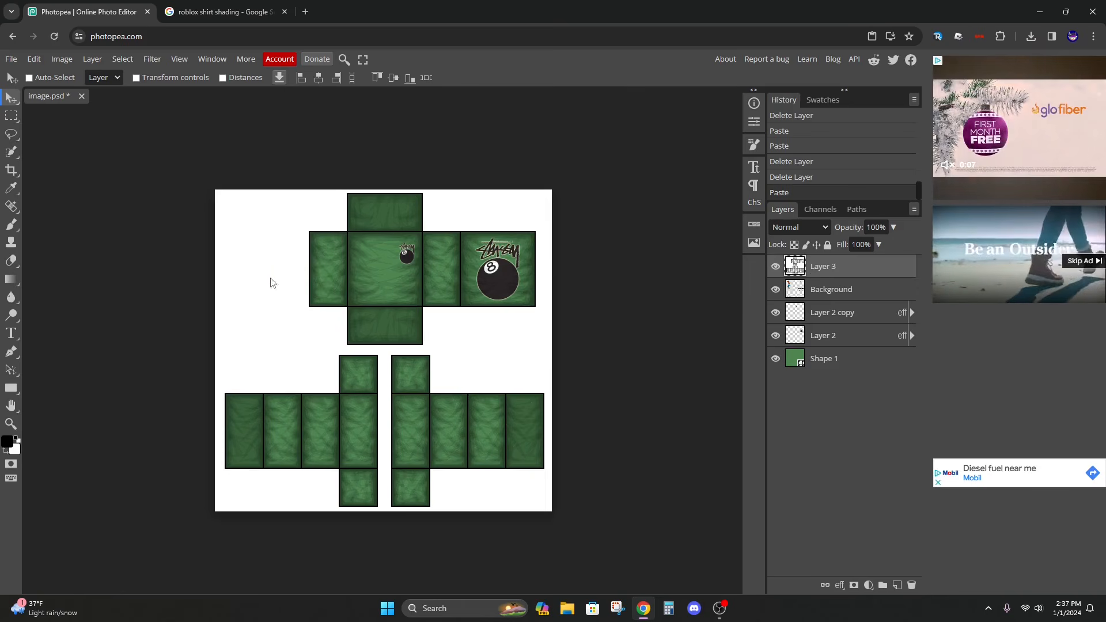
# Place the pasted shading layer directly below the Background layer and reduce its opacity to 32%
pyautogui.moveTo(833, 268); pyautogui.dragTo(836, 299)
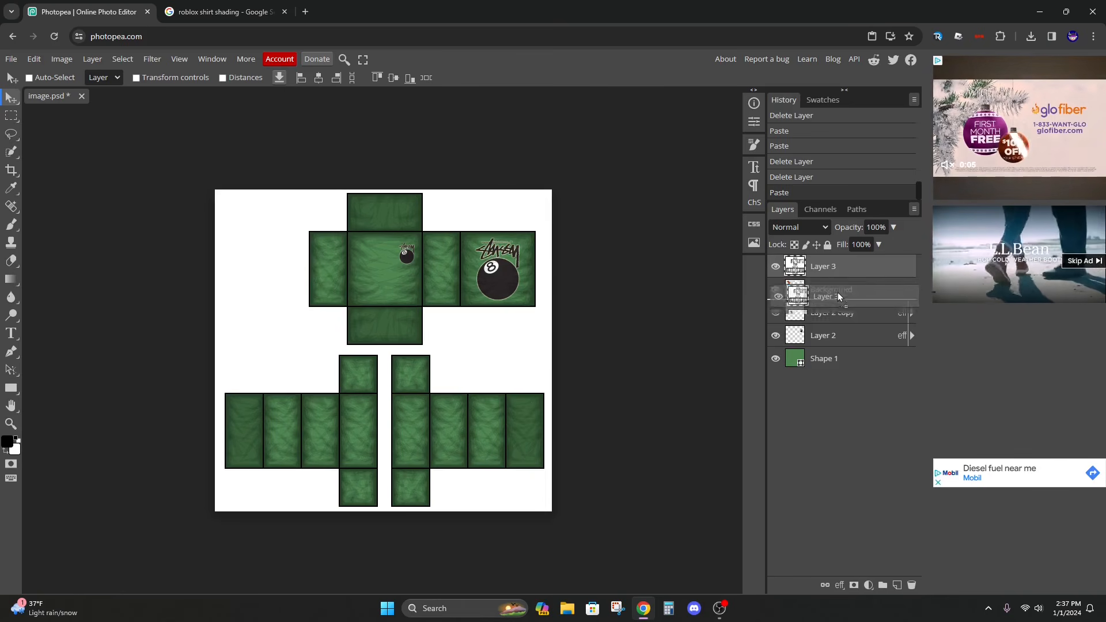
pyautogui.moveTo(753, 285); pyautogui.dragTo(755, 287)
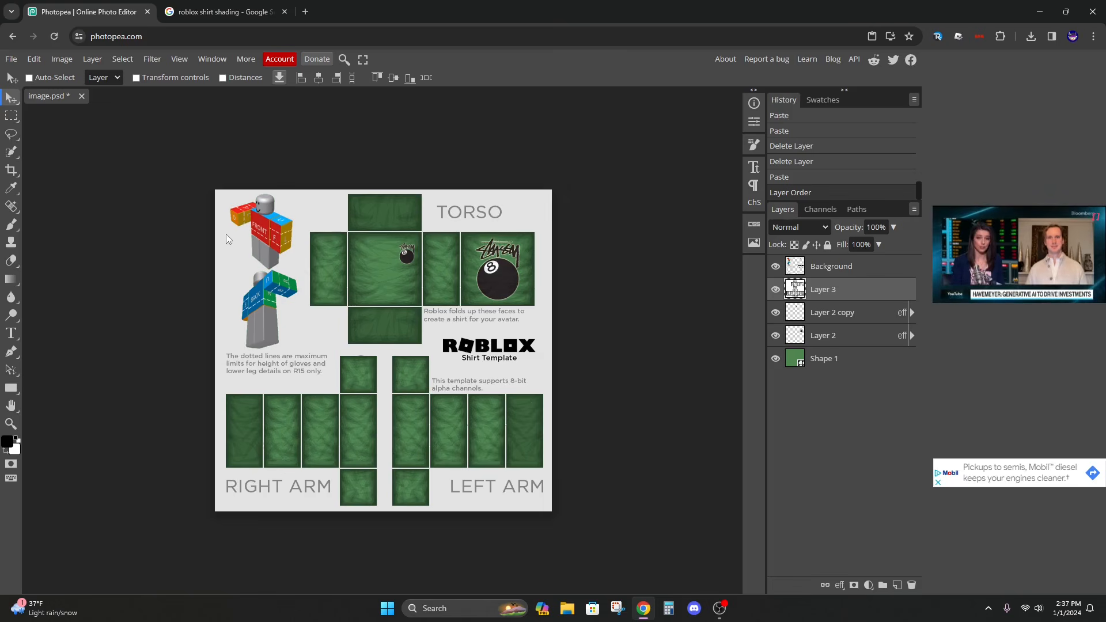
pyautogui.click(893, 227)
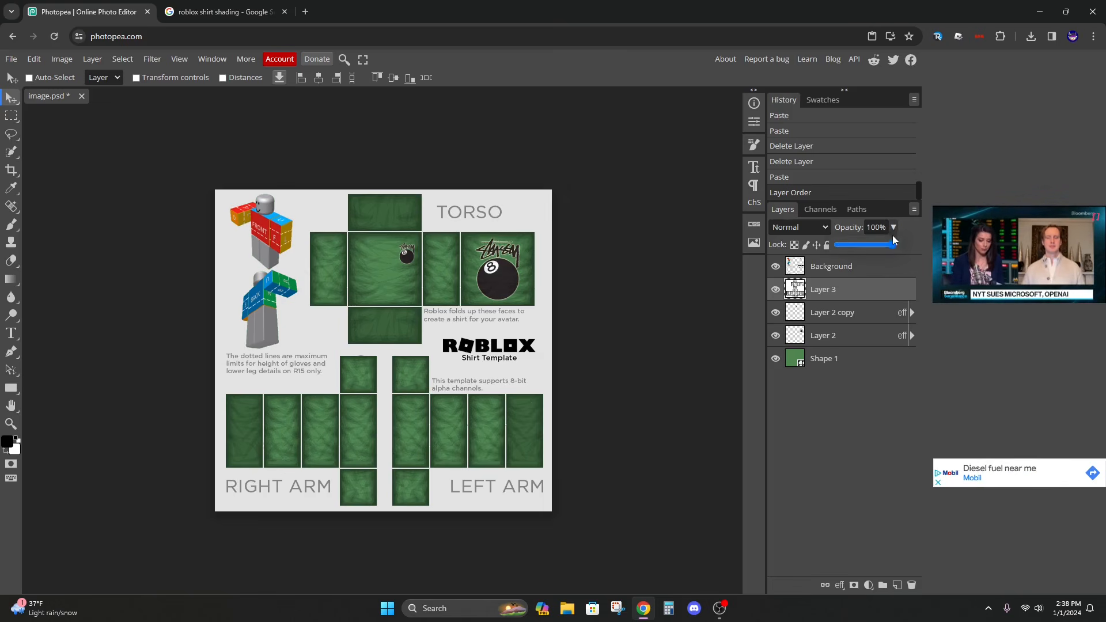
pyautogui.moveTo(894, 244); pyautogui.dragTo(854, 250)
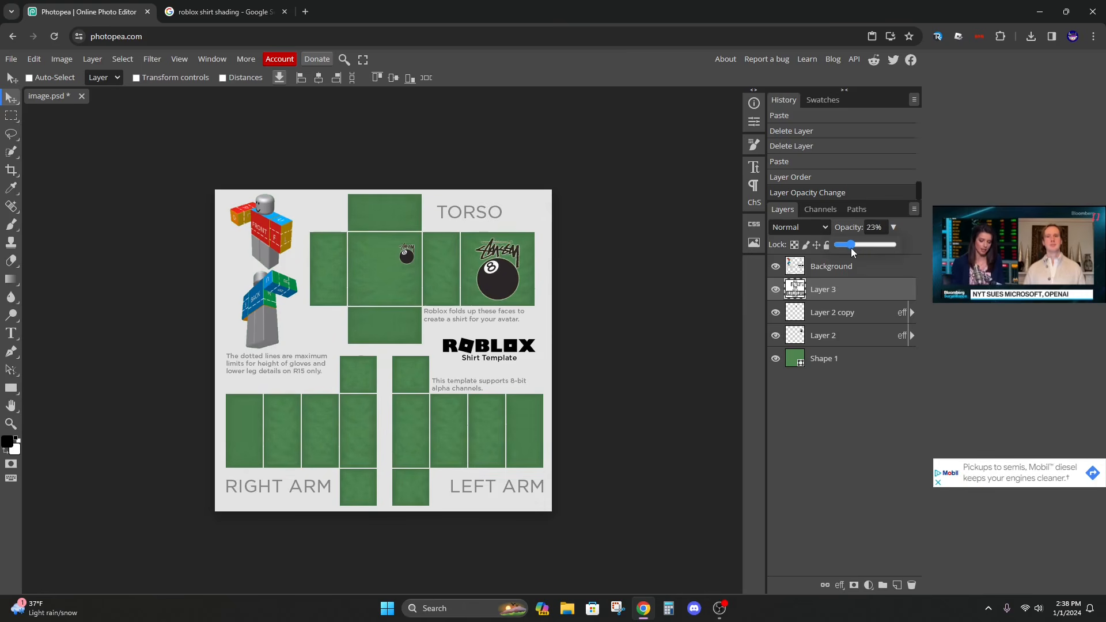
# Switch to the image results, examine the Pinterest shirt shading template as an alternative, and return to Photopea
pyautogui.hotkey('ctrl', 'Tab')
pyautogui.scroll(-5, 416, 369)
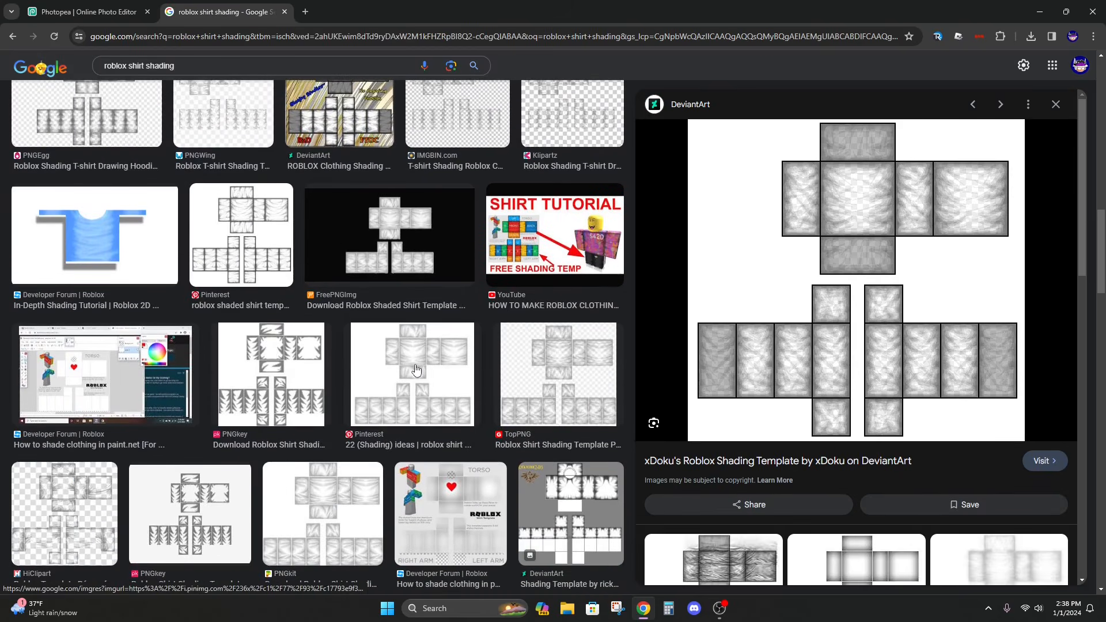
pyautogui.click(415, 369)
pyautogui.scroll(-3, 411, 493)
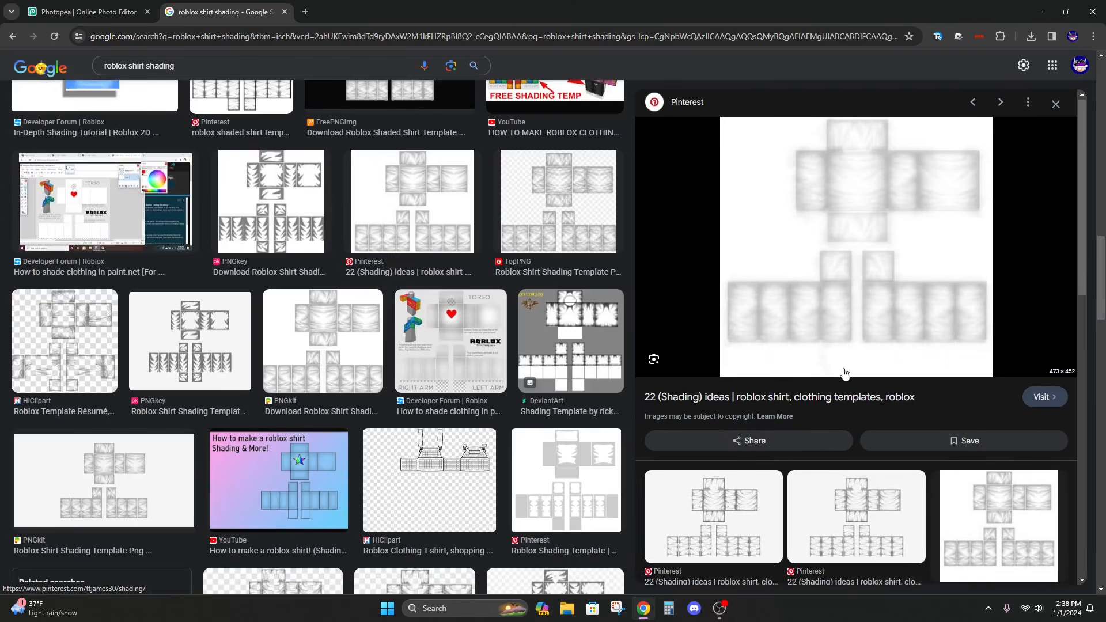
pyautogui.scroll(8, 411, 360)
pyautogui.scroll(-5, 411, 360)
pyautogui.hotkey('ctrl', 'Tab')
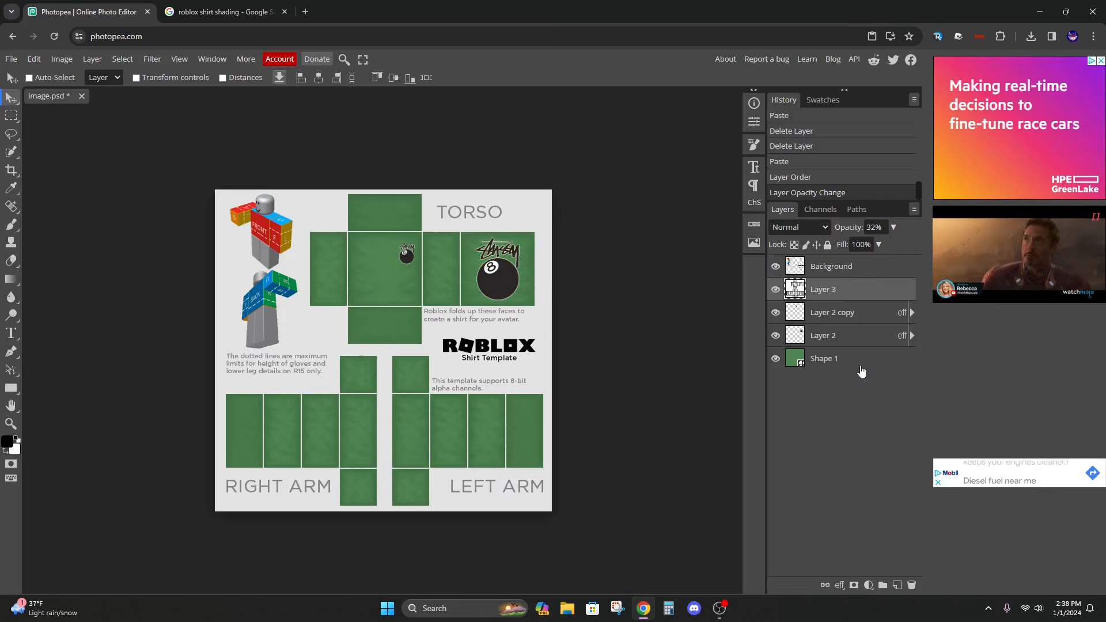
# Draw a small green circle with the Ellipse tool above the Background layer, overlapping the torso front's upper edge
pyautogui.click(852, 267)
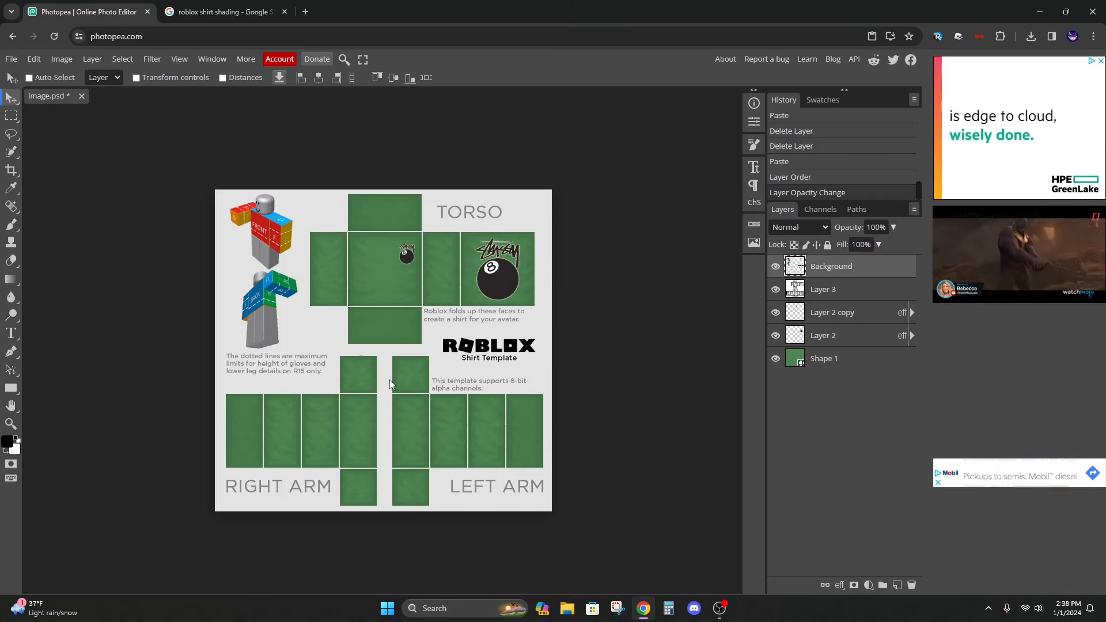
pyautogui.rightClick(11, 391)
pyautogui.click(54, 406)
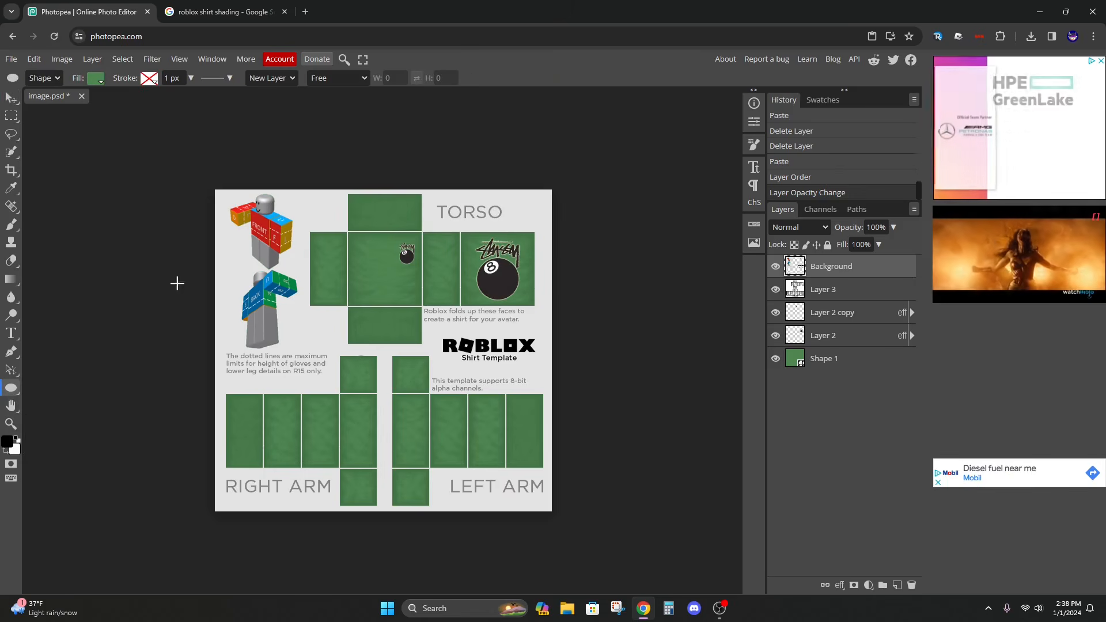
pyautogui.moveTo(373, 220); pyautogui.dragTo(396, 244)
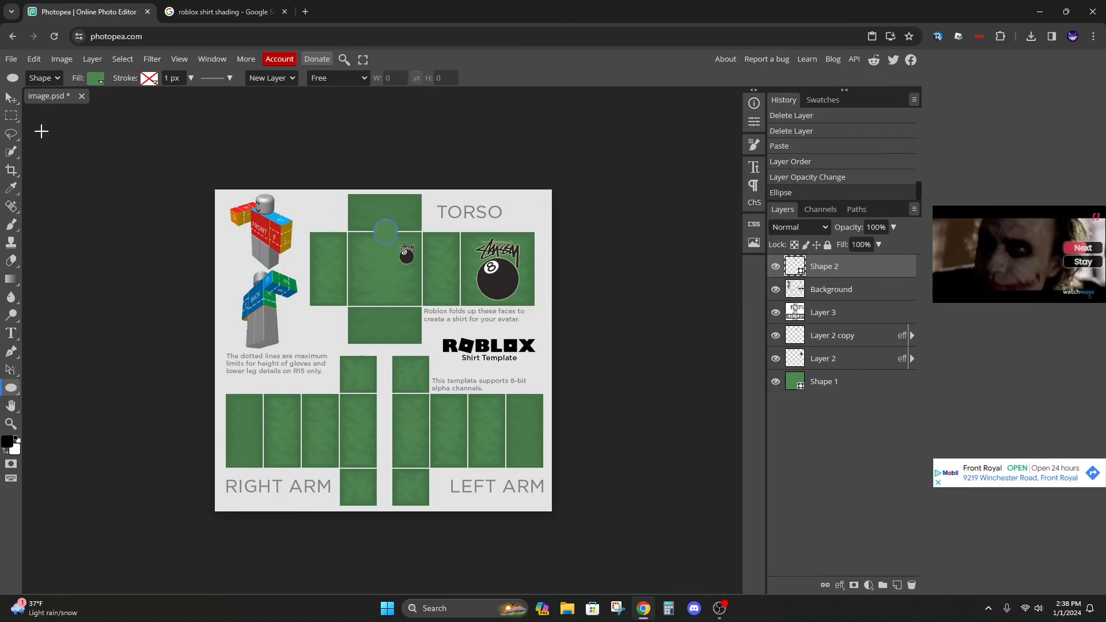
# Move the circle so it sits centred across the line between the torso's front and upper panels
pyautogui.click(11, 98)
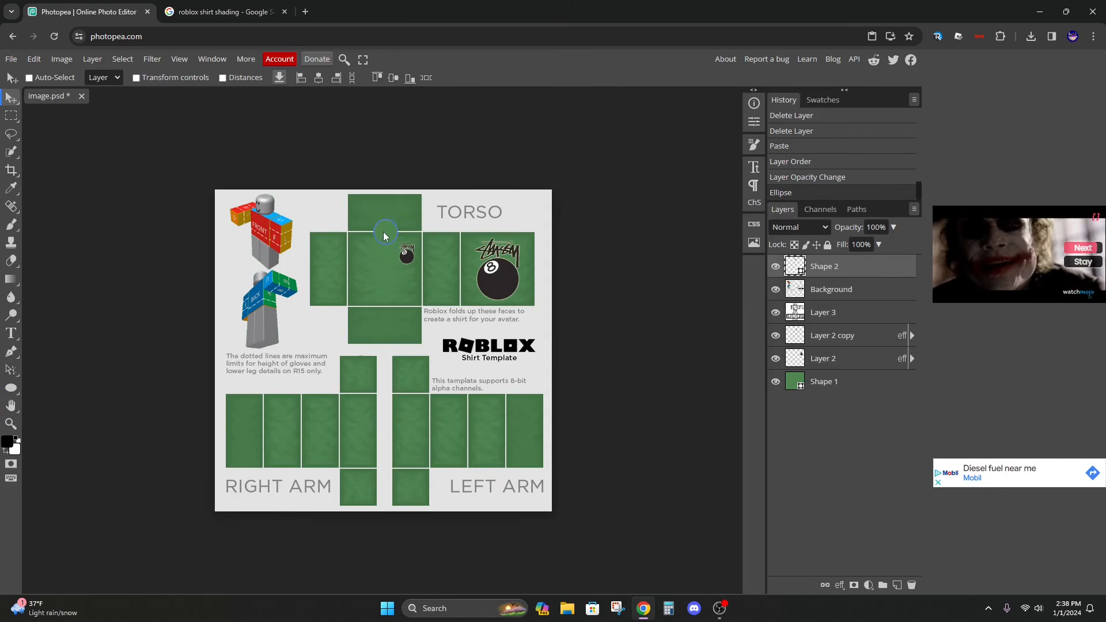
pyautogui.moveTo(382, 230); pyautogui.dragTo(372, 416)
pyautogui.hotkey('ctrl', '+')
pyautogui.hotkey('ctrl', '+')
pyautogui.moveTo(418, 269); pyautogui.dragTo(425, 427)
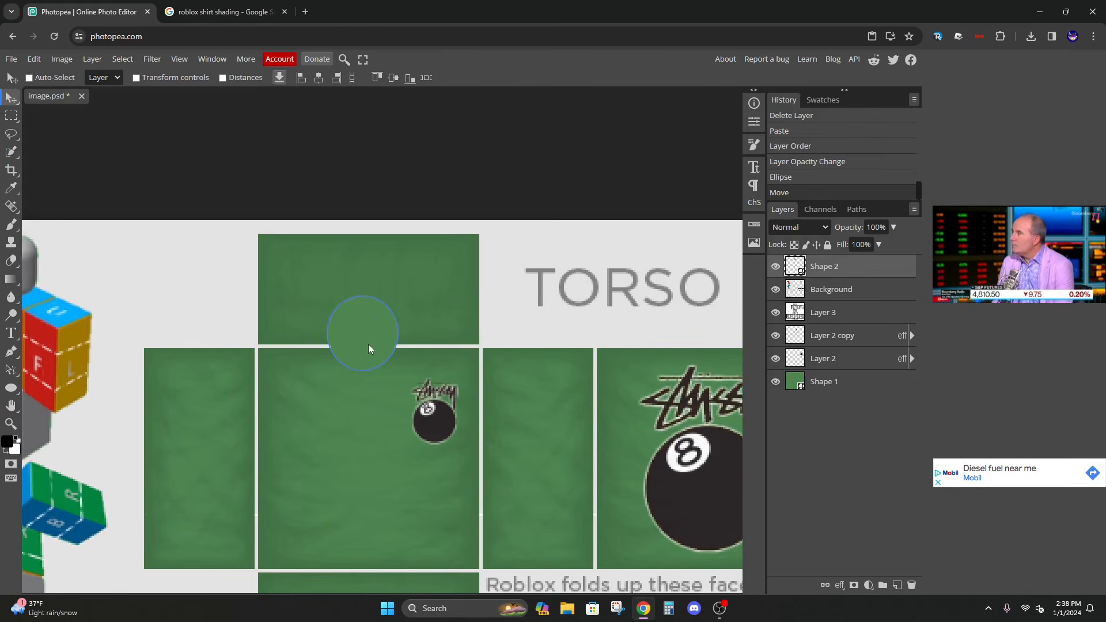
pyautogui.moveTo(368, 344); pyautogui.dragTo(374, 342)
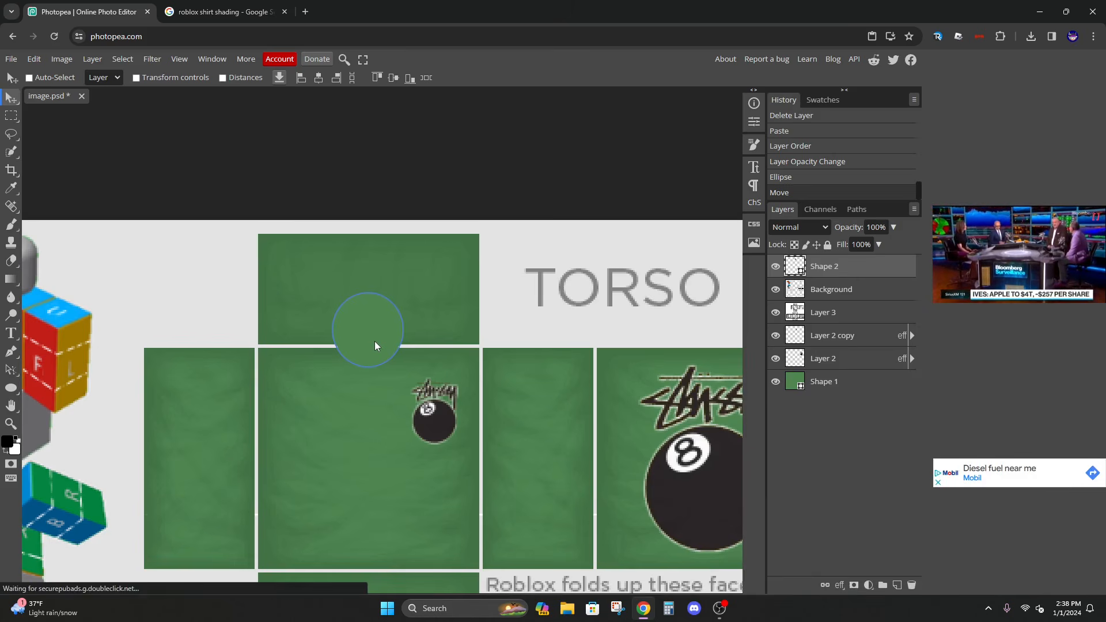
# Compare the gaps on both sides of the circle with rectangular selections, clear them, and undo the last selection
pyautogui.click(11, 115)
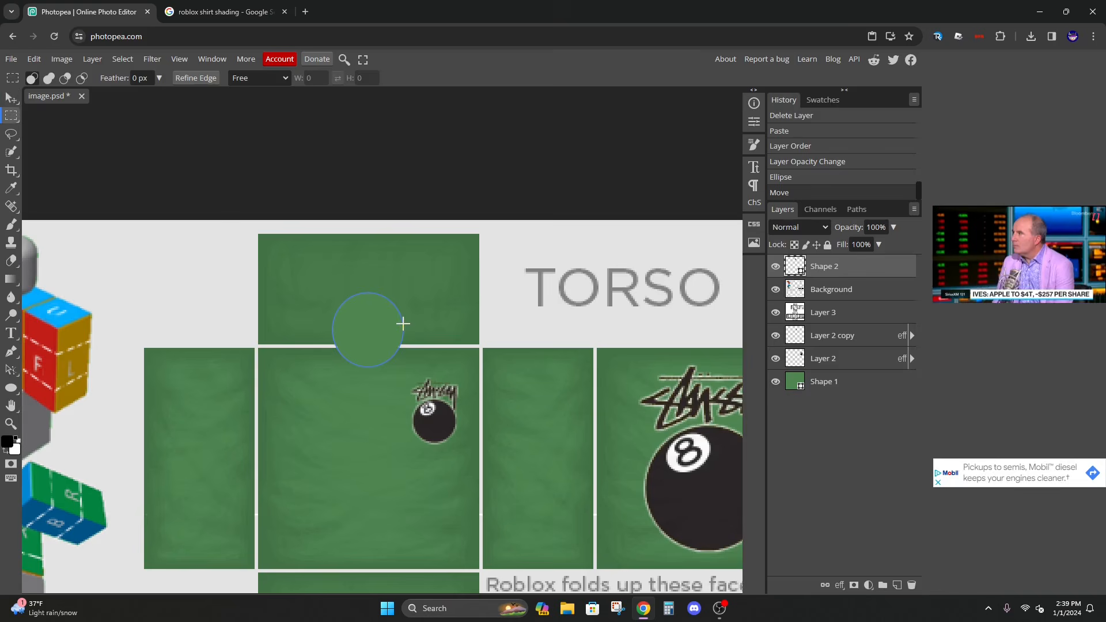
pyautogui.moveTo(404, 325); pyautogui.dragTo(481, 341)
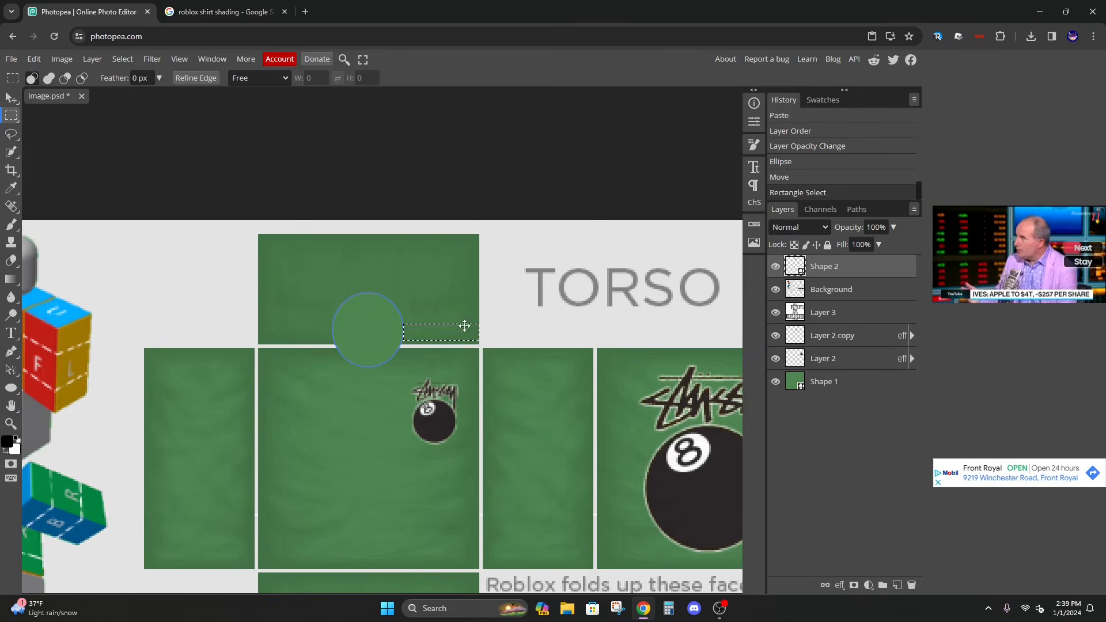
pyautogui.click(346, 321)
pyautogui.moveTo(332, 325); pyautogui.dragTo(259, 317)
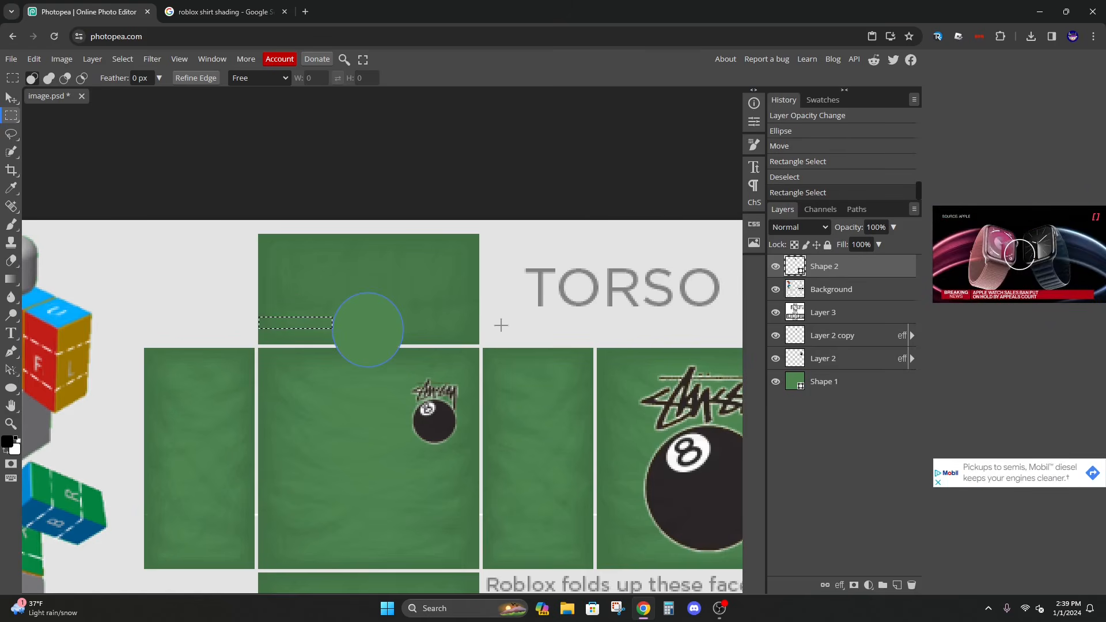
pyautogui.click(382, 272)
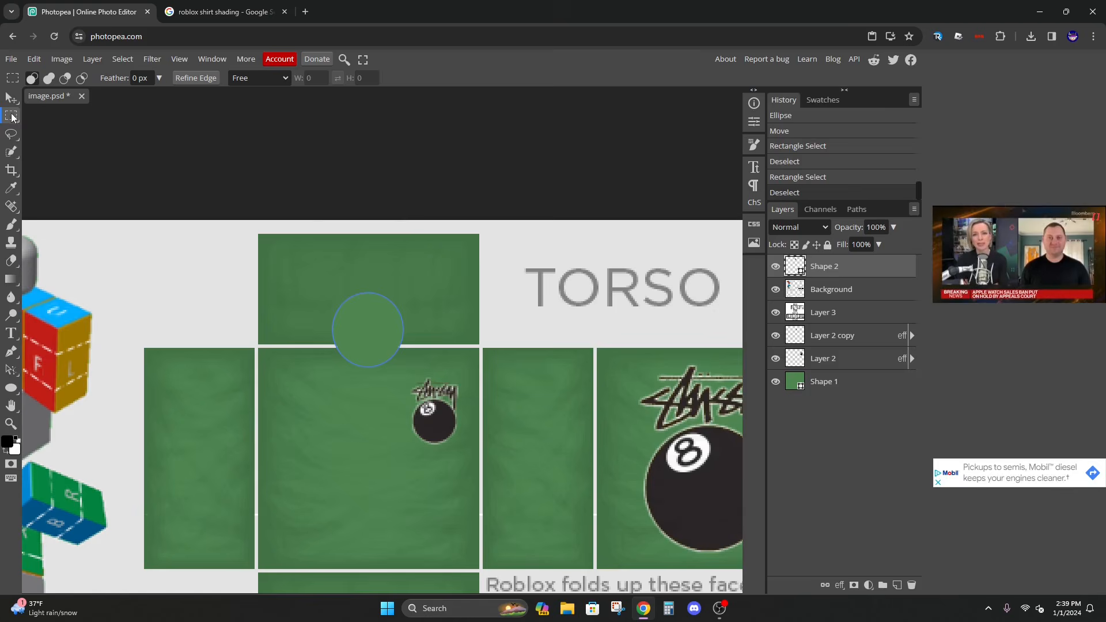
pyautogui.hotkey('ctrl', 'z')
pyautogui.hotkey('ctrl', 'z')
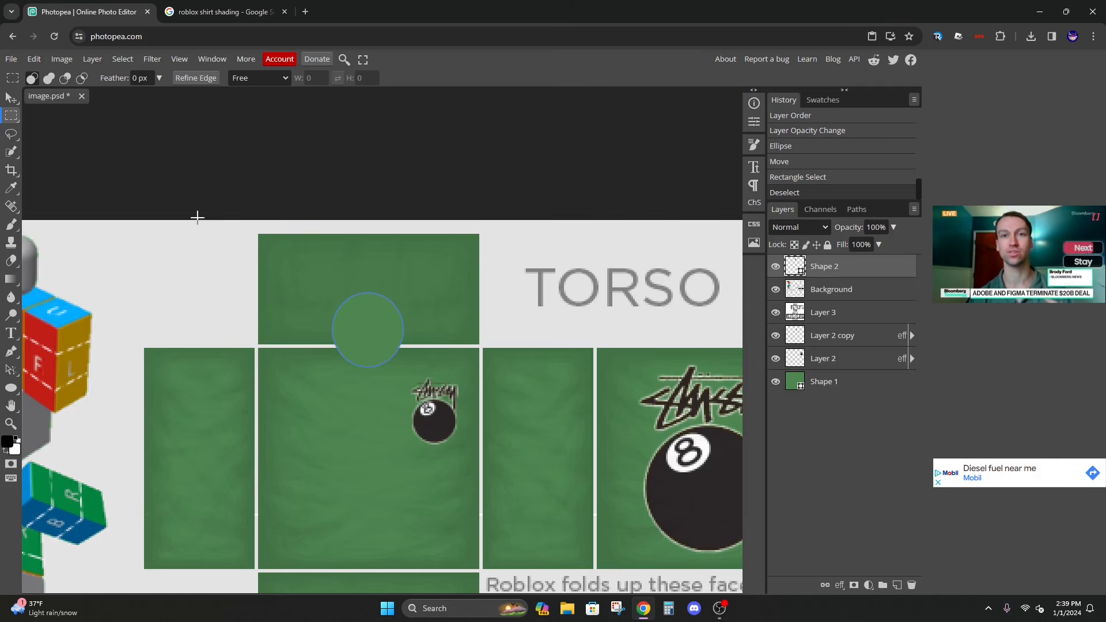
# Rasterize the Shape 2 circle layer and fine-tune its position so it is centred on the neckline
pyautogui.click(92, 59)
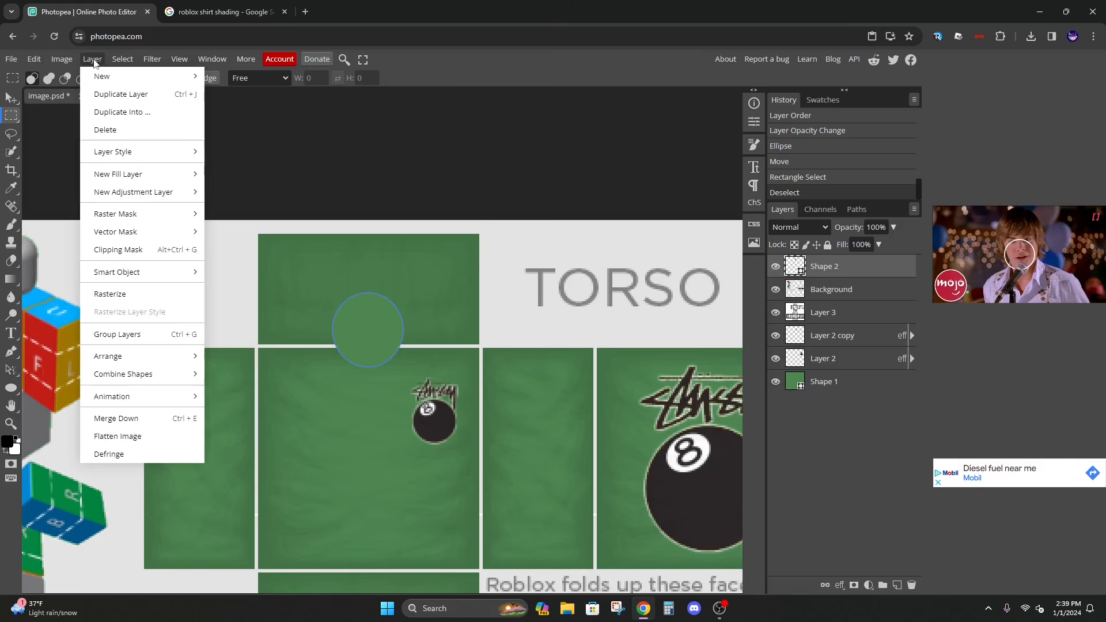
pyautogui.click(130, 293)
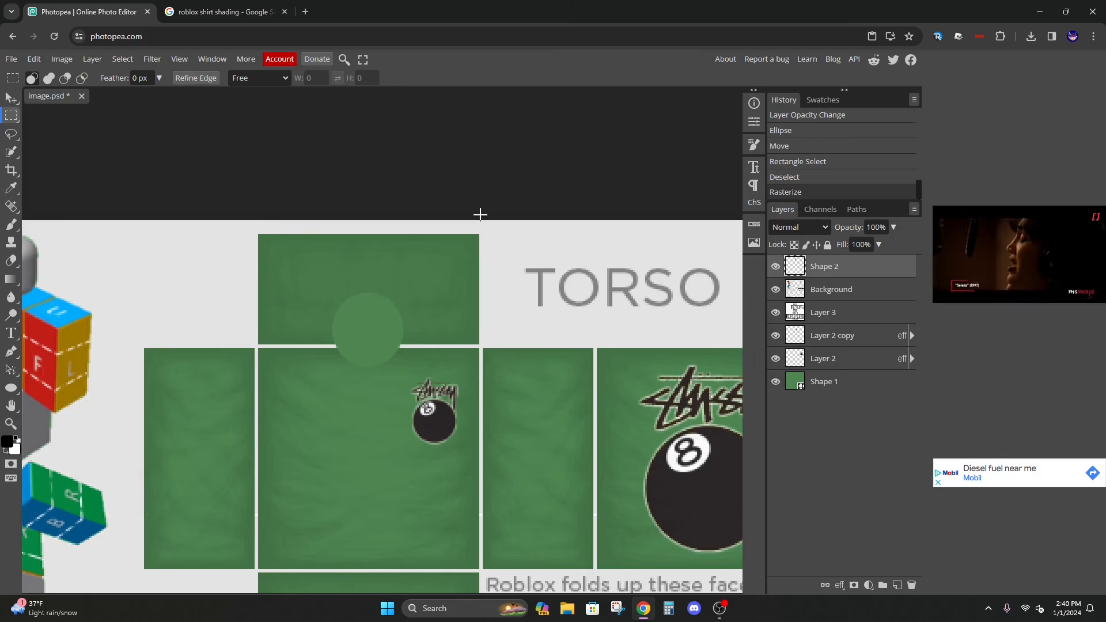
pyautogui.click(11, 98)
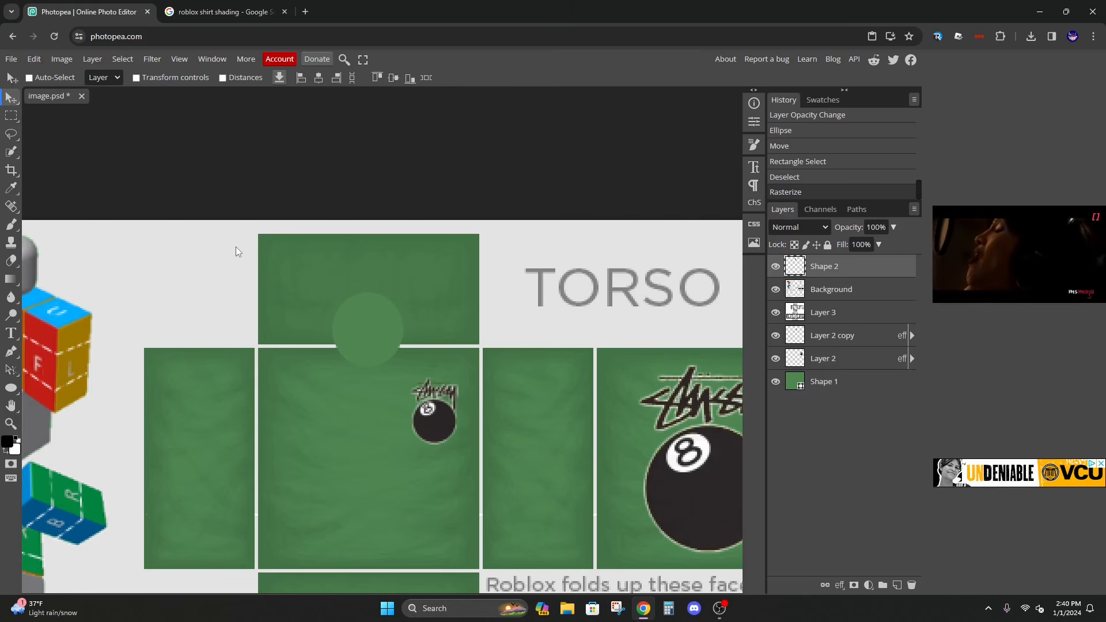
pyautogui.hotkey('ctrl', '+')
pyautogui.hotkey('ctrl', '+')
pyautogui.hotkey('ctrl', '+')
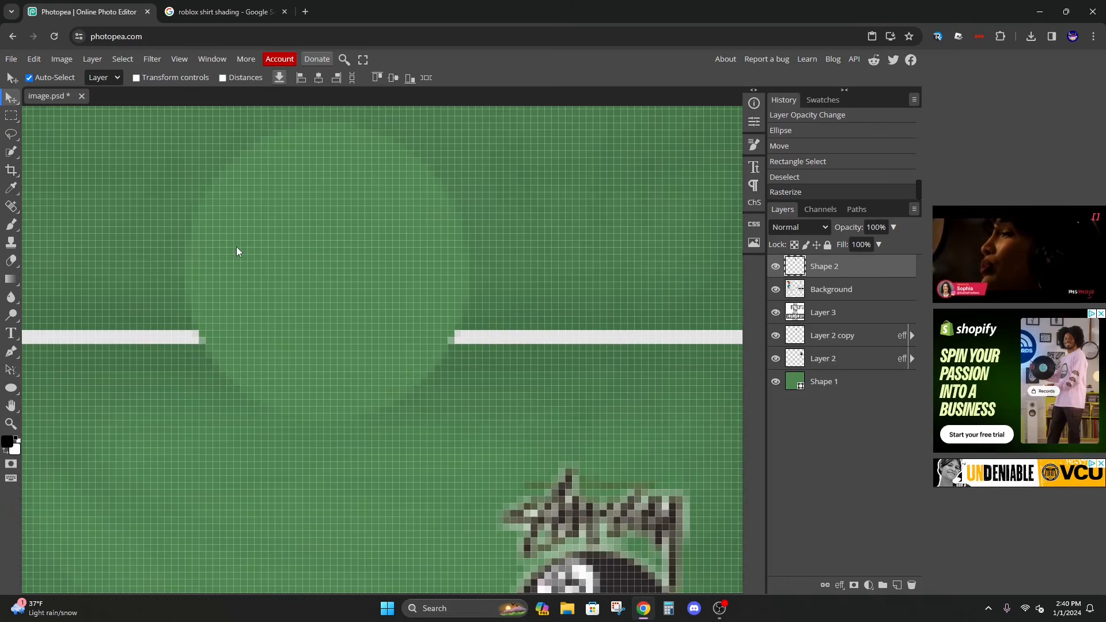
pyautogui.click(316, 244)
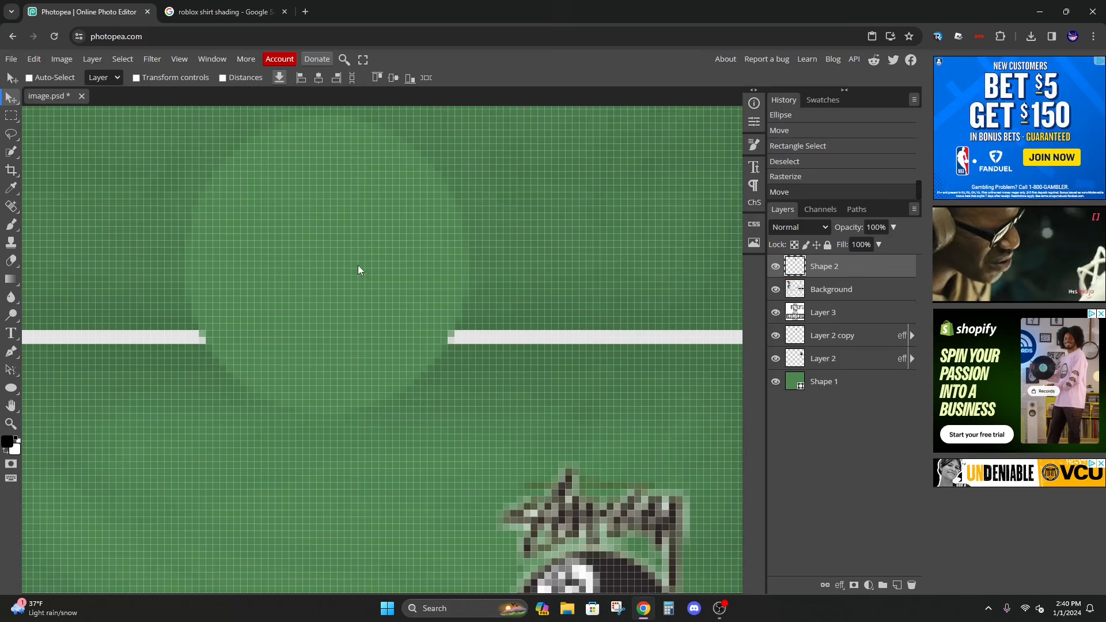
# Select the circle's outline on Shape 2 with Select Subject and clear the green fill inside the selection
pyautogui.scroll(-5, 385, 277)
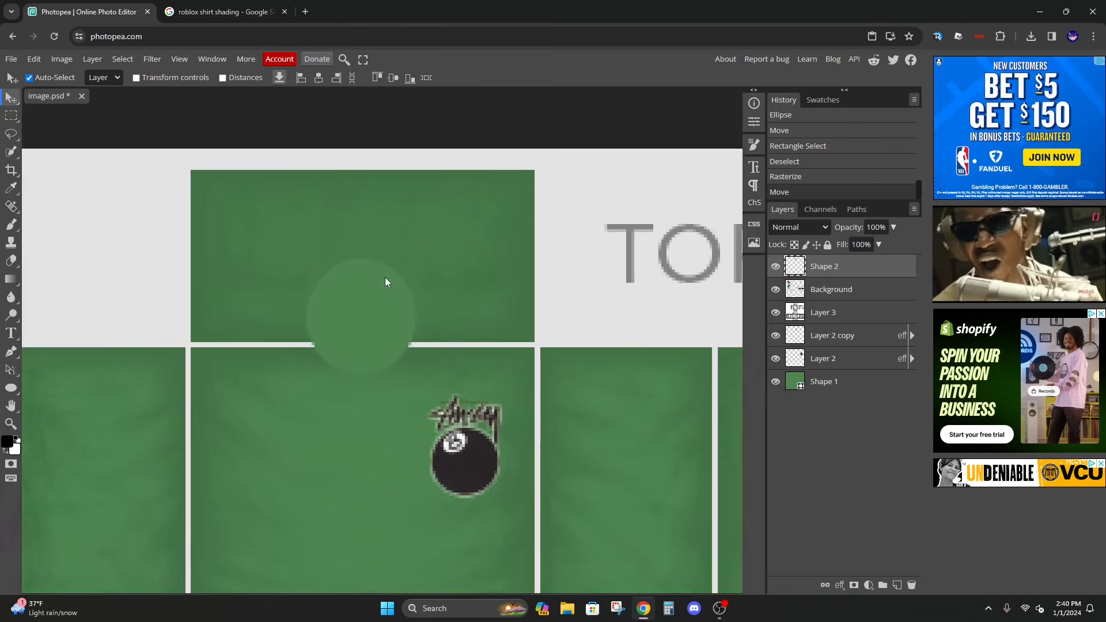
pyautogui.scroll(-1, 385, 277)
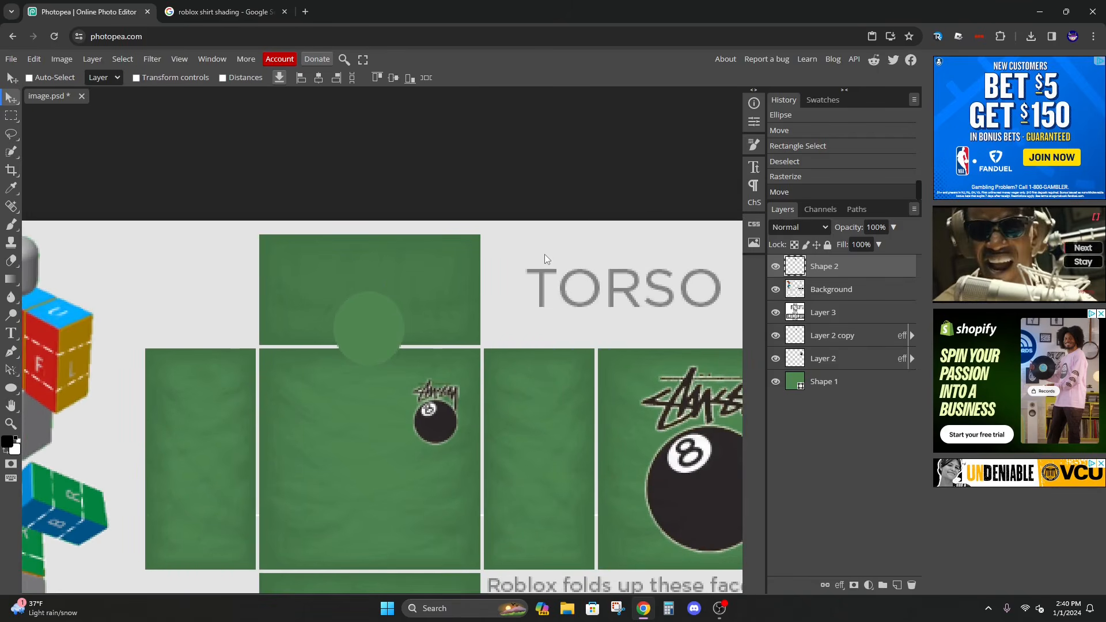
pyautogui.scroll(-2, 544, 254)
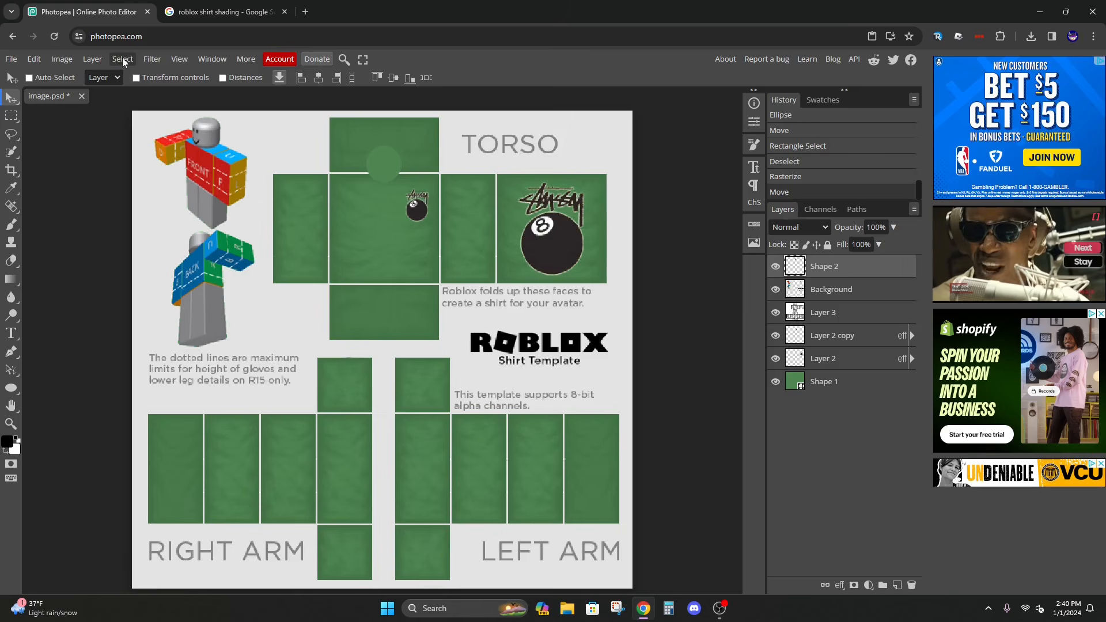
pyautogui.click(122, 59)
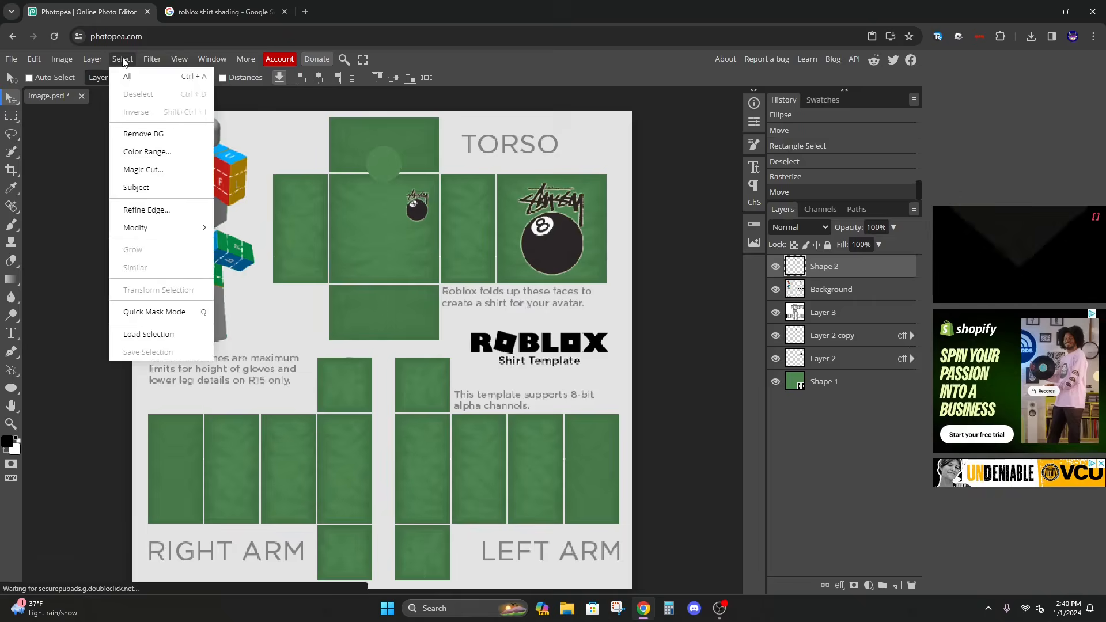
pyautogui.click(167, 190)
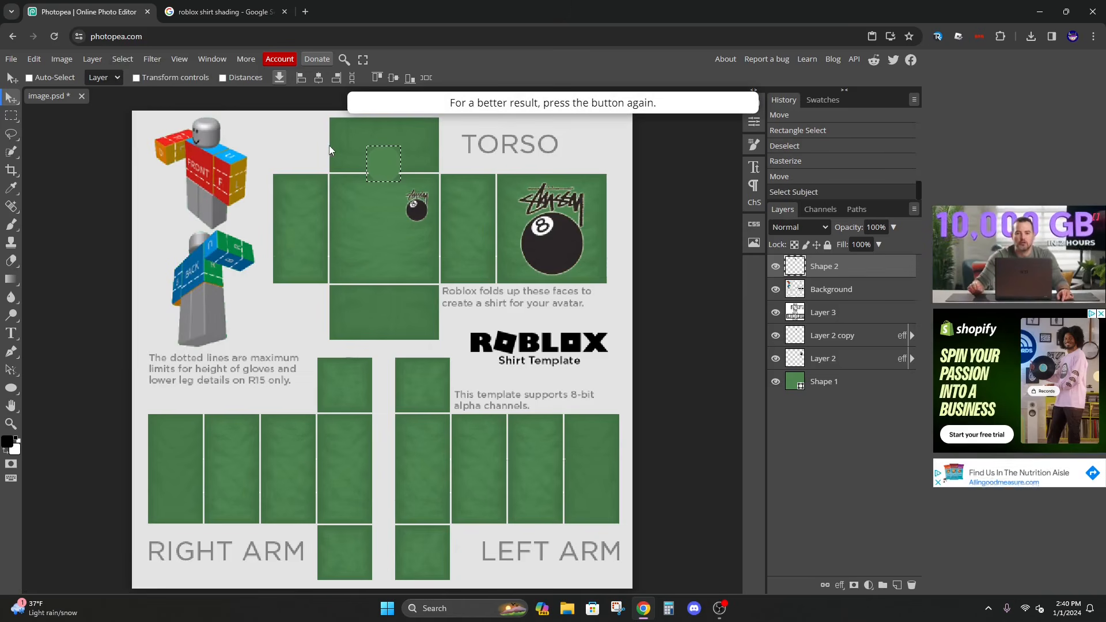
pyautogui.click(378, 161)
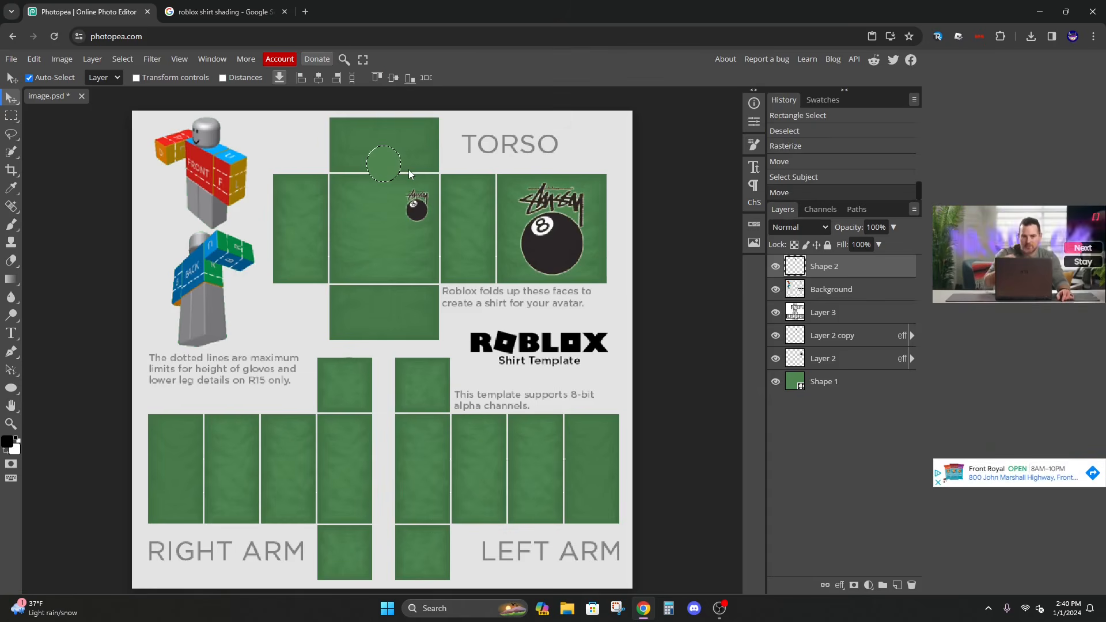
pyautogui.hotkey('ctrl', '+')
pyautogui.moveTo(412, 171); pyautogui.dragTo(450, 321)
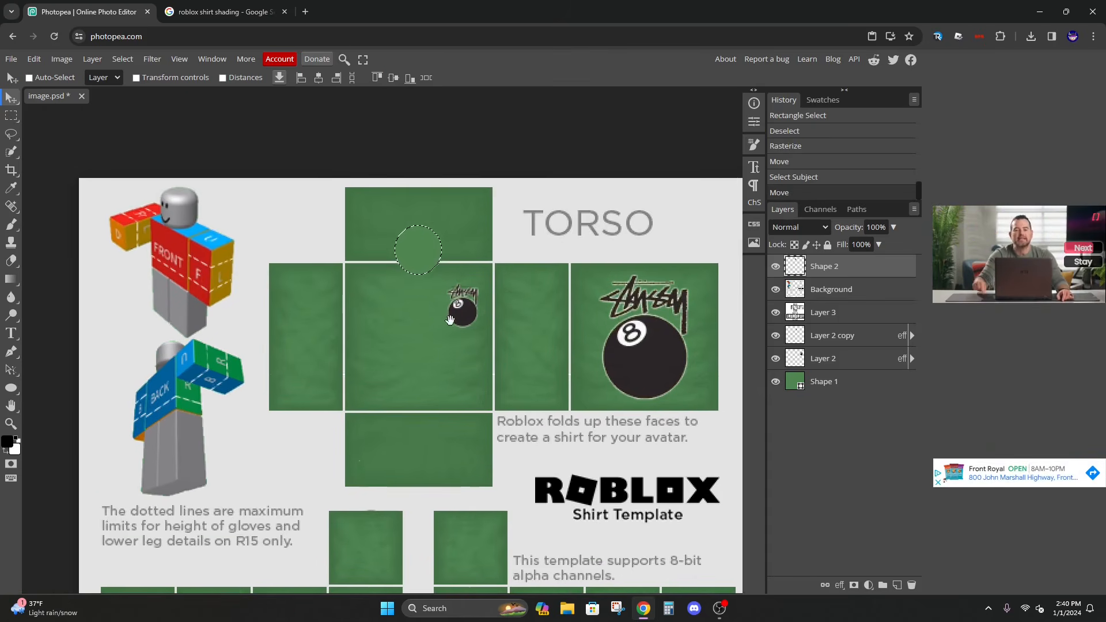
pyautogui.press('Delete')
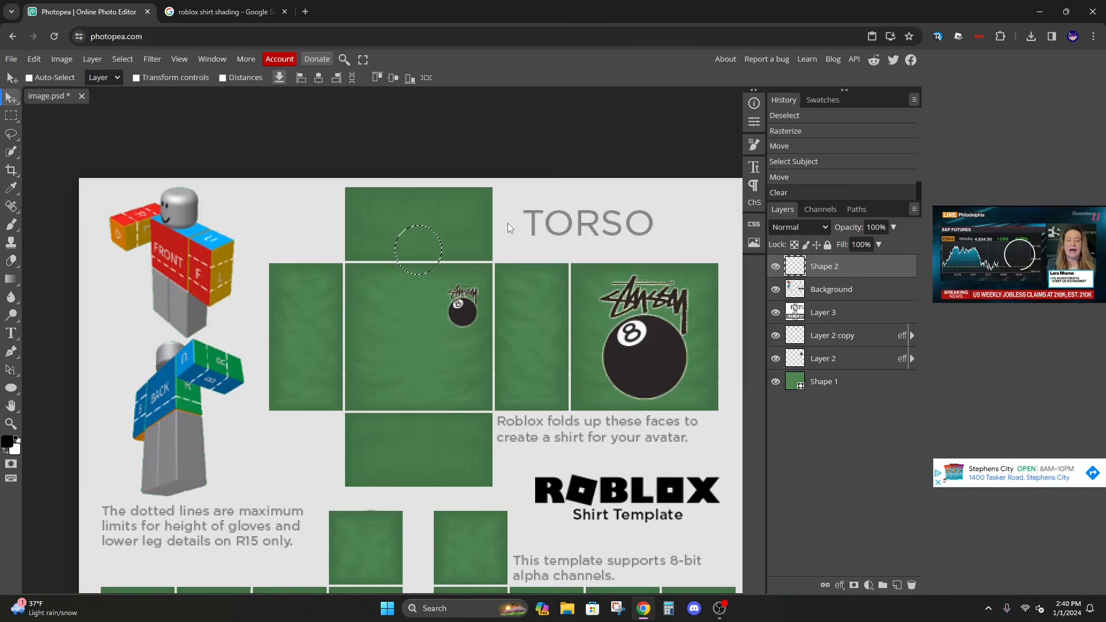
# Rasterize the Shape 1 layer and clear the circular neckline selection from its green fill
pyautogui.click(872, 382)
pyautogui.press('Delete')
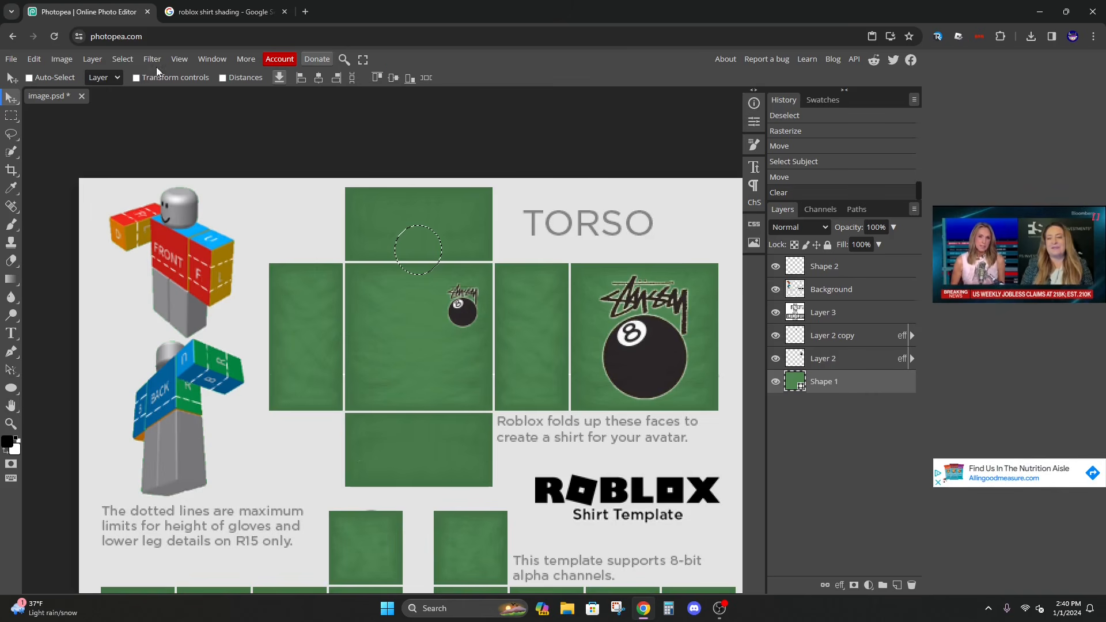
pyautogui.click(92, 60)
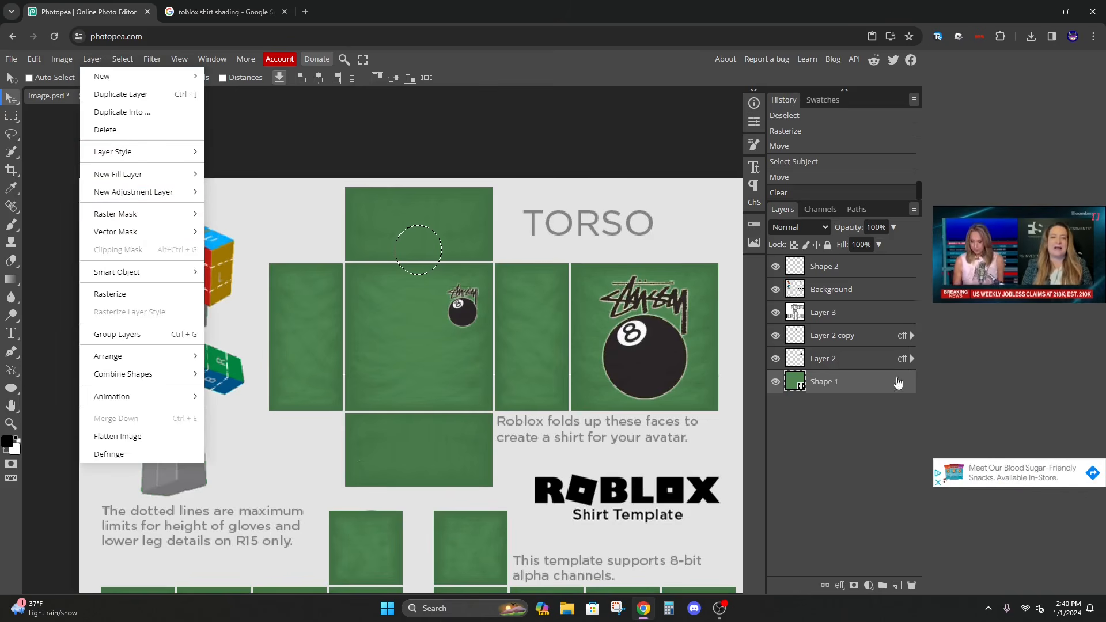
pyautogui.click(176, 294)
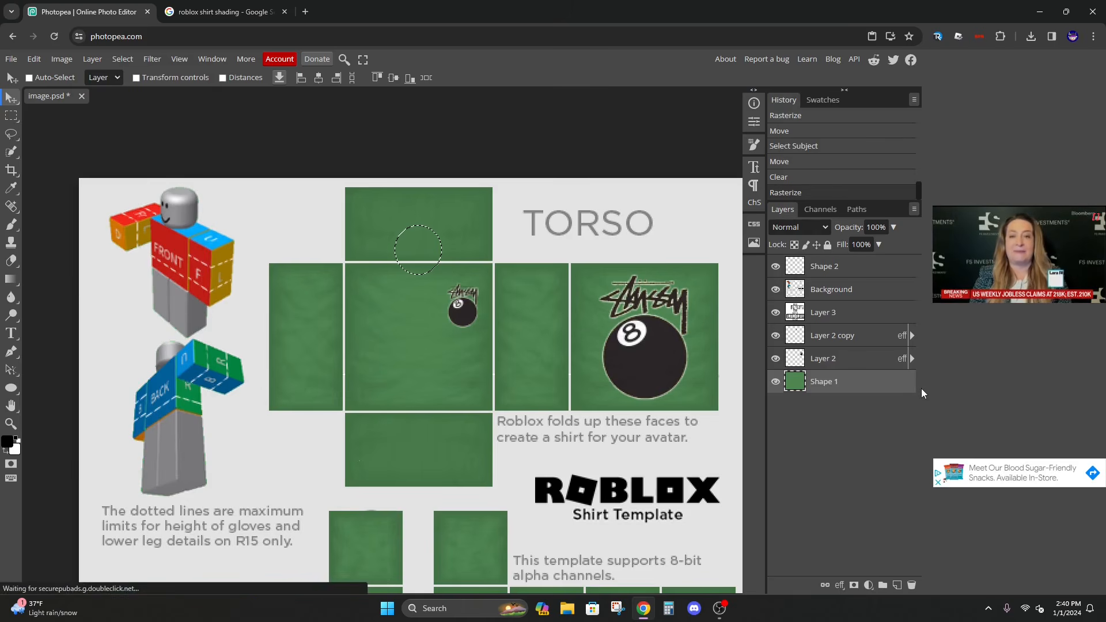
pyautogui.press('Delete')
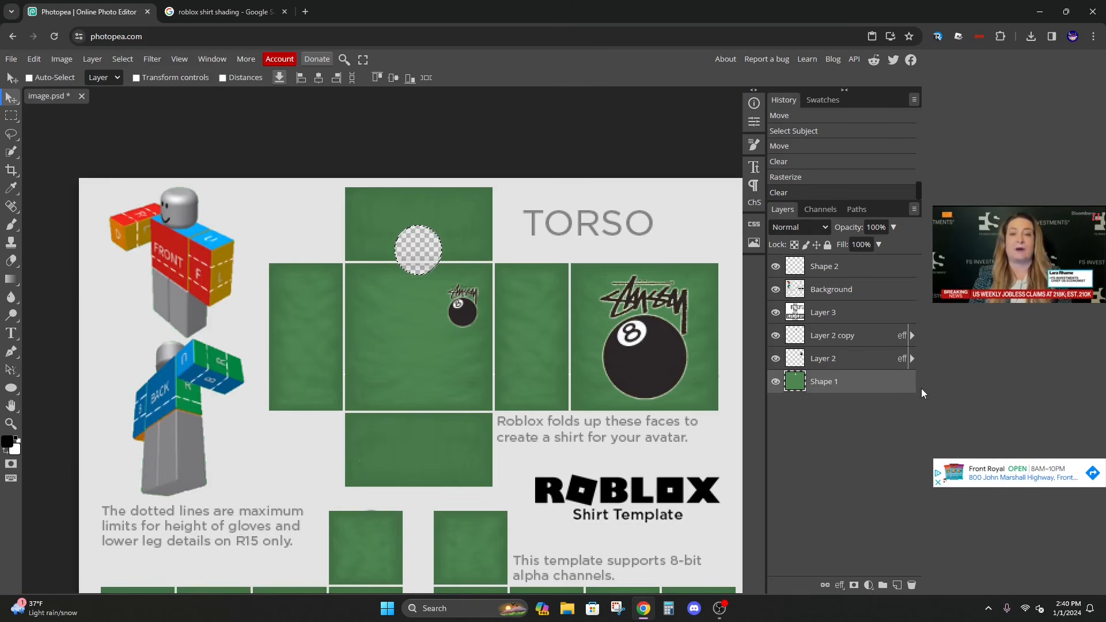
# Clear the same neckline circle from the Layer 3 shading overlay and drop the selection
pyautogui.click(864, 317)
pyautogui.press('Delete')
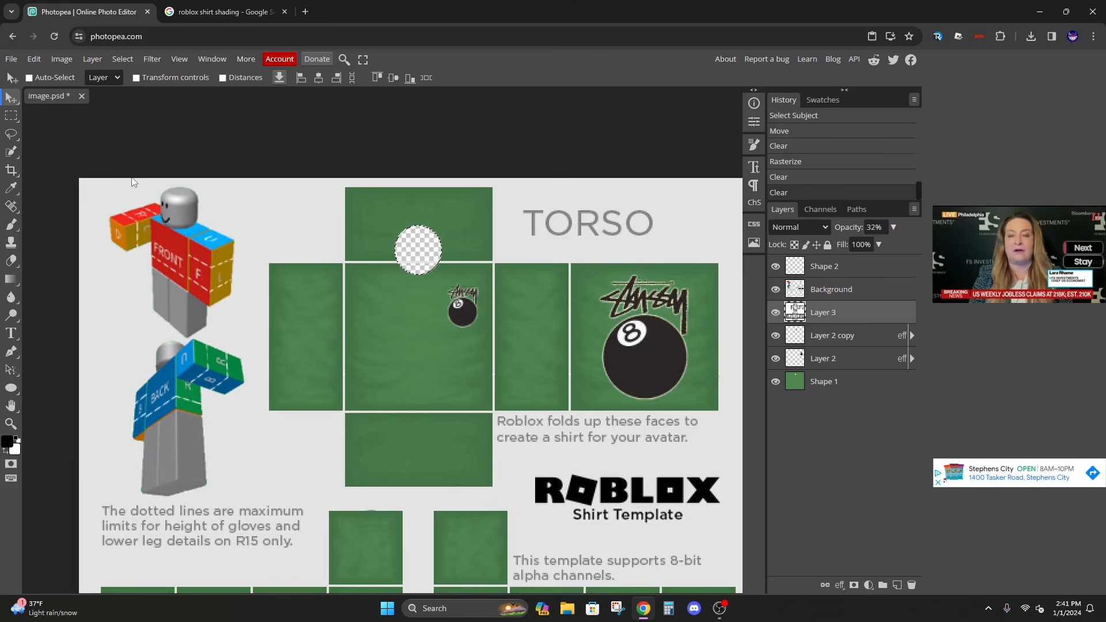
pyautogui.click(16, 121)
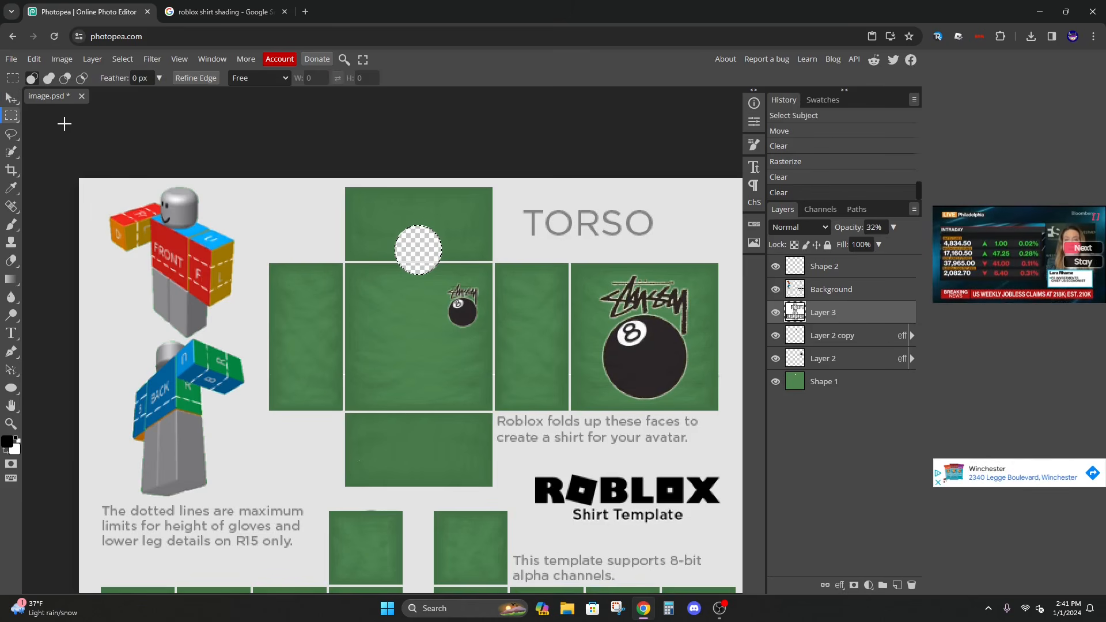
pyautogui.click(44, 119)
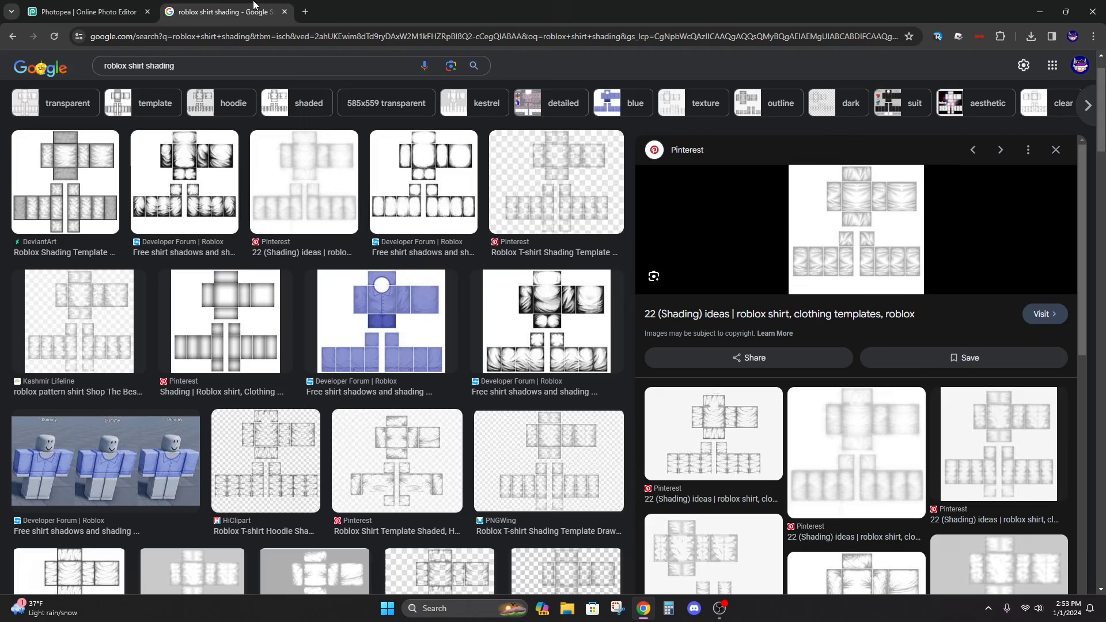
# Search Google Images for "ribbed material" and browse to the fabric results
pyautogui.click(138, 65)
pyautogui.write('ribb')
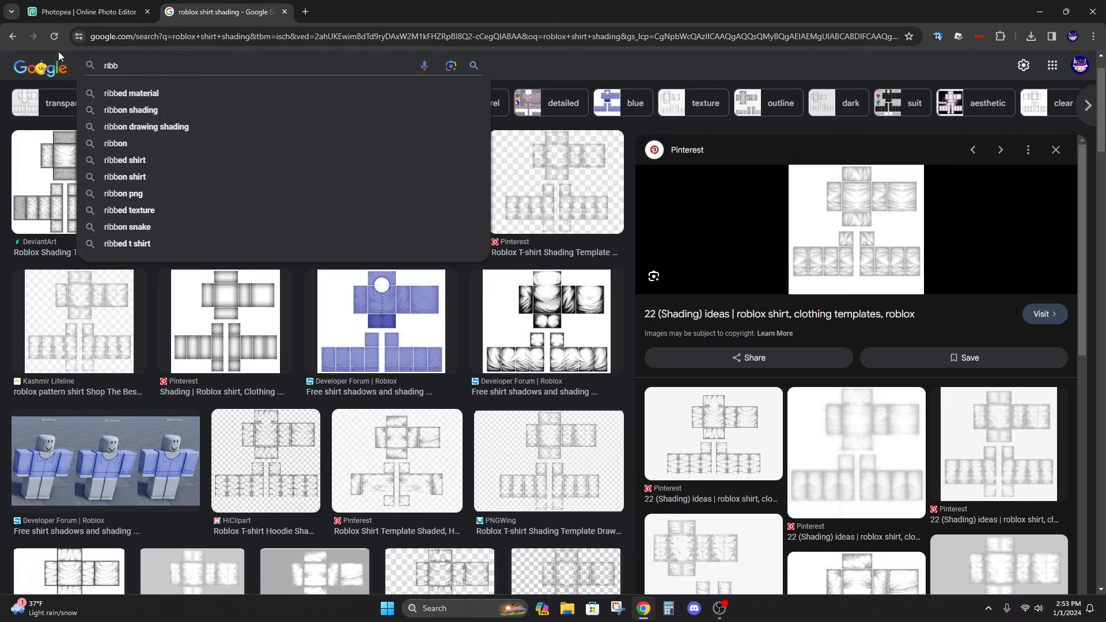
pyautogui.click(172, 95)
pyautogui.scroll(-5, 172, 334)
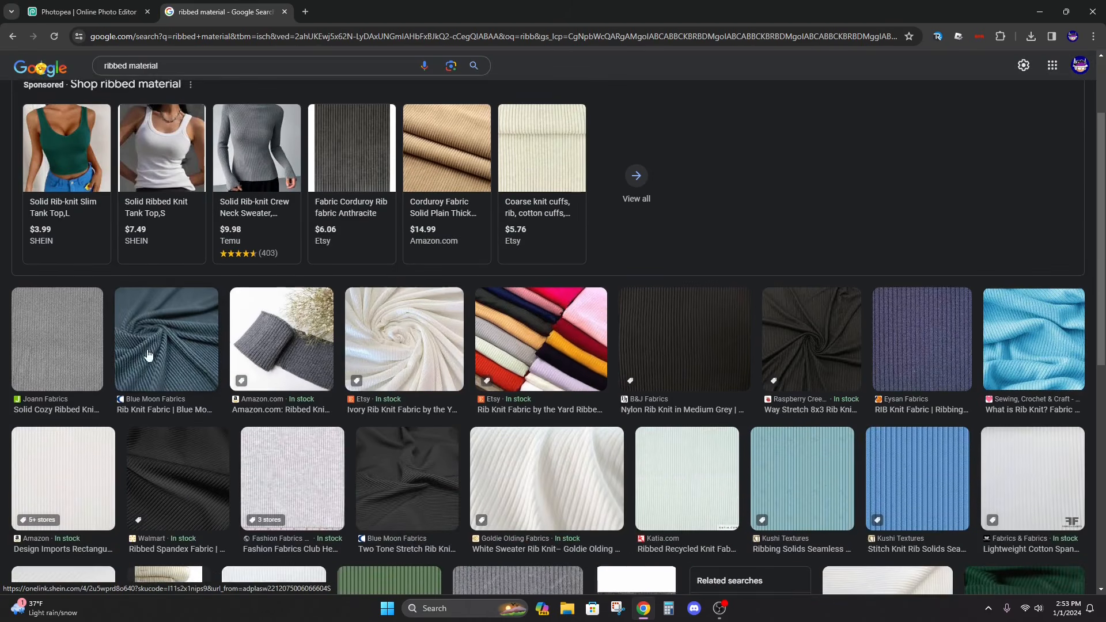
# Copy the dark blue rib knit image from Eysan Fabrics and paste it above the Background layer in Photopea
pyautogui.click(940, 198)
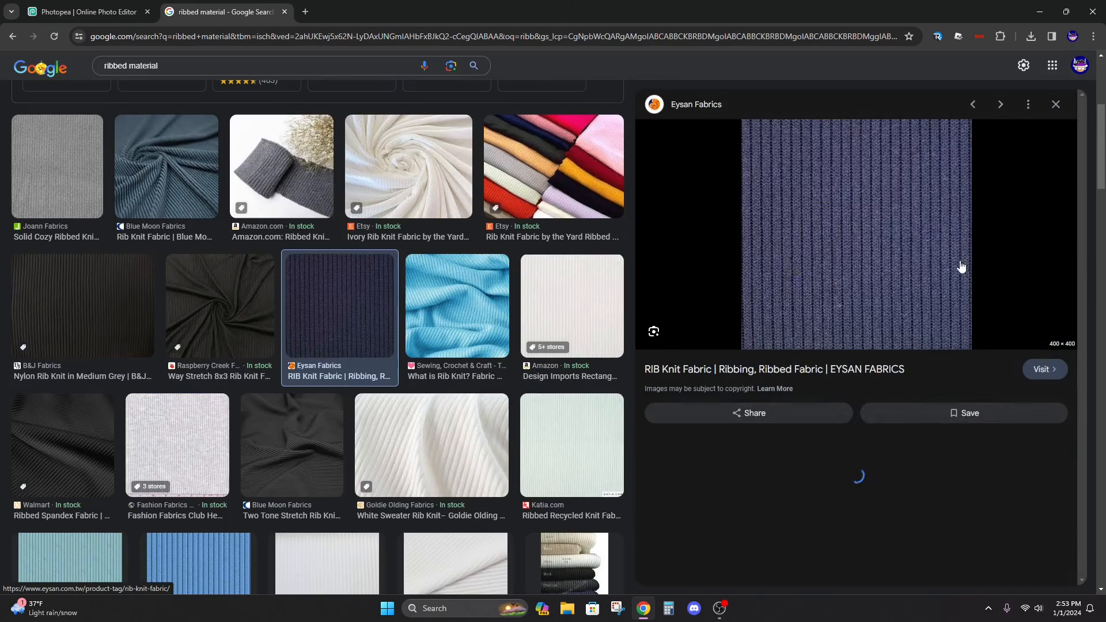
pyautogui.rightClick(855, 238)
pyautogui.click(938, 412)
pyautogui.click(87, 11)
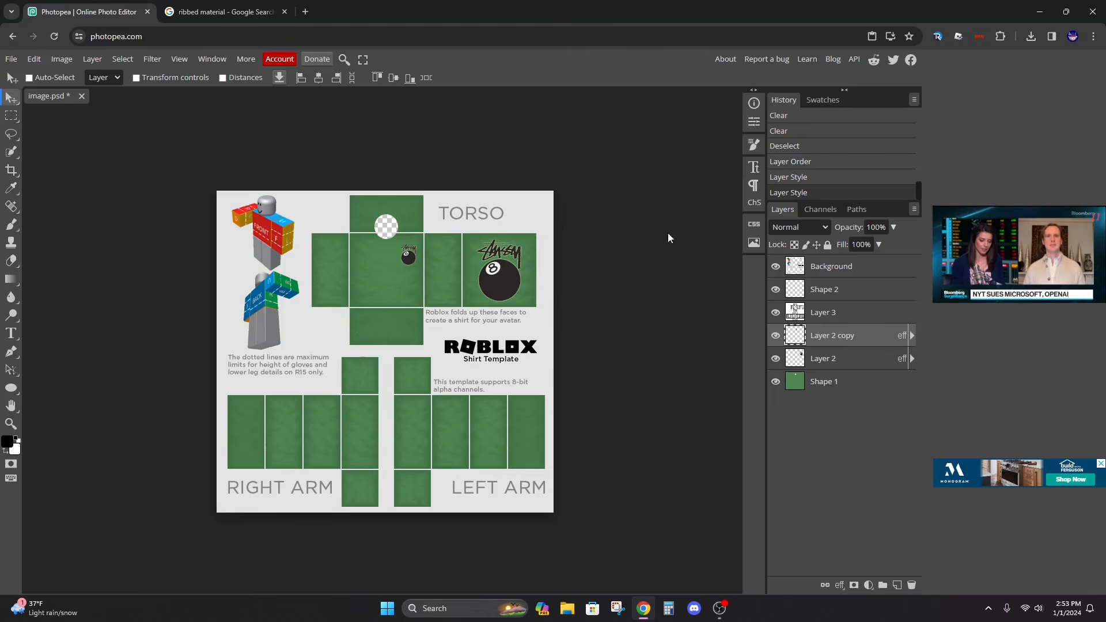
pyautogui.click(842, 267)
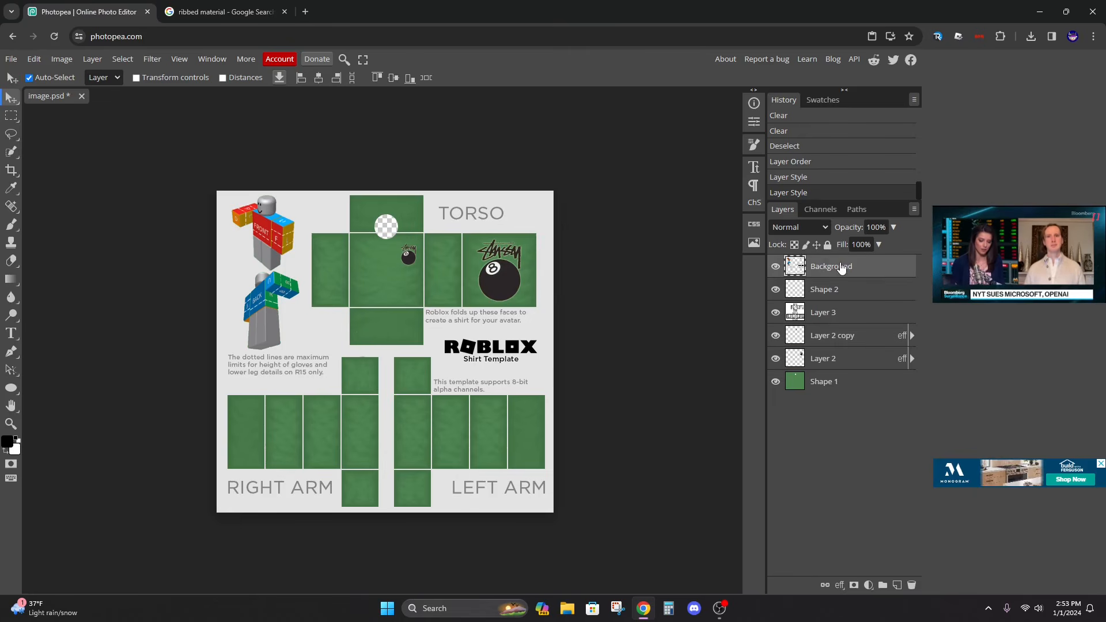
pyautogui.hotkey('ctrl', 'v')
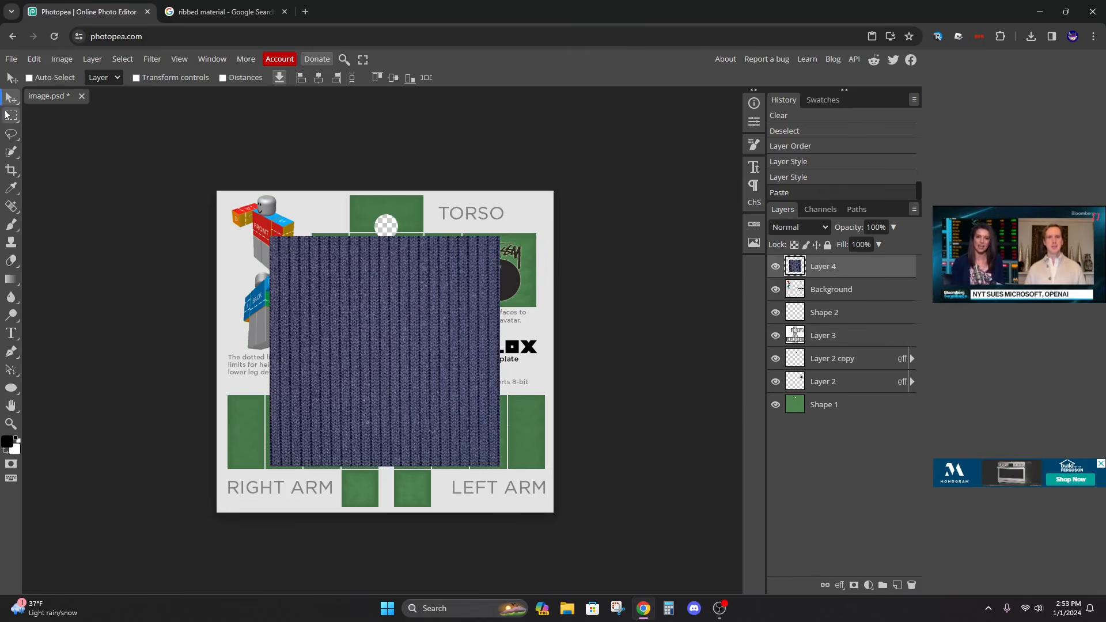
# Copy a wide horizontal strip of the ribbed fabric onto its own layer and delete the full fabric layer
pyautogui.click(10, 117)
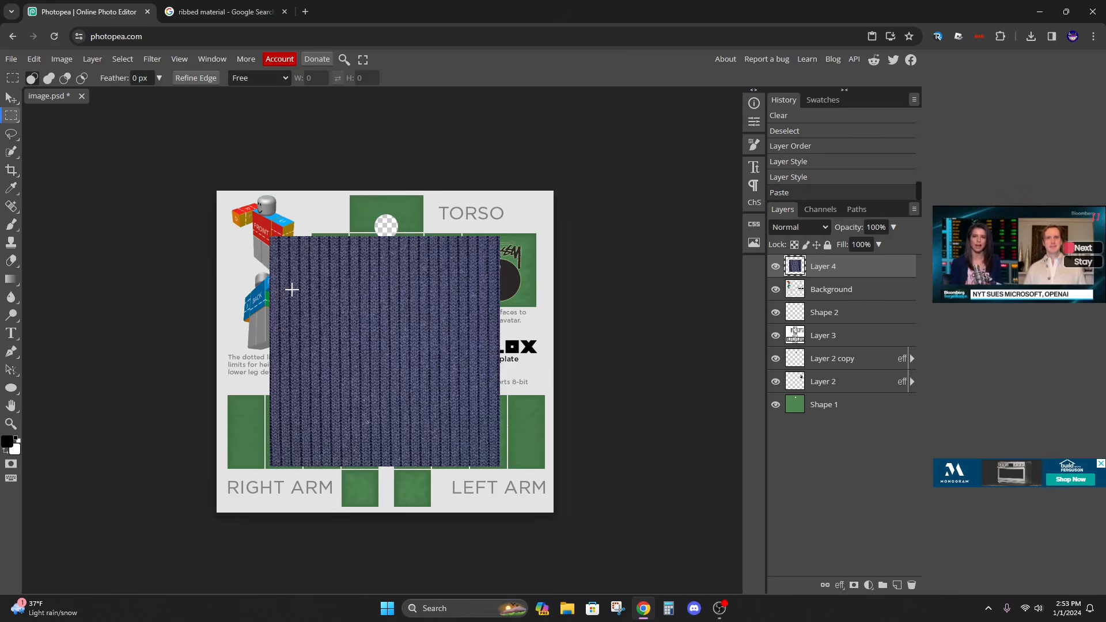
pyautogui.moveTo(290, 288); pyautogui.dragTo(489, 327)
pyautogui.hotkey('ctrl', 'v')
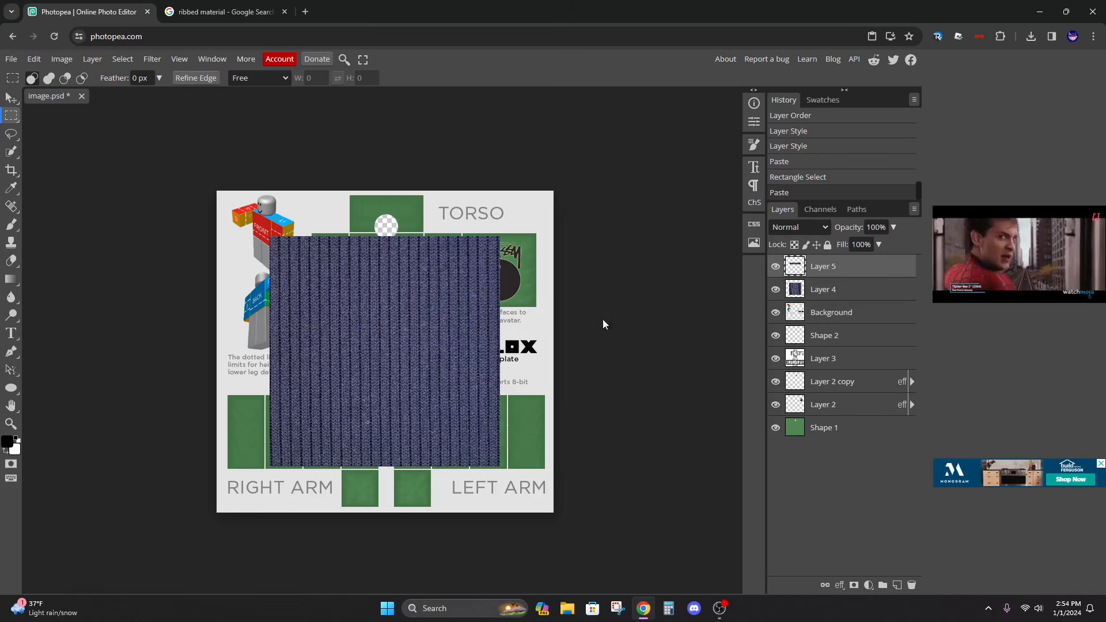
pyautogui.click(846, 296)
pyautogui.press('Delete')
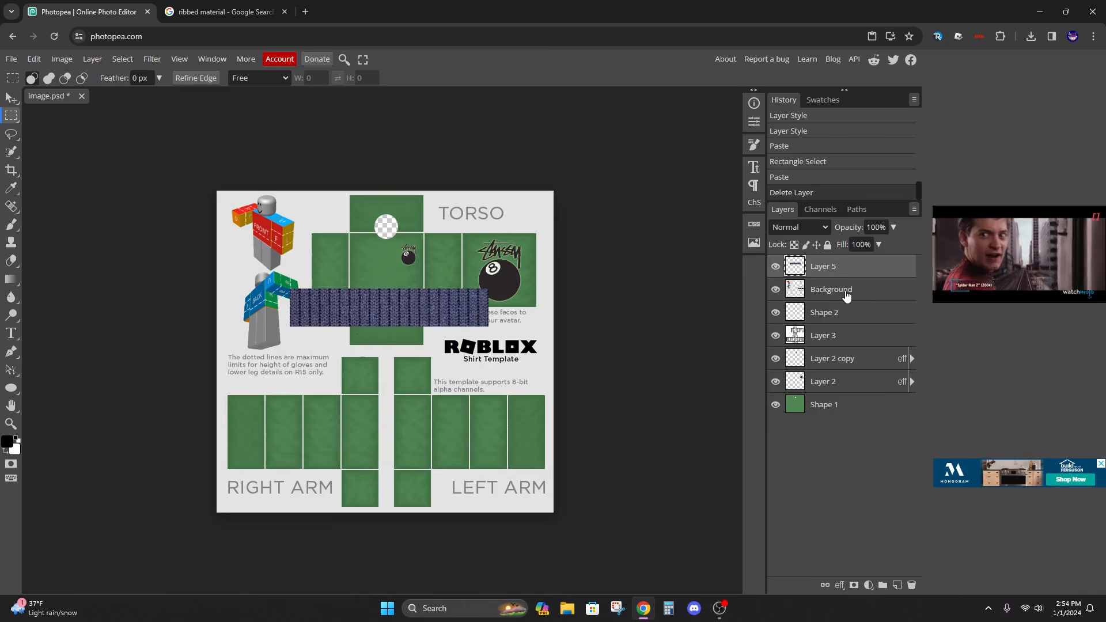
# Scale the ribbed strip down and place it along the lower edge of the torso's front panel, beneath the Background layer
pyautogui.click(13, 99)
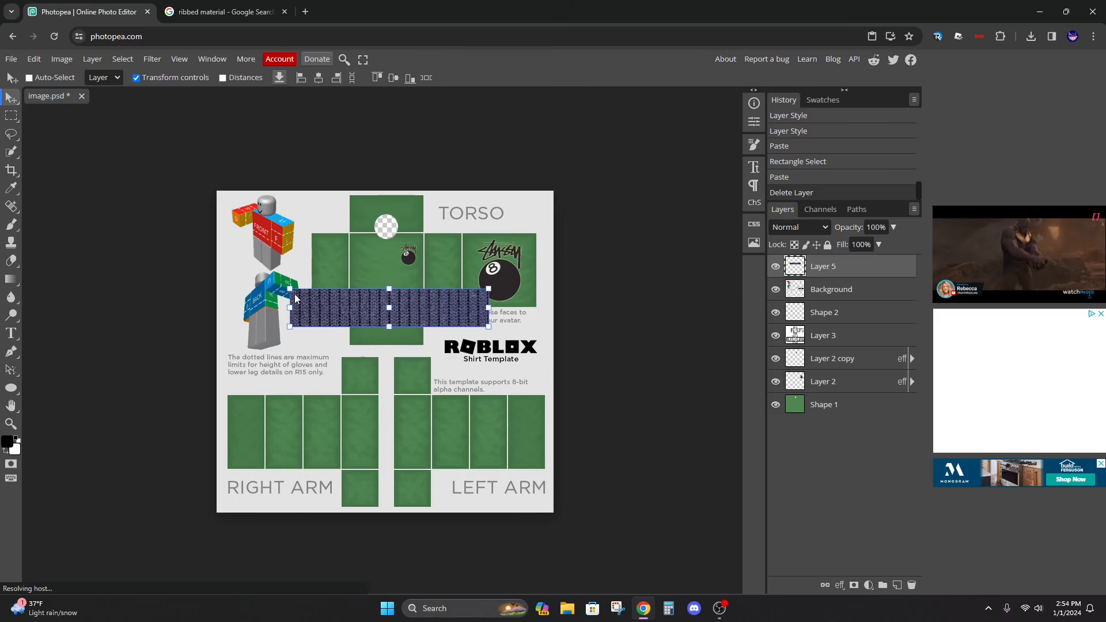
pyautogui.moveTo(290, 288); pyautogui.dragTo(442, 309)
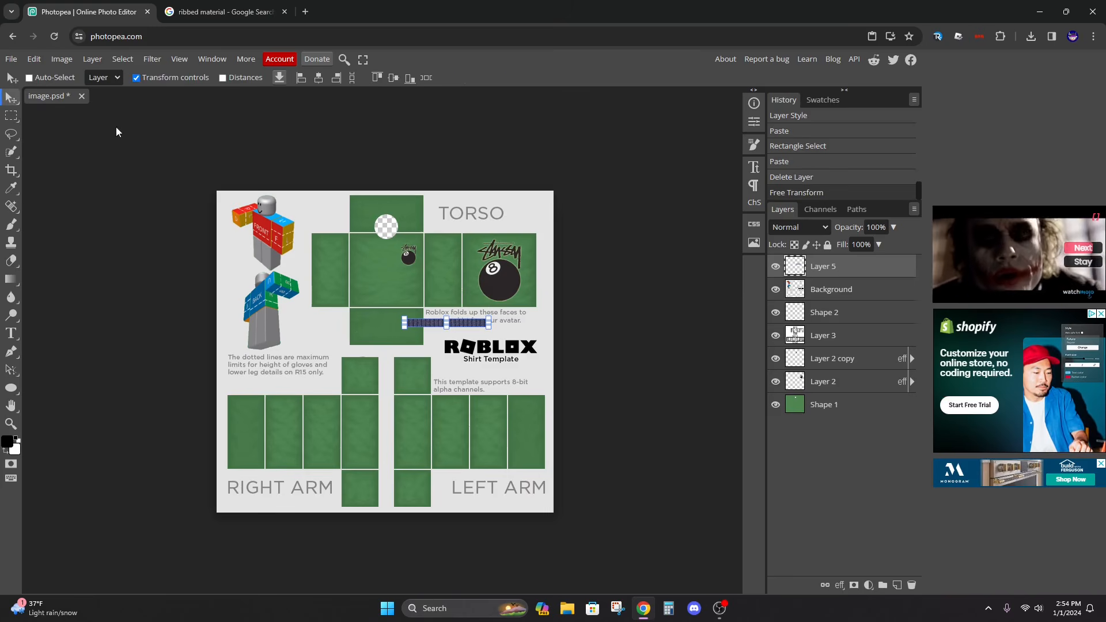
pyautogui.click(159, 79)
pyautogui.moveTo(417, 320); pyautogui.dragTo(364, 300)
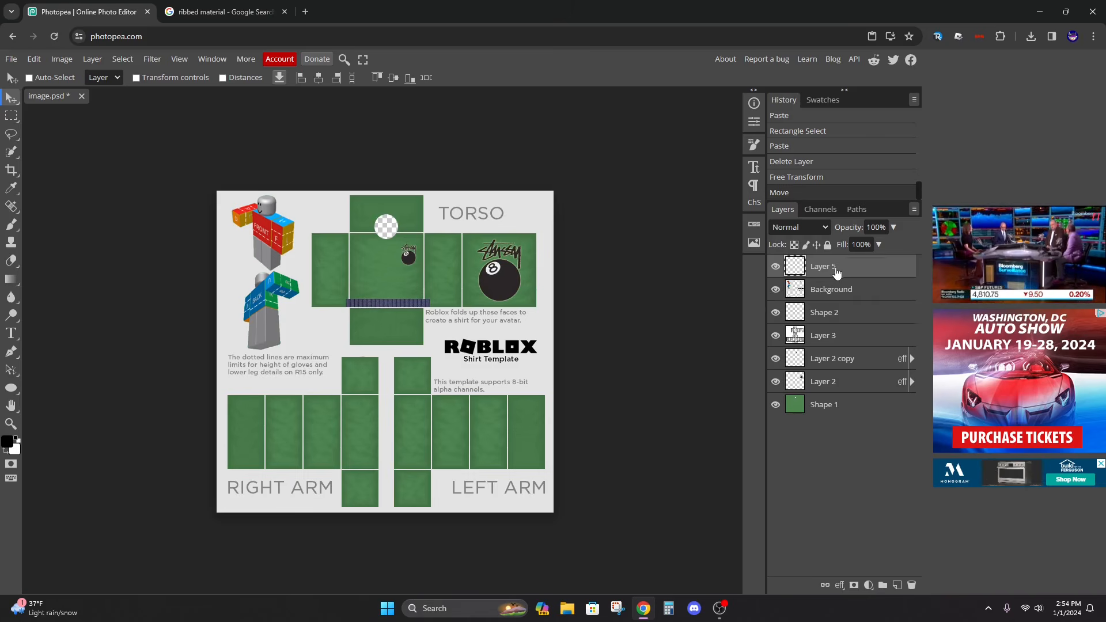
pyautogui.moveTo(836, 273); pyautogui.dragTo(837, 307)
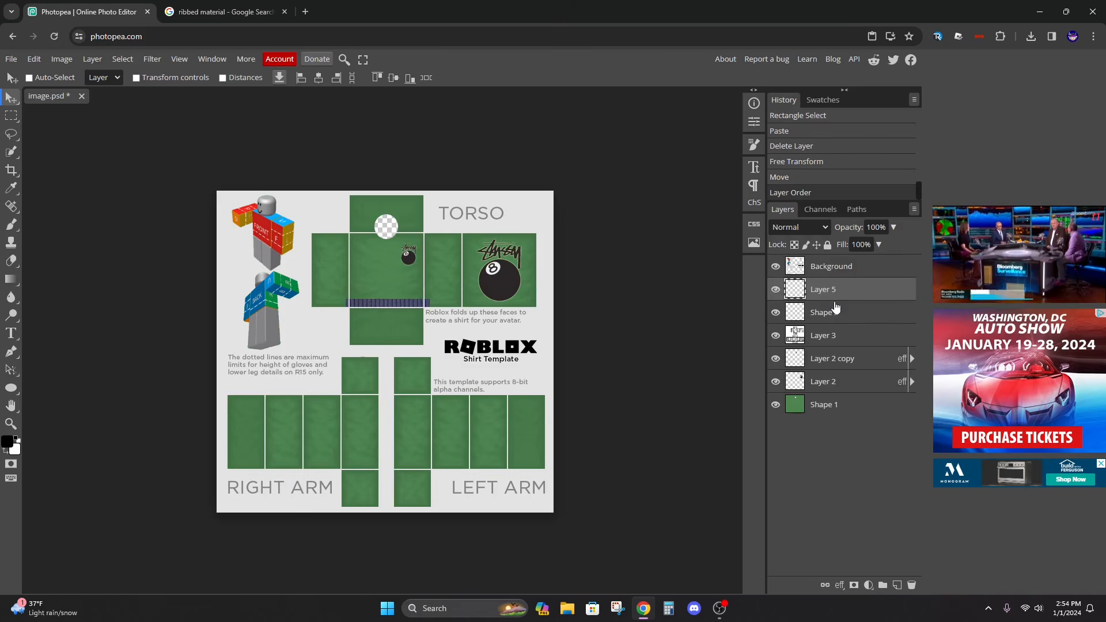
# Recolour the ribbed strip towards the shirt's green with Hue/Saturation: hue -91, saturation 22, lightness 5
pyautogui.click(61, 59)
pyautogui.moveTo(115, 97)
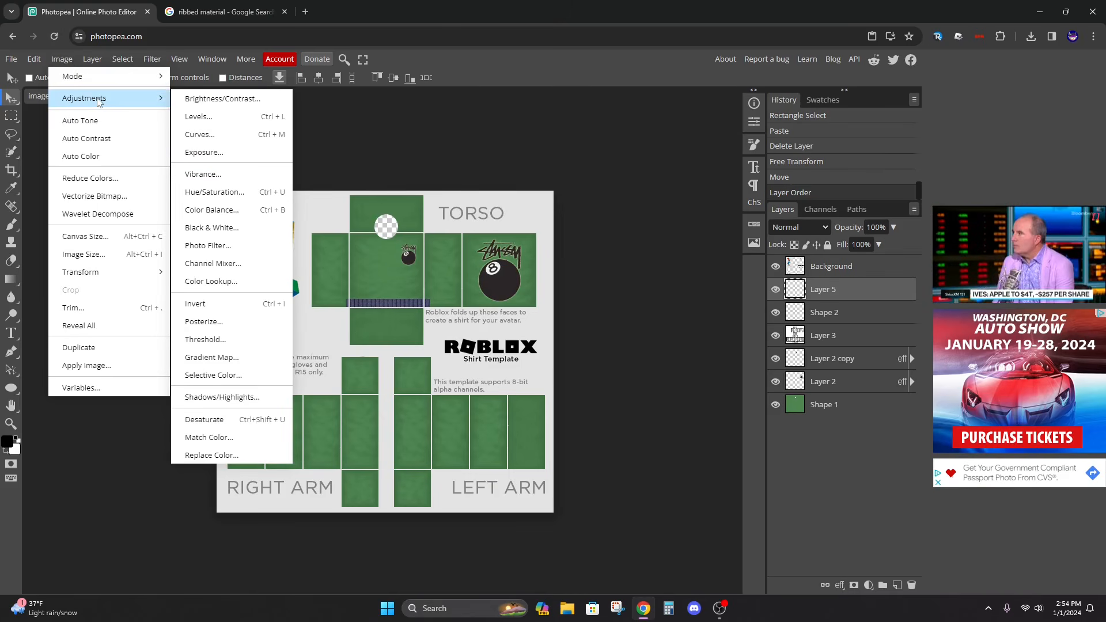
pyautogui.click(233, 191)
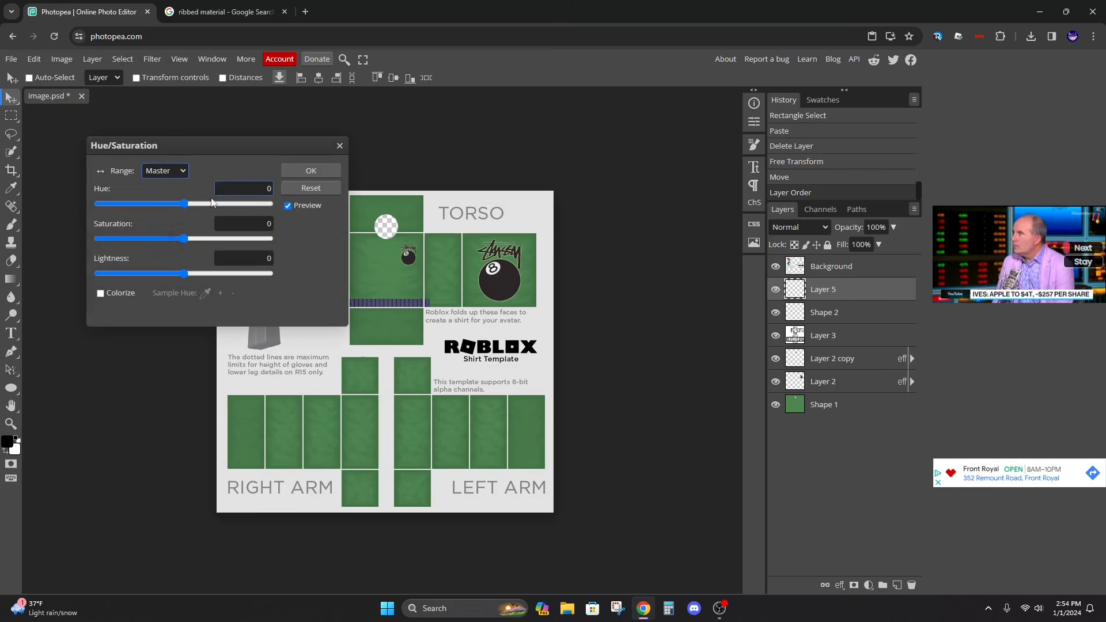
pyautogui.moveTo(188, 203); pyautogui.dragTo(153, 203)
pyautogui.moveTo(184, 238); pyautogui.dragTo(197, 238)
pyautogui.moveTo(183, 273)
pyautogui.mouseDown()
pyautogui.moveTo(197, 272)
pyautogui.moveTo(187, 271)
pyautogui.mouseUp()
pyautogui.moveTo(153, 204); pyautogui.dragTo(150, 206)
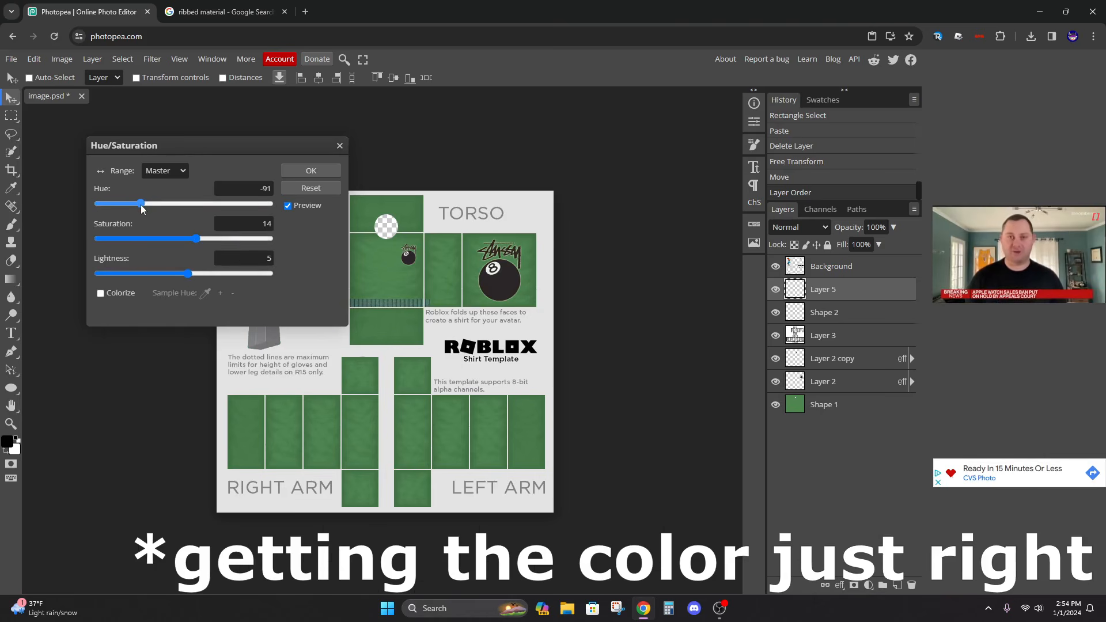
pyautogui.moveTo(197, 239); pyautogui.dragTo(204, 239)
pyautogui.moveTo(150, 204); pyautogui.dragTo(144, 208)
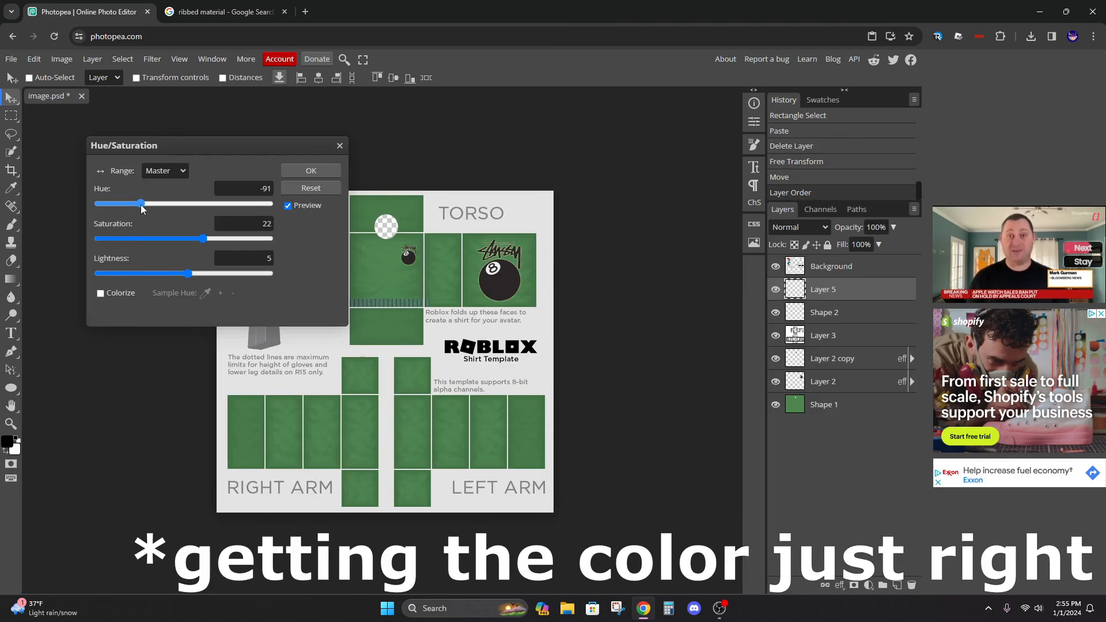
pyautogui.click(311, 171)
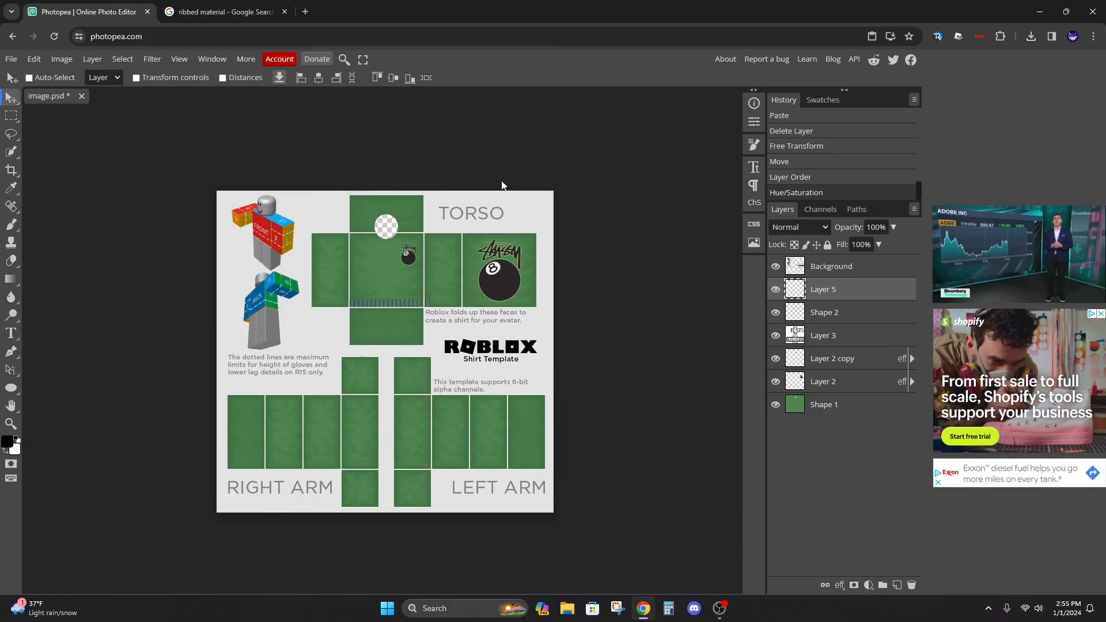
# Lower the ribbed strip layer's opacity to 43% and rename the layer "ribbed"
pyautogui.click(894, 227)
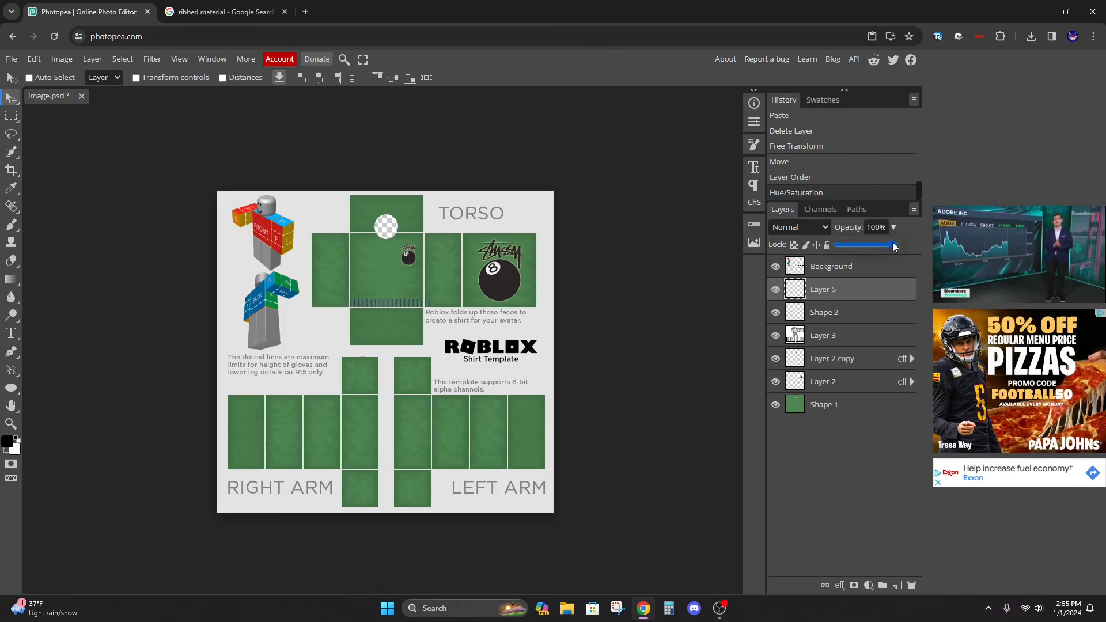
pyautogui.moveTo(895, 245); pyautogui.dragTo(862, 246)
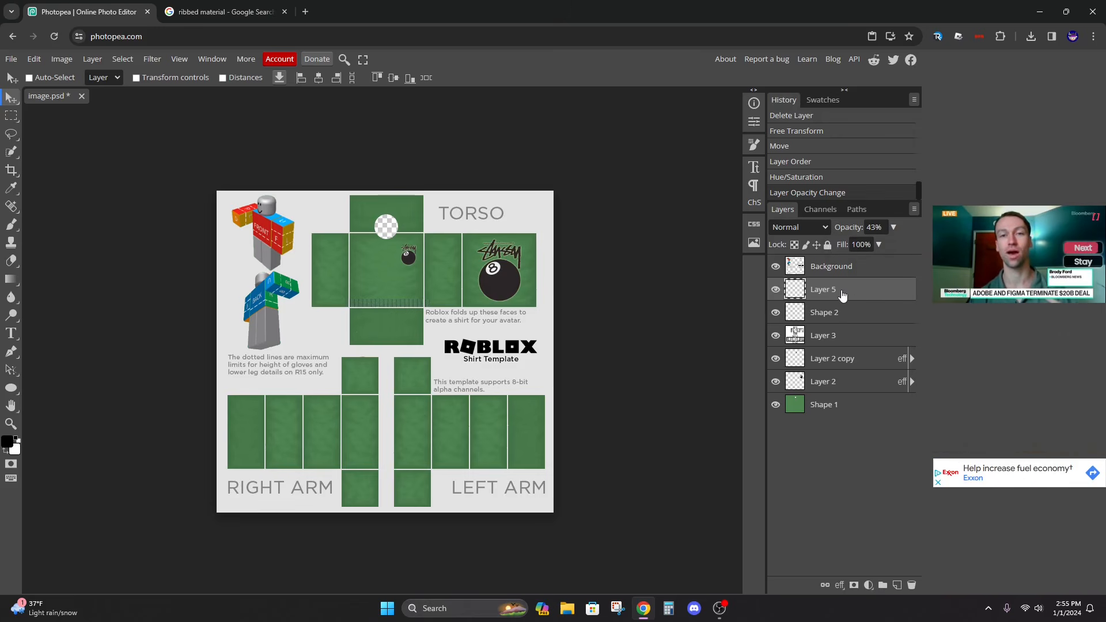
pyautogui.doubleClick(828, 289)
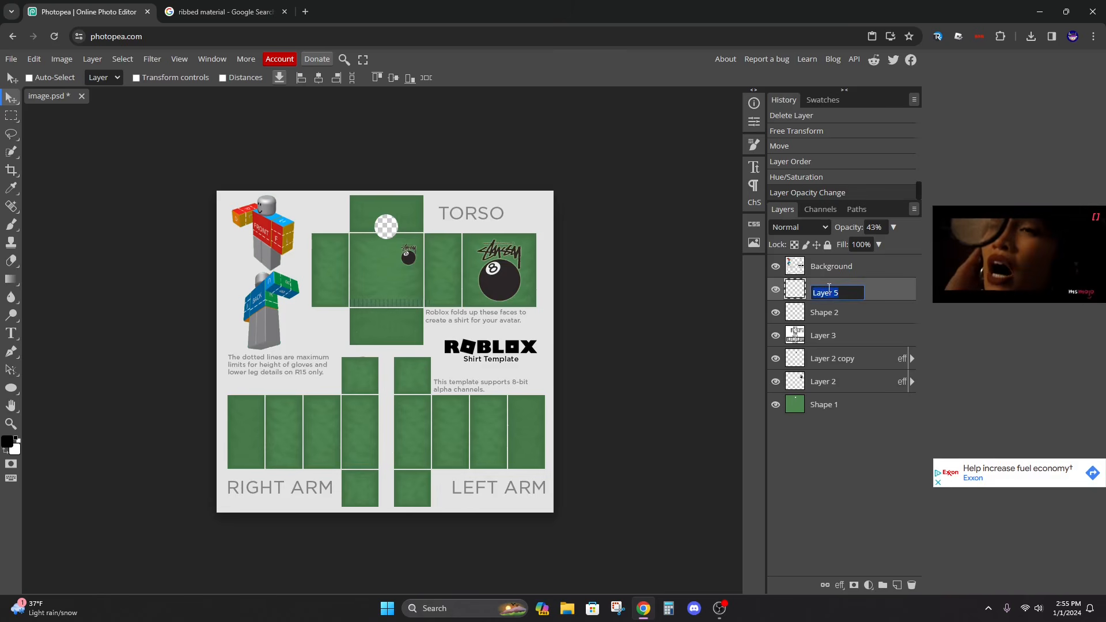
pyautogui.write('ribbed')
pyautogui.press('Return')
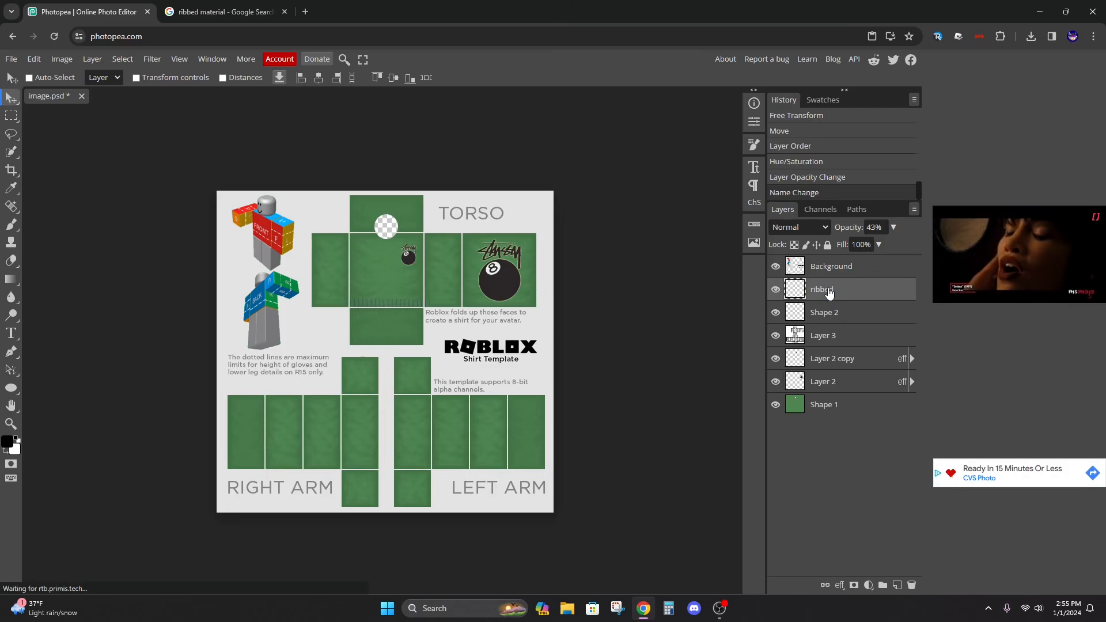
# Duplicate the ribbed layer and align the copy along the lower edge of the torso side panel left of the front
pyautogui.rightClick(829, 291)
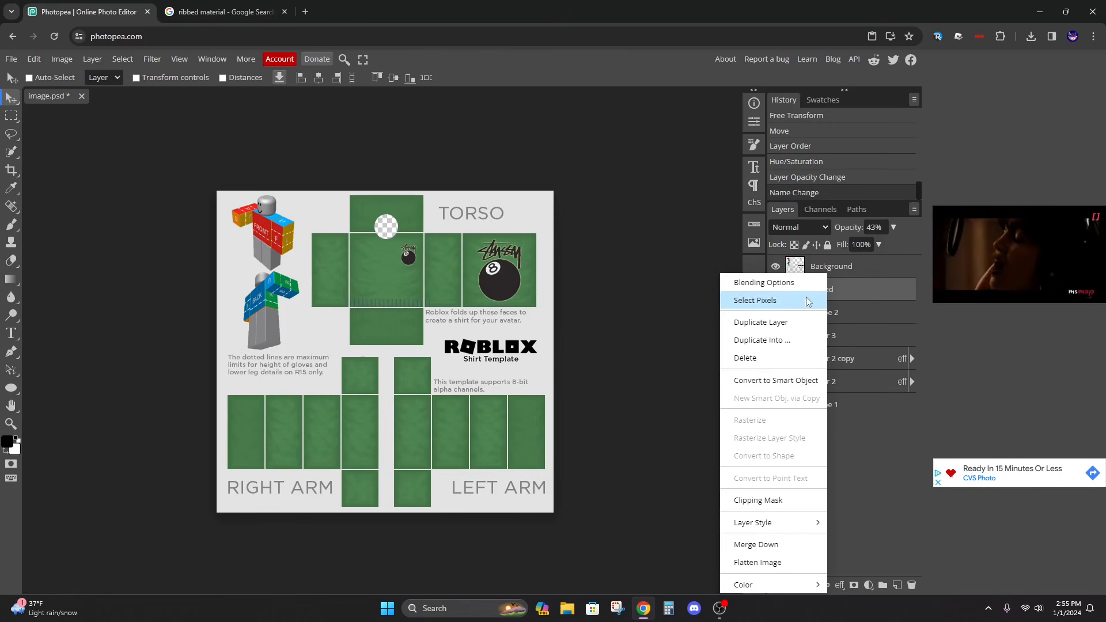
pyautogui.click(774, 322)
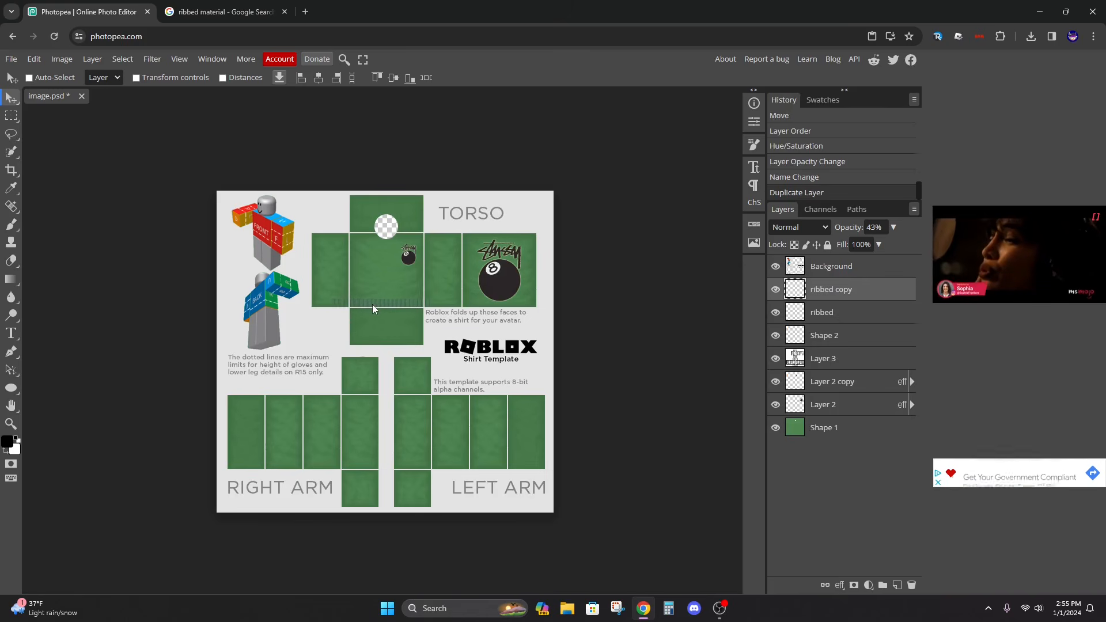
pyautogui.moveTo(372, 304); pyautogui.dragTo(386, 259)
pyautogui.moveTo(310, 293); pyautogui.dragTo(309, 304)
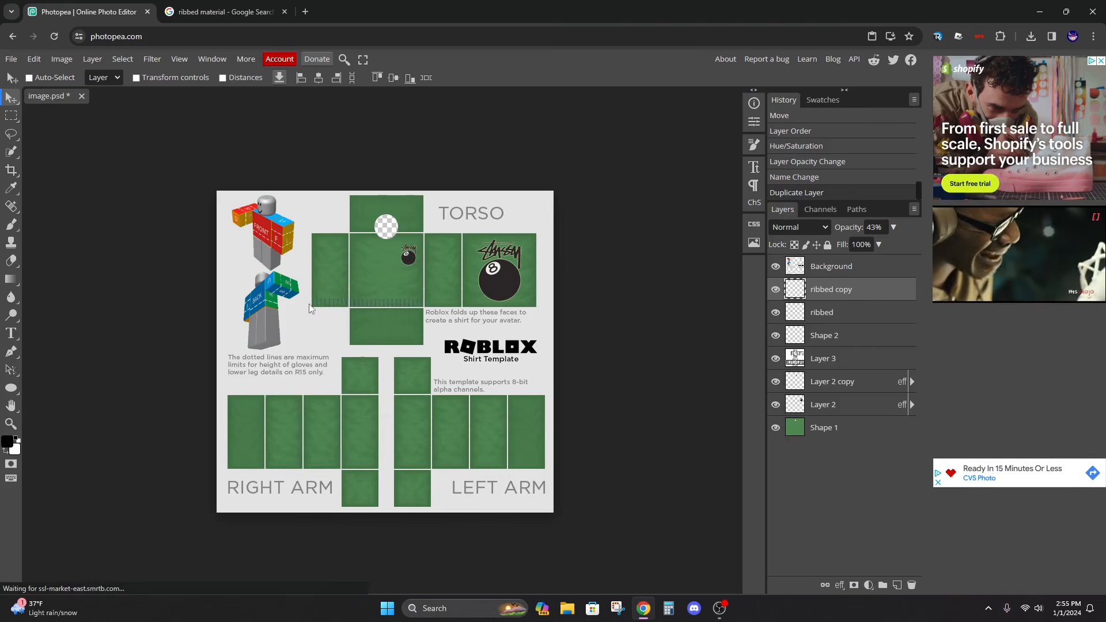
pyautogui.moveTo(309, 304); pyautogui.dragTo(309, 305)
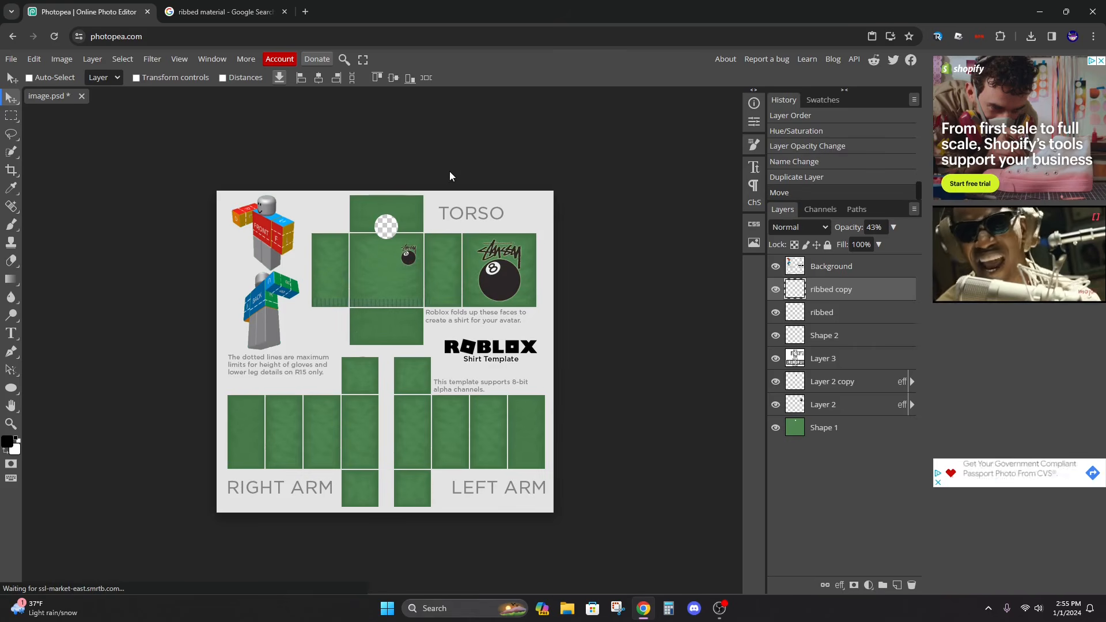
pyautogui.hotkey('ctrl', '+')
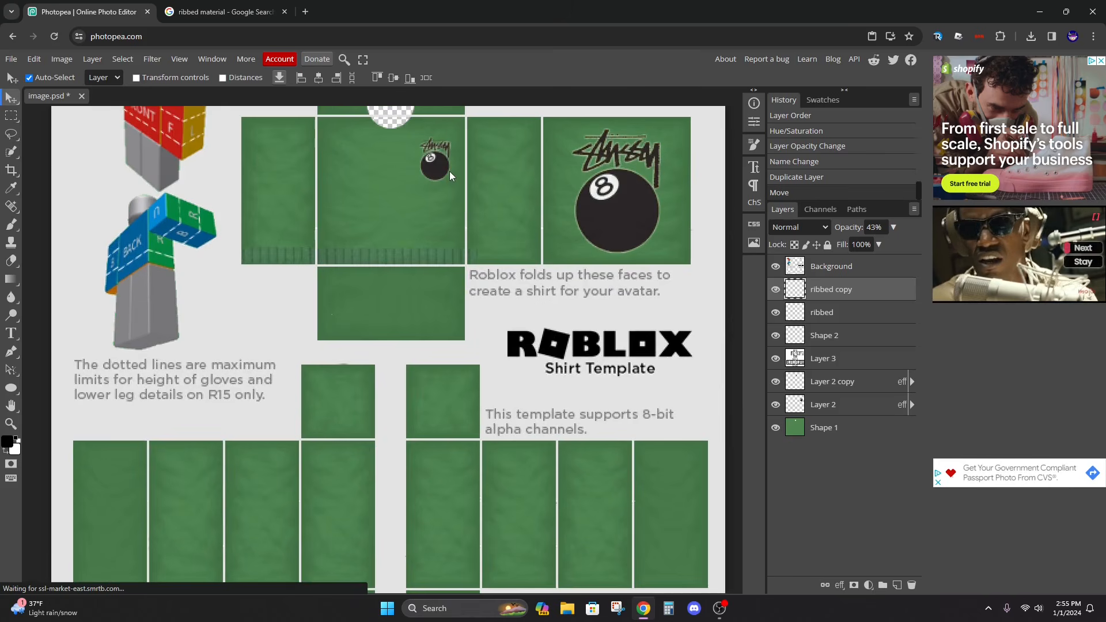
pyautogui.press('ctrl')
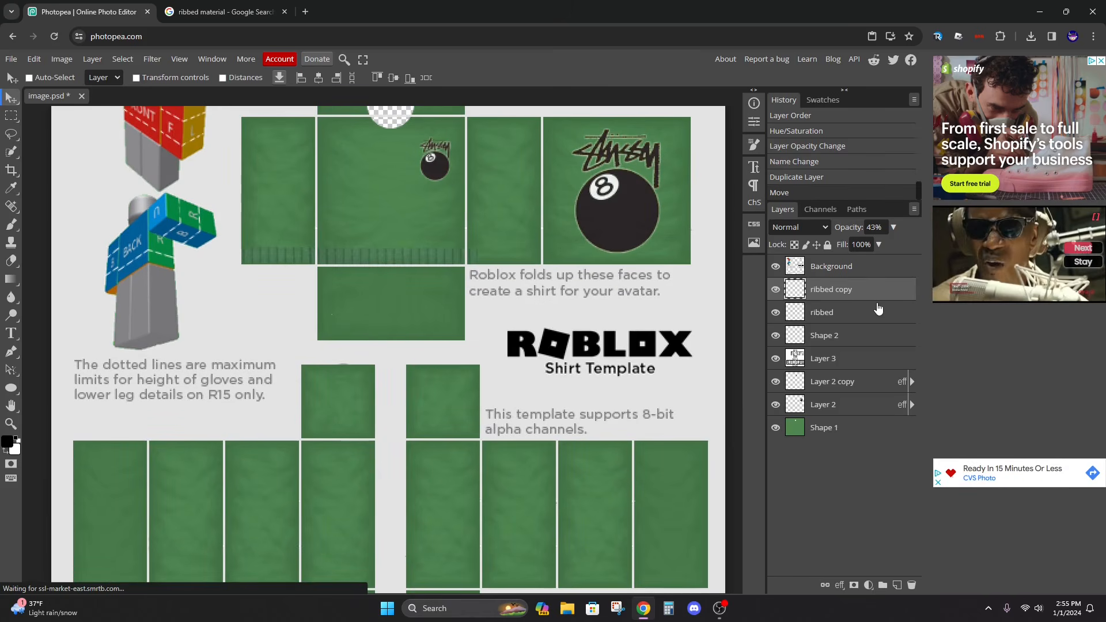
# Revert the ribbed copy's move and delete the copy, keeping only the original ribbed strip on the torso front
pyautogui.click(822, 177)
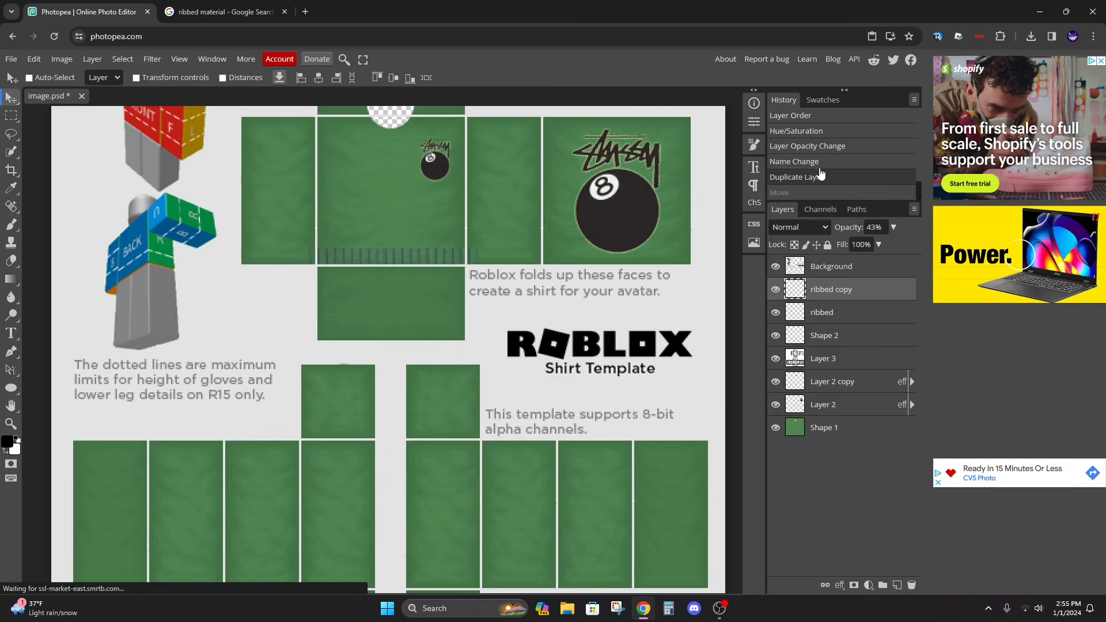
pyautogui.click(36, 58)
pyautogui.moveTo(86, 339)
pyautogui.click(180, 365)
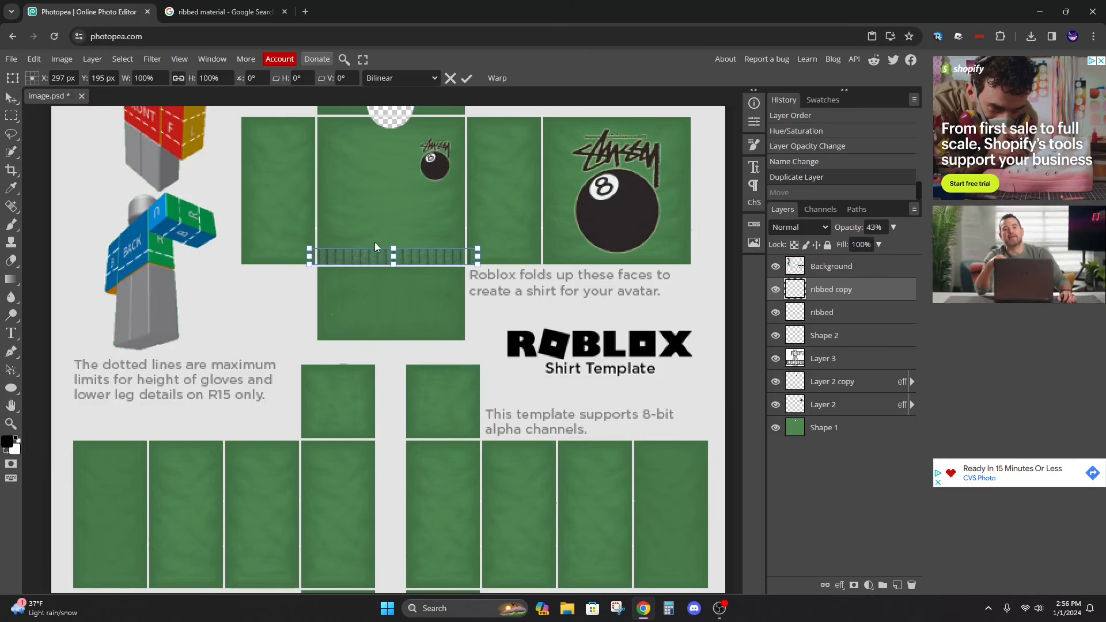
pyautogui.press('Return')
pyautogui.press('Delete')
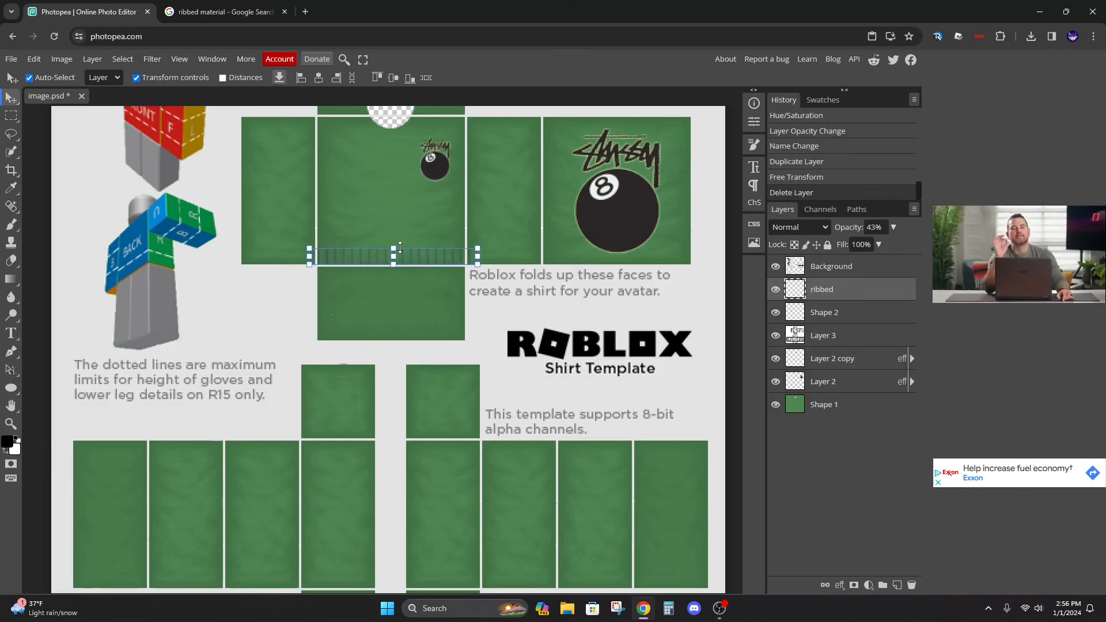
pyautogui.hotkey('ctrl', '-')
pyautogui.hotkey('ctrl', 't')
pyautogui.press('Return')
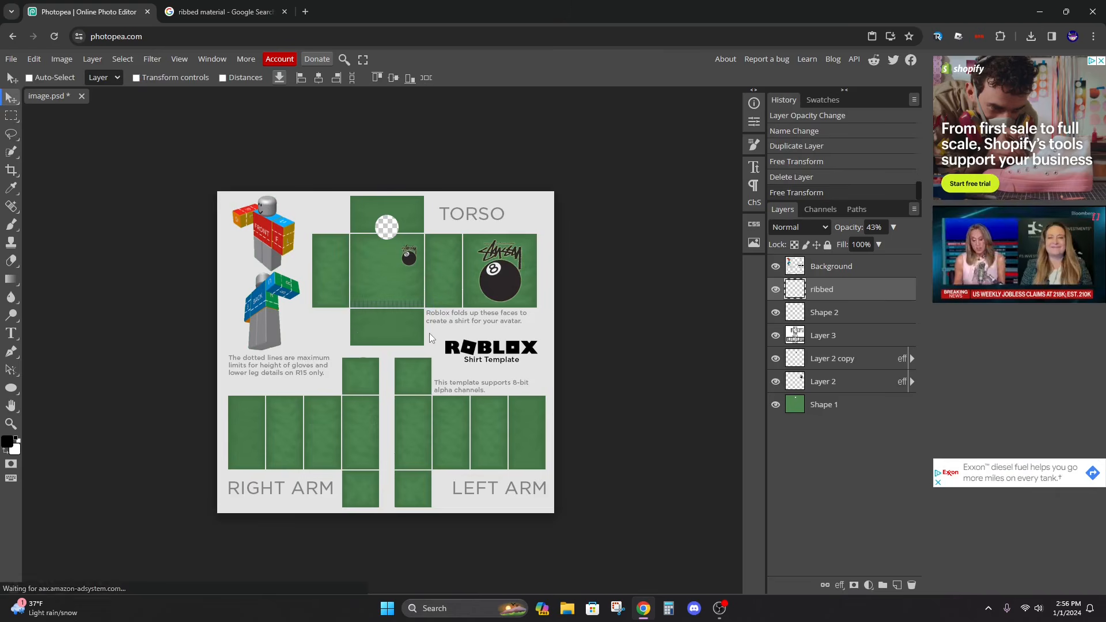
# Duplicate the ribbed layer and place the copy along the lower edge of the torso side panel left of the front
pyautogui.hotkey('ctrl', '+')
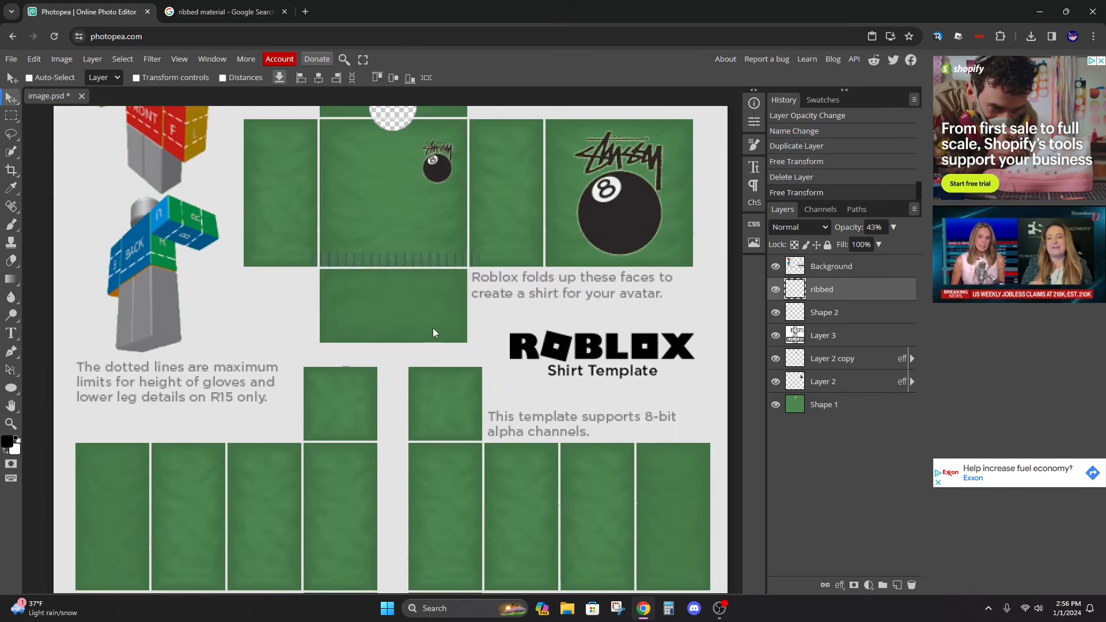
pyautogui.rightClick(822, 290)
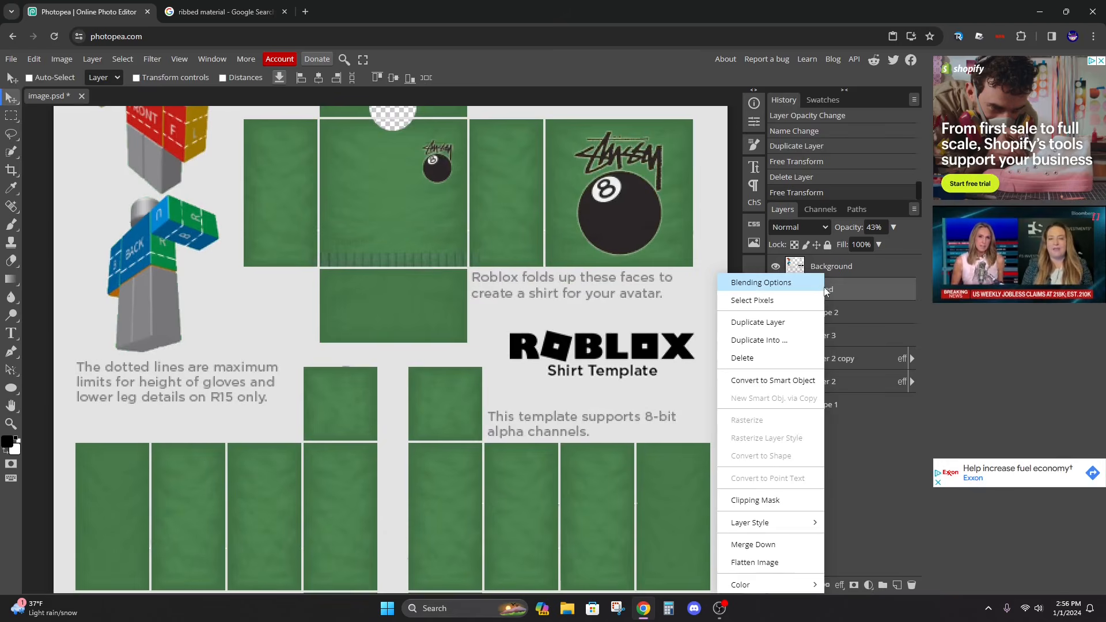
pyautogui.click(785, 325)
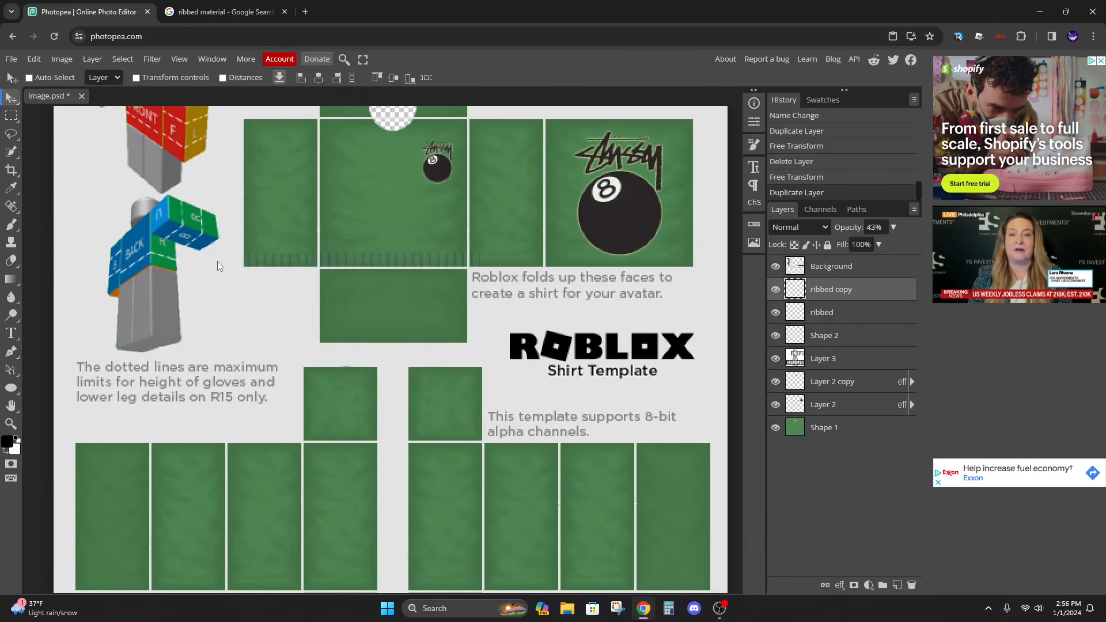
pyautogui.moveTo(216, 261); pyautogui.dragTo(219, 260)
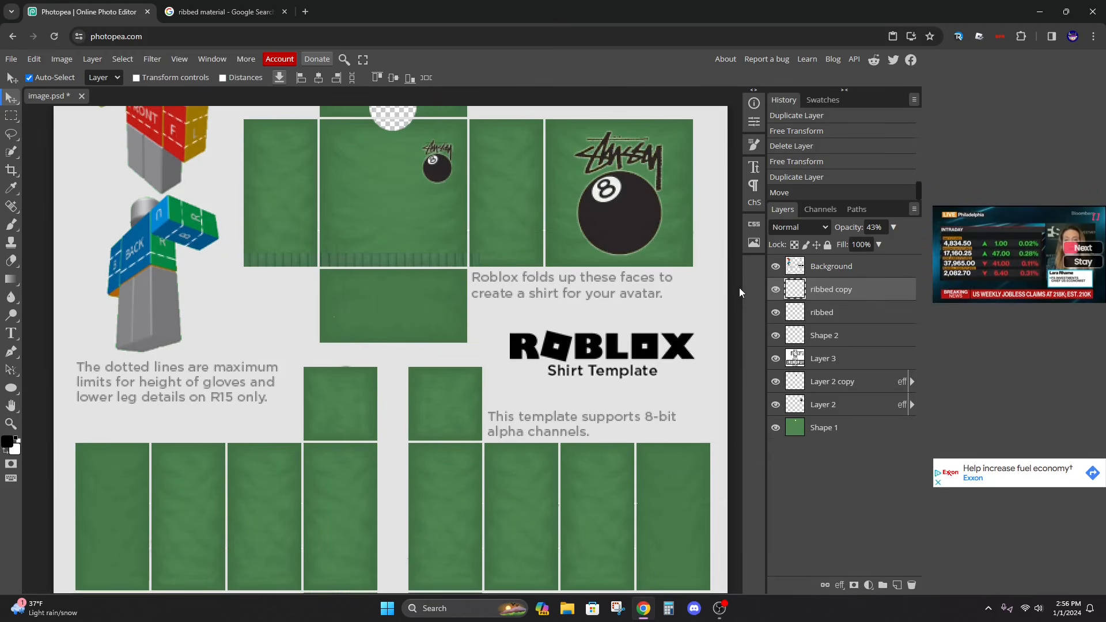
pyautogui.hotkey('ctrl', 'v')
pyautogui.hotkey('ctrl', 'z')
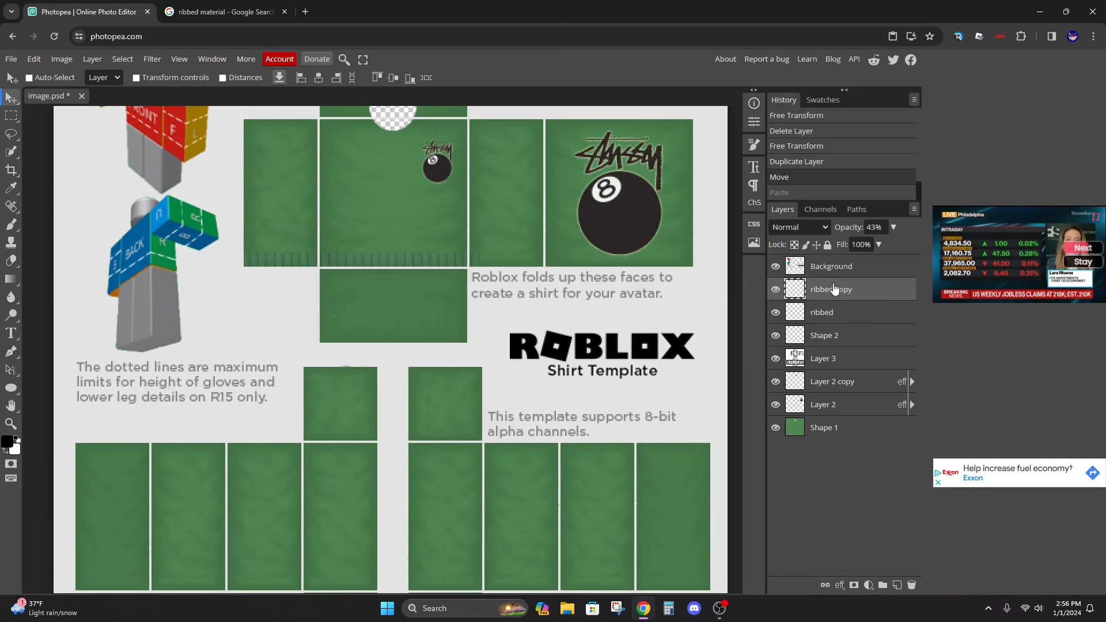
pyautogui.rightClick(839, 294)
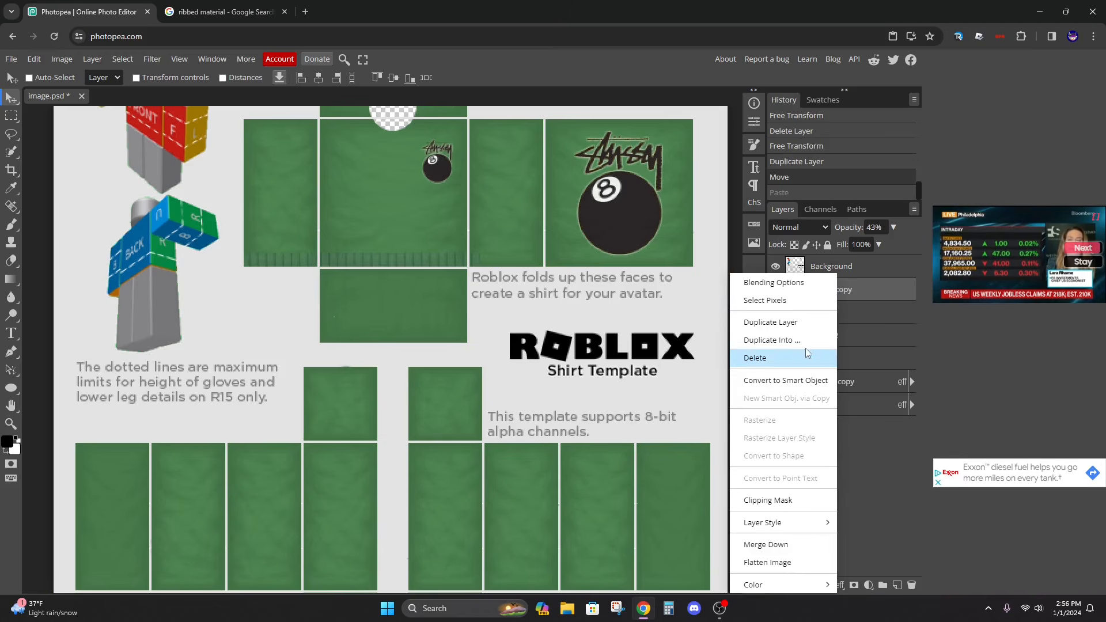
pyautogui.click(865, 300)
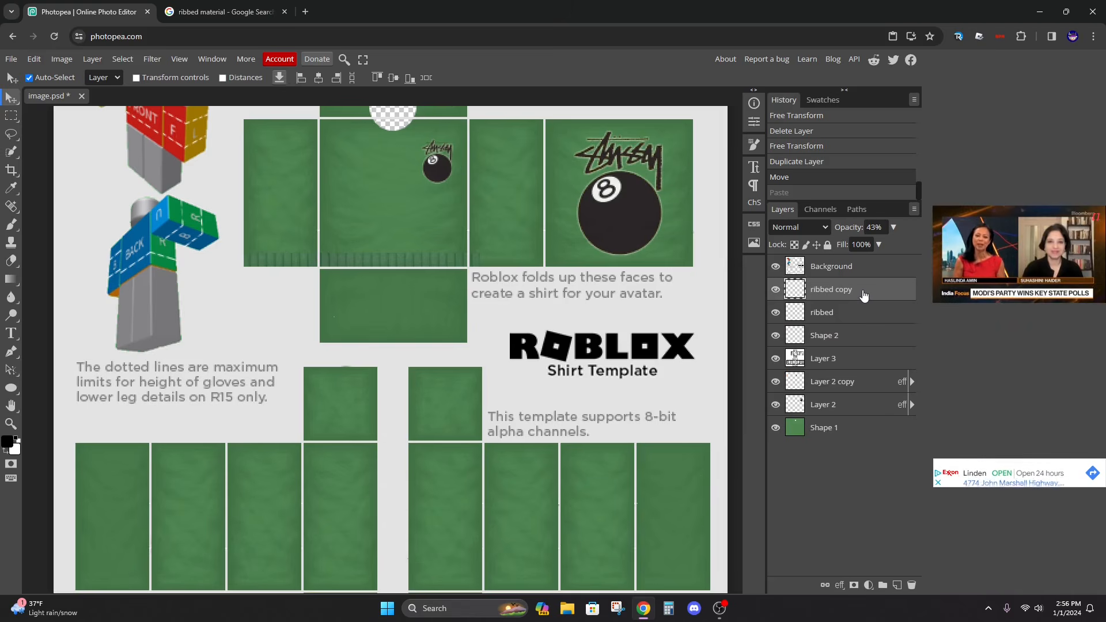
# Duplicate the ribbed strip twice more, placing the copies along the lower edges of the side panel right of the front and the back panel
pyautogui.hotkey('ctrl', 'j')
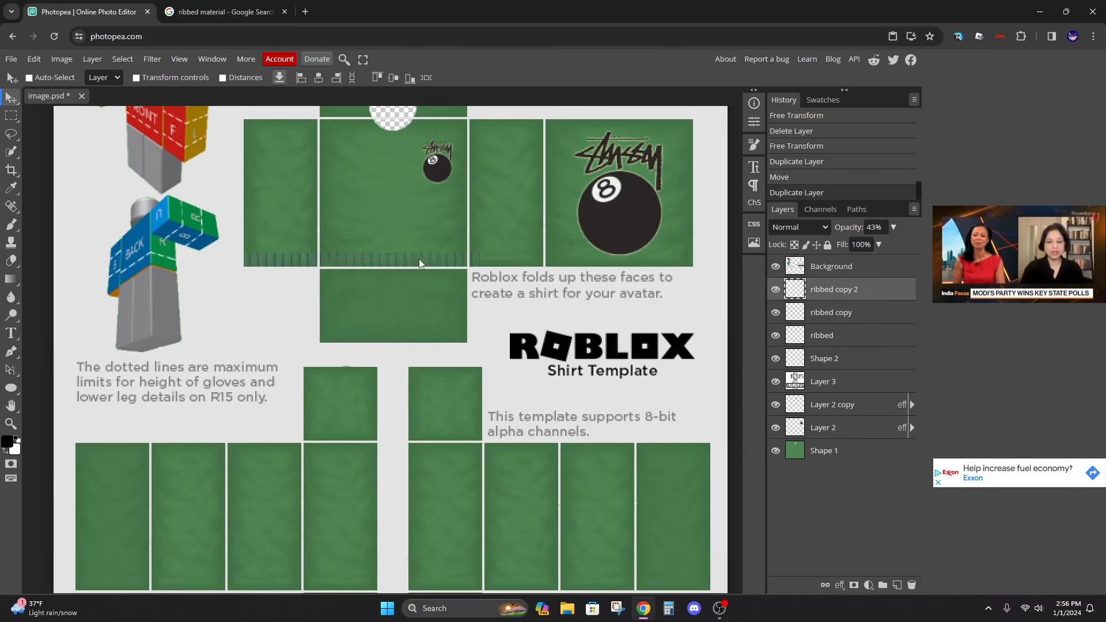
pyautogui.moveTo(419, 258); pyautogui.dragTo(509, 252)
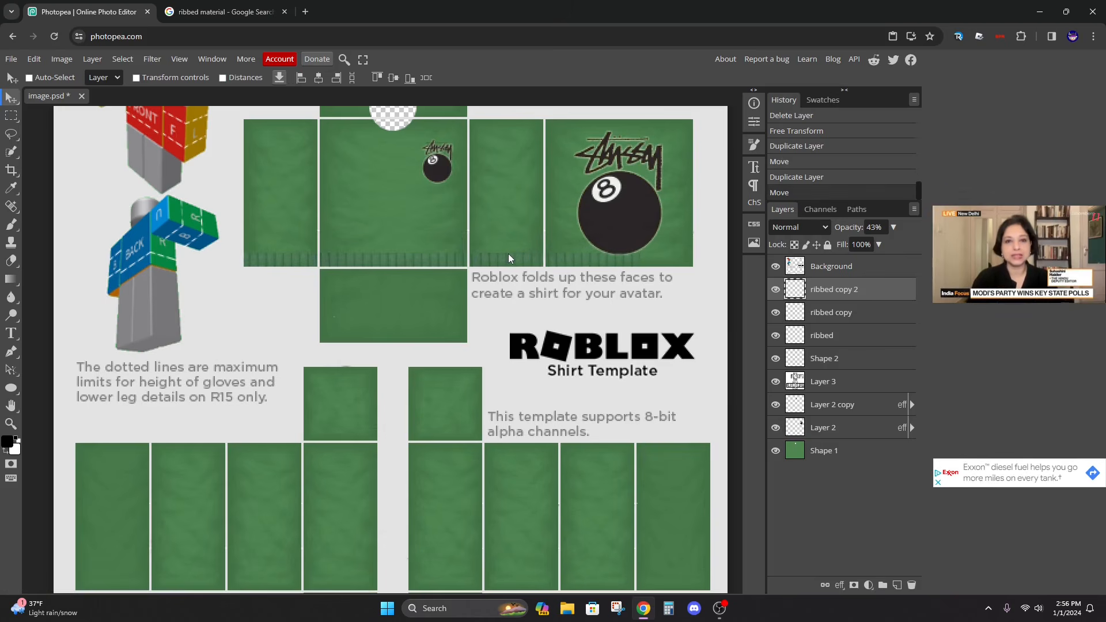
pyautogui.hotkey('ctrl', 'j')
pyautogui.moveTo(509, 253); pyautogui.dragTo(708, 254)
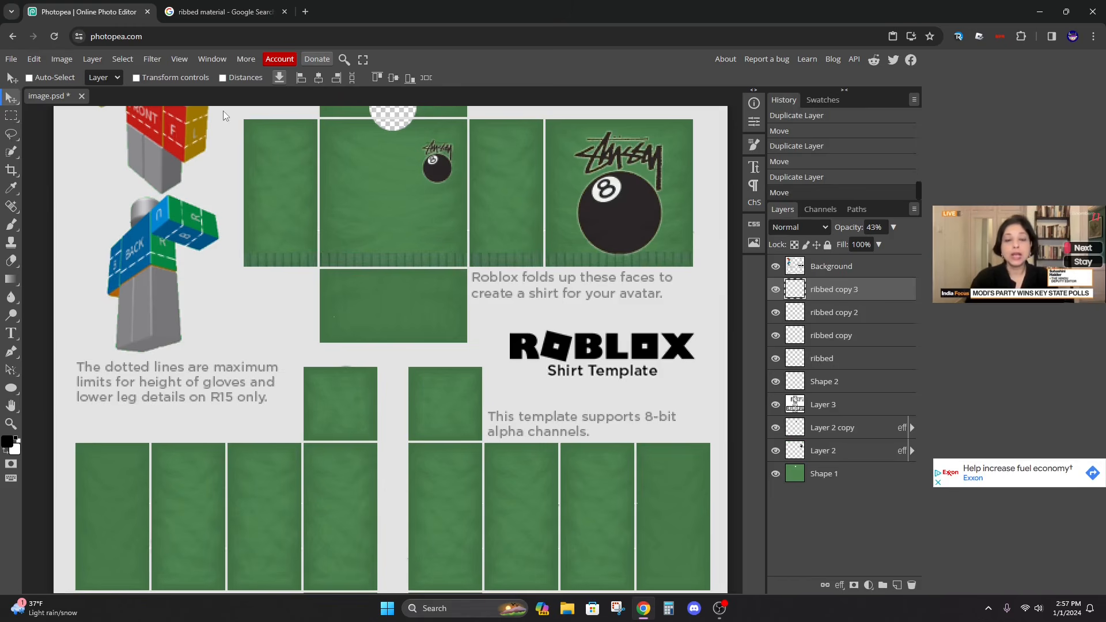
# Turn on Auto-Select and nudge the large 8-ball graphic on the back panel slightly upward from the ribbed hem
pyautogui.click(52, 78)
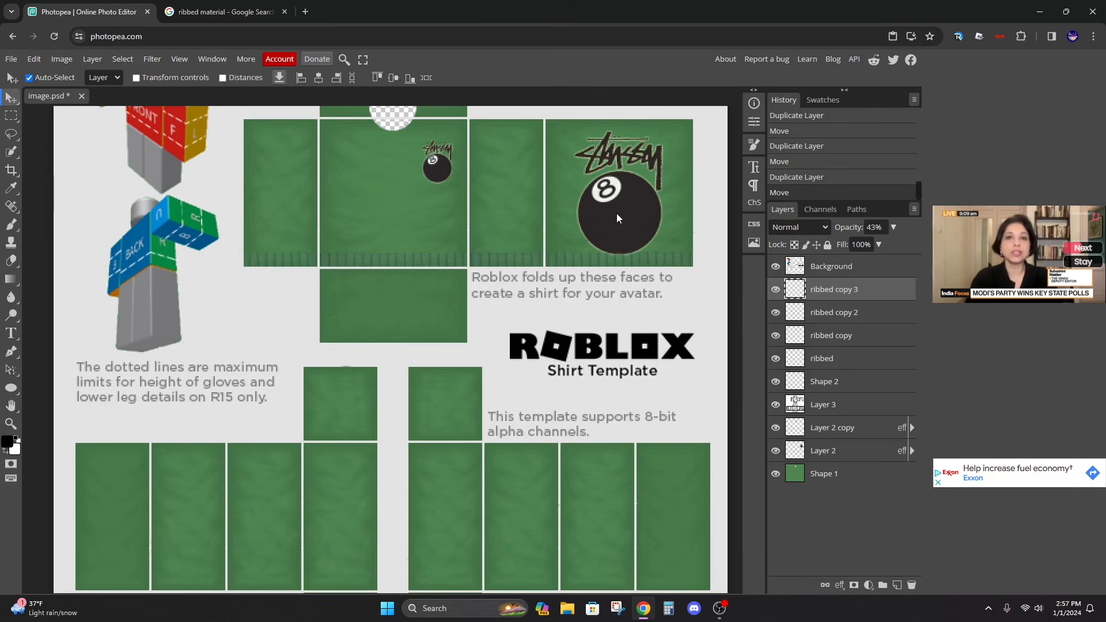
pyautogui.moveTo(616, 213); pyautogui.dragTo(615, 209)
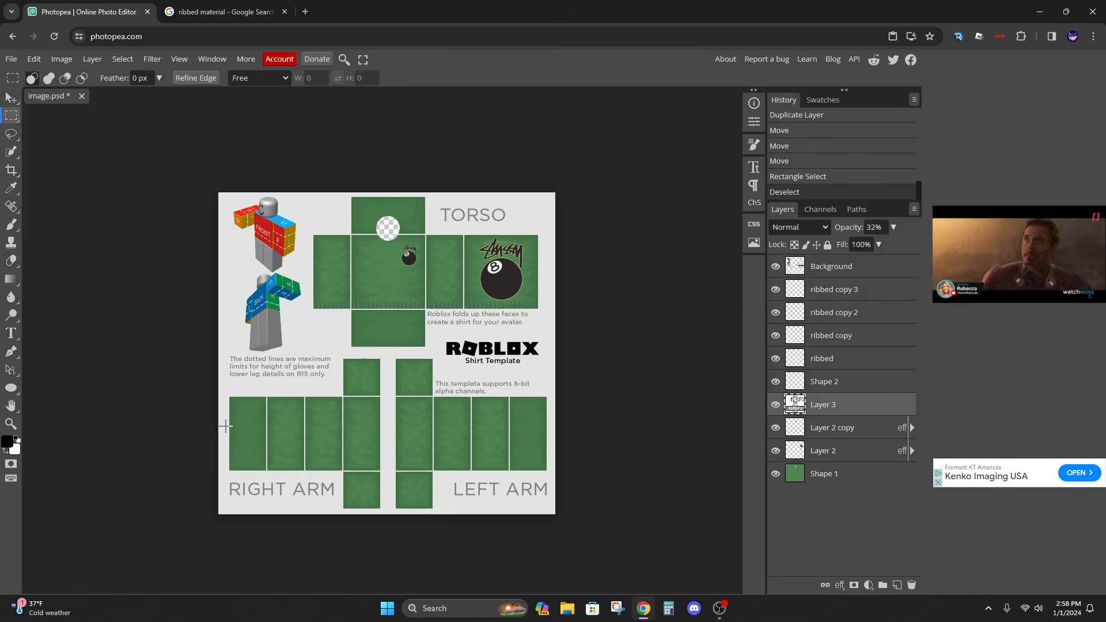
# Select a rectangle over the lower part of both arms and clear the green Shape 1 layer inside it
pyautogui.moveTo(227, 422); pyautogui.dragTo(563, 530)
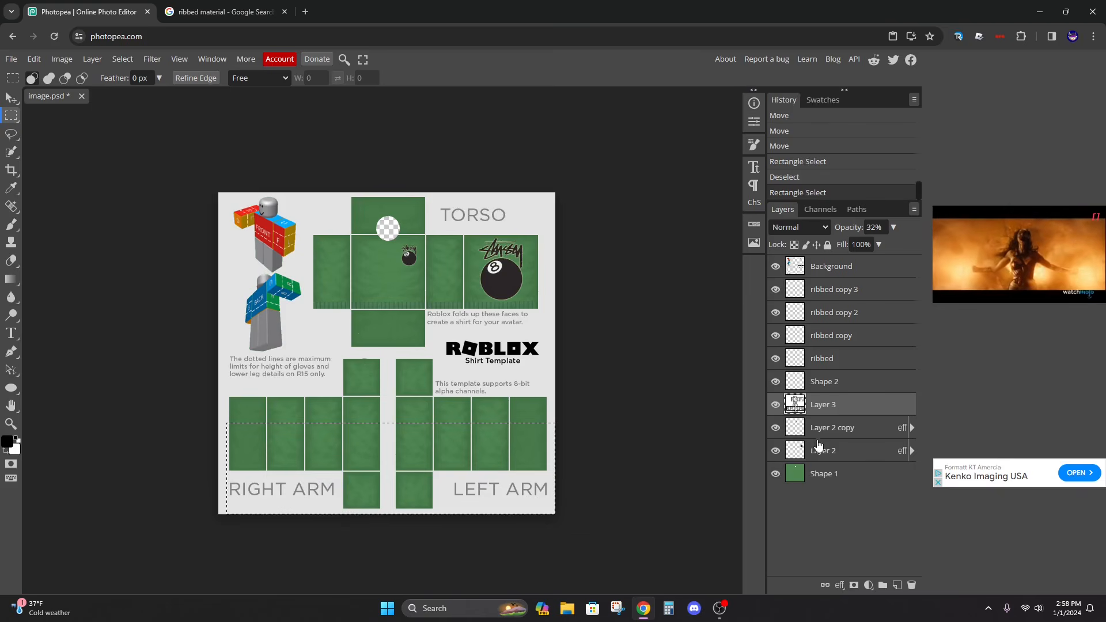
pyautogui.click(835, 474)
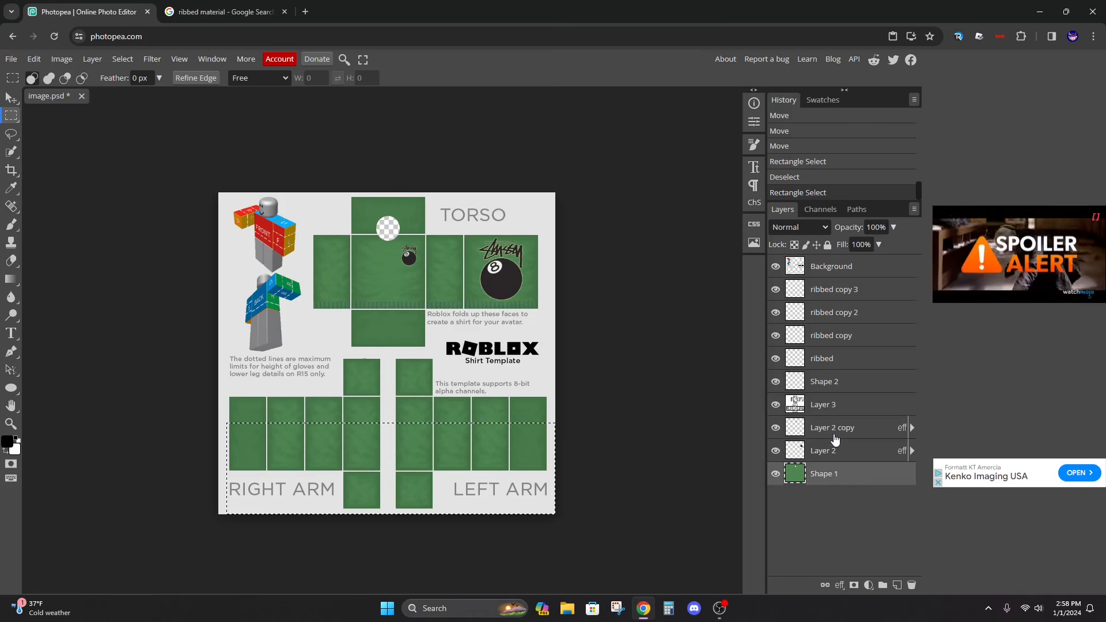
pyautogui.press('Delete')
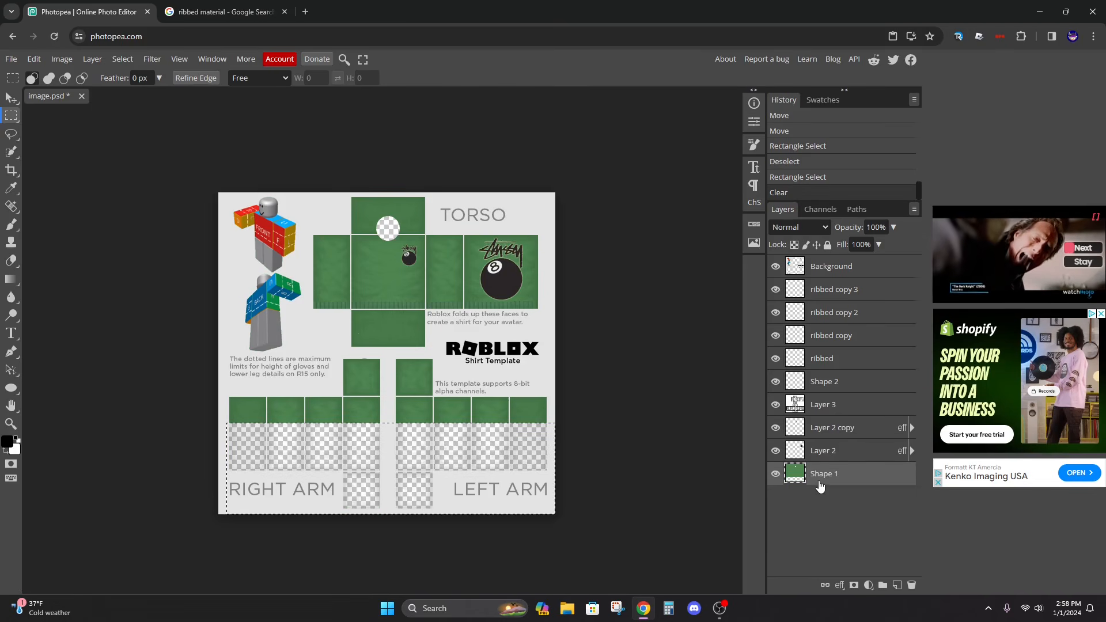
pyautogui.click(92, 57)
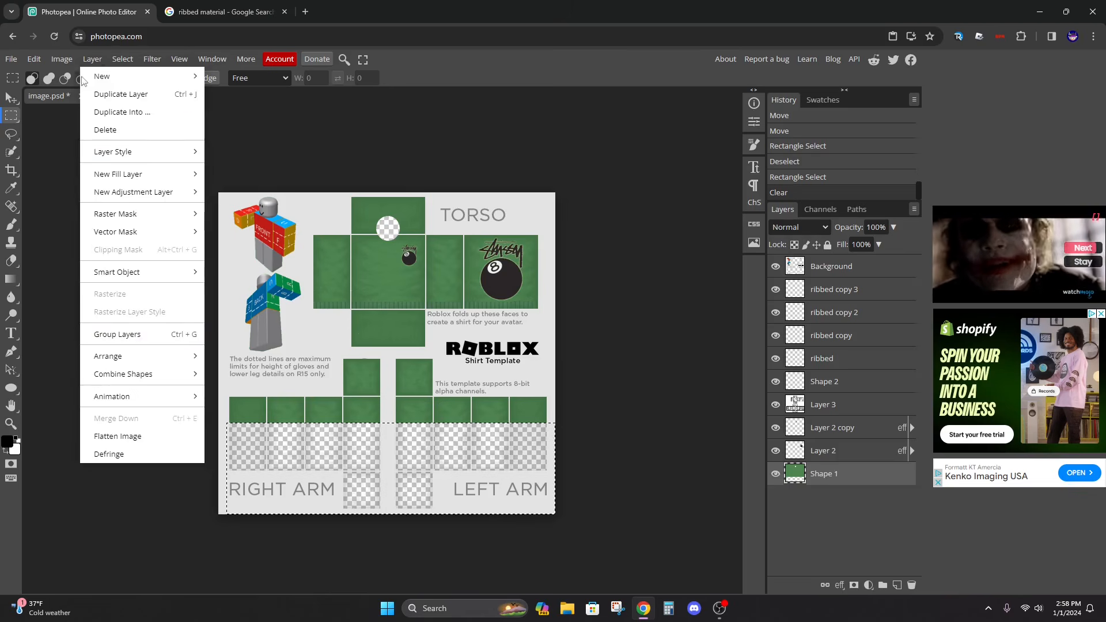
pyautogui.click(86, 60)
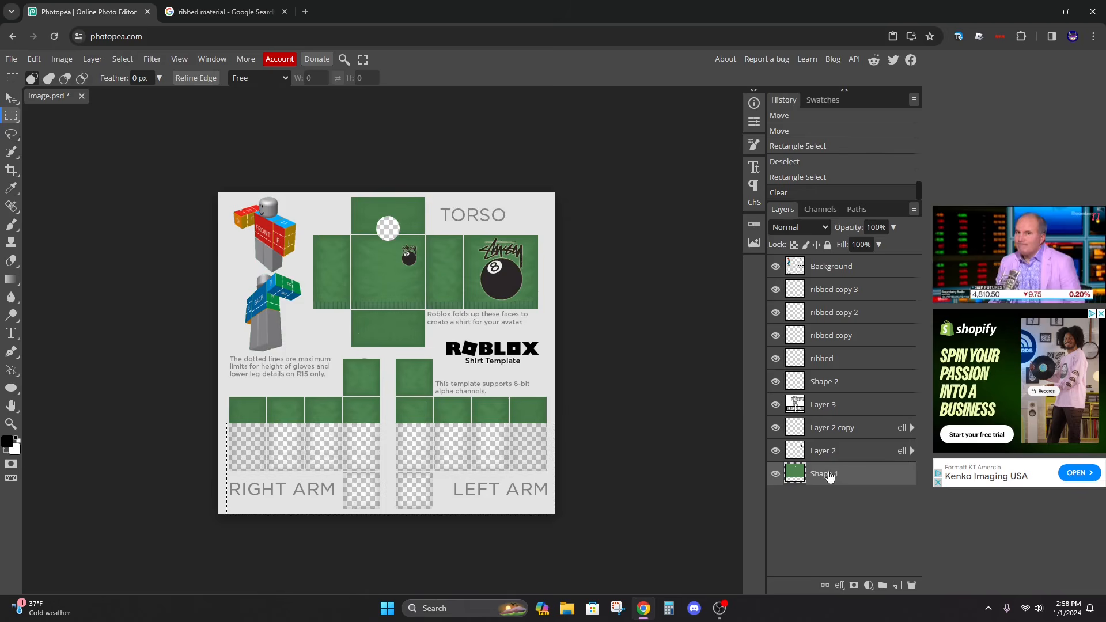
# Clear the same lower-arm area from the Layer 3 shading and remove the selection
pyautogui.click(843, 407)
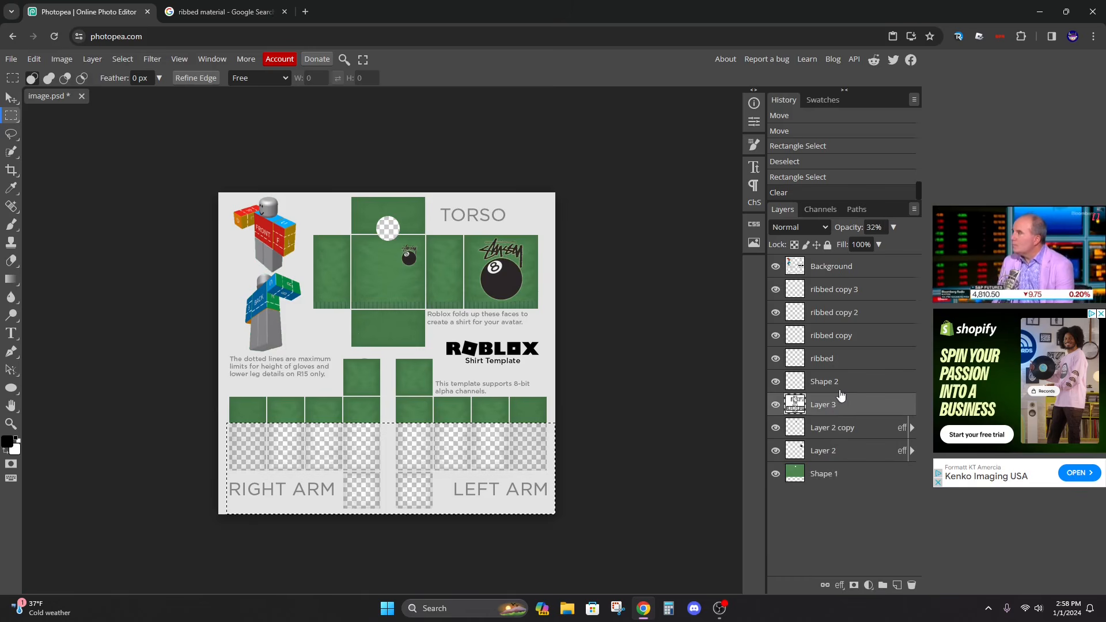
pyautogui.hotkey('ctrl', 'z')
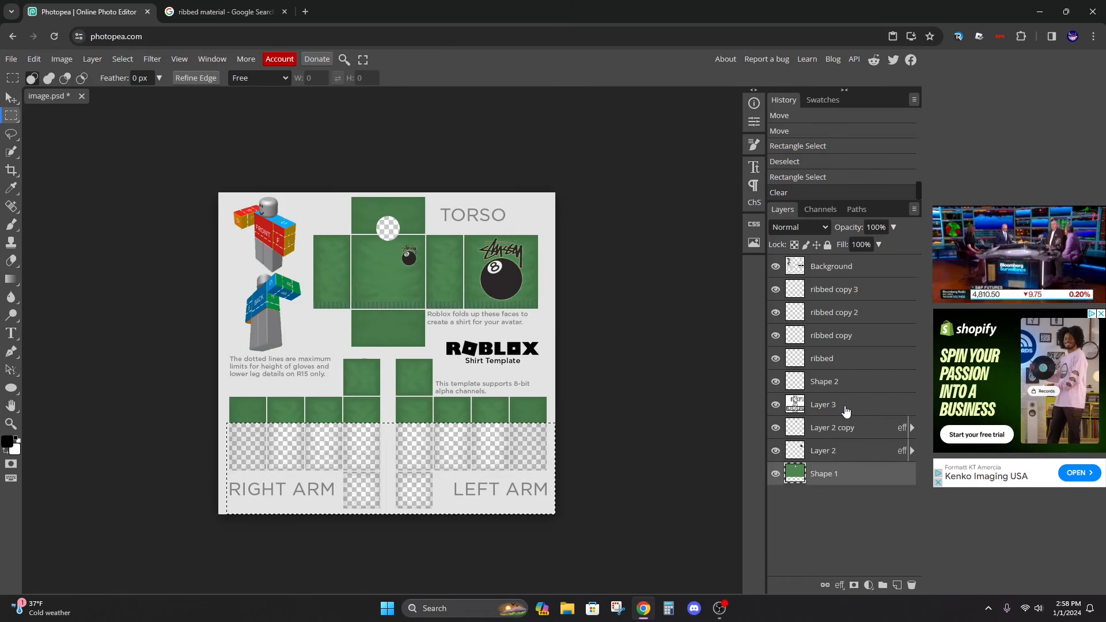
pyautogui.hotkey('ctrl', 'shift', 'z')
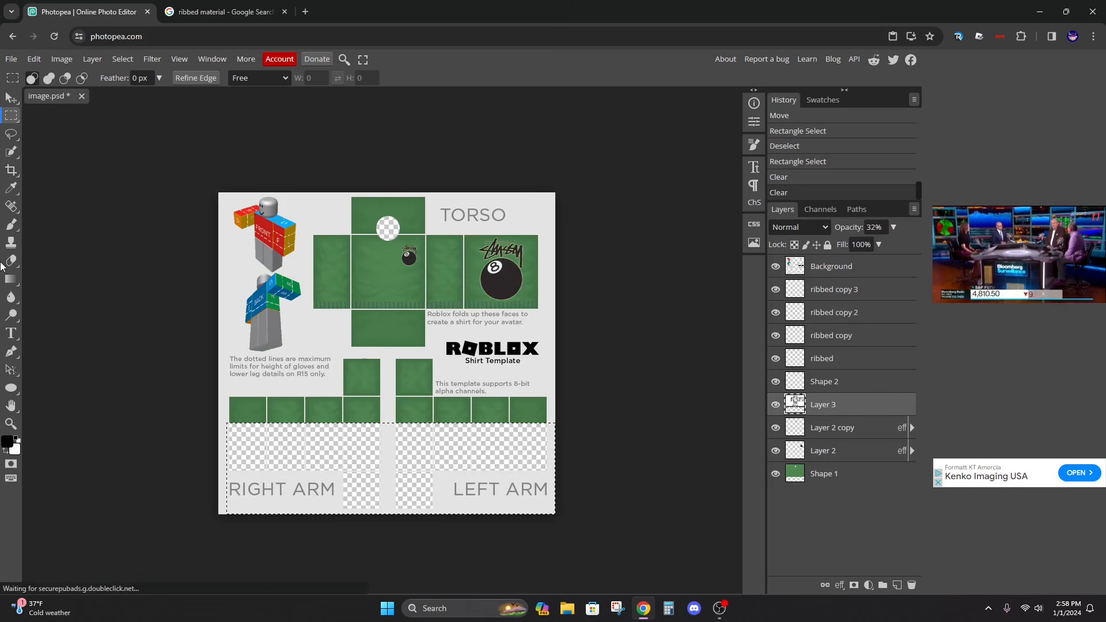
pyautogui.click(63, 155)
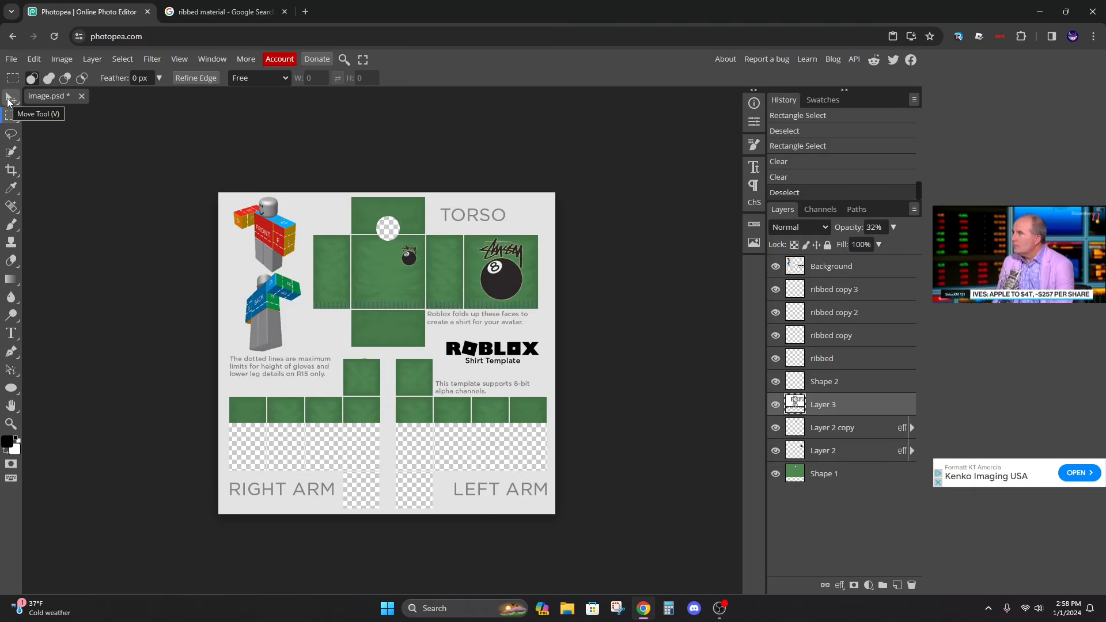
# Reorder Layer 3 to sit directly beneath the Background layer, above all the ribbed layers
pyautogui.click(12, 99)
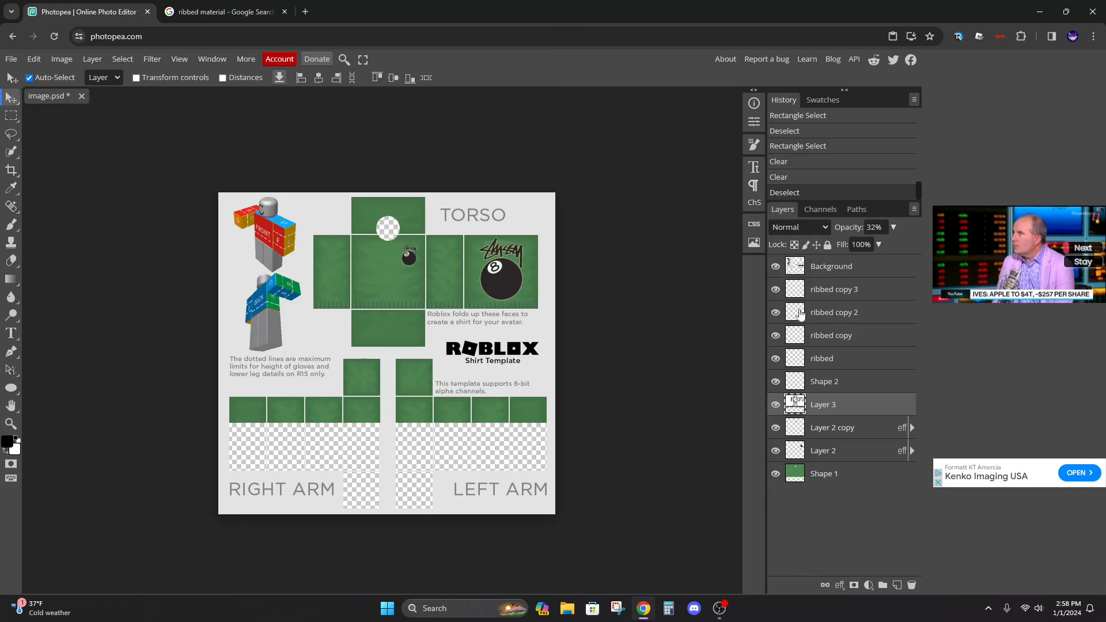
pyautogui.moveTo(841, 408); pyautogui.dragTo(846, 282)
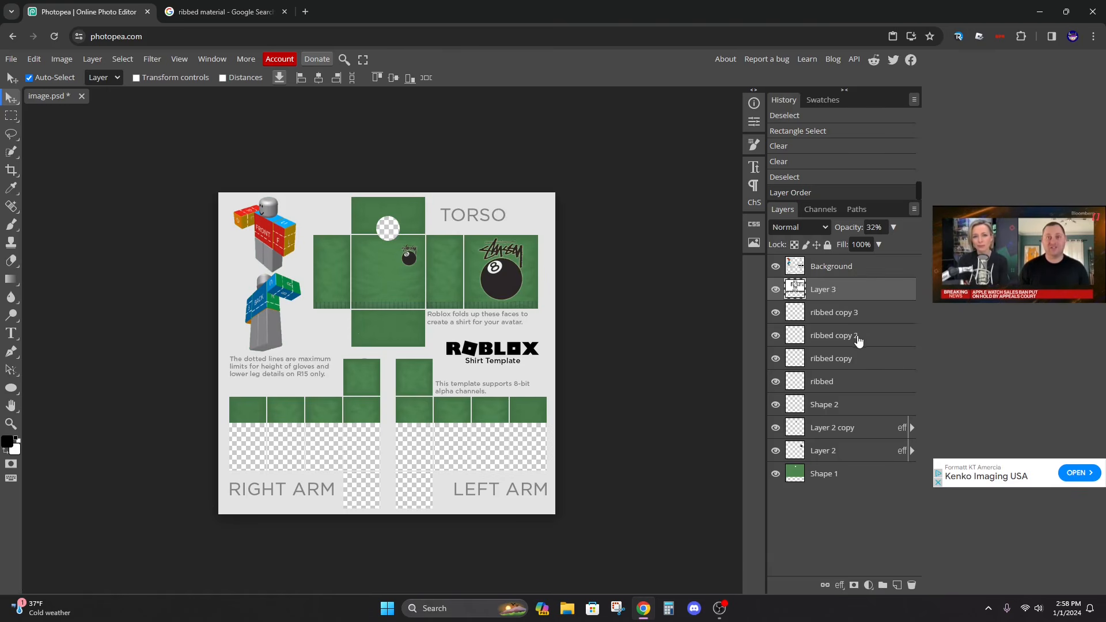
# Try duplicating the ribbed layer onto the lower edge of the right arm's short sleeve, and undo the duplicate and its move
pyautogui.click(852, 382)
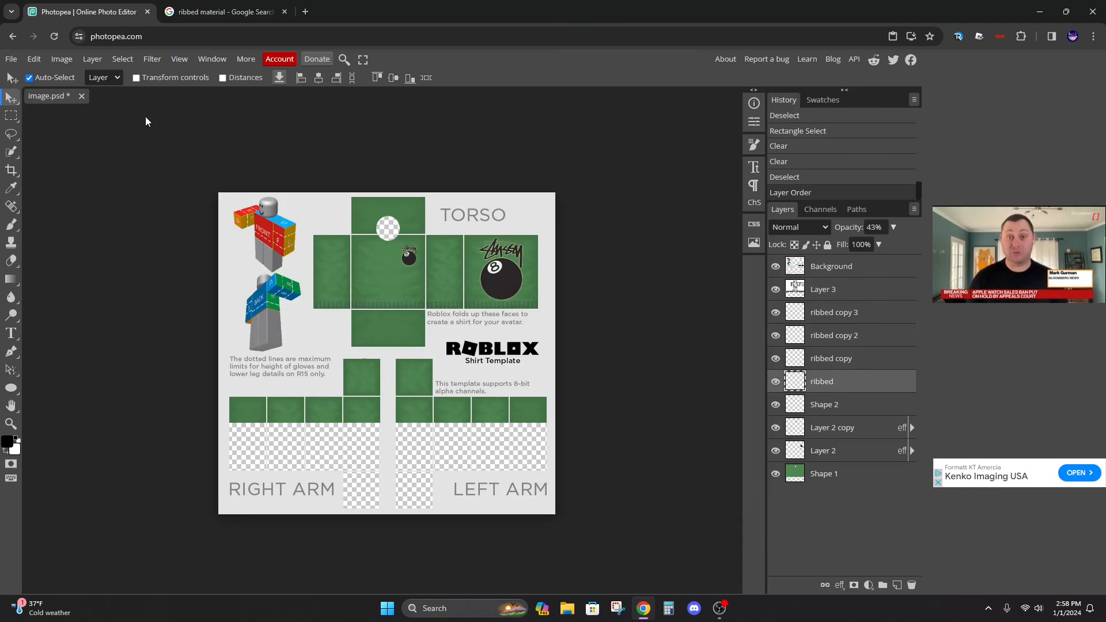
pyautogui.rightClick(846, 381)
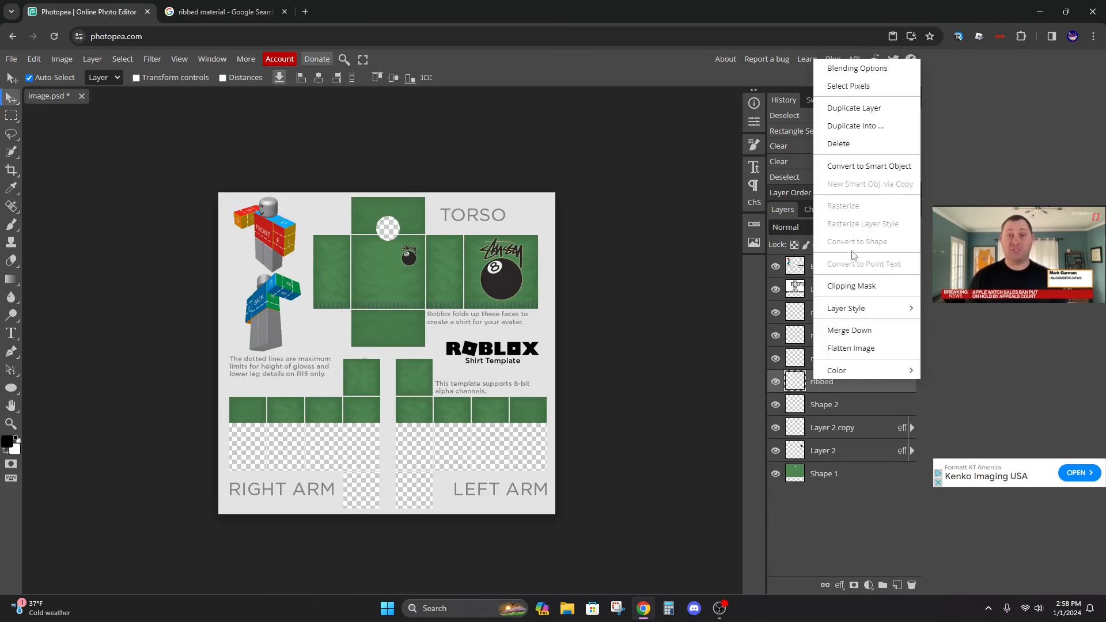
pyautogui.click(864, 107)
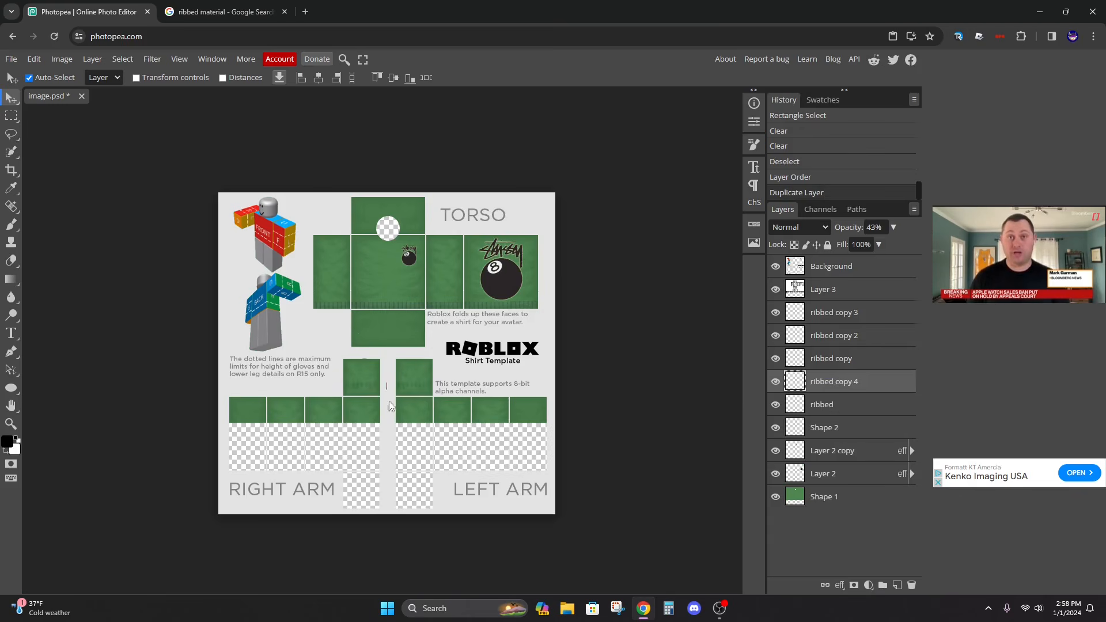
pyautogui.moveTo(330, 414); pyautogui.dragTo(330, 427)
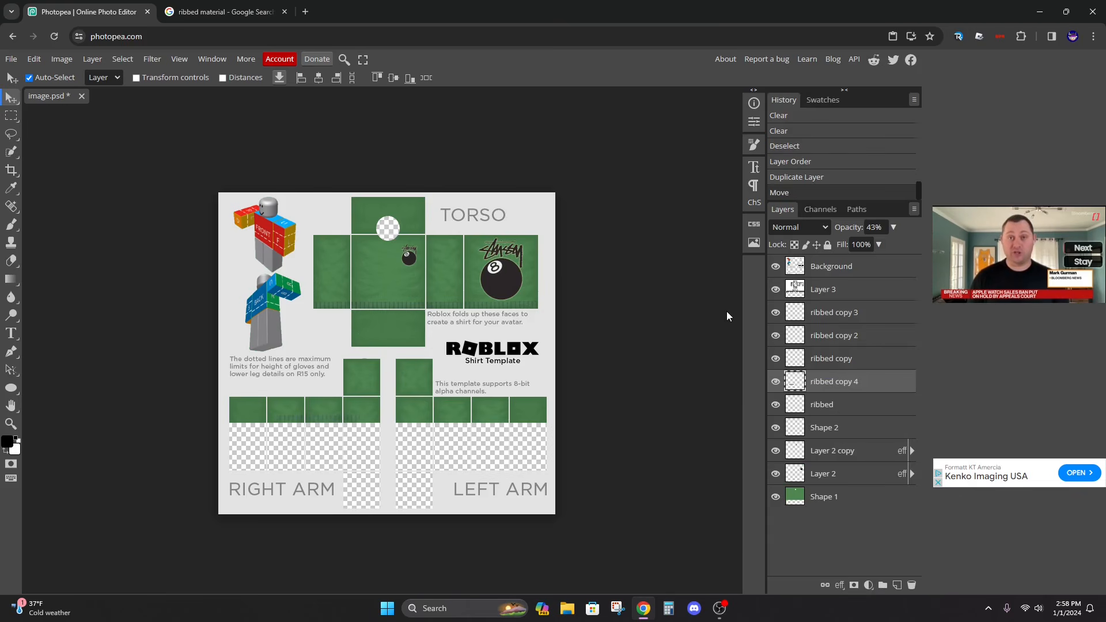
pyautogui.hotkey('ctrl', 'z')
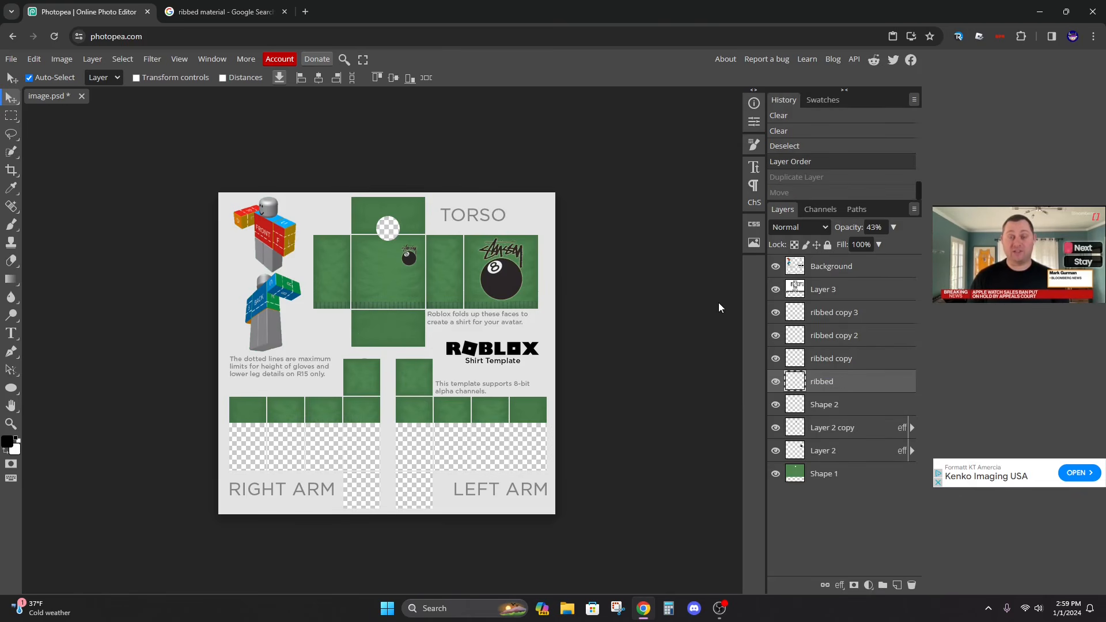
# Duplicate the four ribbed layers together and move the copies onto the lower edges of both short sleeves
pyautogui.keyDown('shift'); pyautogui.click(873, 360); pyautogui.keyUp('shift')
pyautogui.keyDown('shift'); pyautogui.click(869, 340); pyautogui.keyUp('shift')
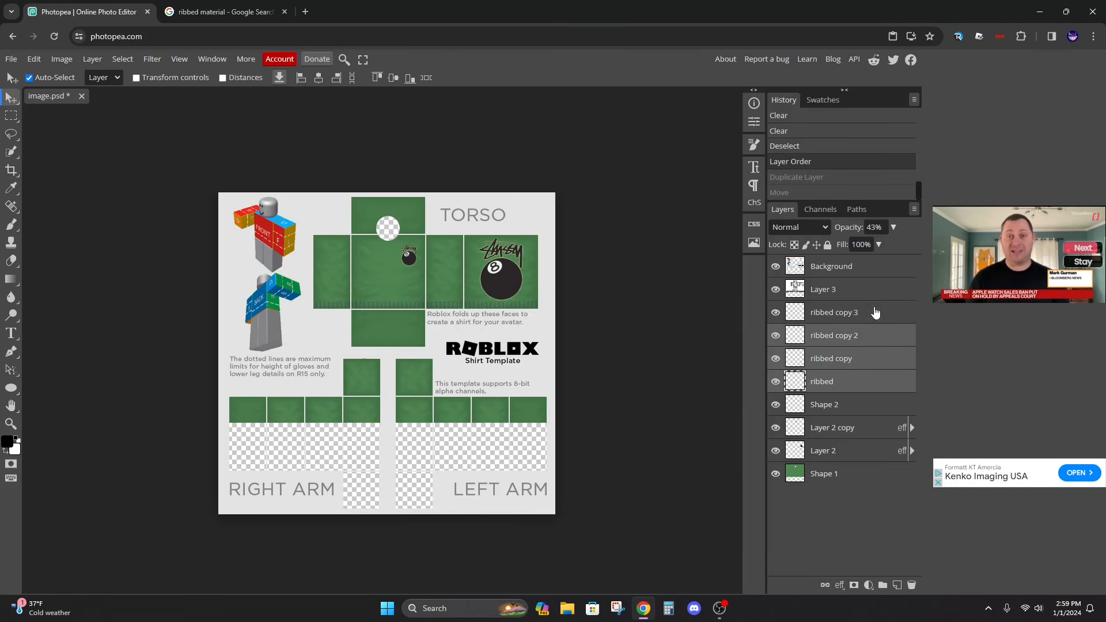
pyautogui.keyDown('shift'); pyautogui.click(875, 311); pyautogui.keyUp('shift')
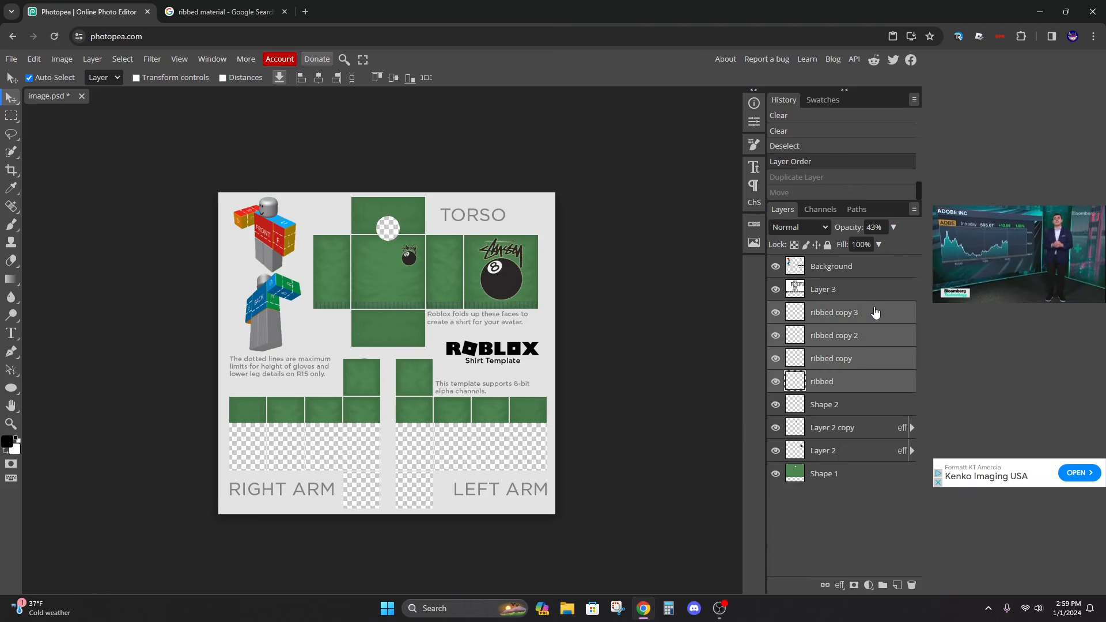
pyautogui.rightClick(869, 329)
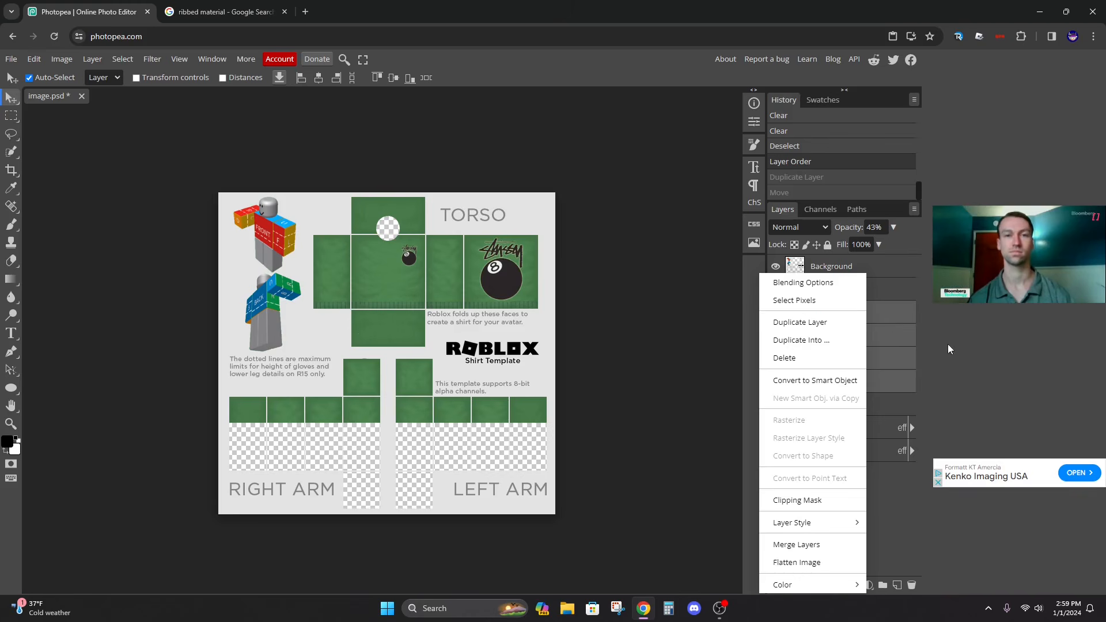
pyautogui.click(849, 327)
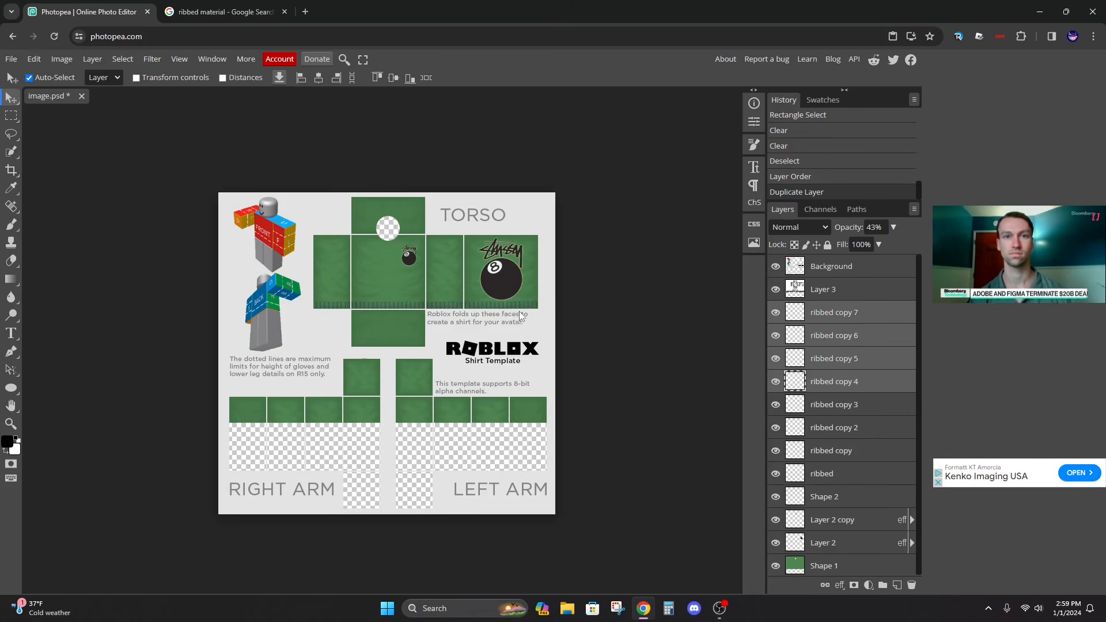
pyautogui.moveTo(481, 310); pyautogui.dragTo(449, 409)
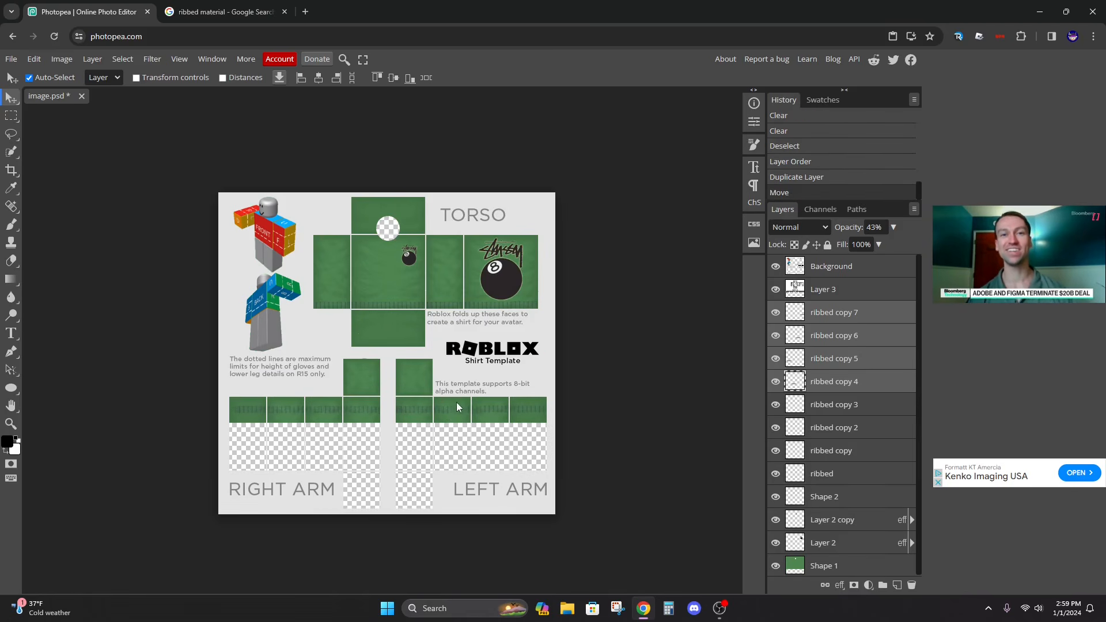
# Group the duplicated ribbed layers, turn off Auto-Select, and align the group with the lower edges of both short sleeves
pyautogui.hotkey('ctrl', 'g')
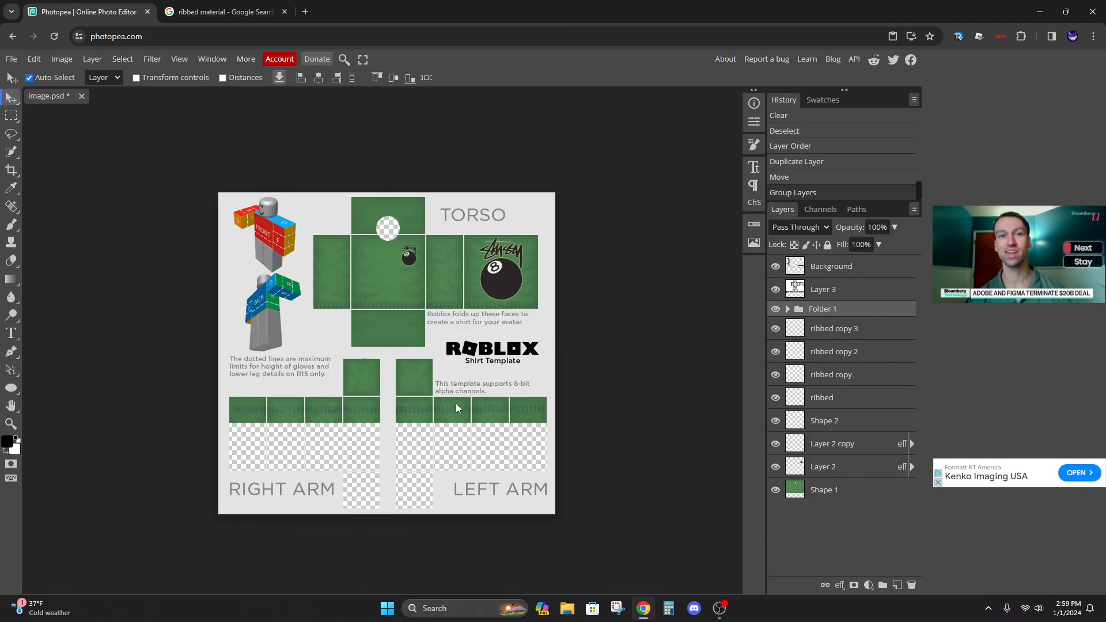
pyautogui.moveTo(445, 405); pyautogui.dragTo(426, 405)
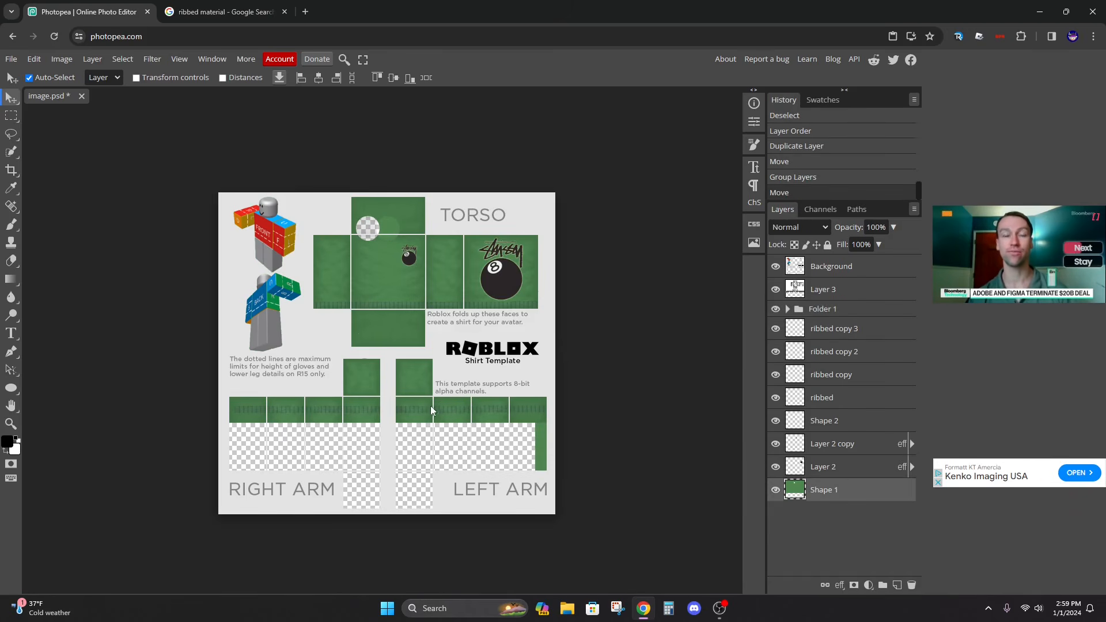
pyautogui.hotkey('ctrl', 'z')
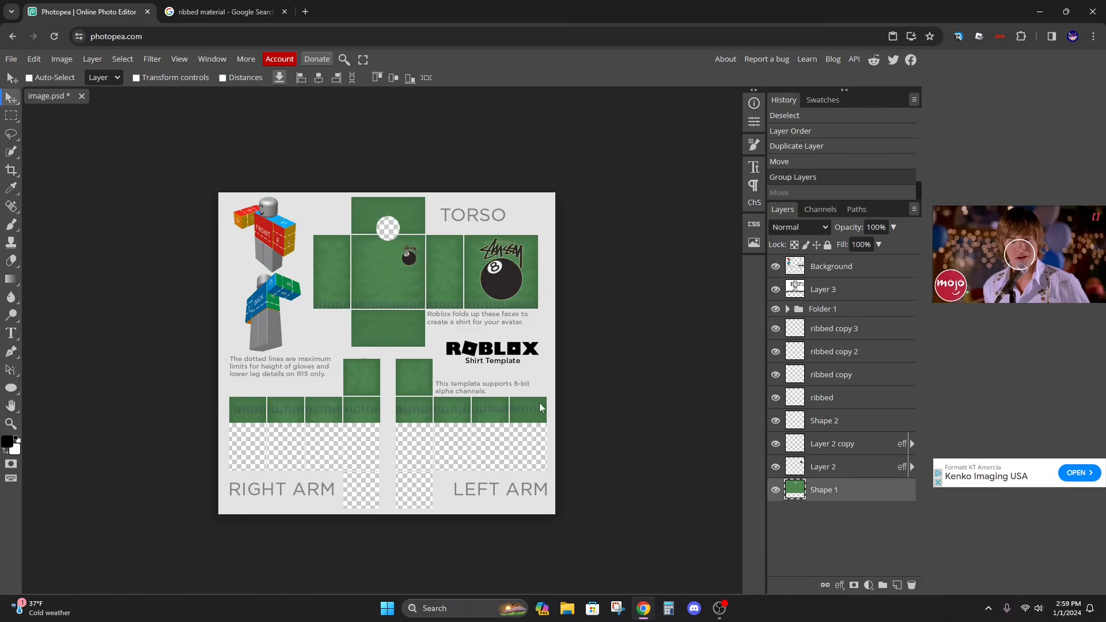
pyautogui.click(862, 310)
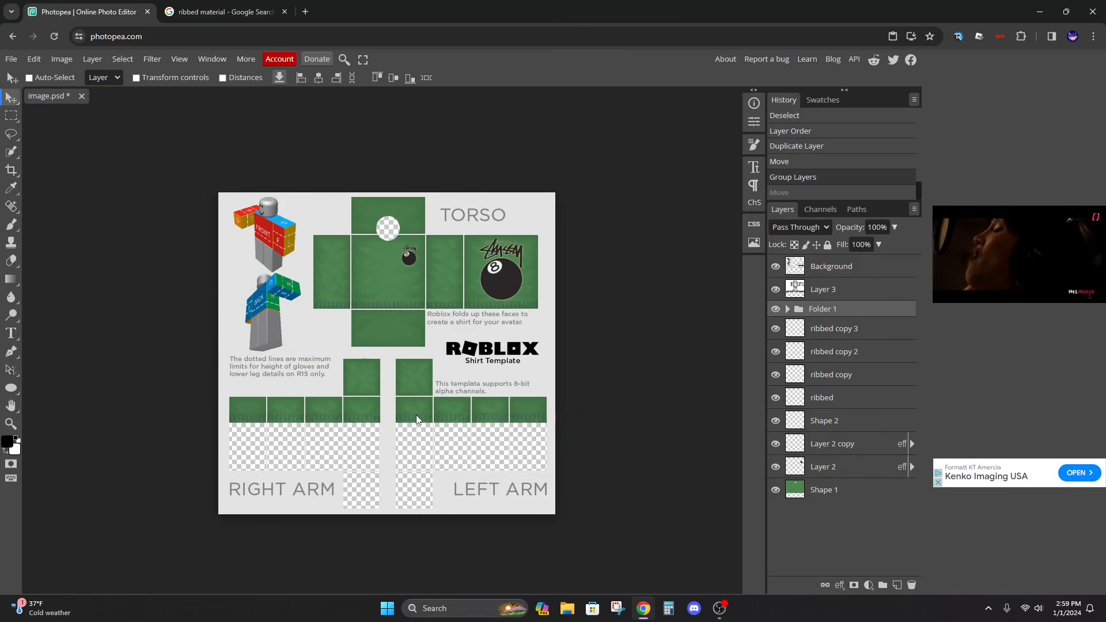
pyautogui.moveTo(416, 416); pyautogui.dragTo(416, 417)
# Free-transform Folder 1 to shorten the sleeve ribbing to 10 px high, keeping its lower edge on the sleeve hem
pyautogui.hotkey('ctrl', '+')
pyautogui.hotkey('ctrl', '+')
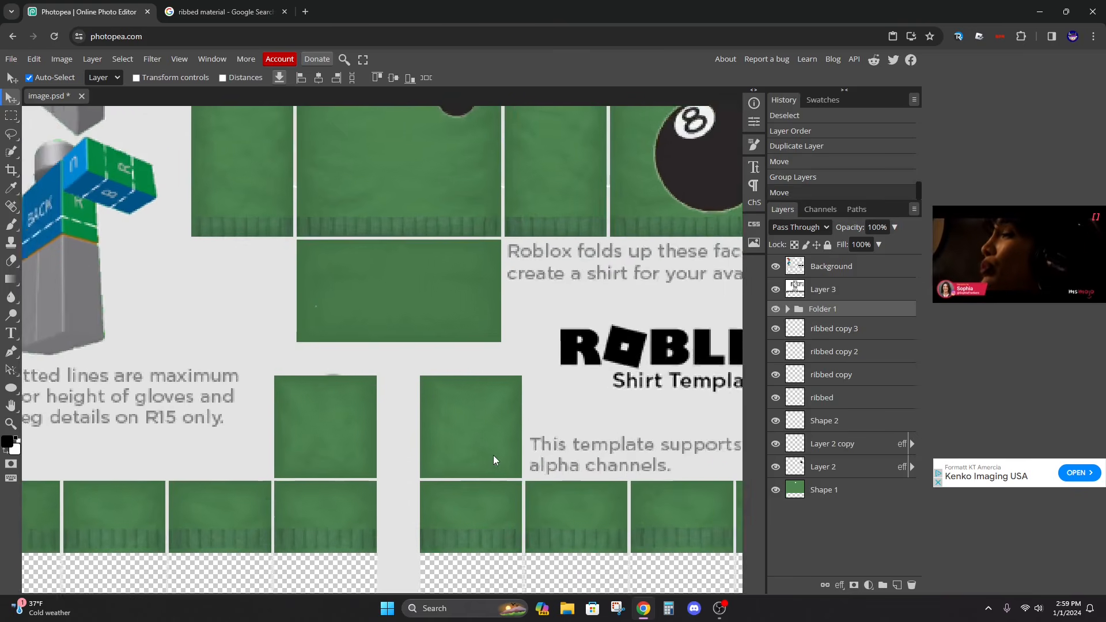
pyautogui.scroll(-5, 390, 382)
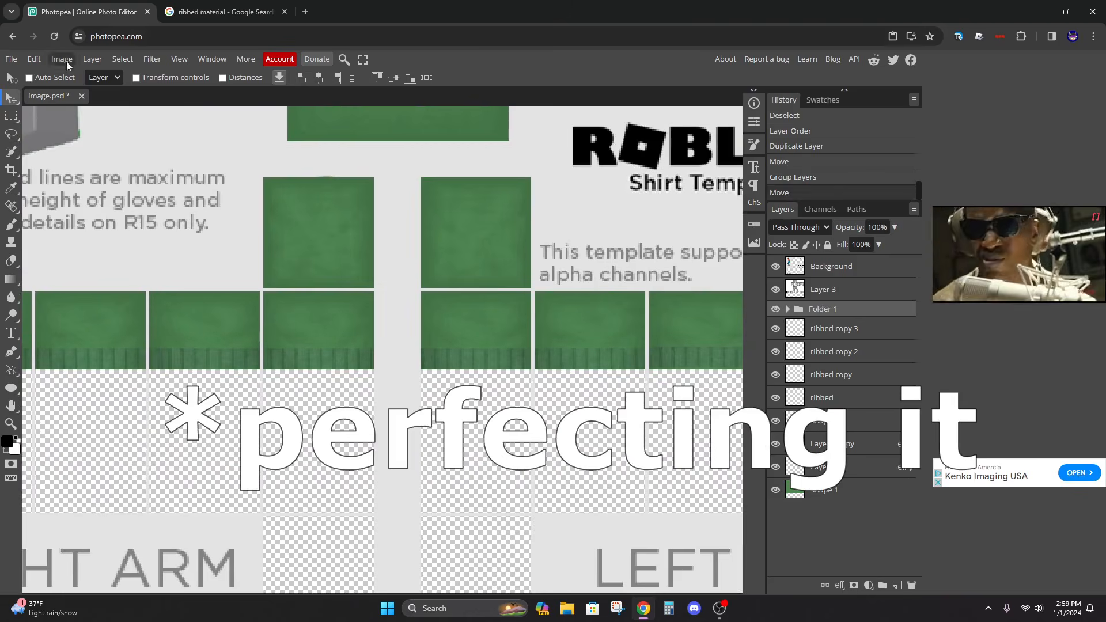
pyautogui.hotkey('ctrl', 't')
pyautogui.moveTo(404, 349); pyautogui.dragTo(404, 348)
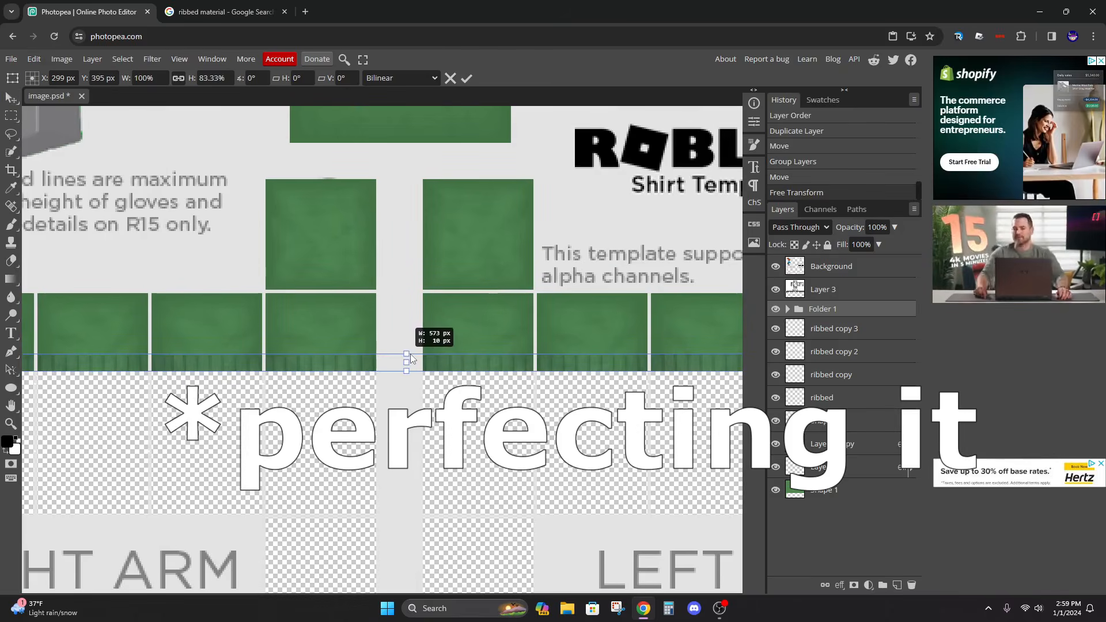
pyautogui.press('Return')
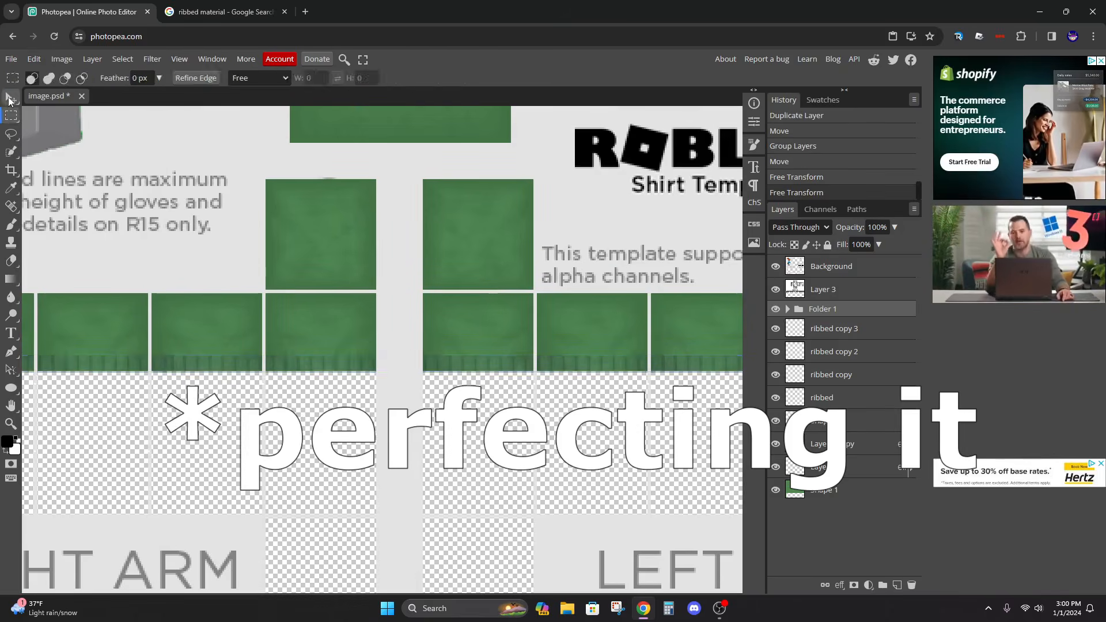
# Select a rectangle directly below both short sleeves, clear stray pixels inside it on the affected layers, and deselect
pyautogui.hotkey('ctrl', '-')
pyautogui.hotkey('ctrl', '-')
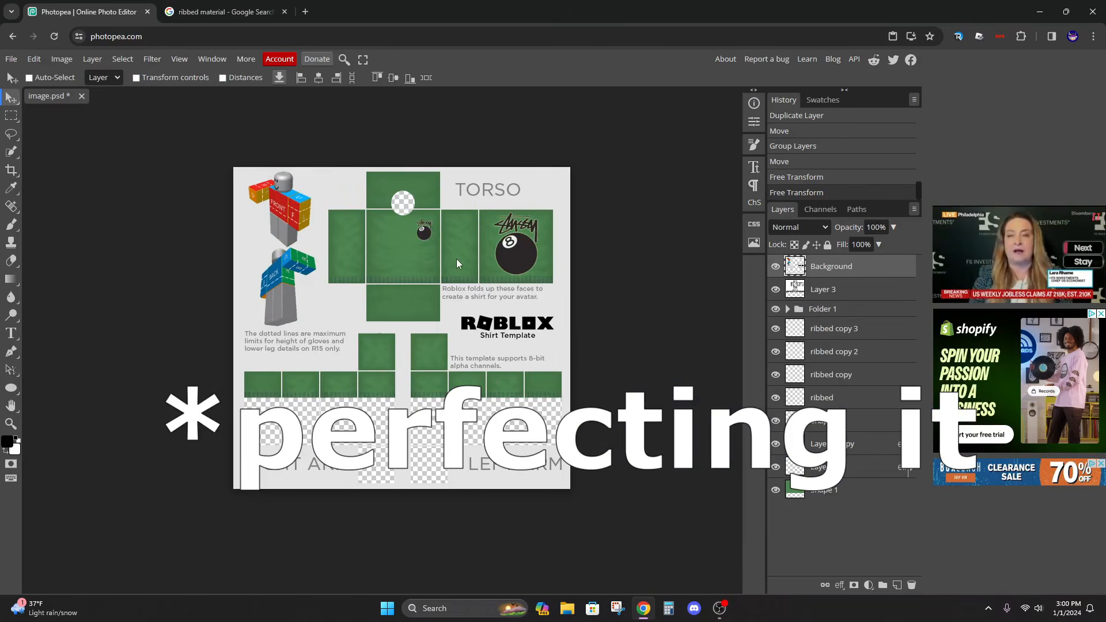
pyautogui.hotkey('ctrl', '+')
pyautogui.hotkey('ctrl', '+')
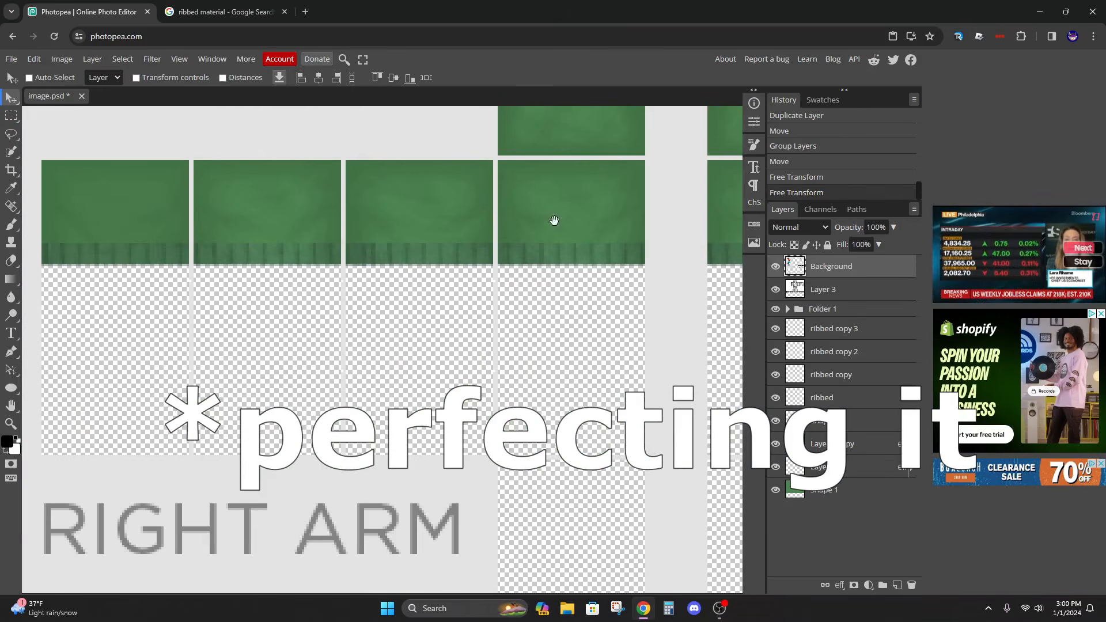
pyautogui.press('m')
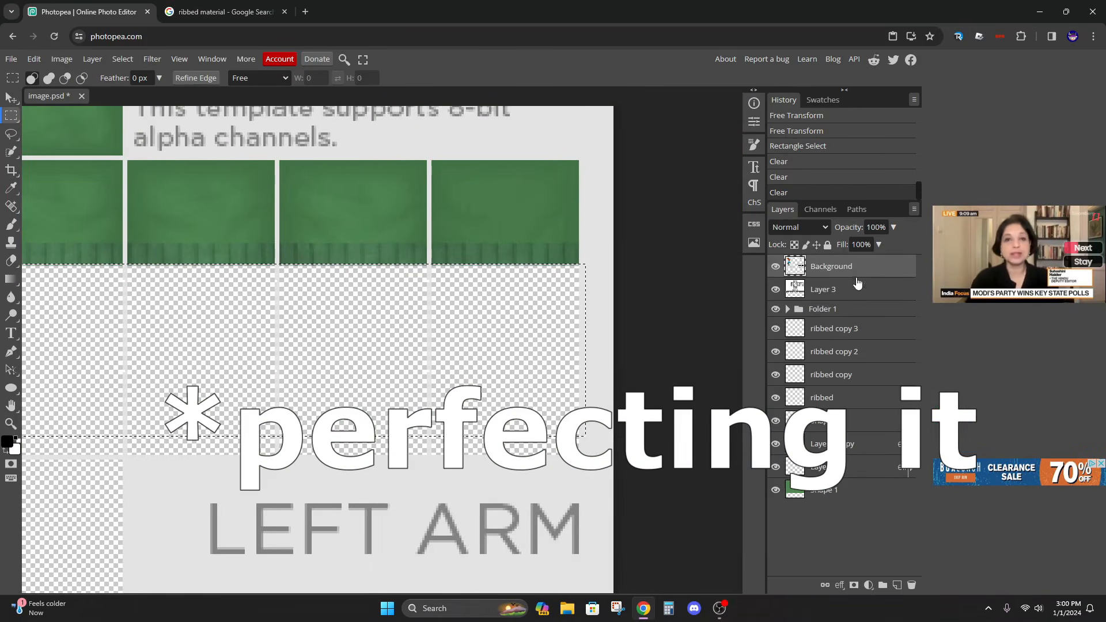
pyautogui.click(853, 377)
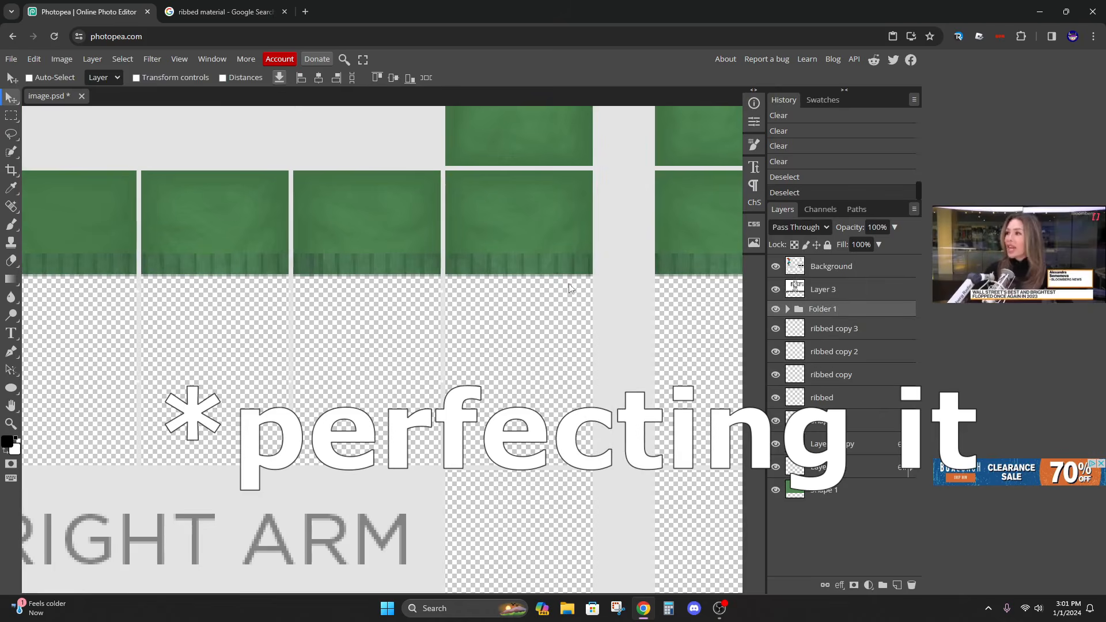
pyautogui.hotkey('ctrl', '-')
pyautogui.hotkey('ctrl', '-')
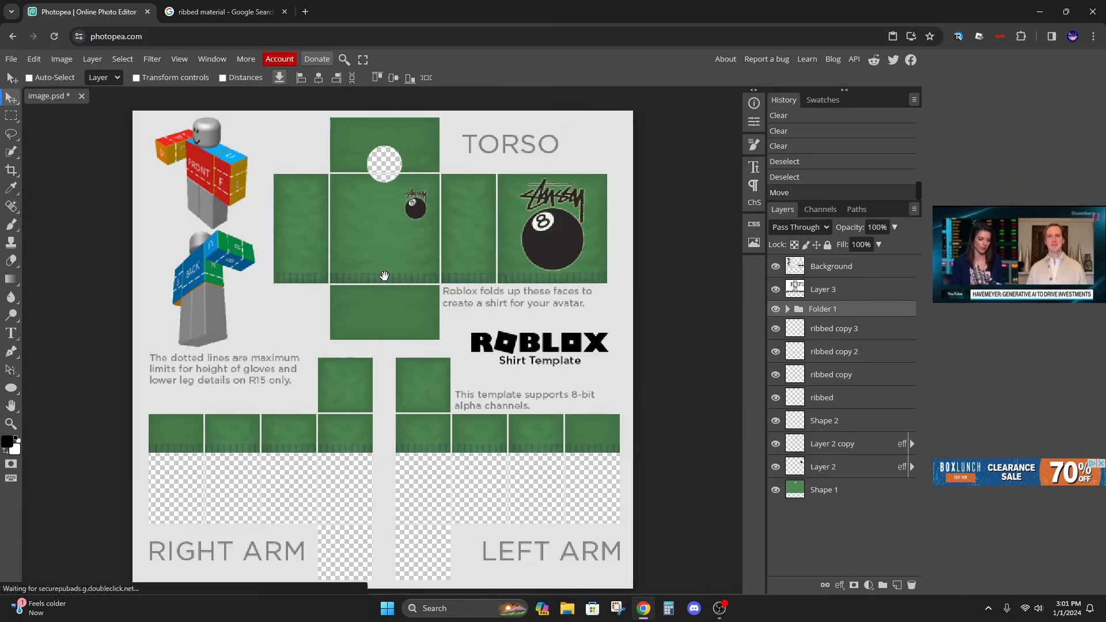
# Draw a green ellipse slightly larger than the neck hole around it, and place its layer directly above Layer 3
pyautogui.moveTo(391, 276); pyautogui.dragTo(424, 376)
pyautogui.click(21, 390)
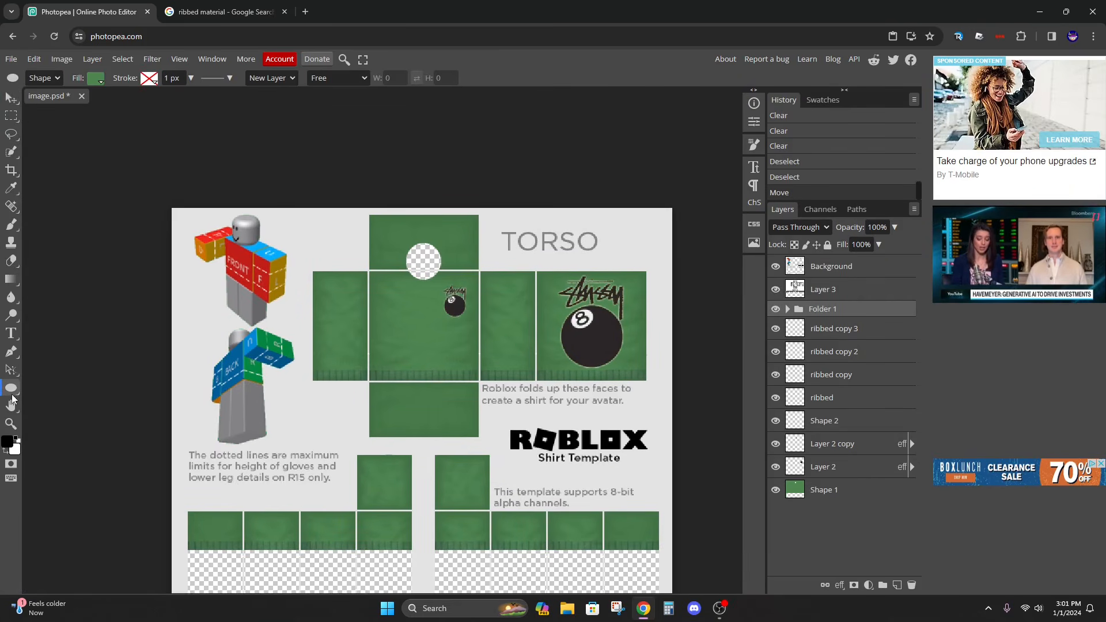
pyautogui.click(81, 409)
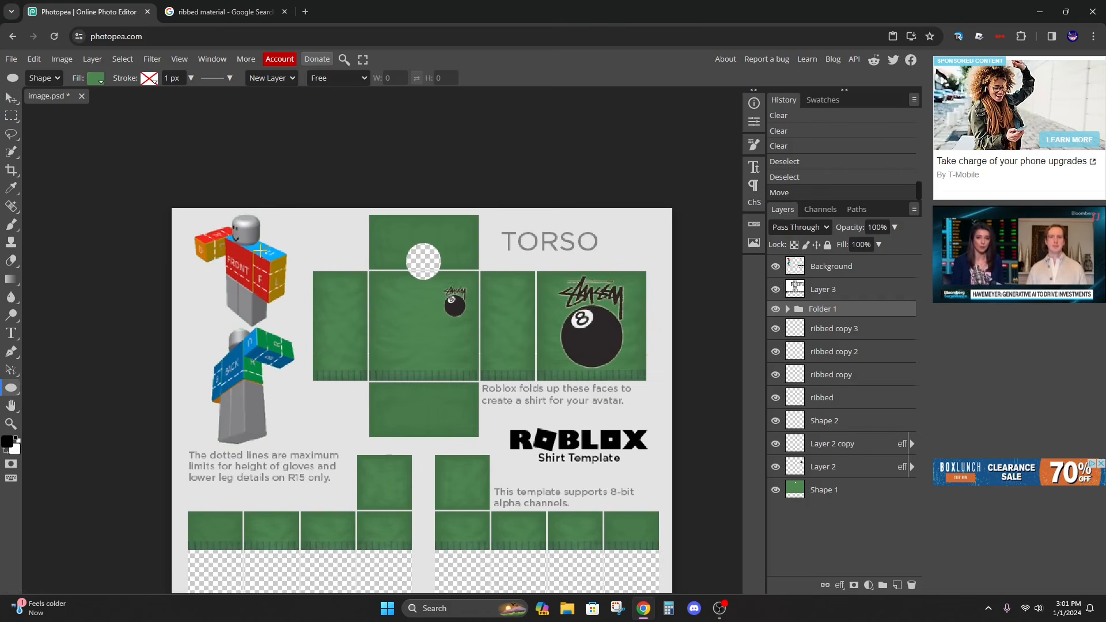
pyautogui.scroll(3, 414, 246)
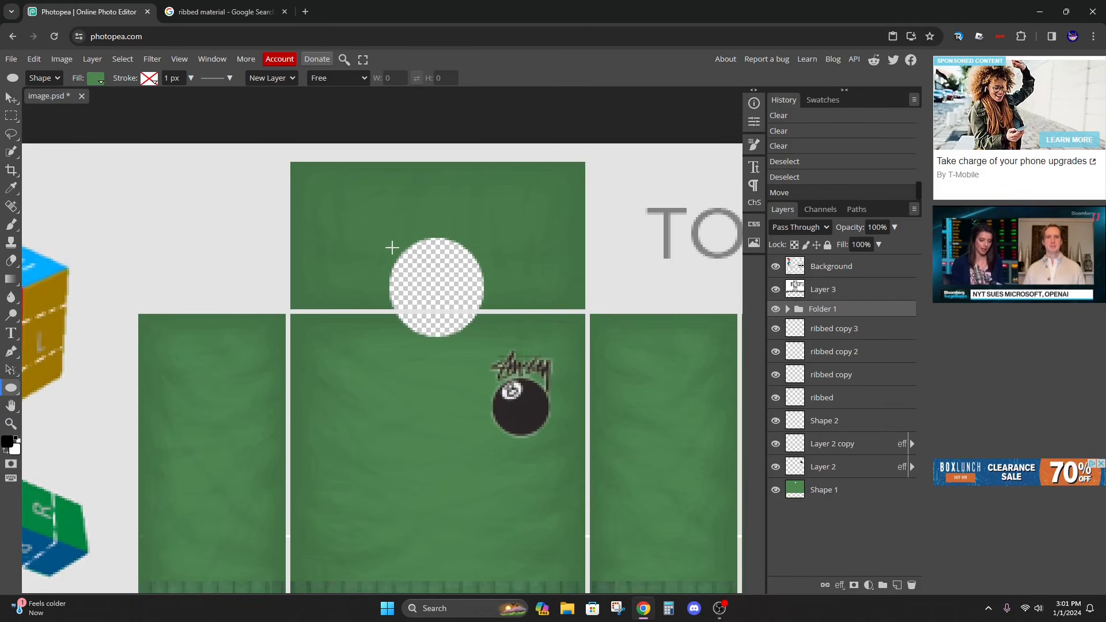
pyautogui.moveTo(379, 225); pyautogui.dragTo(492, 345)
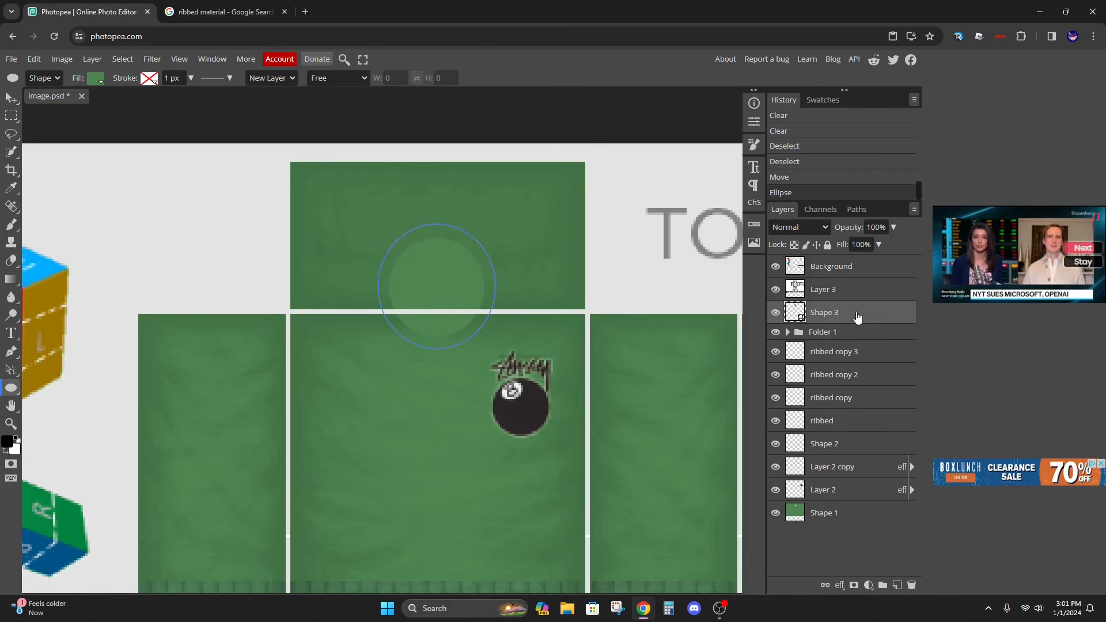
pyautogui.moveTo(857, 316); pyautogui.dragTo(859, 285)
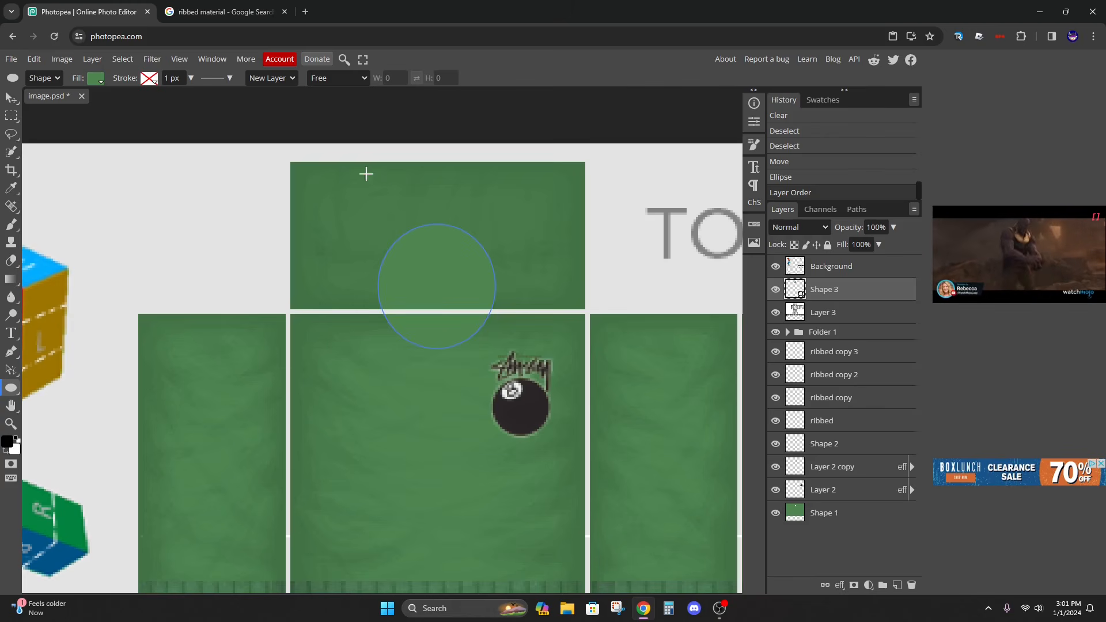
# Try a slightly darker green fill on the neckline ellipse, rasterize the layer, and undo both changes
pyautogui.click(96, 78)
pyautogui.click(105, 125)
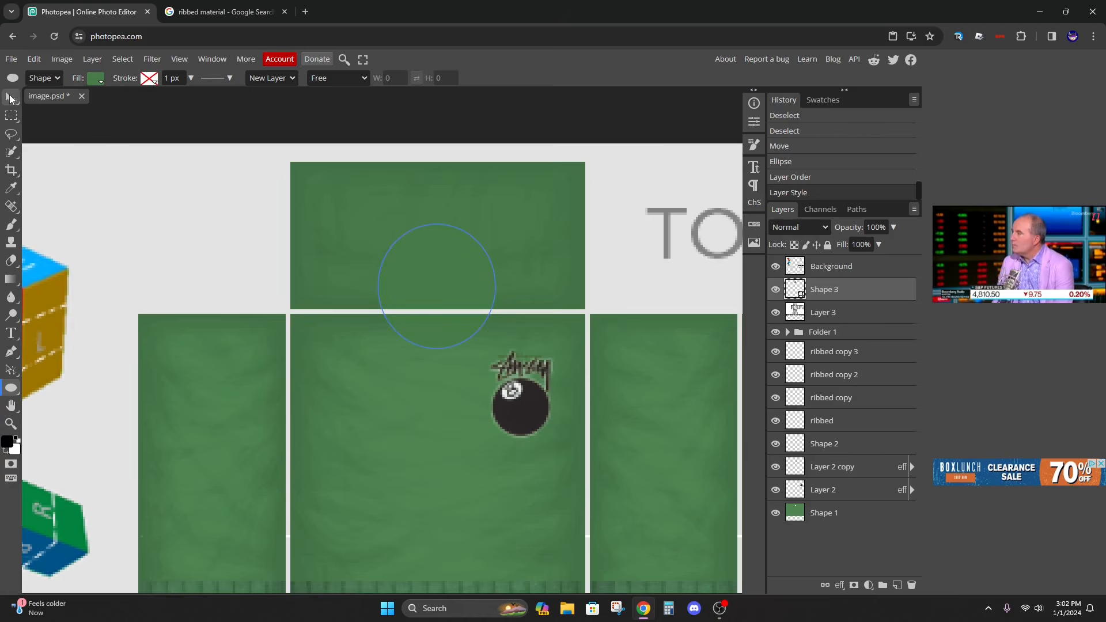
pyautogui.click(11, 98)
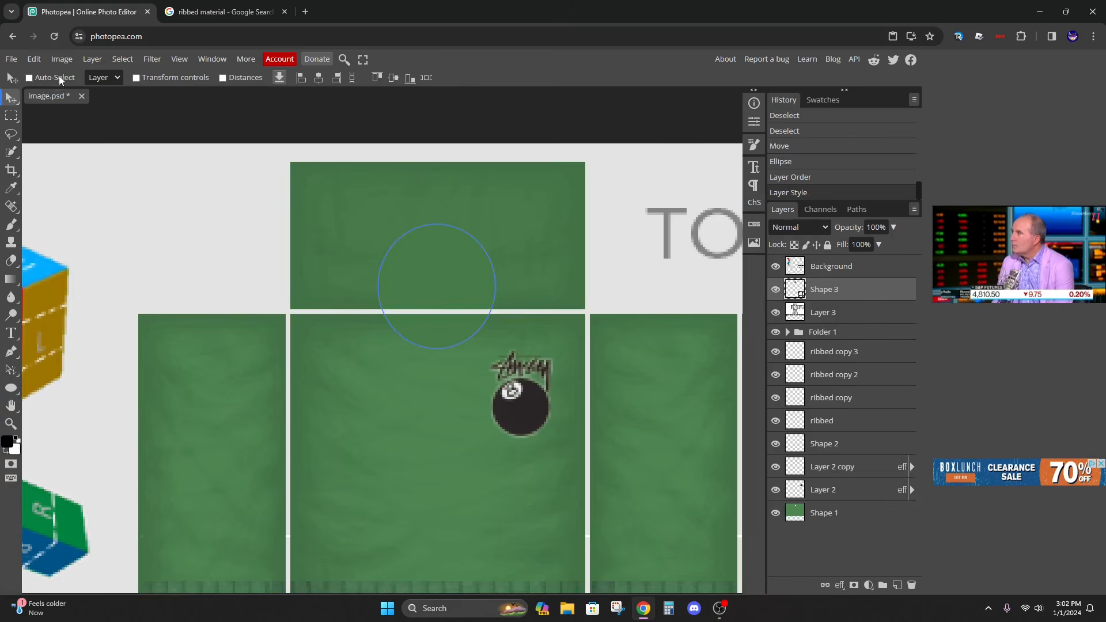
pyautogui.click(89, 61)
pyautogui.click(167, 294)
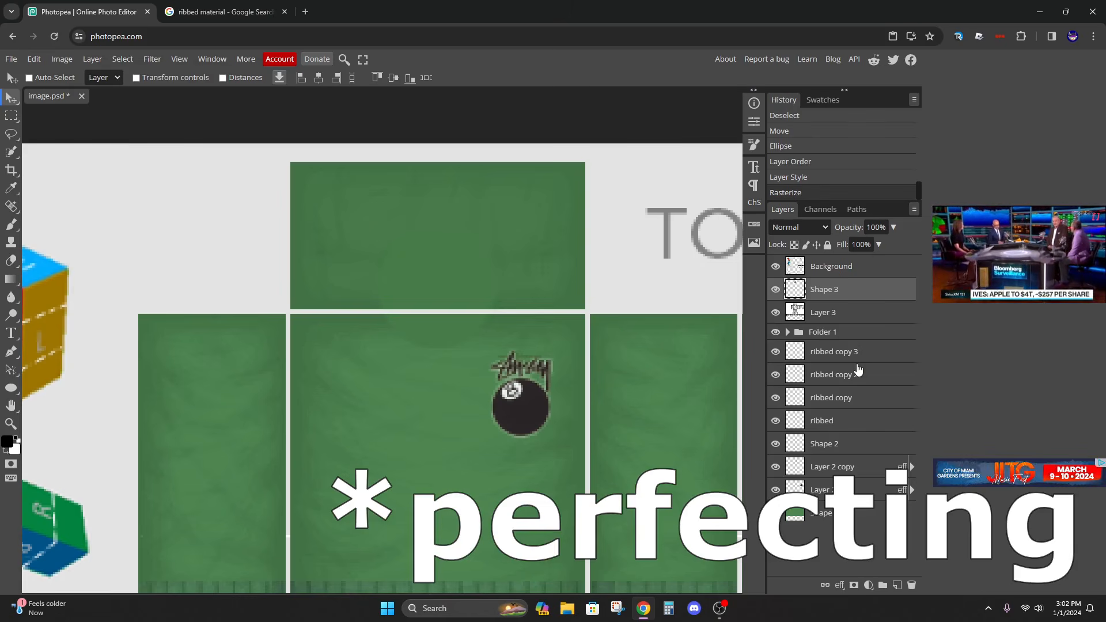
pyautogui.hotkey('ctrl', 'z')
pyautogui.hotkey('ctrl', 'z')
# Set the neckline ellipse's fill to a noticeably darker green than the shirt and rasterize the Shape 3 layer
pyautogui.click(11, 388)
pyautogui.click(88, 77)
pyautogui.click(104, 125)
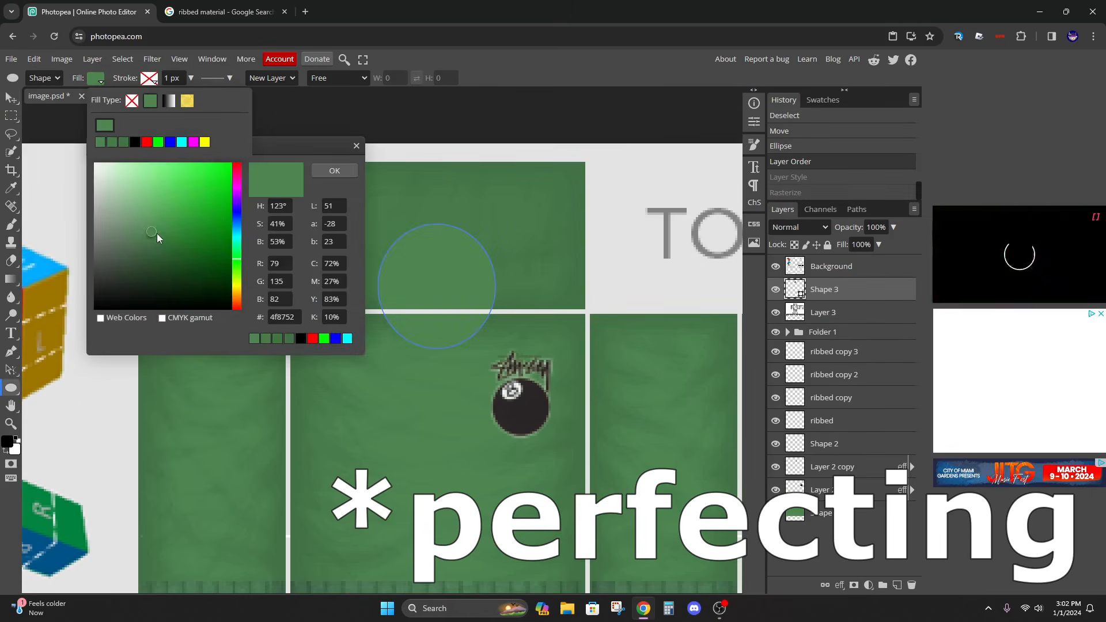
pyautogui.click(153, 250)
pyautogui.click(333, 171)
pyautogui.click(92, 60)
pyautogui.click(112, 253)
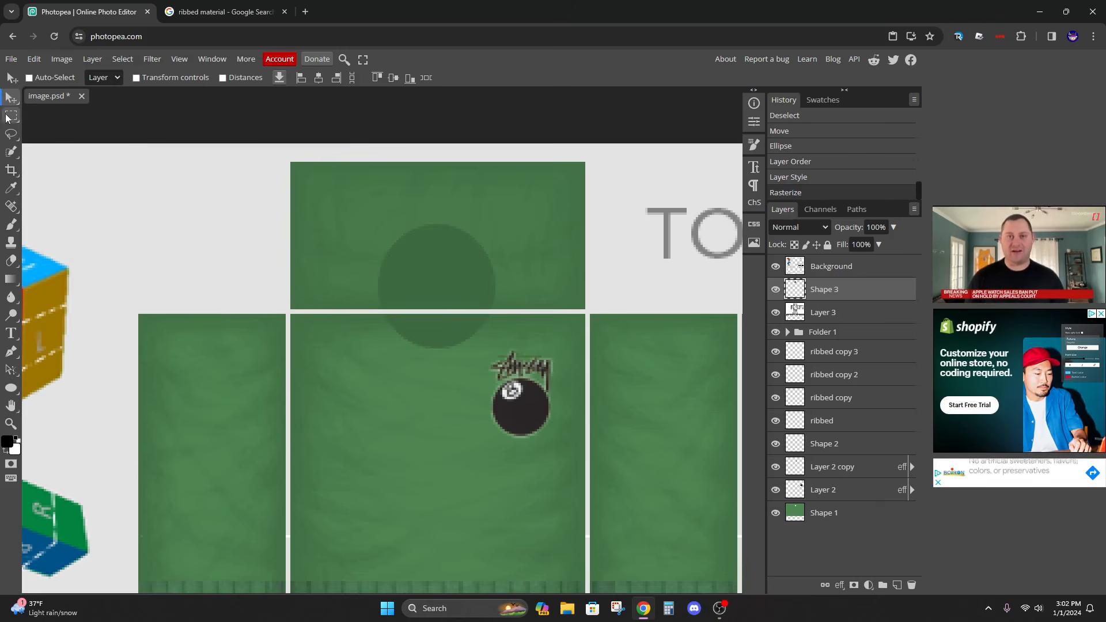
# Make an elliptical selection centred inside the dark neckline circle, clear it from Shape 3 to leave a collar ring, and deselect
pyautogui.rightClick(12, 117)
pyautogui.click(53, 134)
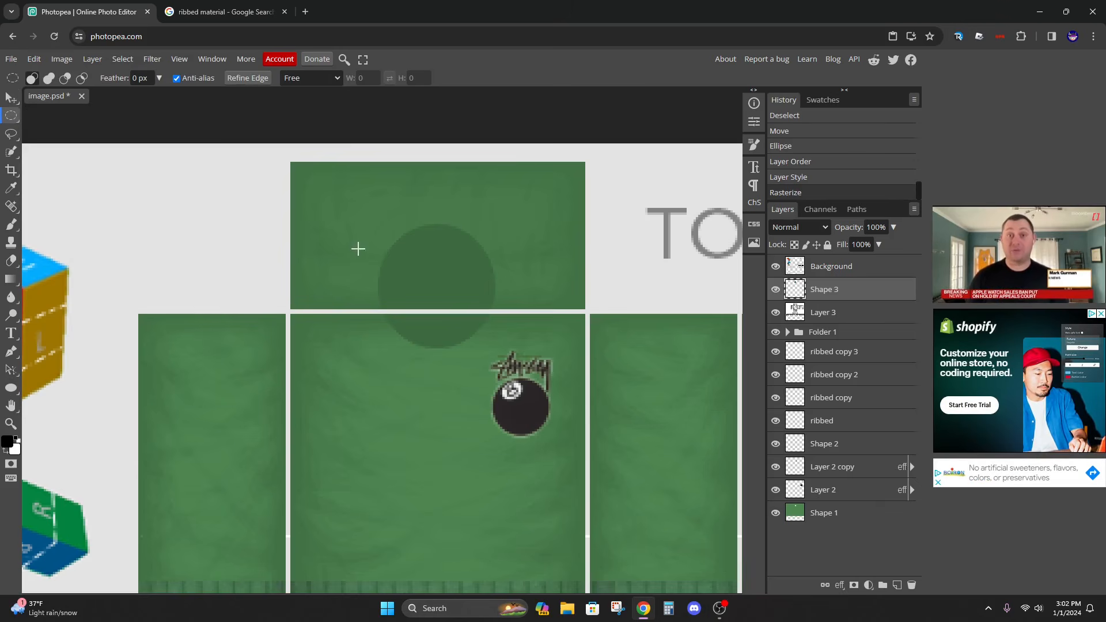
pyautogui.moveTo(406, 245); pyautogui.dragTo(457, 302)
pyautogui.click(403, 243)
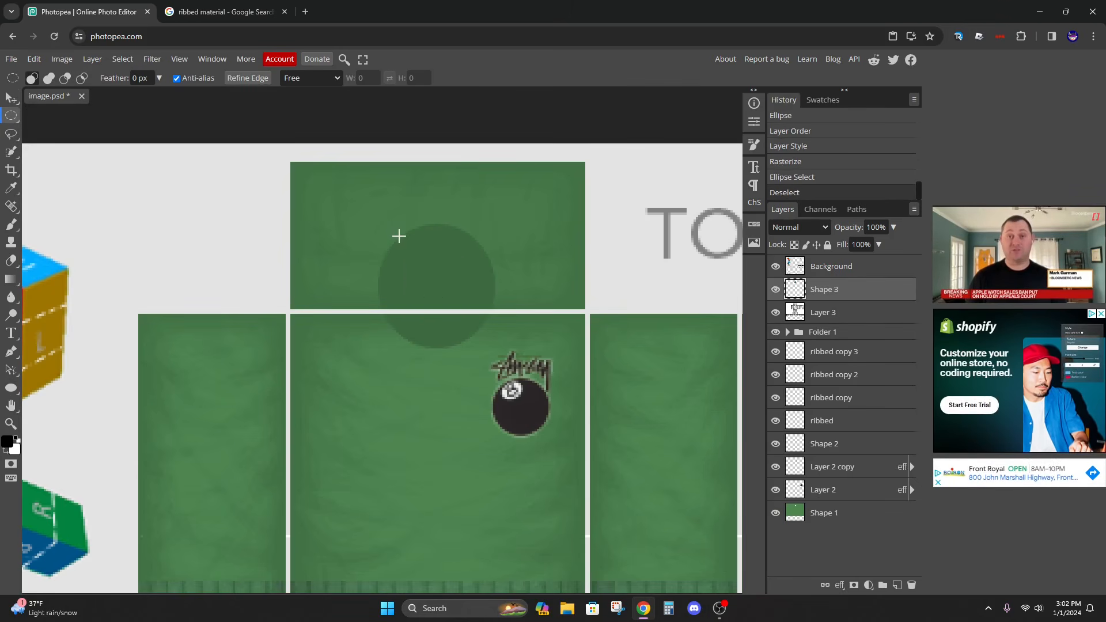
pyautogui.moveTo(395, 232); pyautogui.dragTo(469, 313)
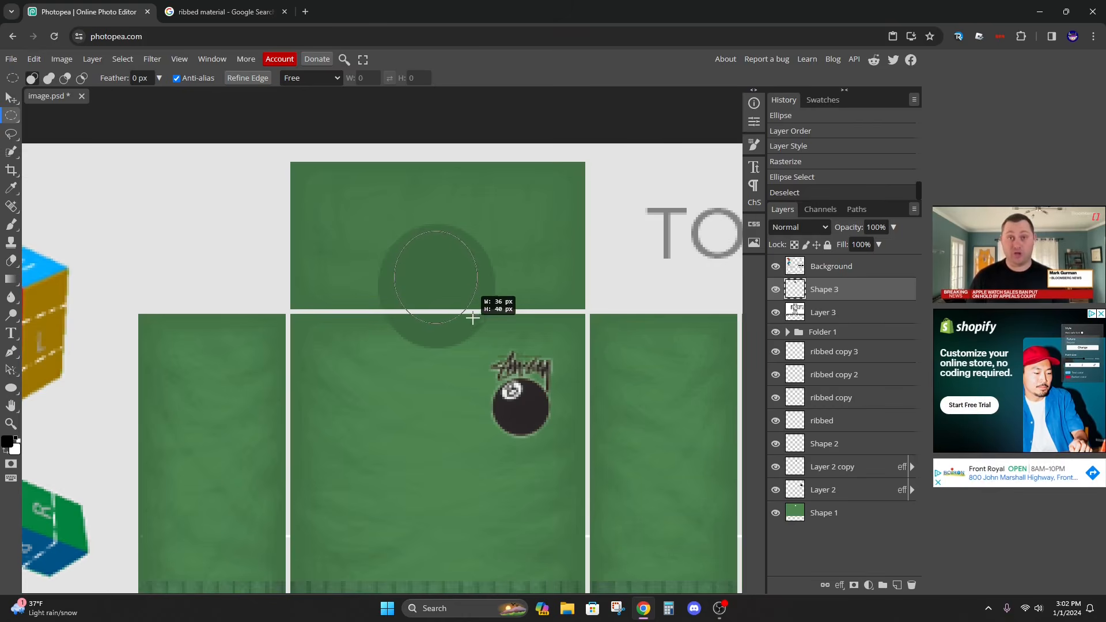
pyautogui.click(403, 241)
pyautogui.moveTo(407, 249); pyautogui.dragTo(464, 319)
pyautogui.click(395, 245)
pyautogui.moveTo(395, 245); pyautogui.dragTo(482, 334)
pyautogui.click(388, 240)
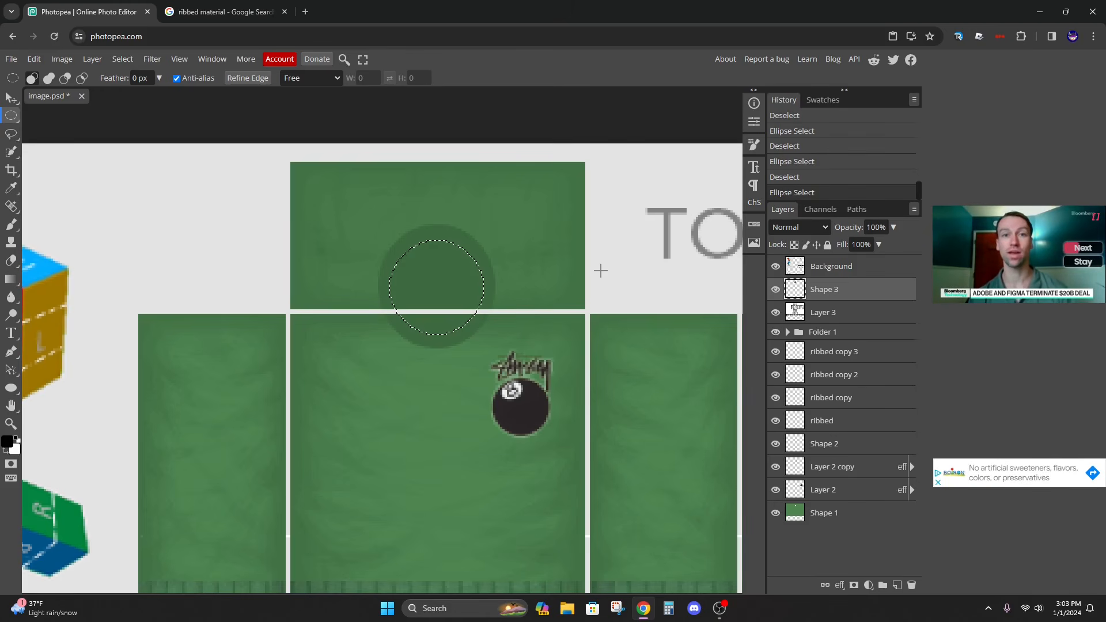
pyautogui.press('Delete')
pyautogui.hotkey('ctrl', 'd')
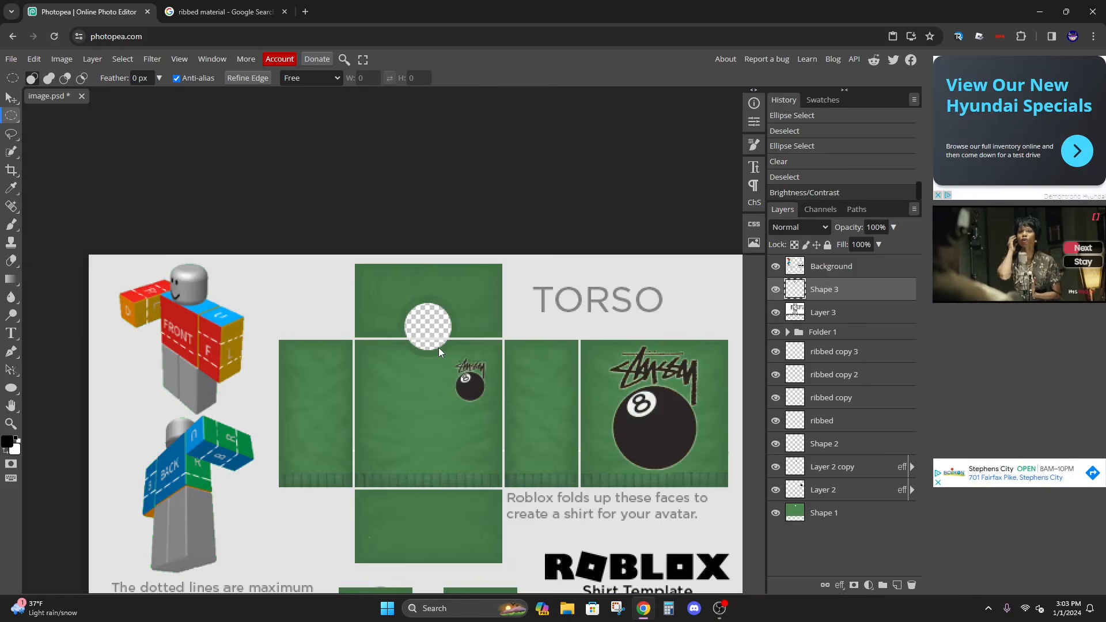
pyautogui.scroll(3, 439, 349)
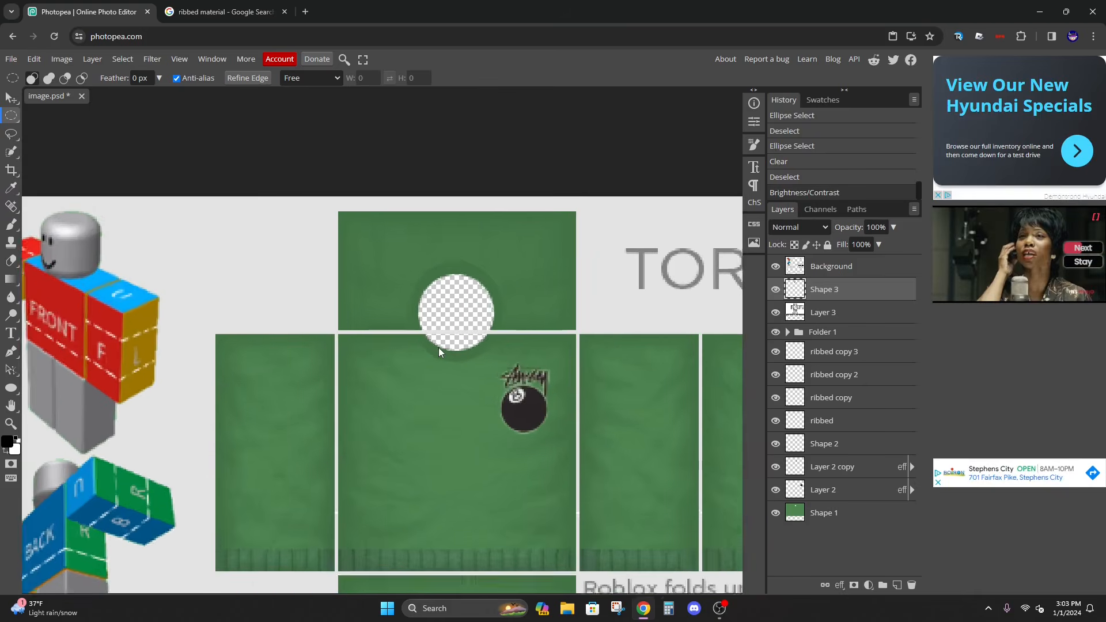
pyautogui.scroll(5, 438, 347)
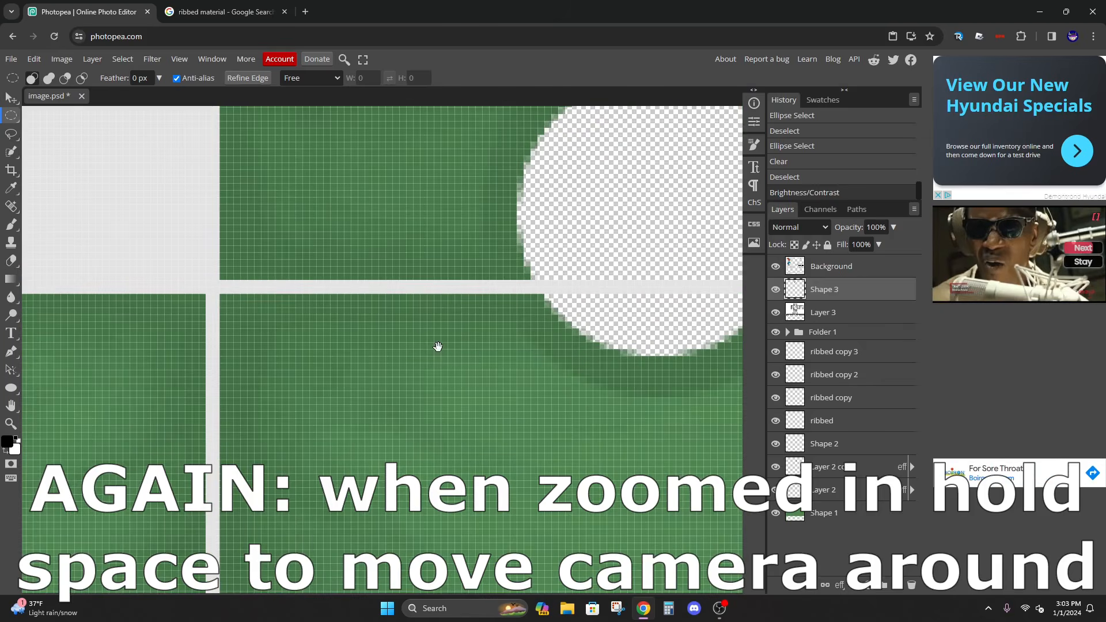
# Draw a short 5 px wide vertical line across the collar ring at its bottom centre
pyautogui.moveTo(438, 347); pyautogui.dragTo(218, 277)
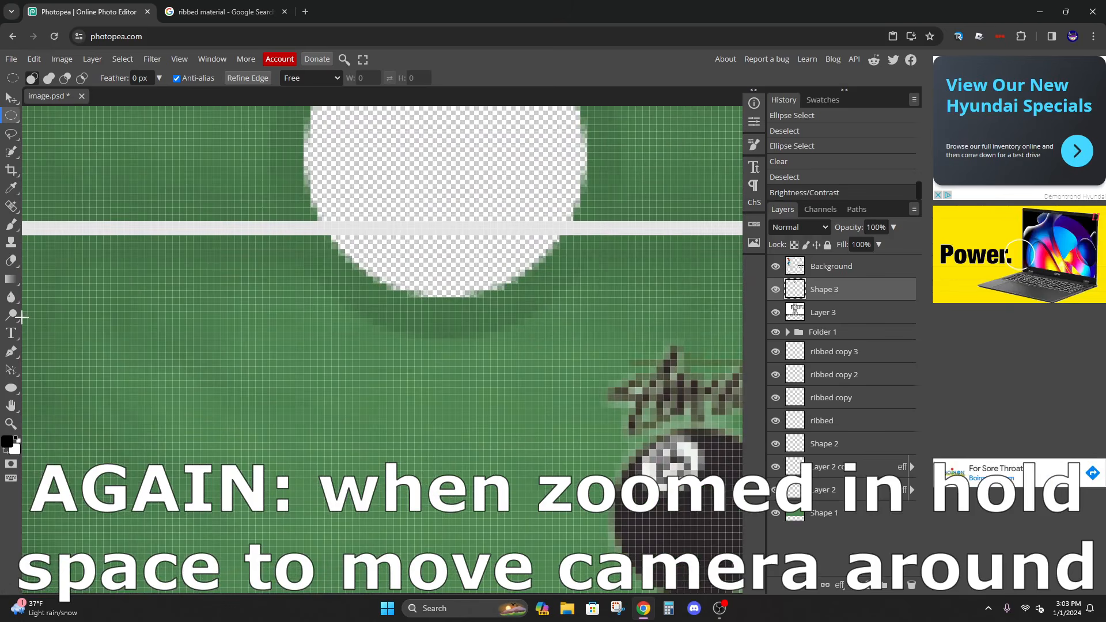
pyautogui.click(12, 390)
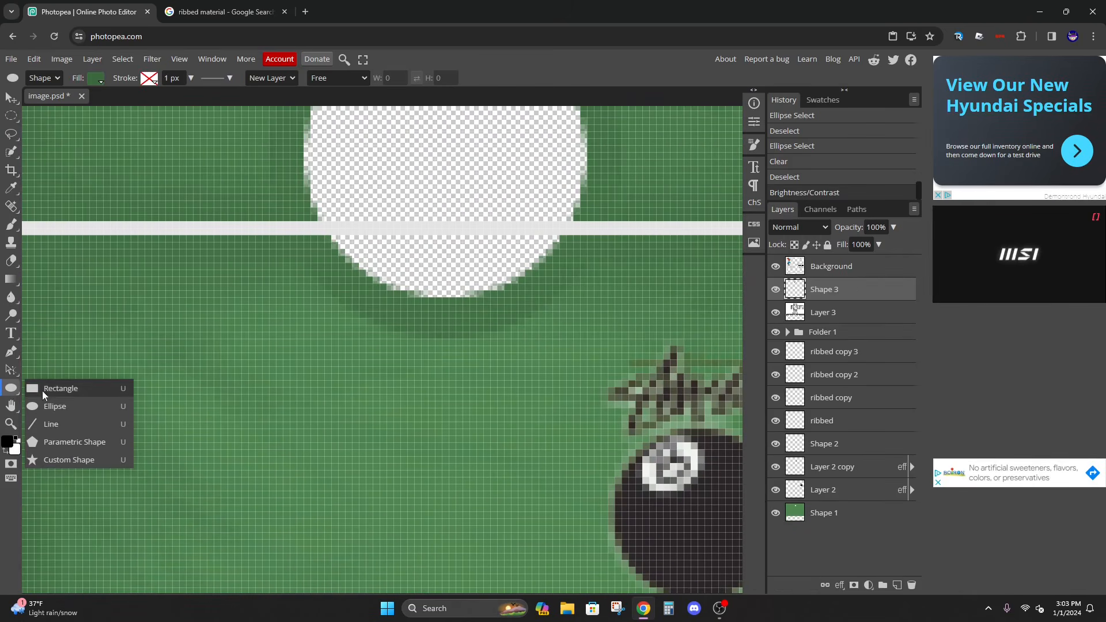
pyautogui.click(71, 422)
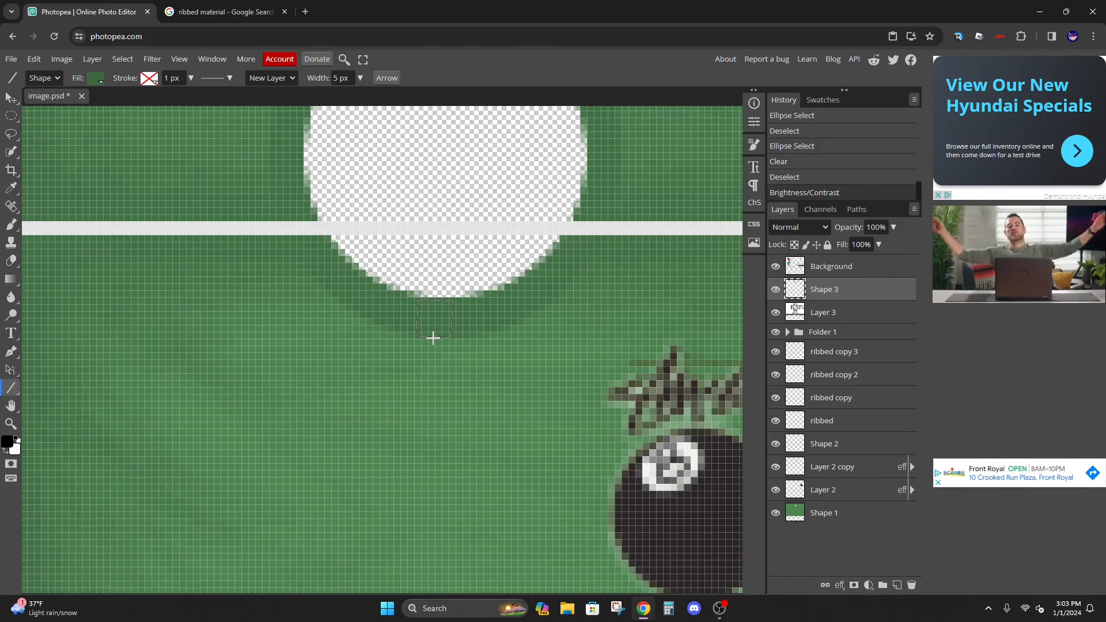
pyautogui.moveTo(433, 300); pyautogui.dragTo(432, 338)
pyautogui.hotkey('ctrl', 'z')
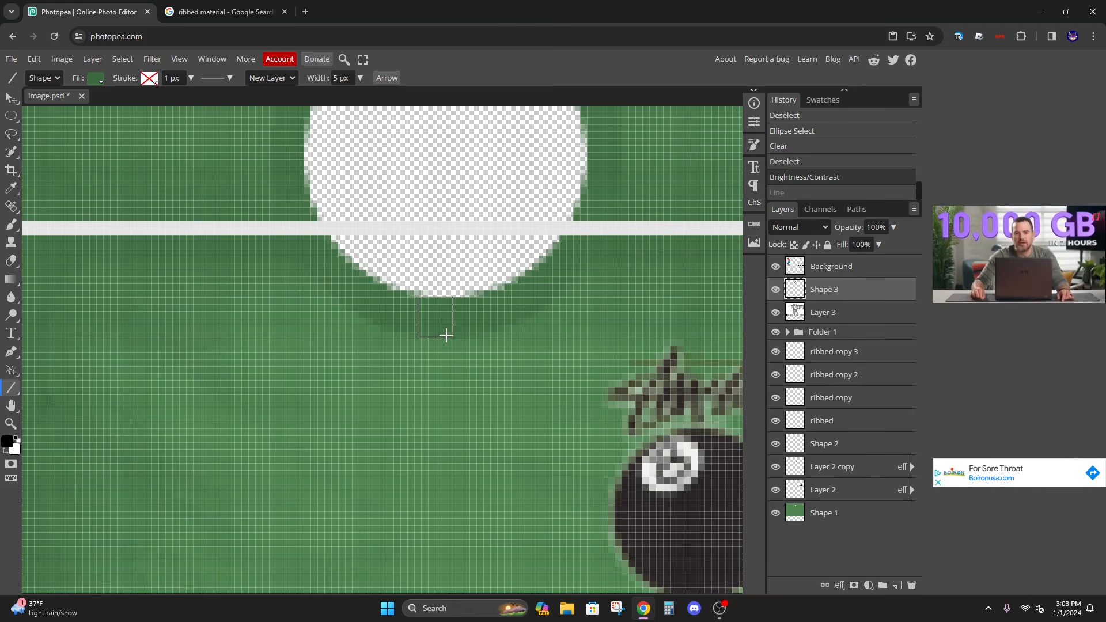
pyautogui.hotkey('ctrl', 'shift', 'z')
# Change the collar line's fill to a darker green than the ring
pyautogui.click(95, 78)
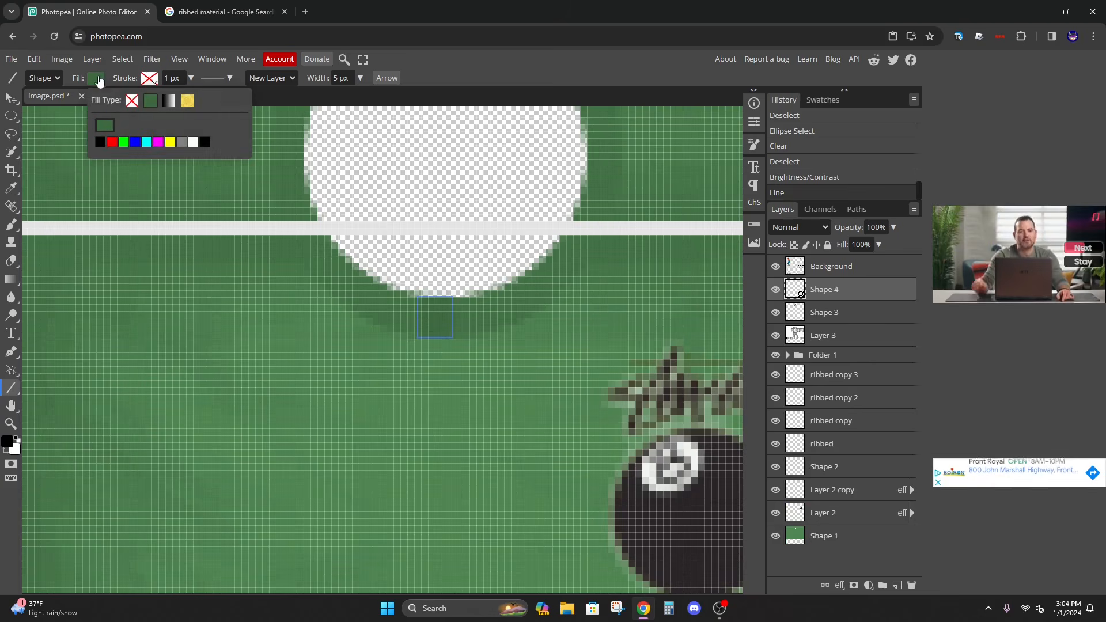
pyautogui.click(108, 128)
pyautogui.moveTo(151, 250); pyautogui.dragTo(151, 258)
pyautogui.click(332, 171)
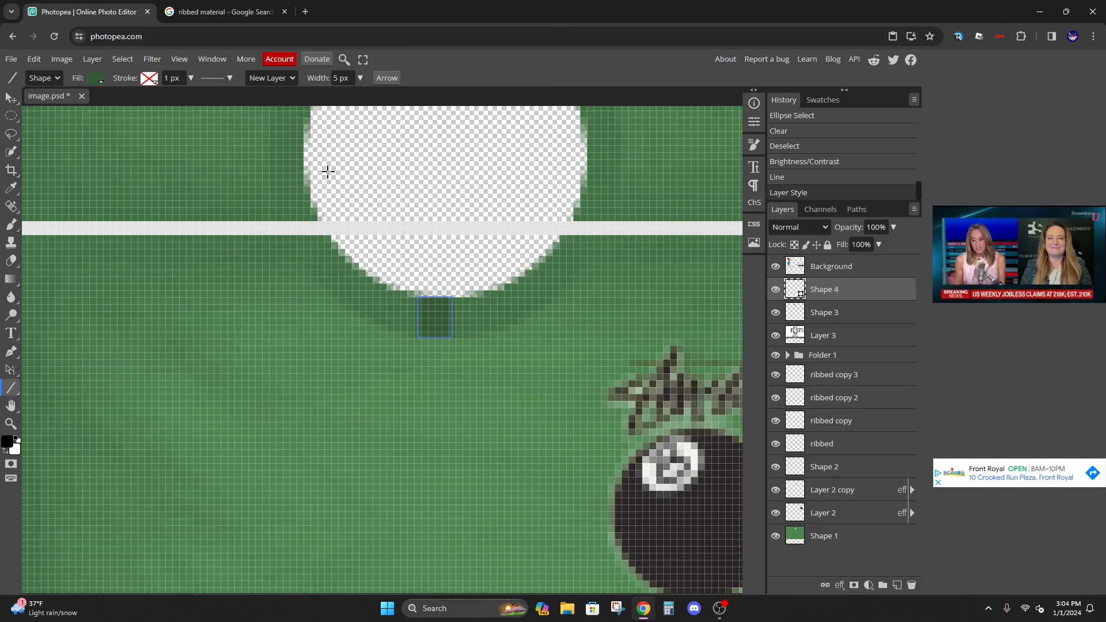
# Draw matching 5 px lines radially across the collar ring at its lower right, lower left, left and right sides
pyautogui.moveTo(459, 168); pyautogui.dragTo(437, 218)
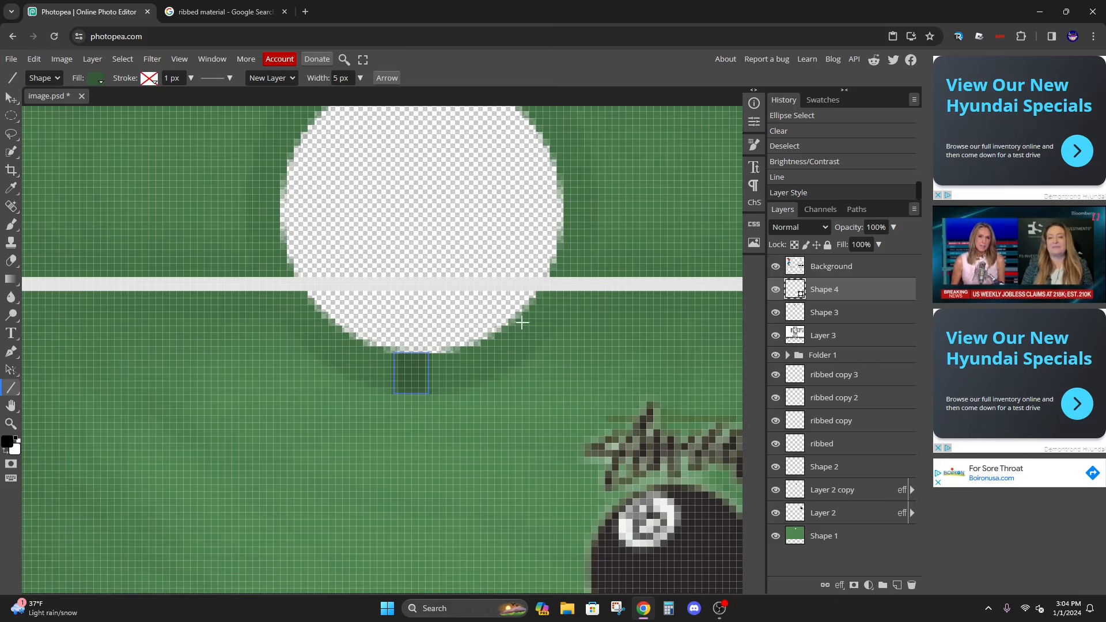
pyautogui.moveTo(517, 318); pyautogui.dragTo(539, 346)
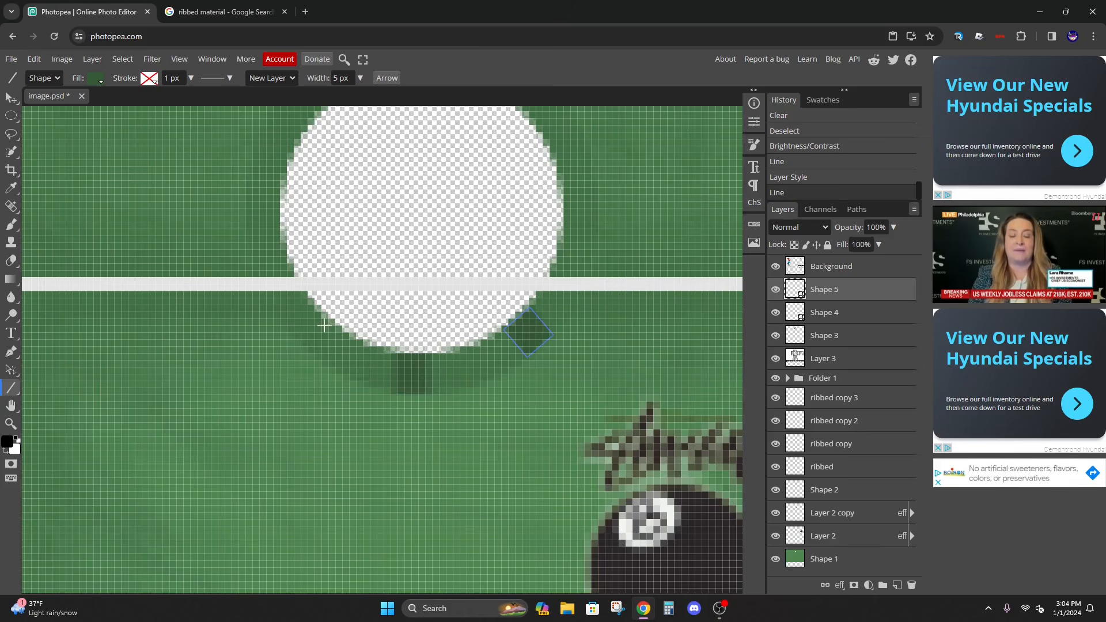
pyautogui.moveTo(319, 312); pyautogui.dragTo(294, 332)
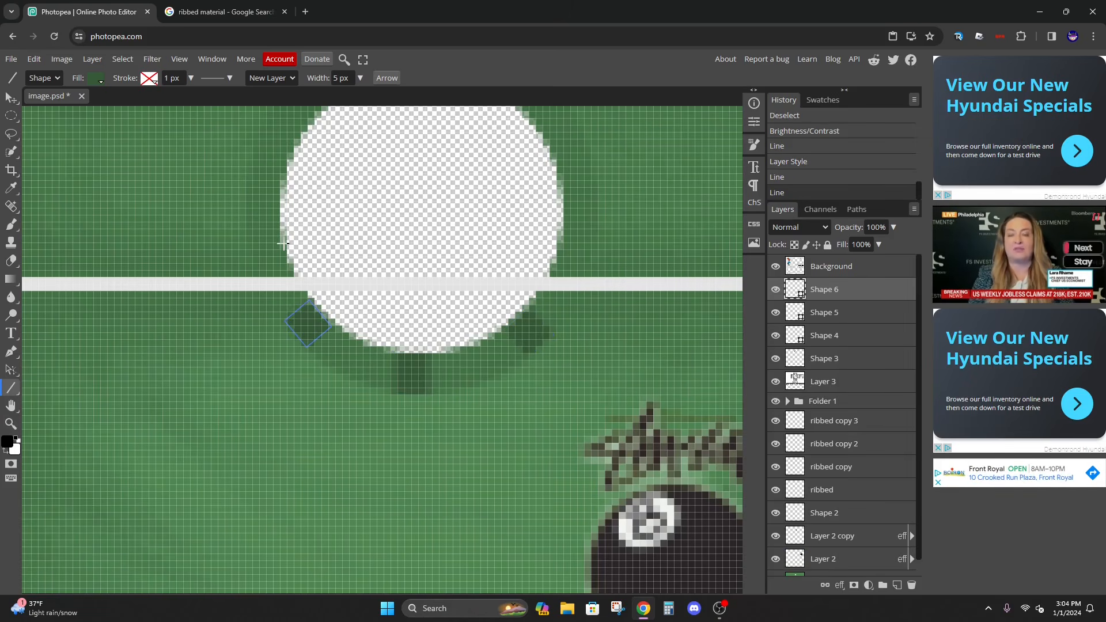
pyautogui.moveTo(282, 244)
pyautogui.mouseDown()
pyautogui.moveTo(261, 255)
pyautogui.moveTo(248, 239)
pyautogui.mouseUp()
pyautogui.hotkey('ctrl', 'z')
pyautogui.moveTo(563, 234); pyautogui.dragTo(597, 243)
# Add five more radial 5 px lines across the upper half of the collar ring, including one at the top centre
pyautogui.moveTo(621, 206); pyautogui.dragTo(640, 377)
pyautogui.moveTo(569, 318); pyautogui.dragTo(598, 293)
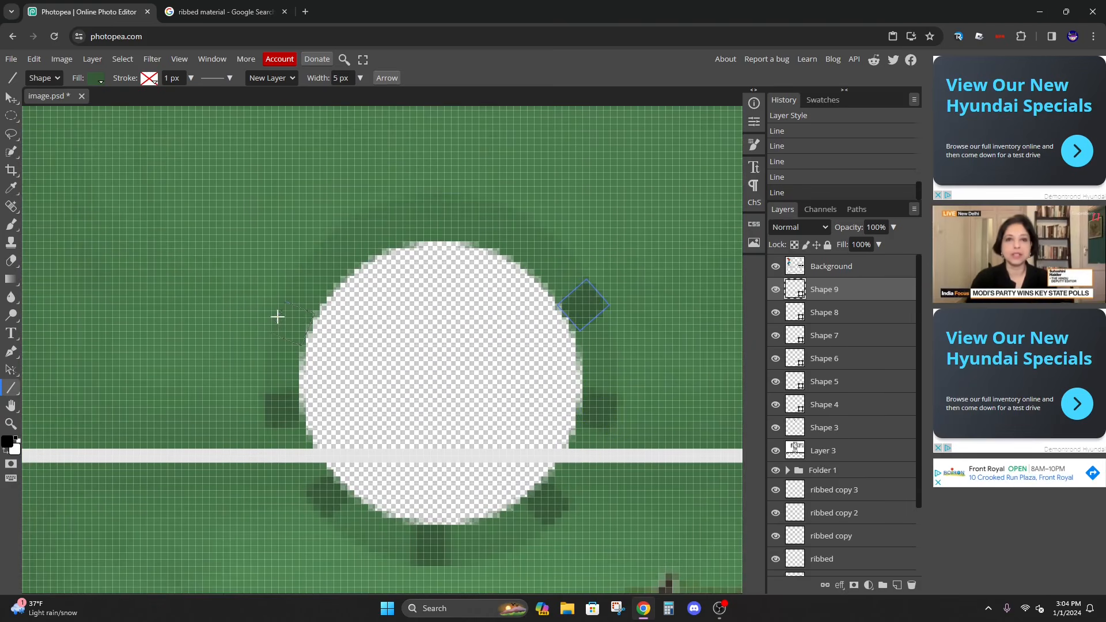
pyautogui.moveTo(278, 317); pyautogui.dragTo(278, 317)
pyautogui.moveTo(346, 239); pyautogui.dragTo(347, 239)
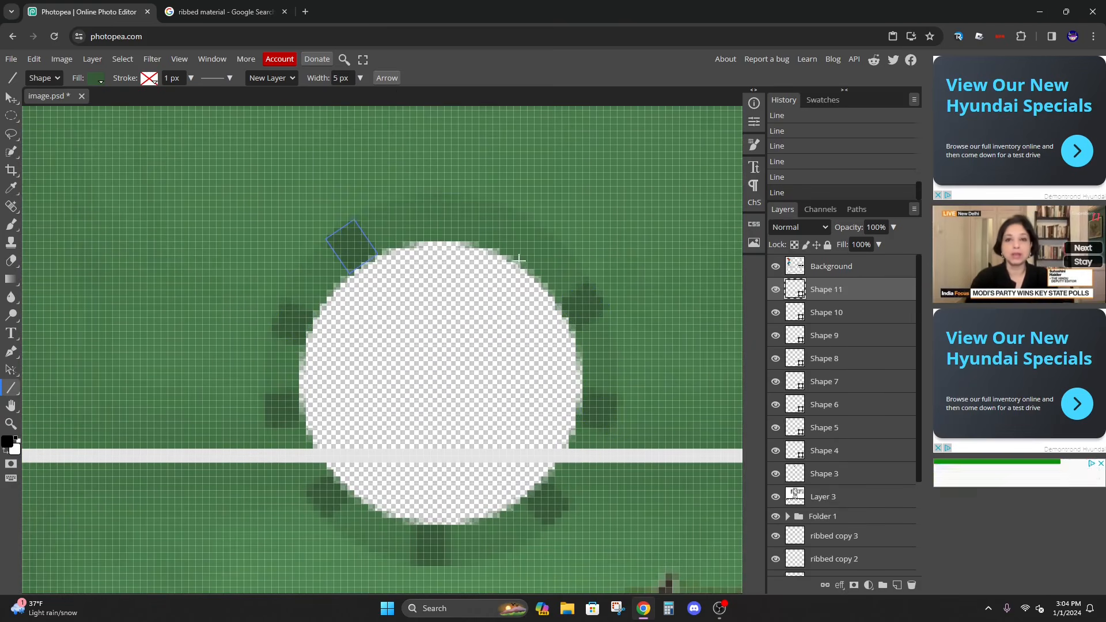
pyautogui.moveTo(529, 255); pyautogui.dragTo(547, 233)
pyautogui.moveTo(446, 242); pyautogui.dragTo(445, 194)
# Select the line layers Shape 13 through Shape 4 together and lower their opacity to 48%
pyautogui.hotkey('ctrl', '-')
pyautogui.hotkey('ctrl', '-')
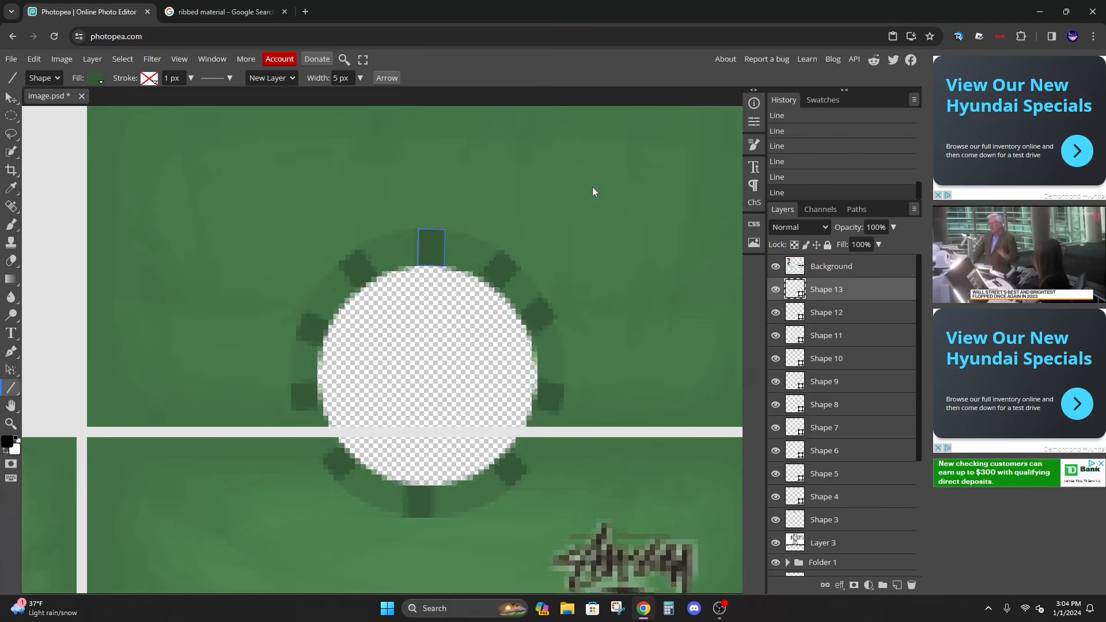
pyautogui.hotkey('ctrl', '-')
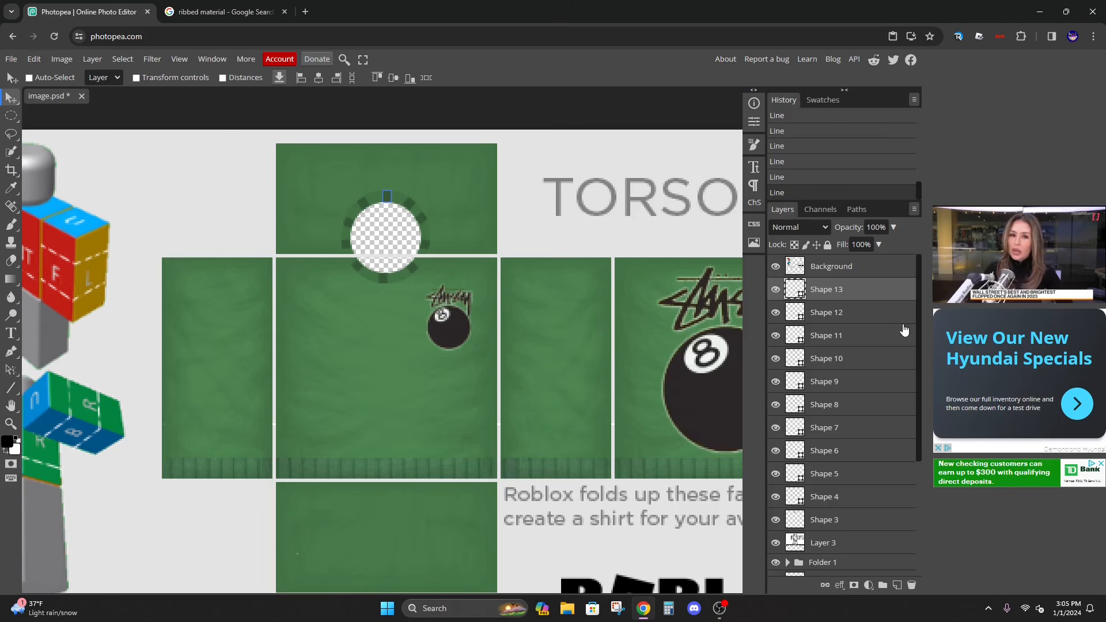
pyautogui.keyDown('ctrl'); pyautogui.click(875, 314); pyautogui.keyUp('ctrl')
pyautogui.keyDown('ctrl'); pyautogui.click(864, 336); pyautogui.keyUp('ctrl')
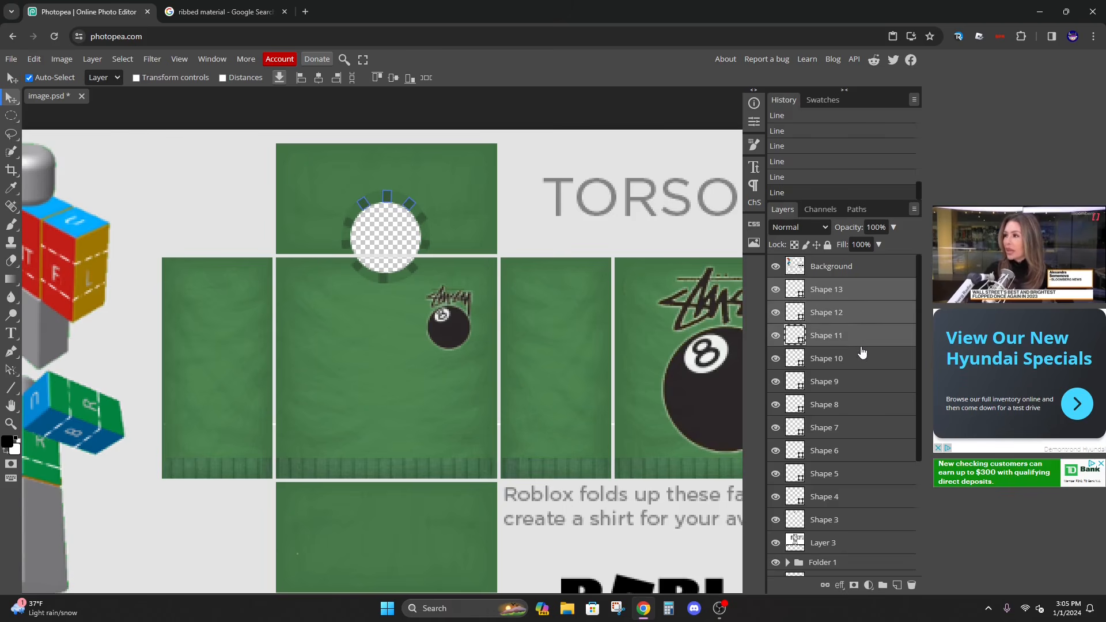
pyautogui.keyDown('ctrl'); pyautogui.click(859, 359); pyautogui.keyUp('ctrl')
pyautogui.keyDown('ctrl'); pyautogui.click(855, 381); pyautogui.keyUp('ctrl')
pyautogui.keyDown('ctrl'); pyautogui.click(854, 408); pyautogui.keyUp('ctrl')
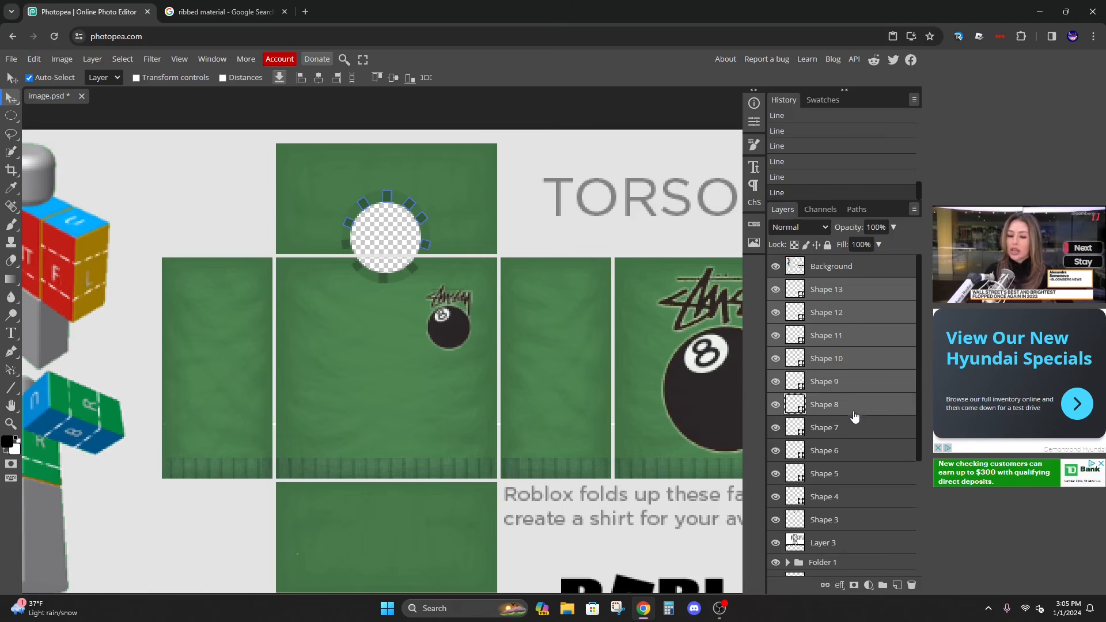
pyautogui.keyDown('ctrl'); pyautogui.click(855, 429); pyautogui.keyUp('ctrl')
pyautogui.keyDown('ctrl'); pyautogui.click(854, 452); pyautogui.keyUp('ctrl')
pyautogui.keyDown('ctrl'); pyautogui.click(855, 479); pyautogui.keyUp('ctrl')
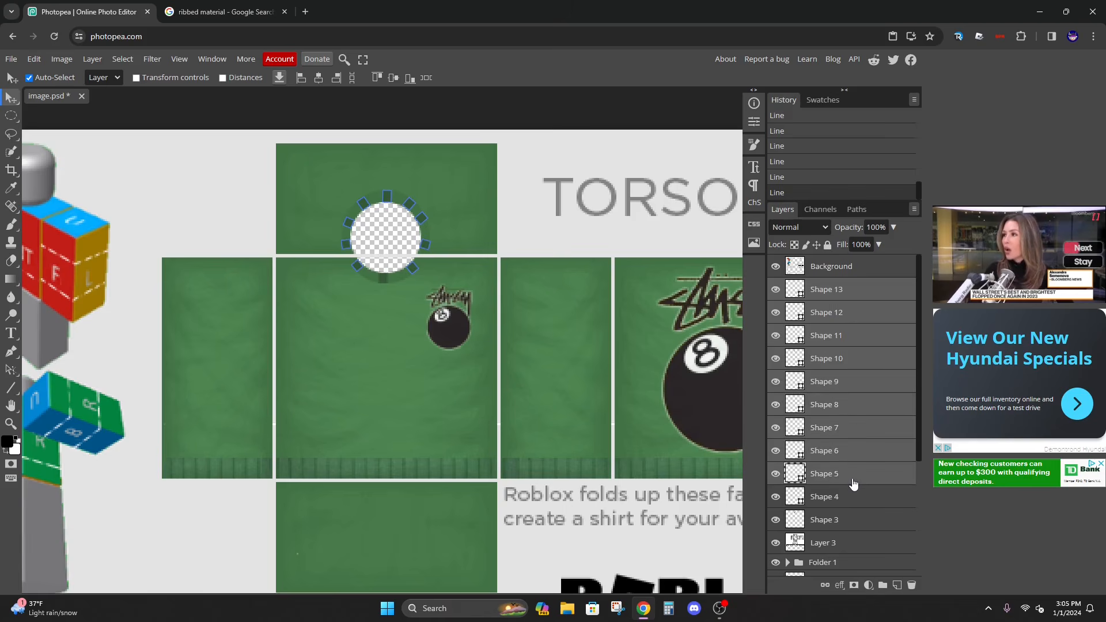
pyautogui.keyDown('ctrl'); pyautogui.click(854, 499); pyautogui.keyUp('ctrl')
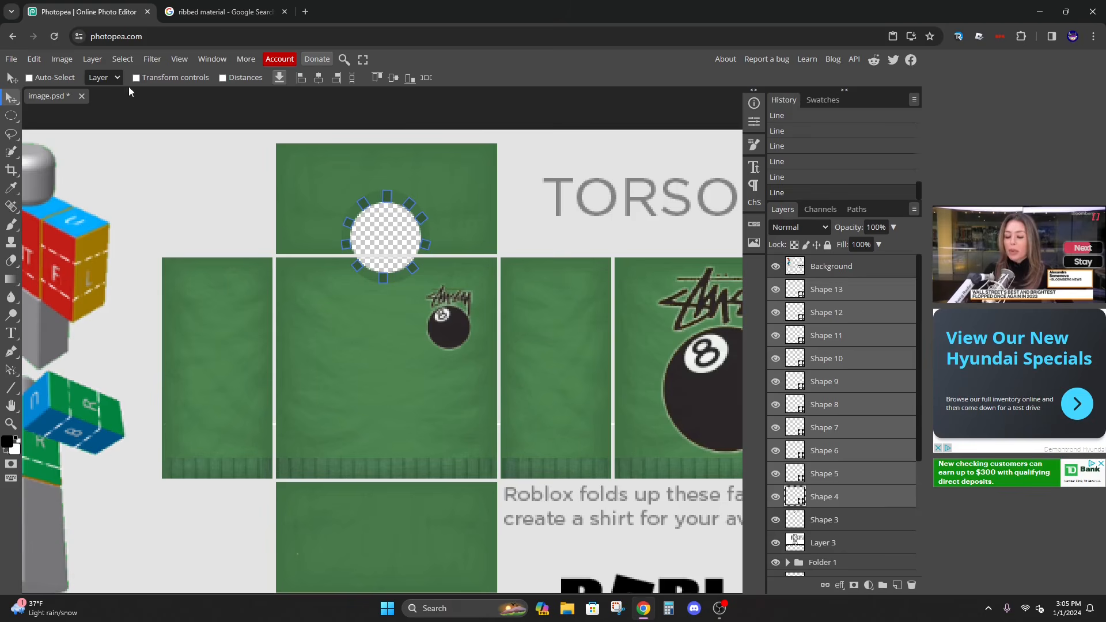
pyautogui.click(879, 244)
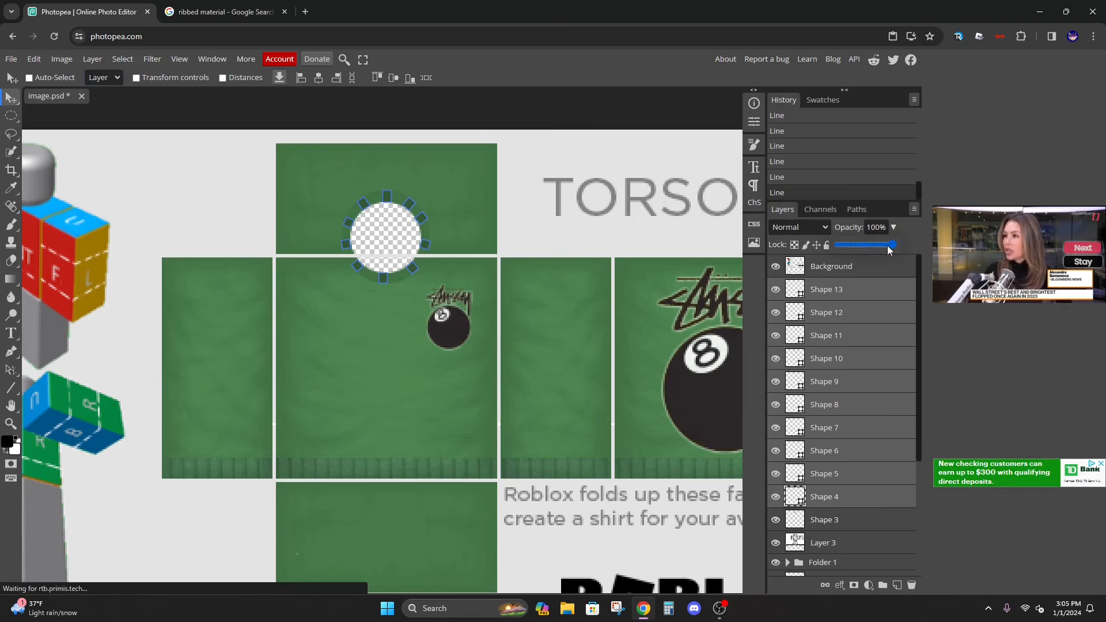
pyautogui.moveTo(887, 245); pyautogui.dragTo(869, 253)
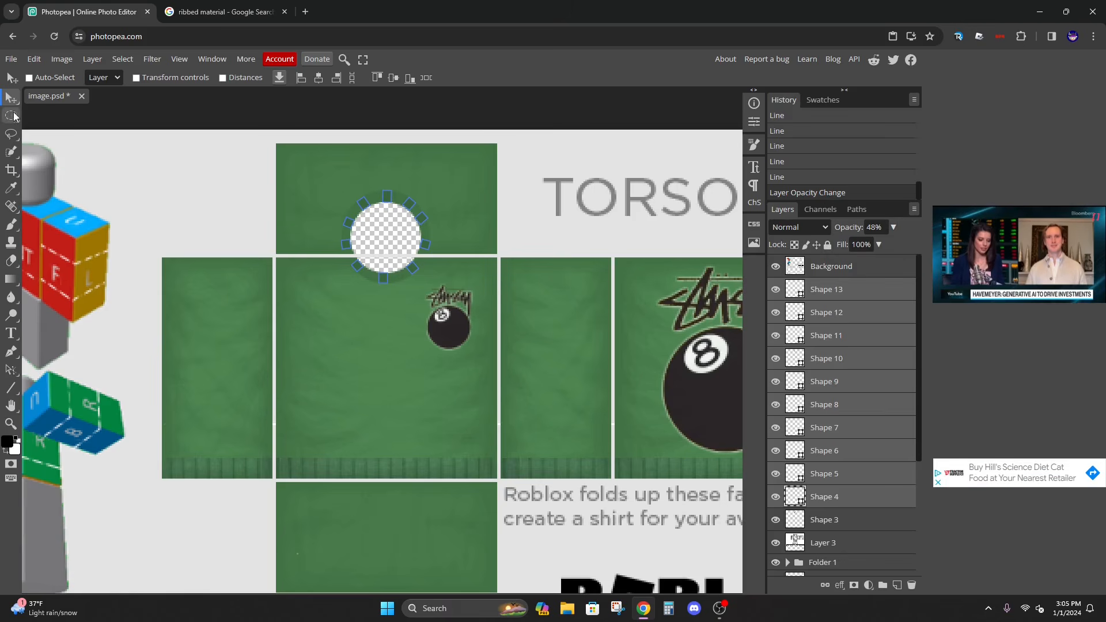
# Rasterize the selected collar line layers and group them into a folder kept directly above Shape 3
pyautogui.click(92, 59)
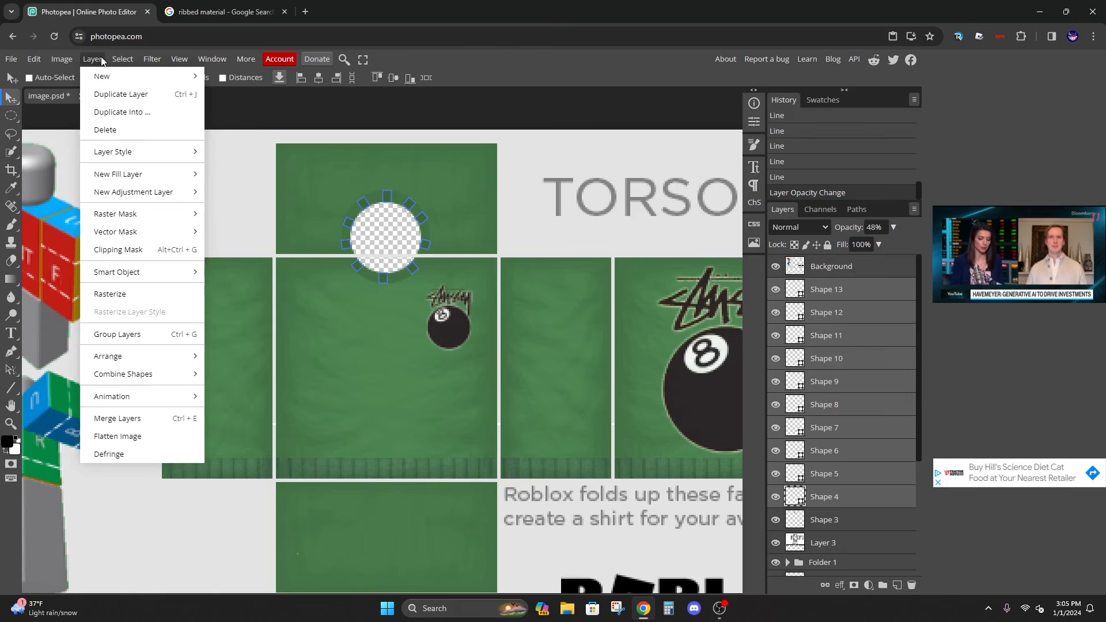
pyautogui.click(145, 301)
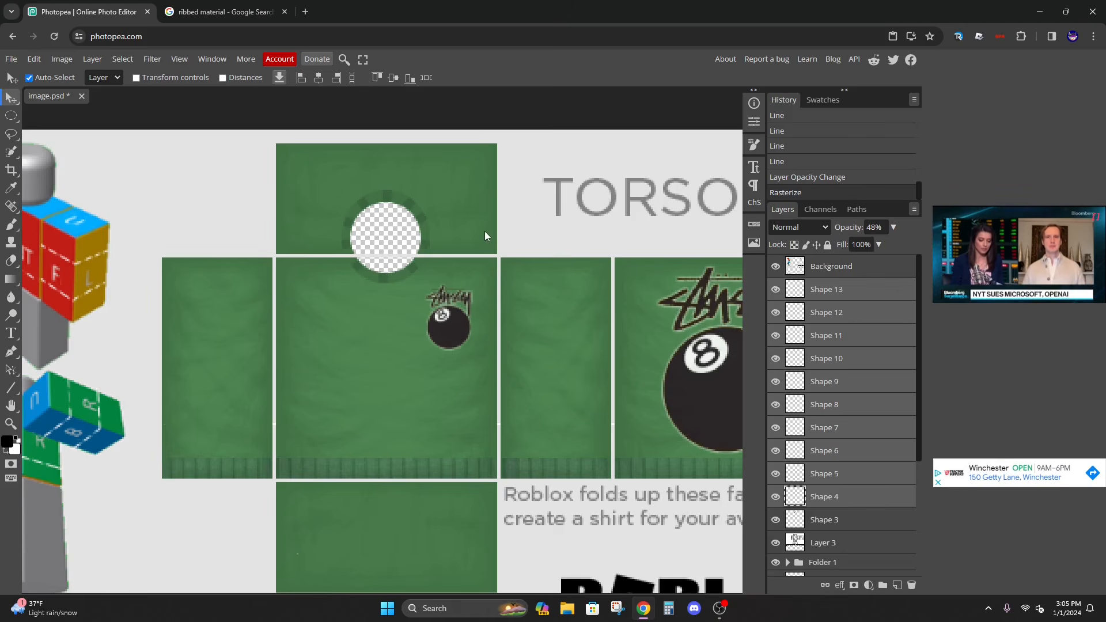
pyautogui.hotkey('ctrl', '-')
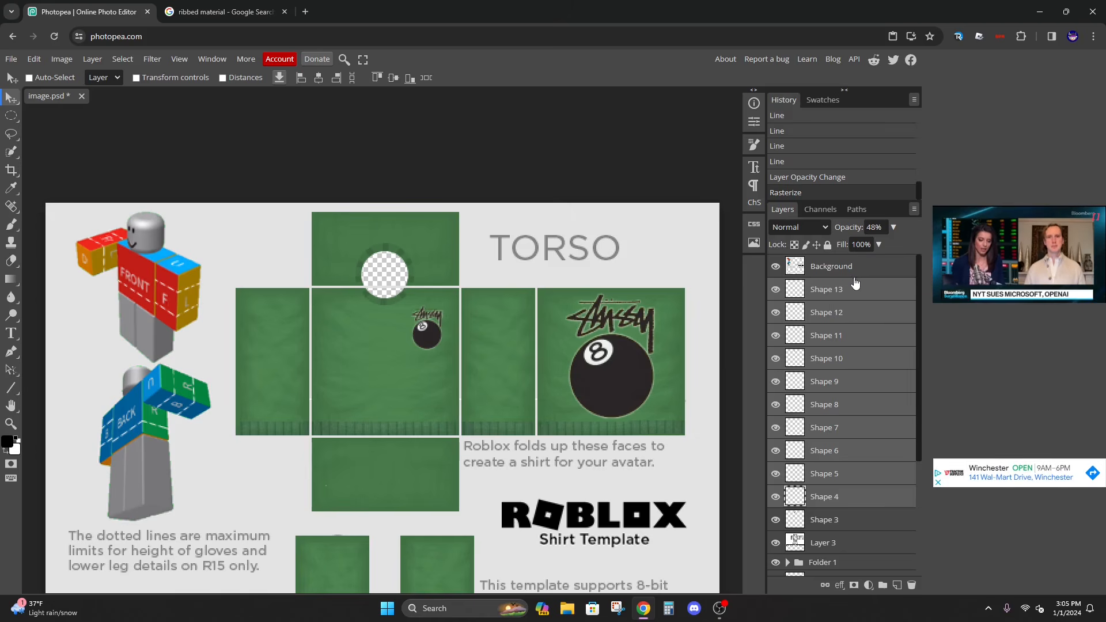
pyautogui.hotkey('ctrl', 'g')
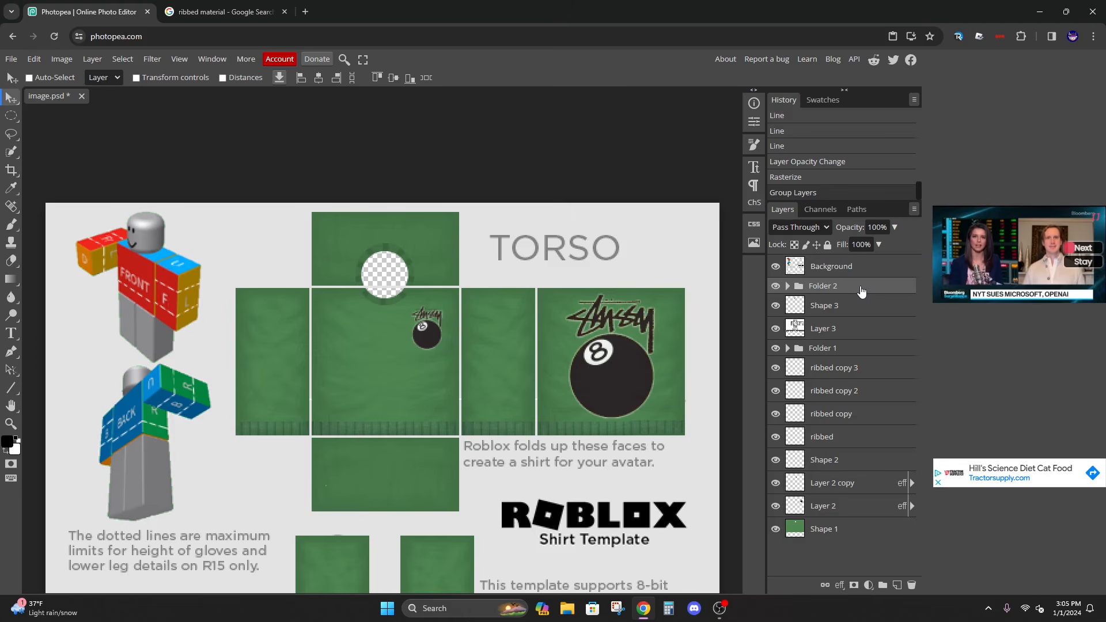
pyautogui.moveTo(861, 293)
pyautogui.mouseDown()
pyautogui.moveTo(860, 345)
pyautogui.moveTo(848, 279)
pyautogui.mouseUp()
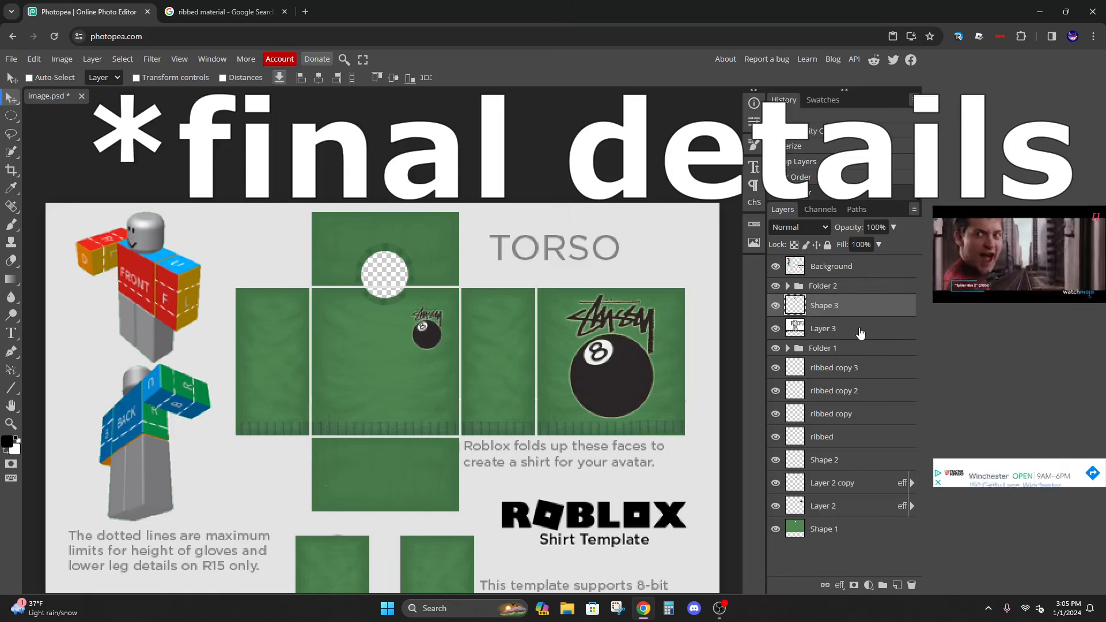
# Brighten the Shape 3 collar ring with a Brightness/Contrast adjustment and fine-tune its colour with Hue/Saturation
pyautogui.click(62, 59)
pyautogui.click(196, 87)
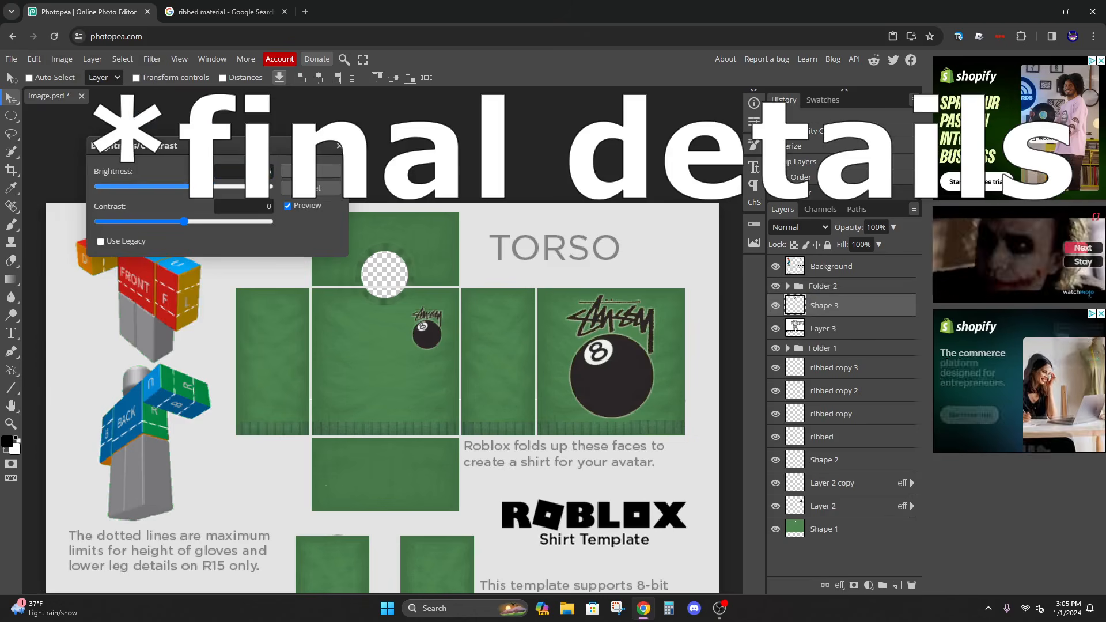
pyautogui.press('Escape')
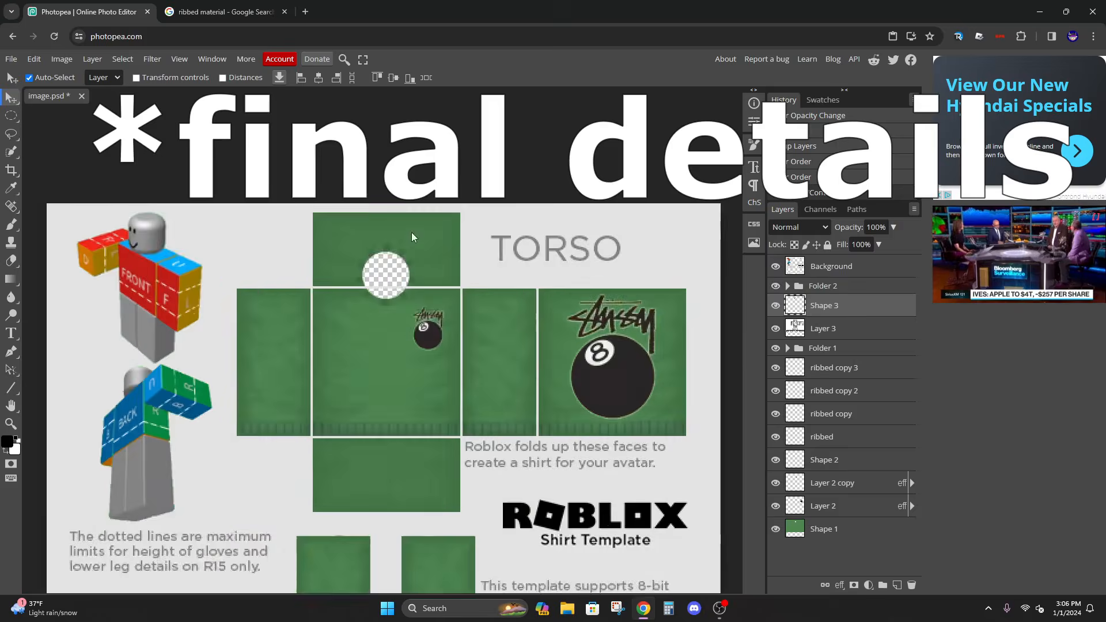
pyautogui.click(61, 59)
pyautogui.moveTo(69, 92)
pyautogui.click(196, 184)
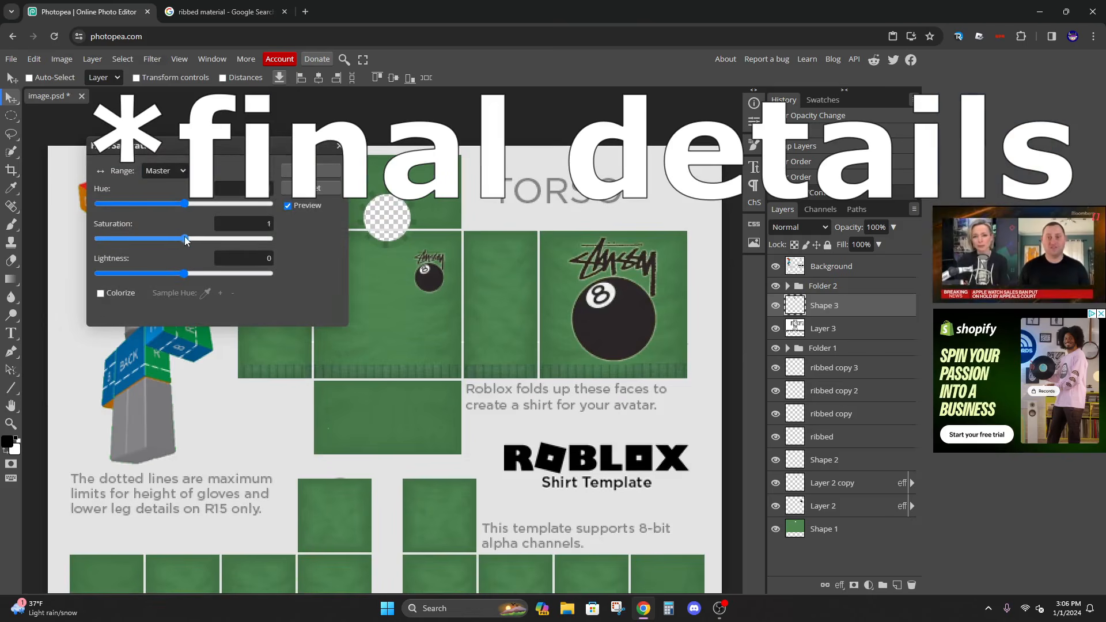
pyautogui.click(311, 171)
pyautogui.moveTo(576, 258); pyautogui.dragTo(575, 242)
pyautogui.hotkey('ctrl', '0')
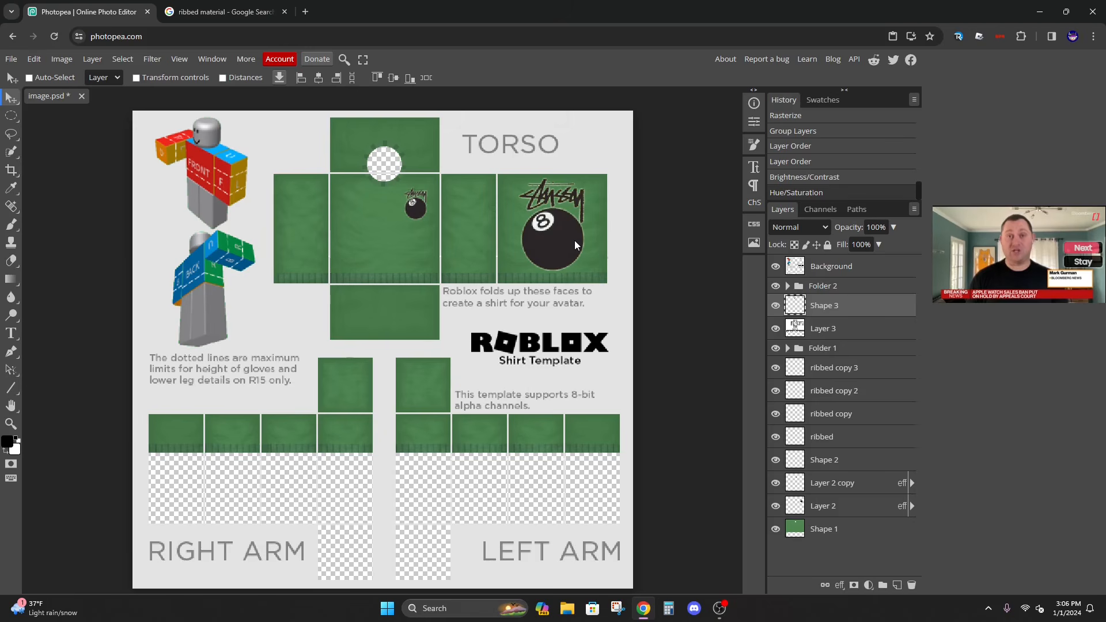
# Export the shirt template as a PNG named image at 585 × 559 px and 100% quality
pyautogui.click(10, 59)
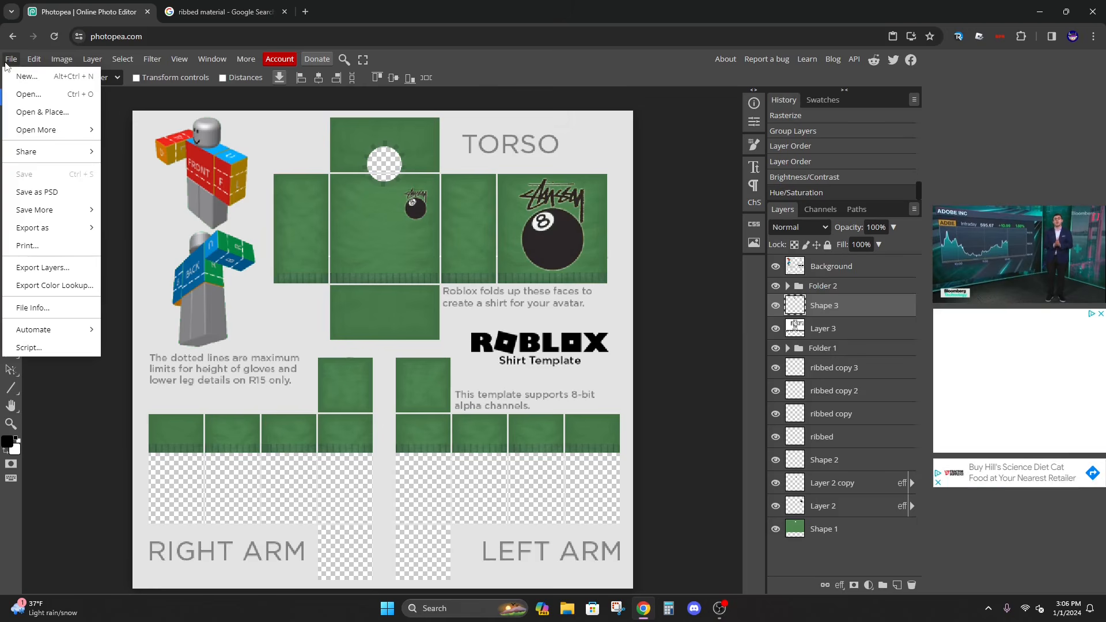
pyautogui.moveTo(36, 227)
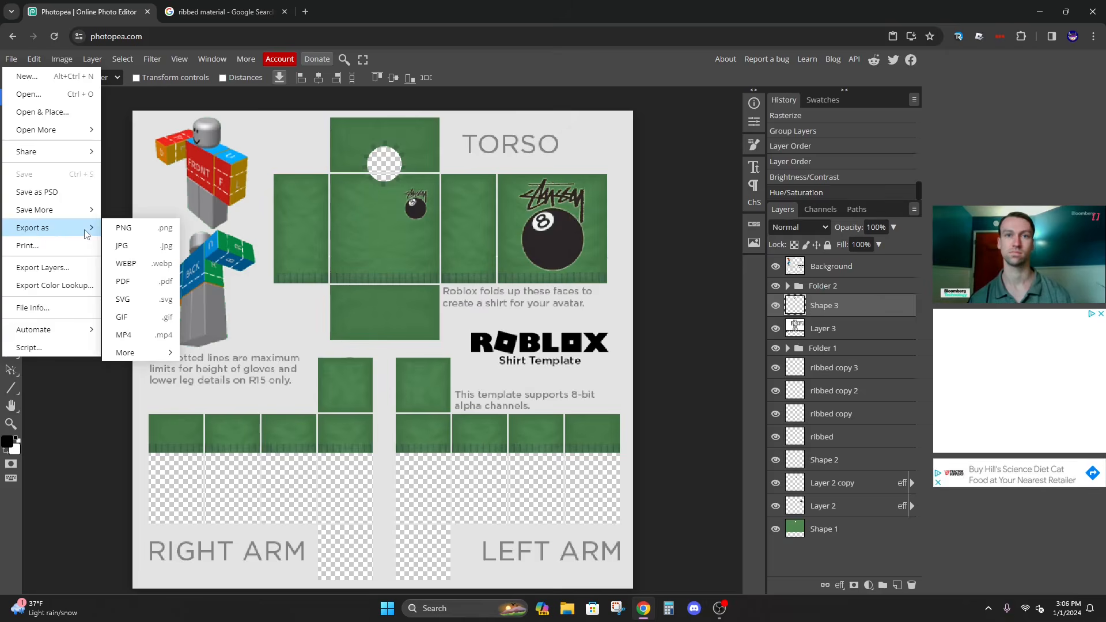
pyautogui.click(121, 225)
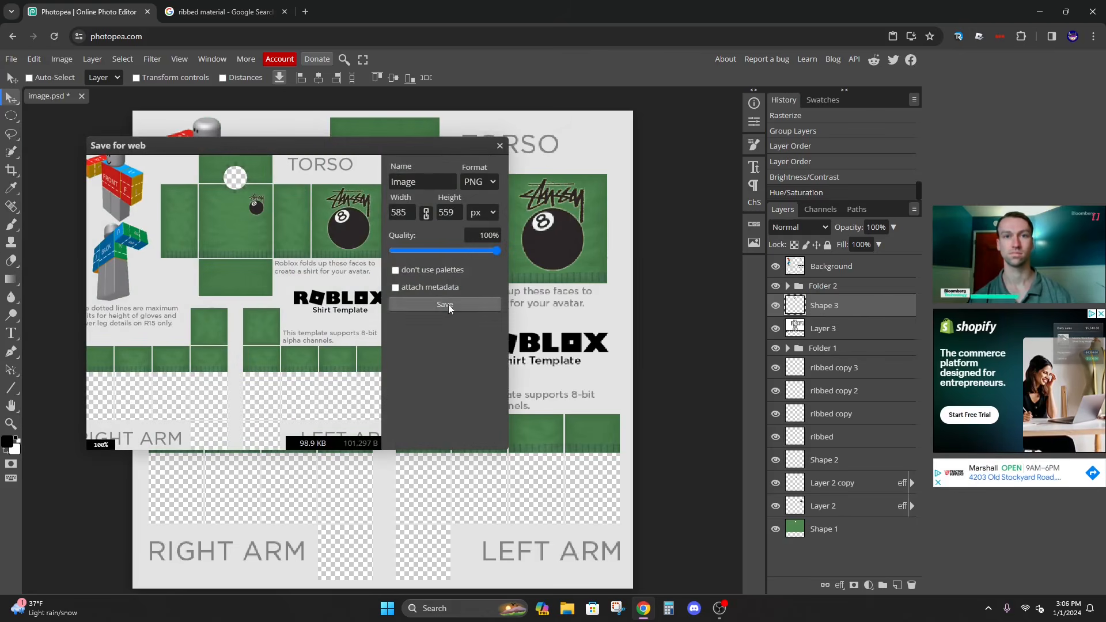
pyautogui.click(446, 306)
pyautogui.click(11, 58)
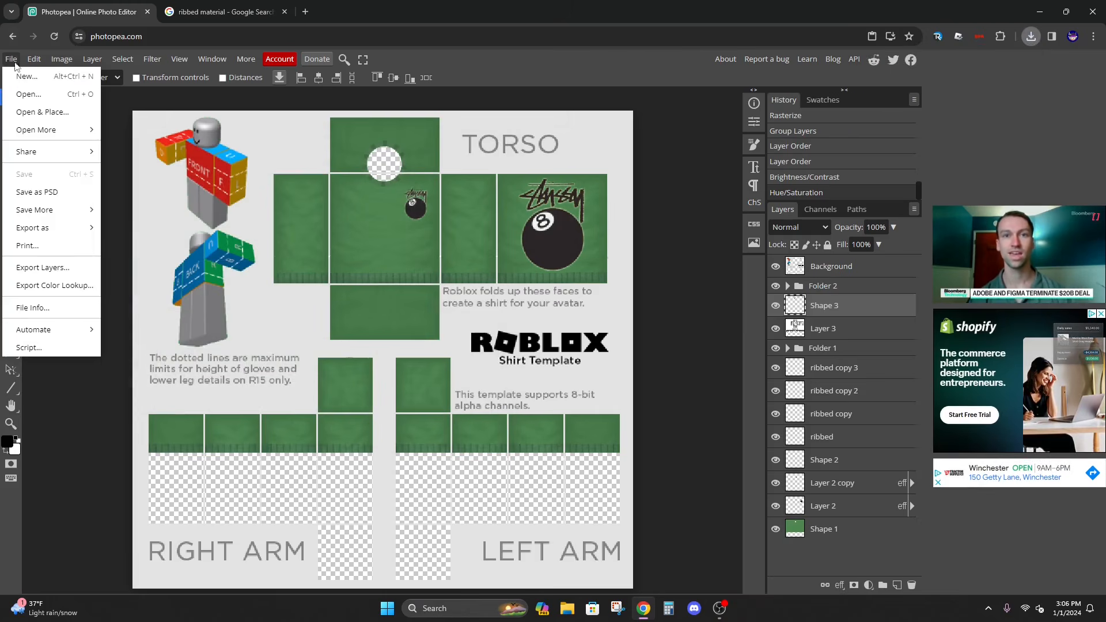
pyautogui.moveTo(81, 232)
pyautogui.click(123, 228)
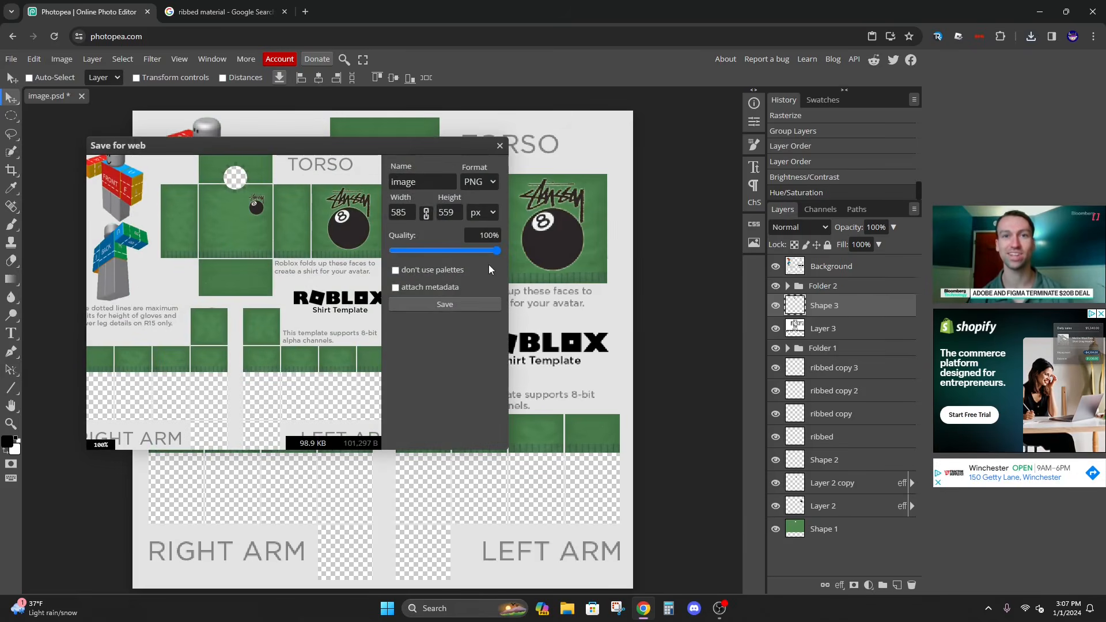
pyautogui.click(500, 146)
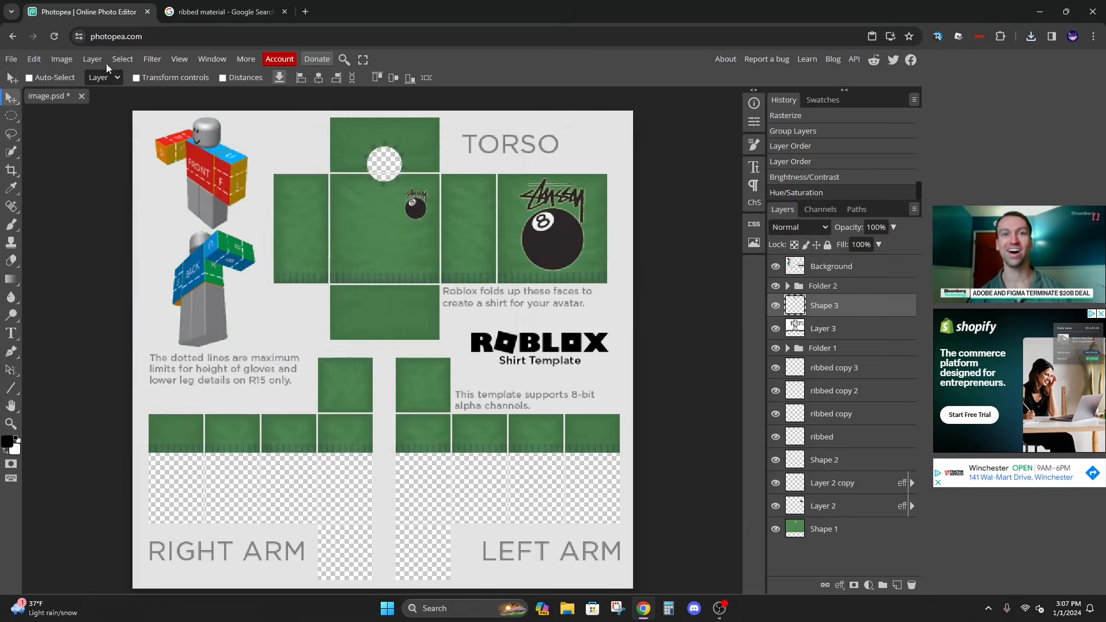
pyautogui.click(11, 58)
pyautogui.moveTo(77, 229)
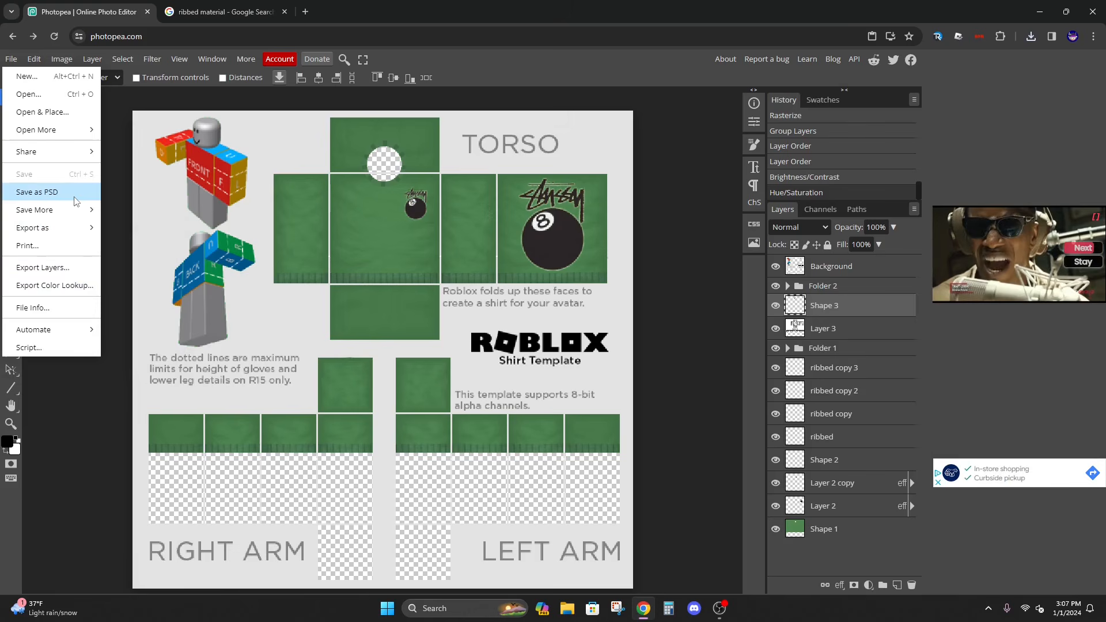
# Save the shirt project as stussy.psd and try opening the saved file from File Explorer
pyautogui.click(46, 195)
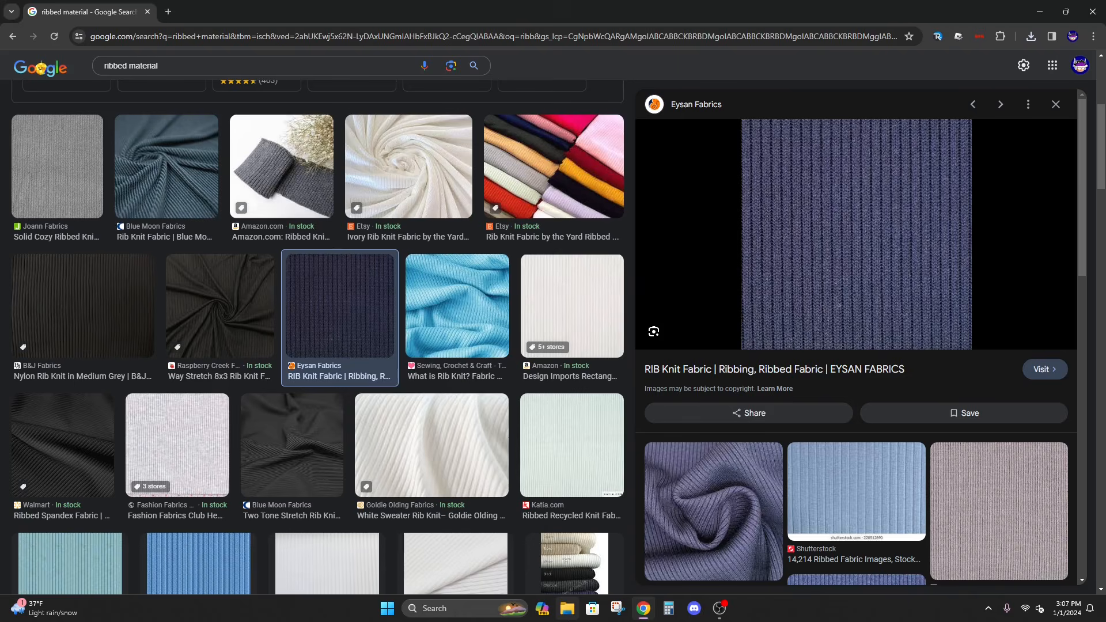
pyautogui.press('super+e')
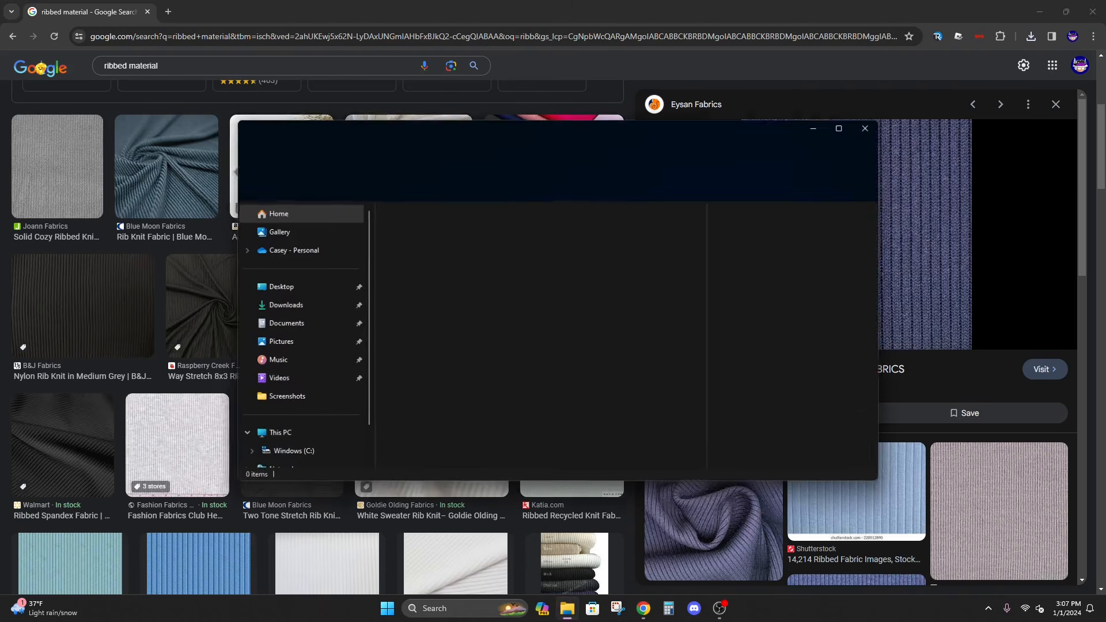
pyautogui.doubleClick(486, 433)
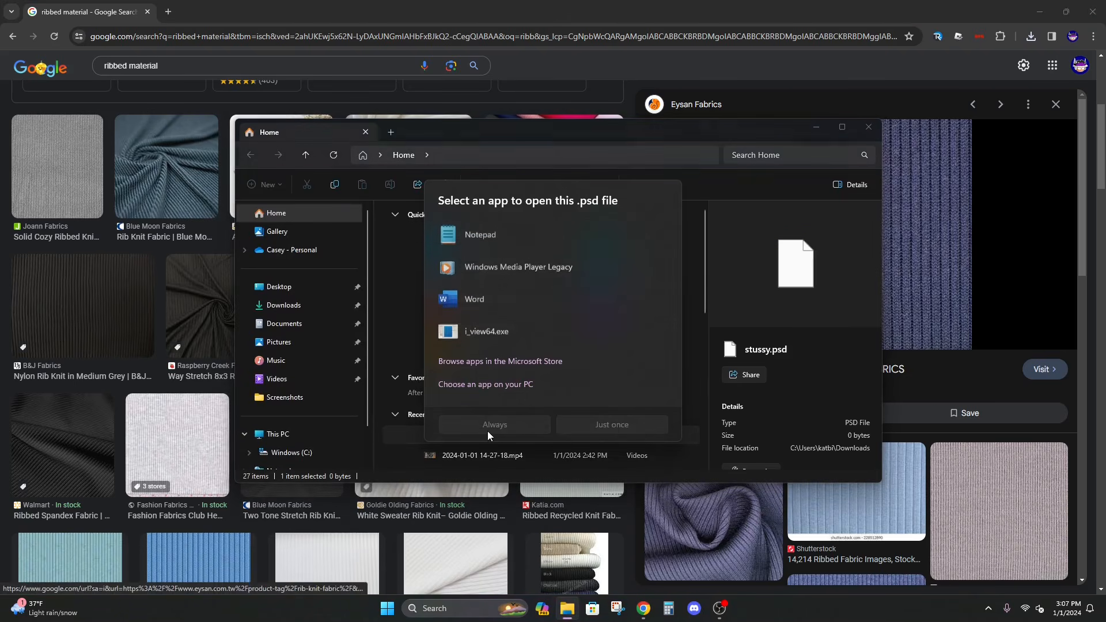
pyautogui.click(869, 126)
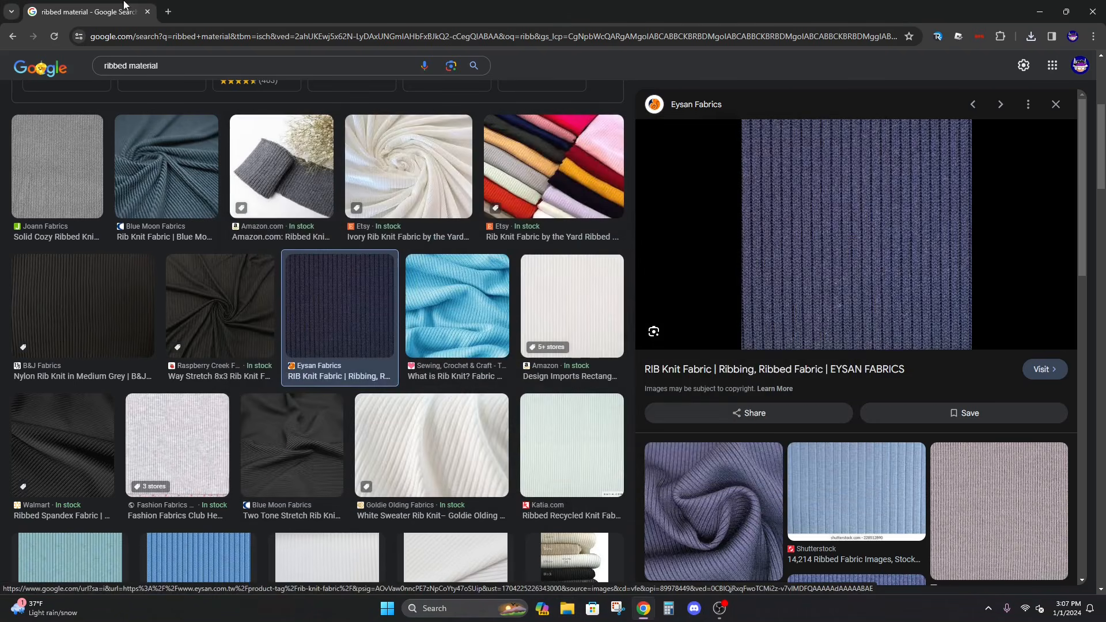
# Load photopea.com in a new tab and reopen stussy.psd from Downloads to check the saved project
pyautogui.click(164, 8)
pyautogui.write('photopea.com')
pyautogui.press('Return')
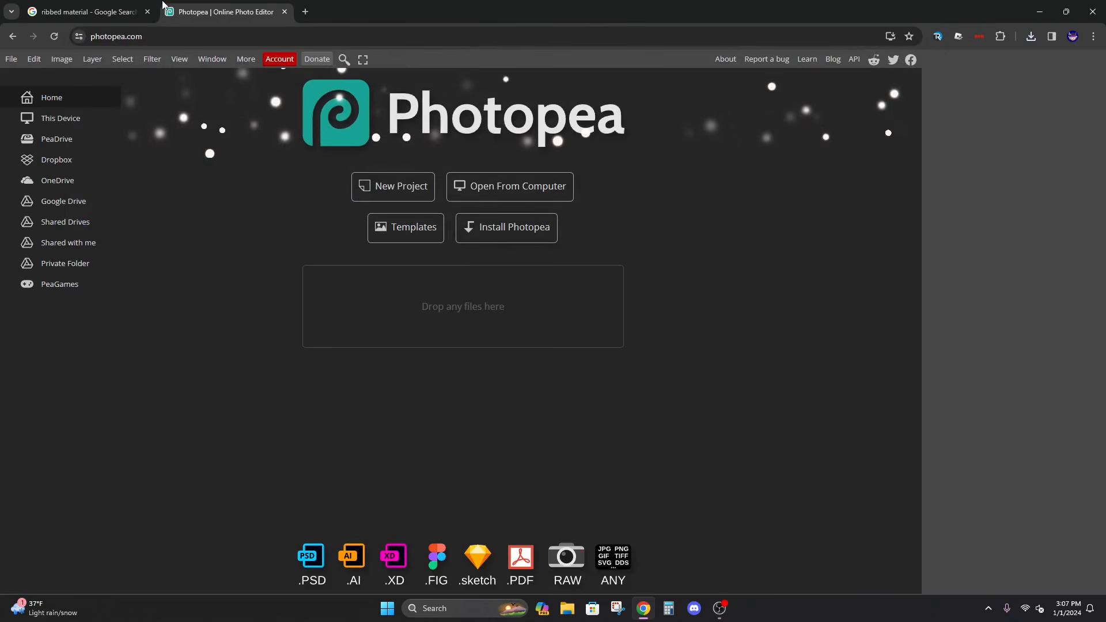
pyautogui.click(11, 59)
pyautogui.click(56, 91)
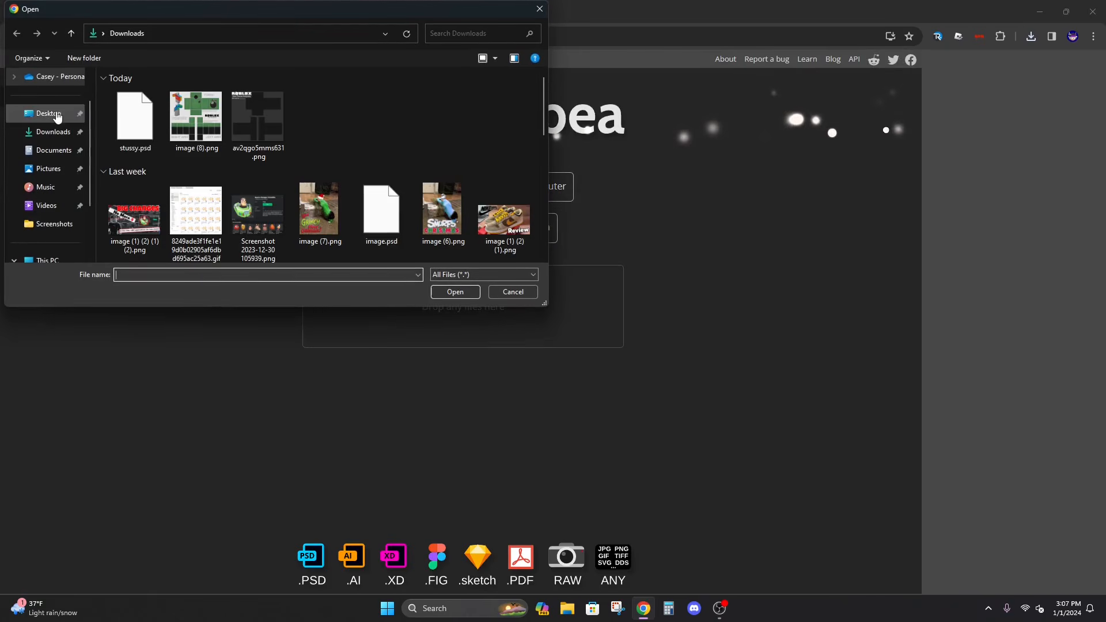
pyautogui.click(148, 137)
pyautogui.click(454, 291)
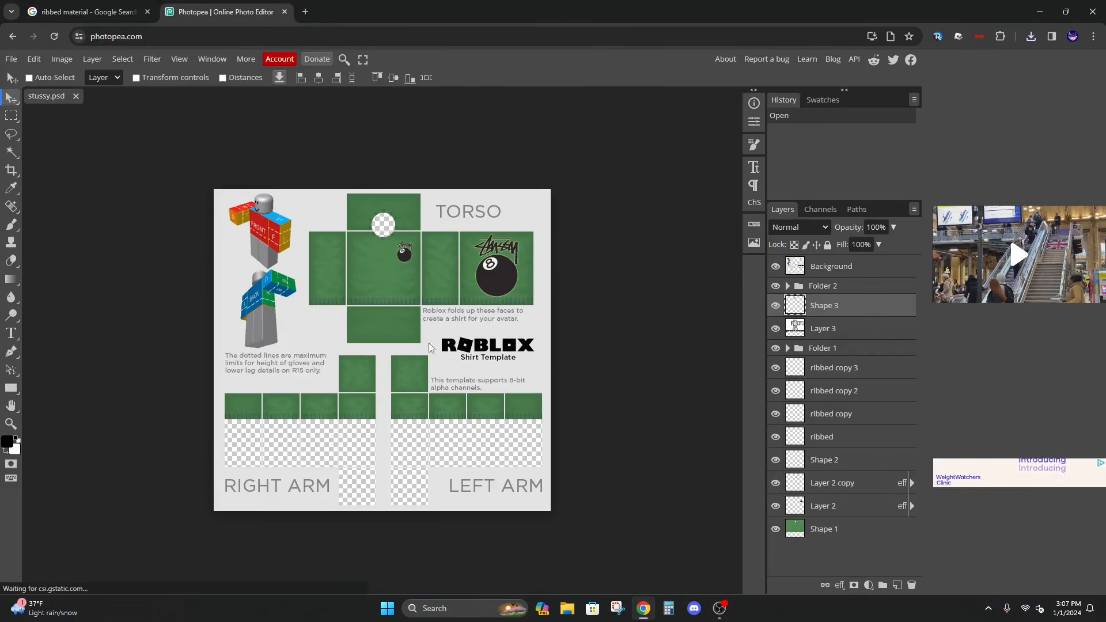
pyautogui.moveTo(428, 343); pyautogui.dragTo(427, 344)
pyautogui.hotkey('ctrl', 'z')
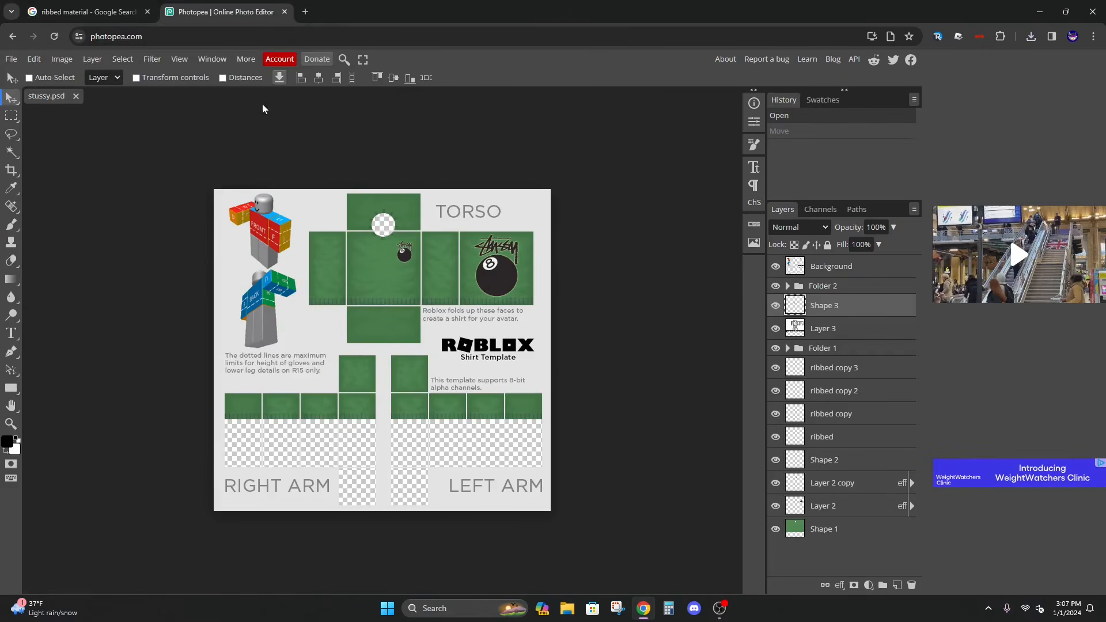
pyautogui.click(284, 12)
# Switch to the Roblox Creator Hub in a new tab and show the Classic Shirts among the avatar item creations
pyautogui.click(168, 6)
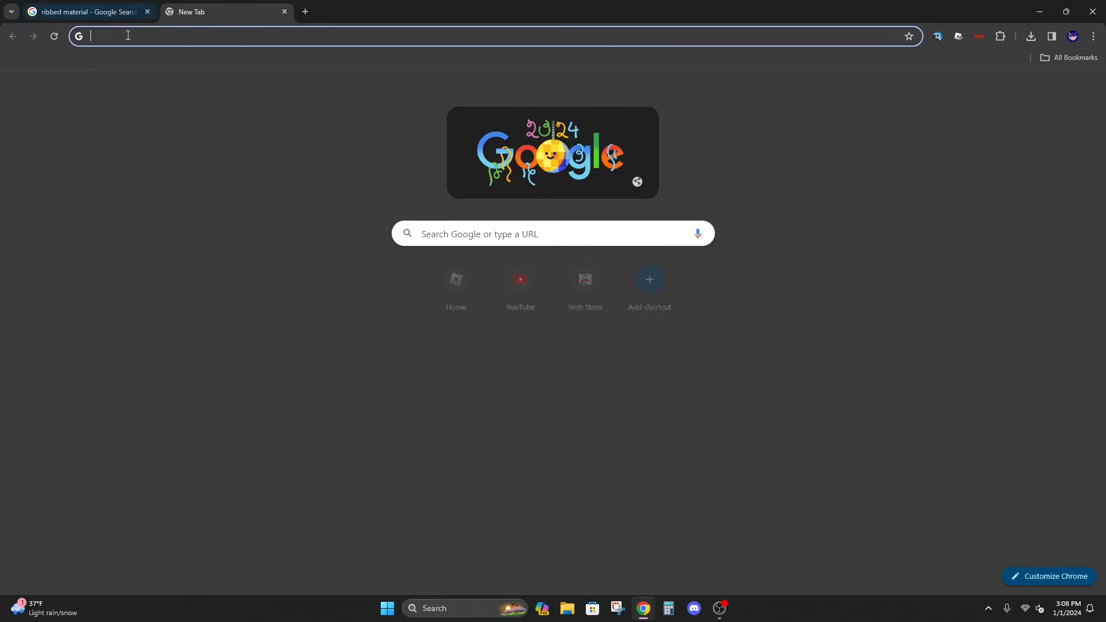
pyautogui.click(458, 284)
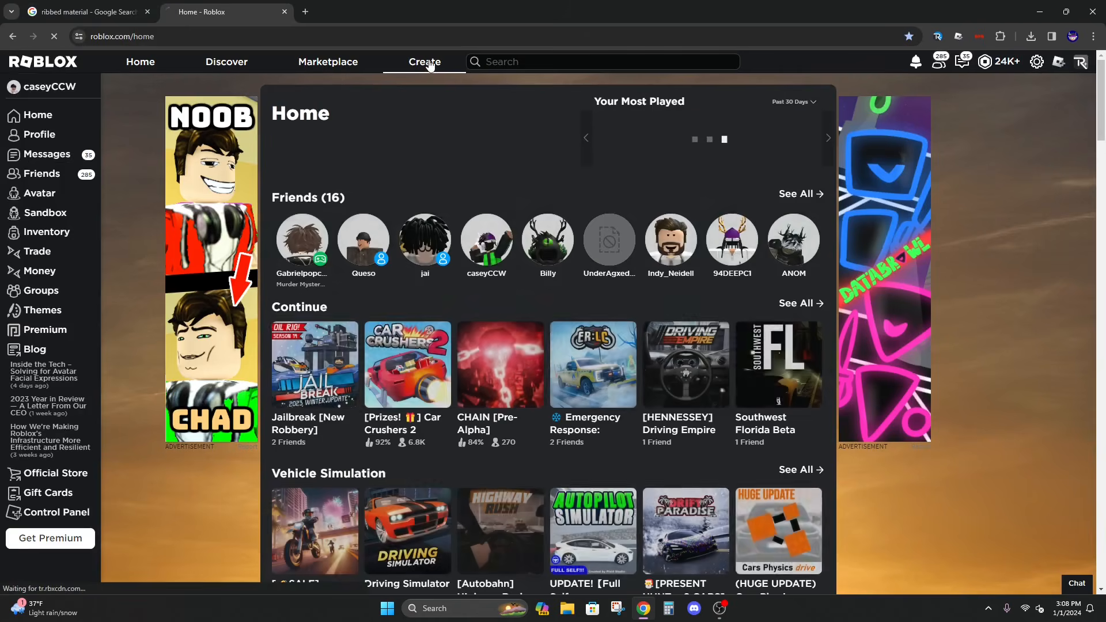
pyautogui.click(428, 61)
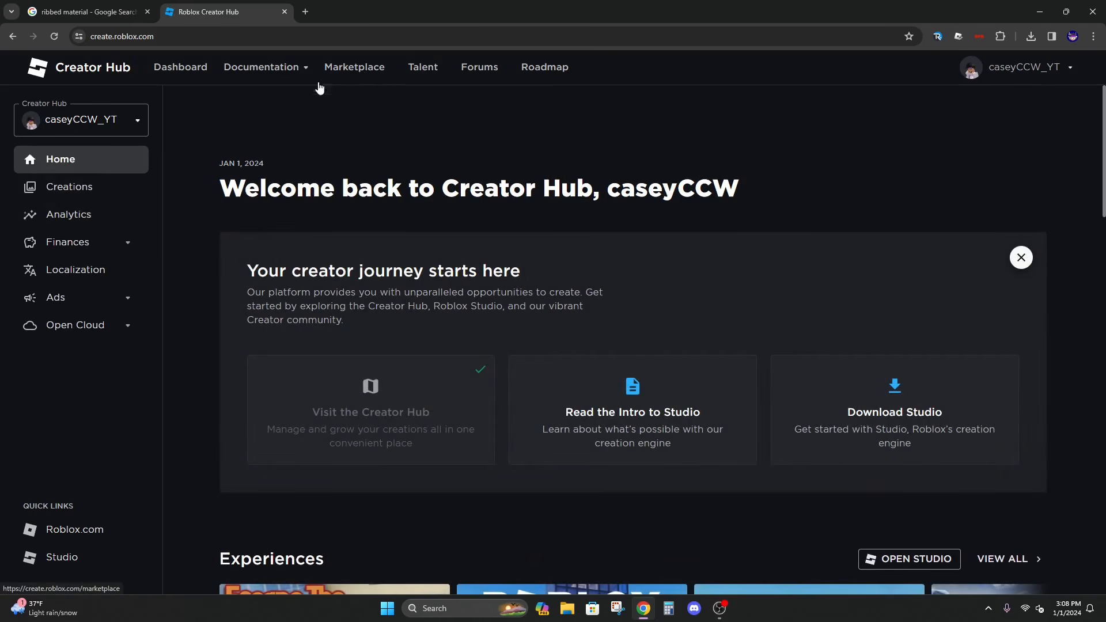
pyautogui.click(97, 195)
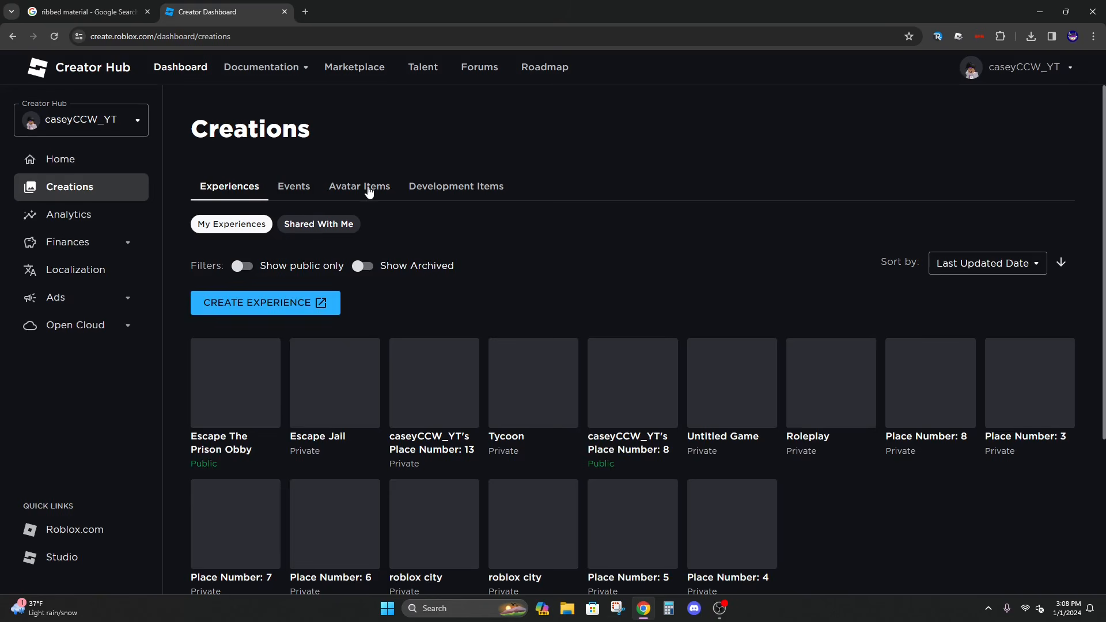
pyautogui.click(370, 192)
pyautogui.click(365, 275)
pyautogui.click(365, 326)
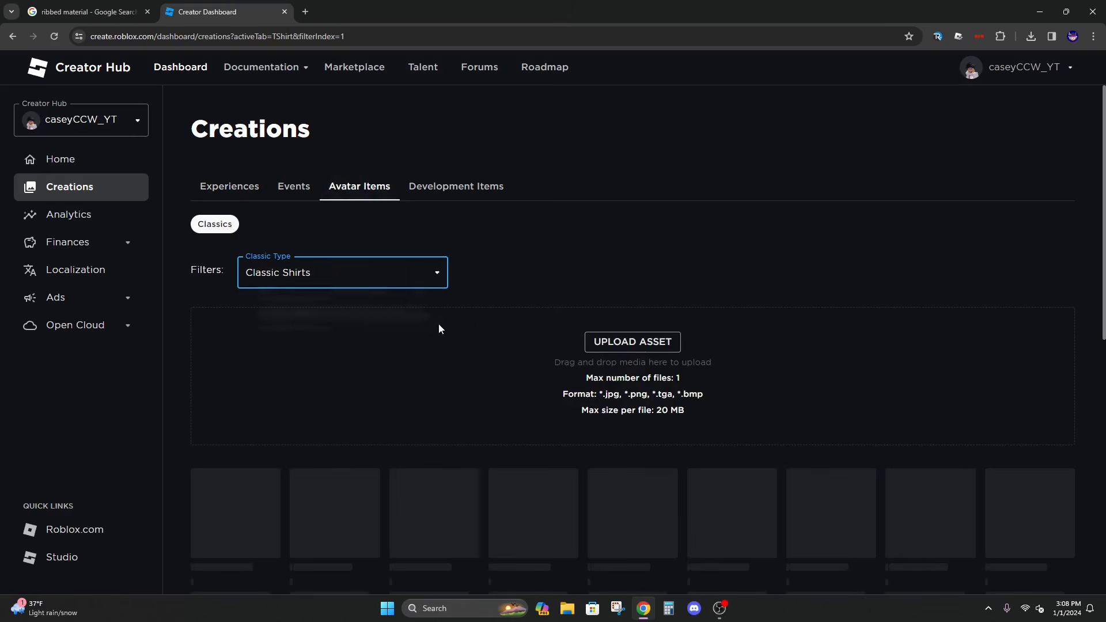
# Upload image (8).png as a shirt asset named Stussy Shirt, accepting the 10 Robux fee
pyautogui.click(634, 342)
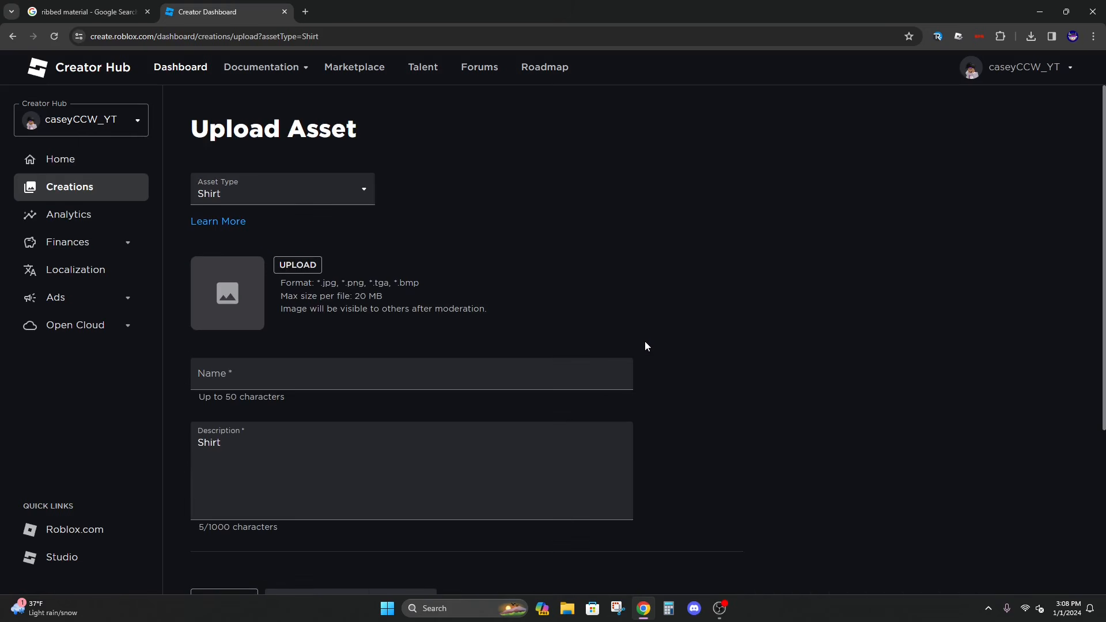
pyautogui.click(297, 265)
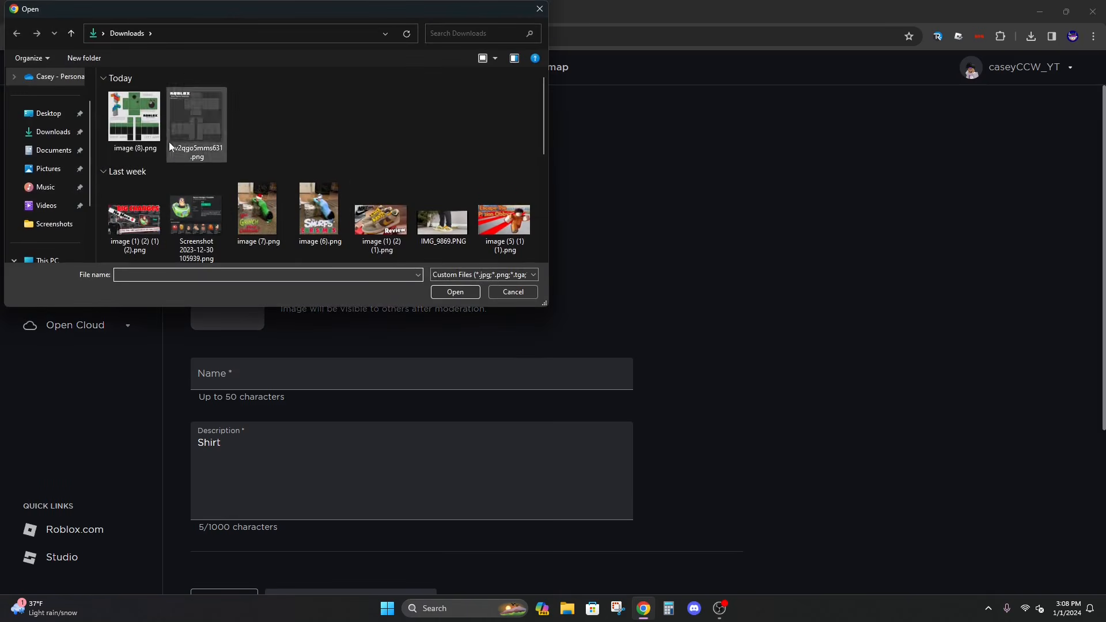
pyautogui.click(454, 291)
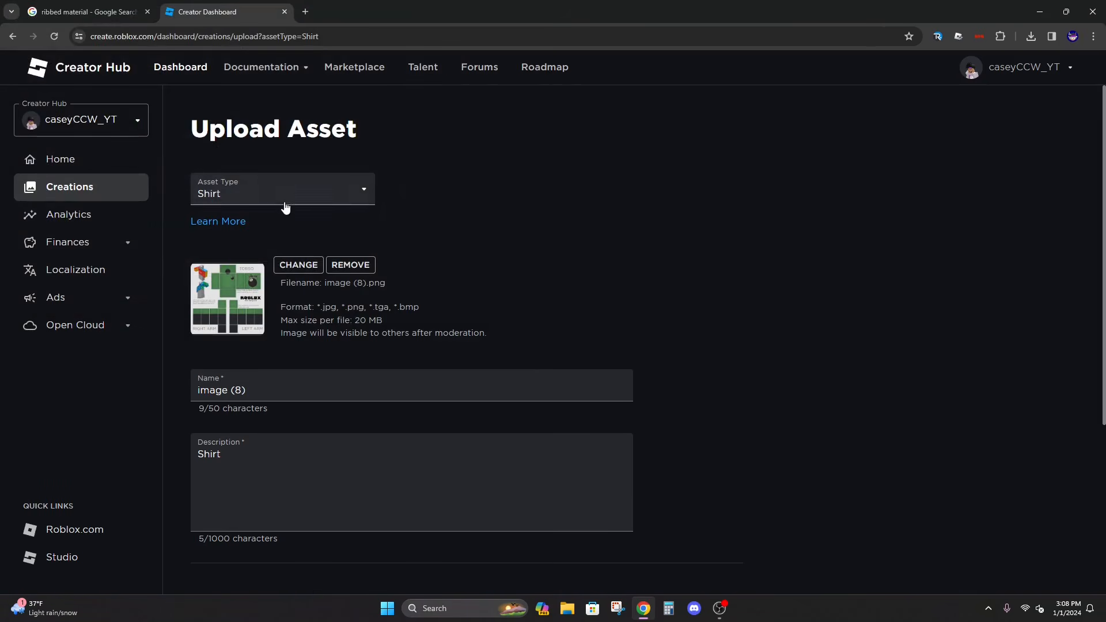
pyautogui.scroll(-2, 322, 284)
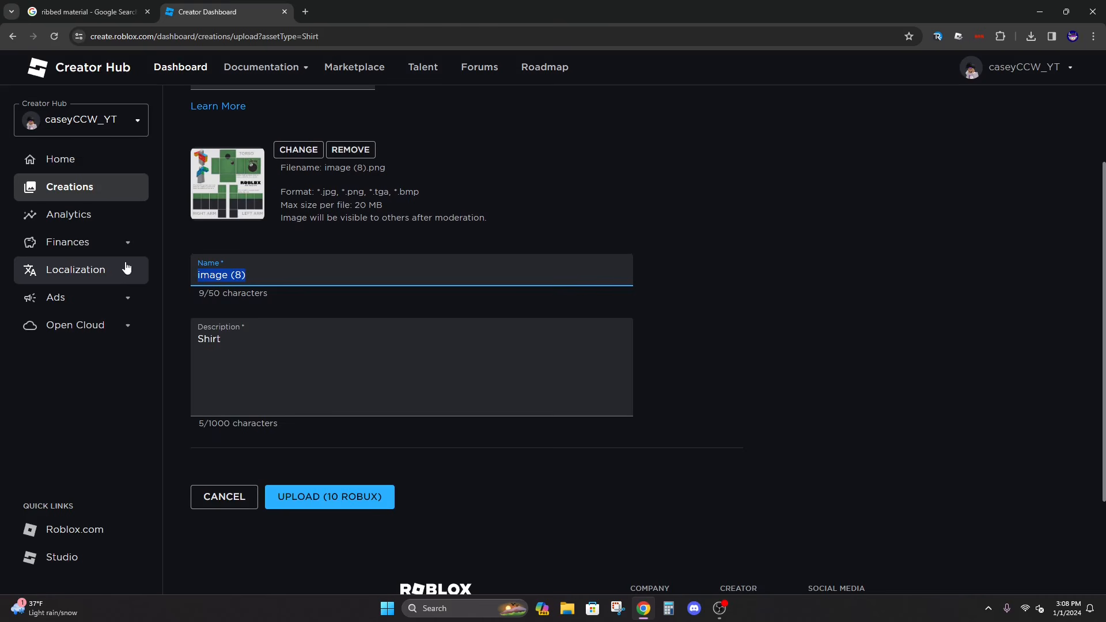
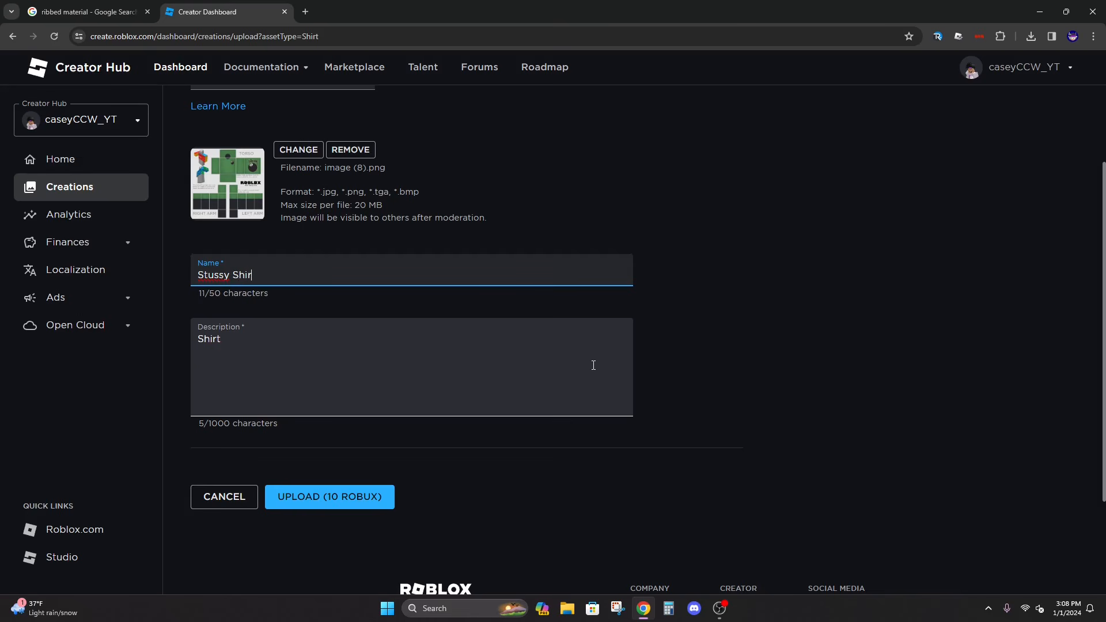
pyautogui.click(325, 496)
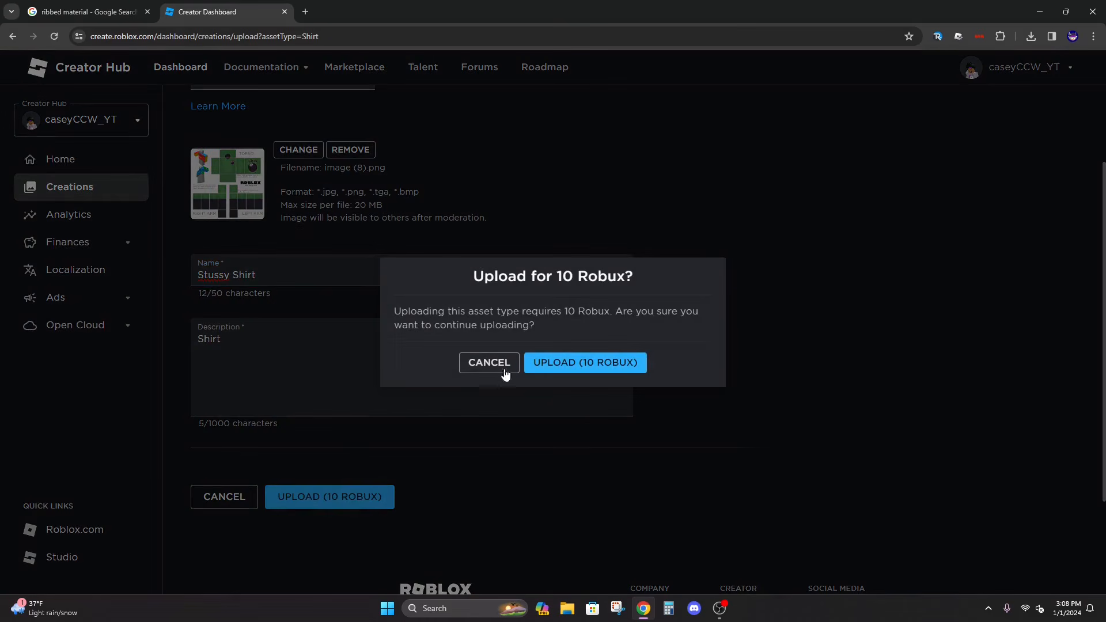
pyautogui.click(557, 360)
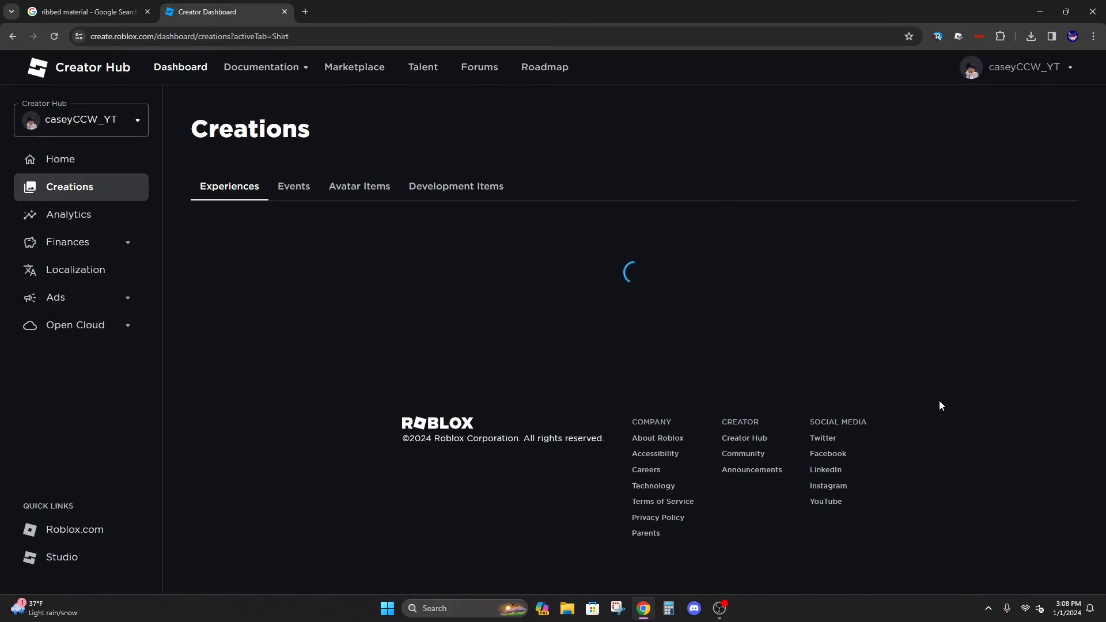
# Put the Stussy Shirt on sale at a price of 5 Robux and publish it
pyautogui.click(276, 459)
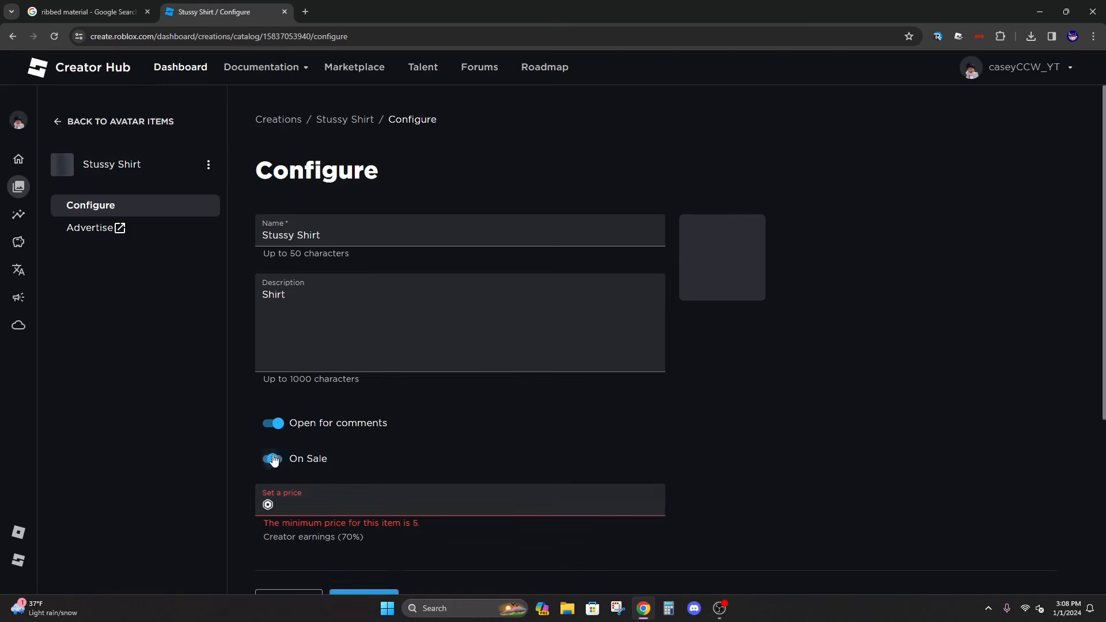
pyautogui.write('5')
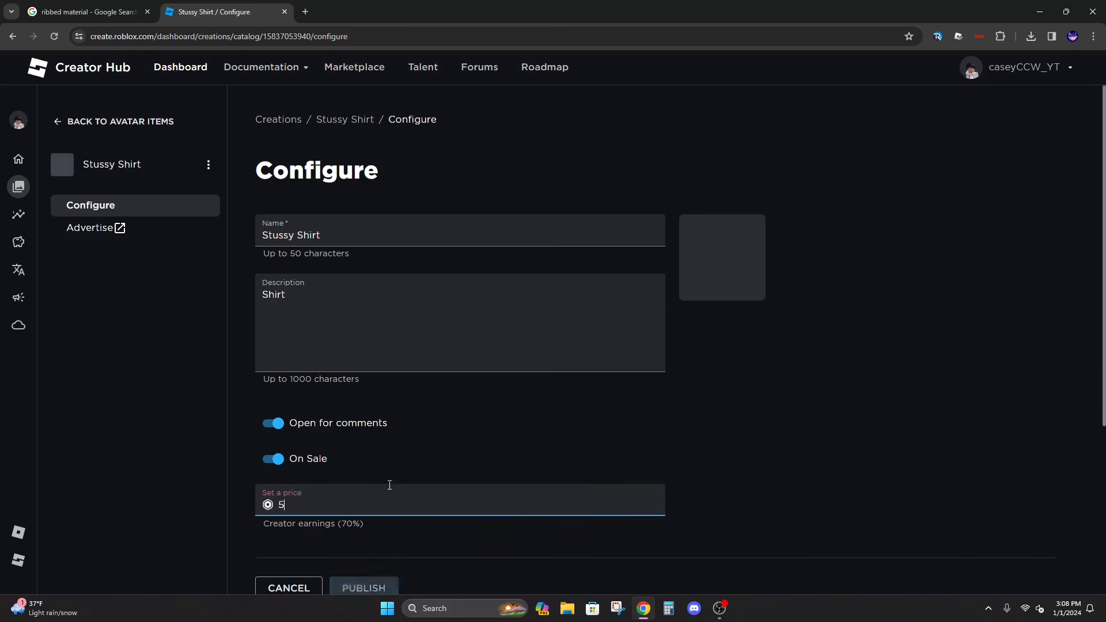
pyautogui.scroll(-3, 433, 457)
pyautogui.click(375, 416)
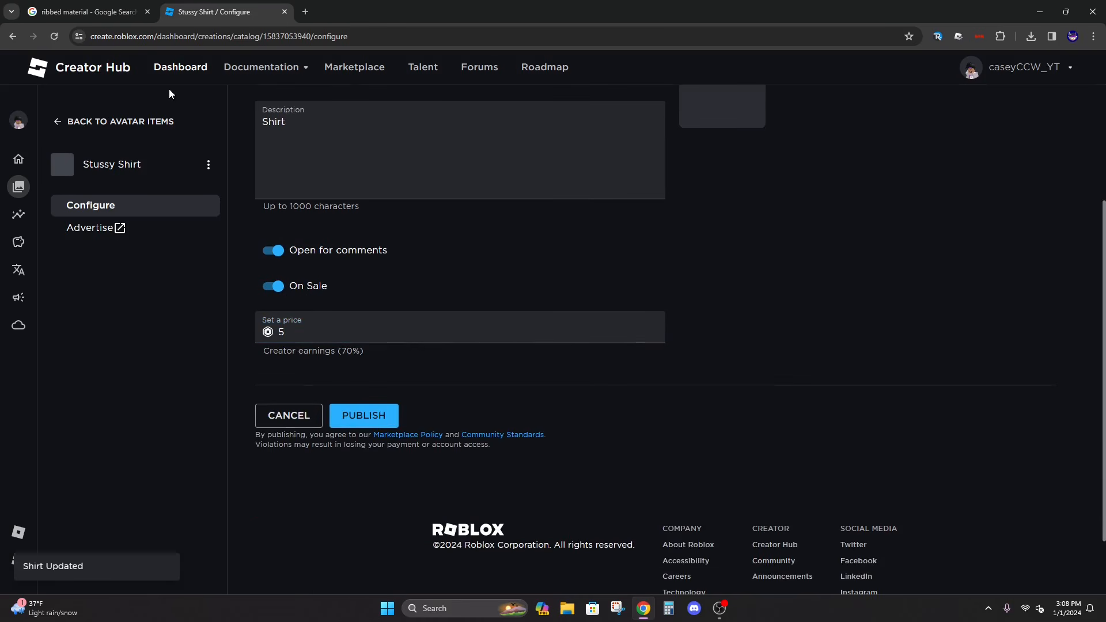
# Return to the shirt creations and open the Stussy Shirt's catalog page in a new tab
pyautogui.click(12, 35)
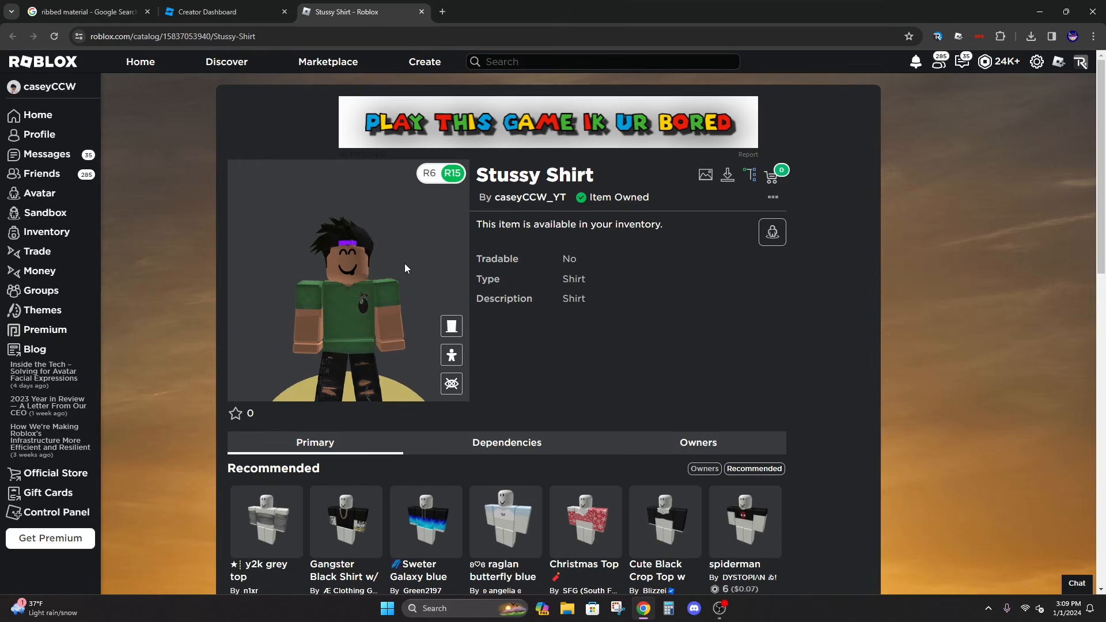
pyautogui.scroll(3, 407, 268)
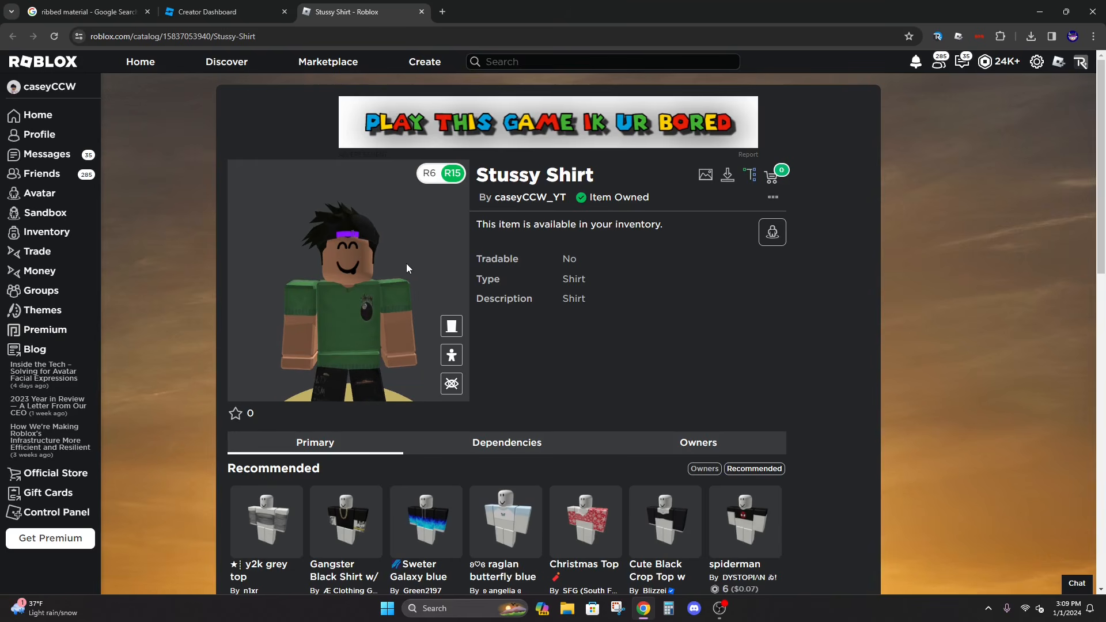
pyautogui.click(421, 11)
pyautogui.click(460, 168)
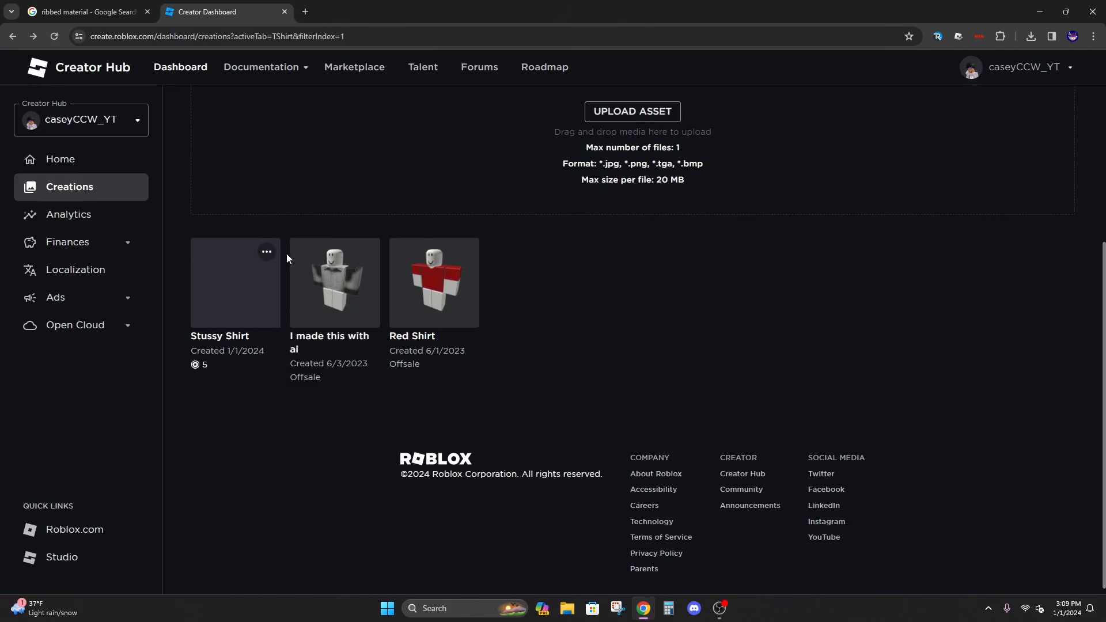
pyautogui.click(267, 253)
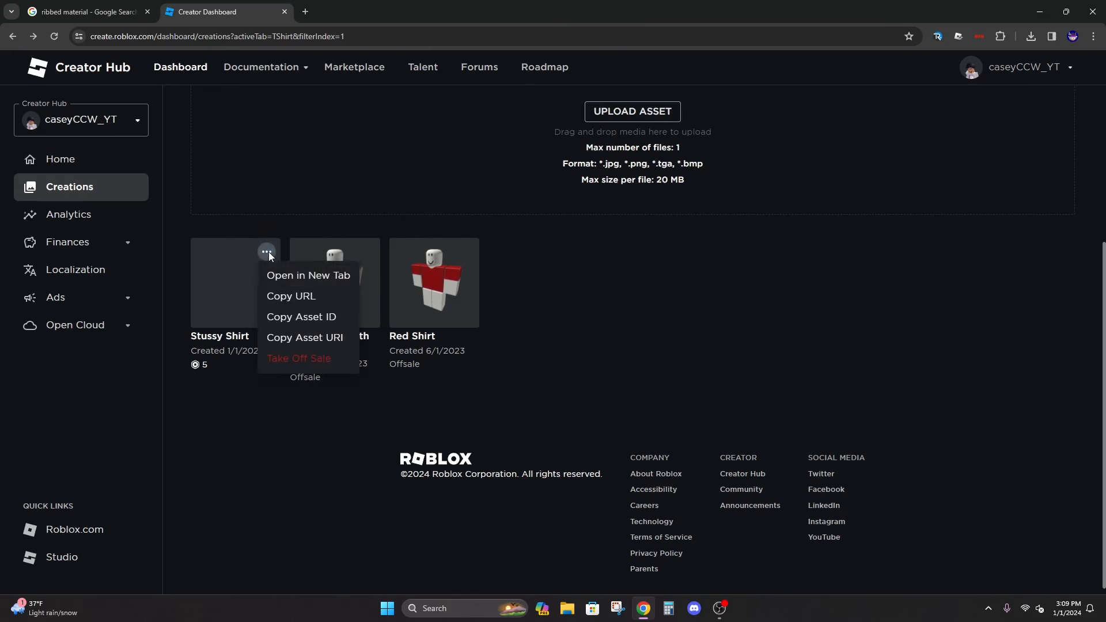
pyautogui.click(294, 277)
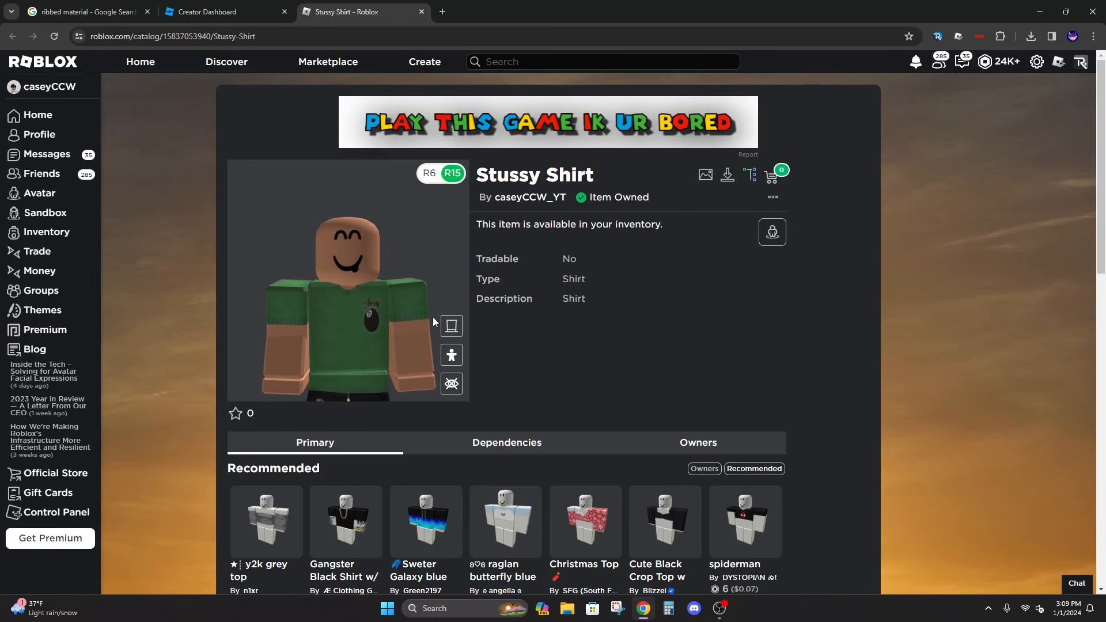
# Show the avatar's accessories and examine the shirt preview on the R6 and R15 bodies, rotating the model
pyautogui.click(456, 332)
pyautogui.click(429, 172)
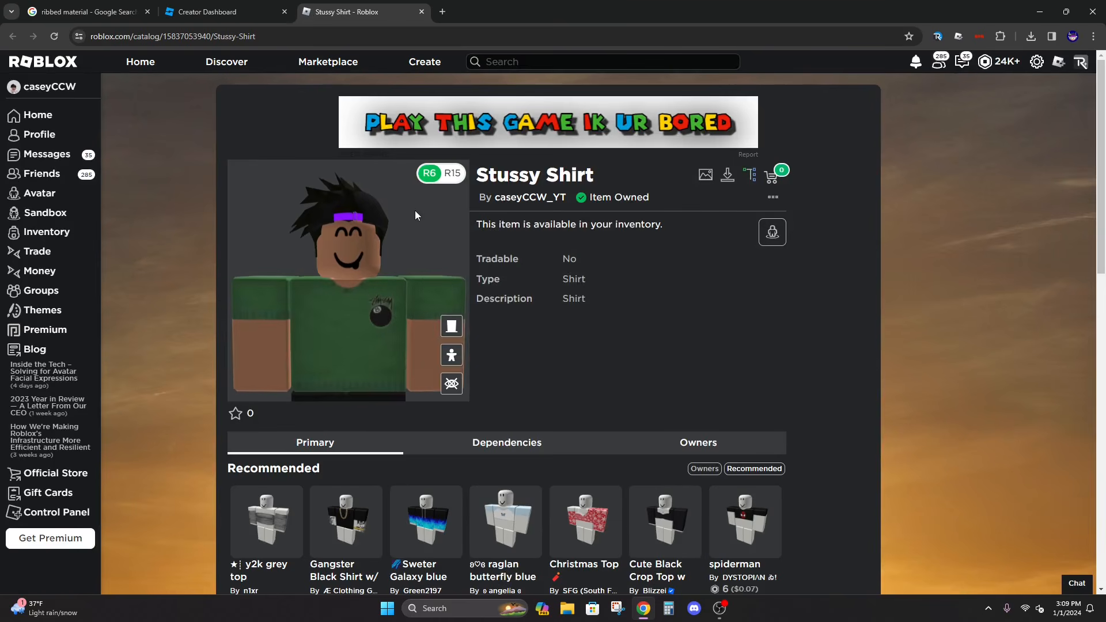
pyautogui.click(452, 172)
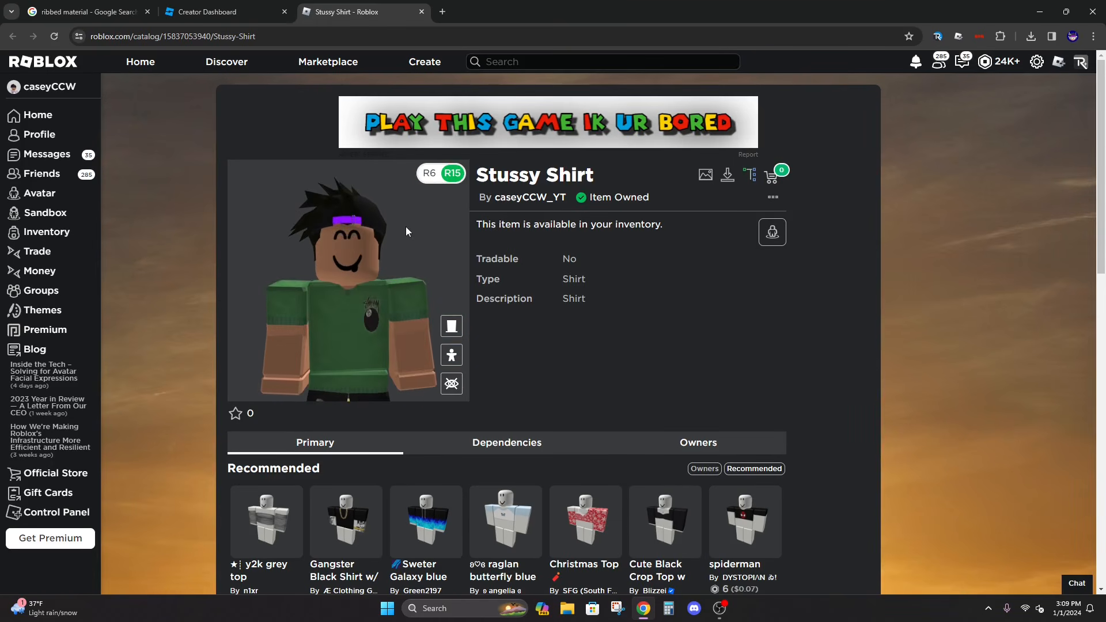
pyautogui.moveTo(402, 224); pyautogui.dragTo(308, 226)
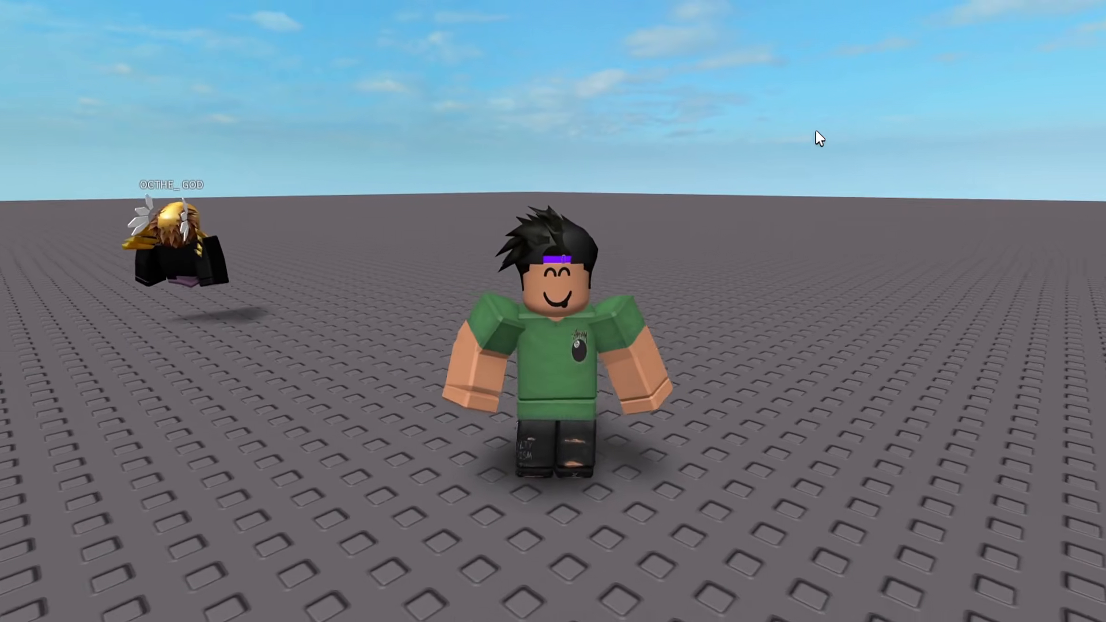
pyautogui.press('a')
pyautogui.press('w')
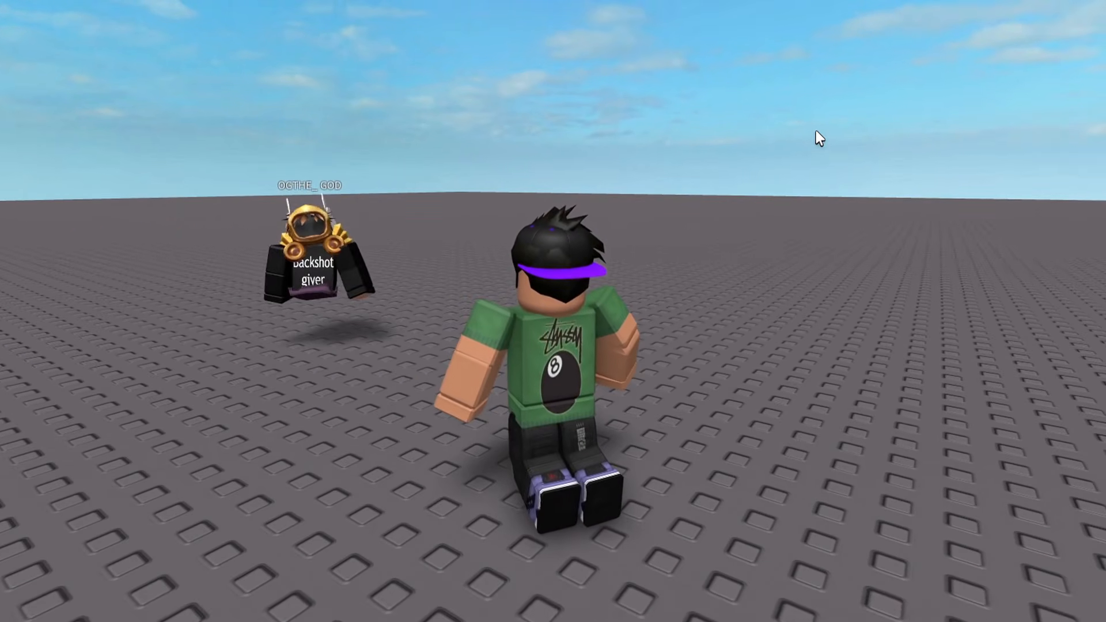
pyautogui.press('s')
pyautogui.scroll(2, 819, 139)
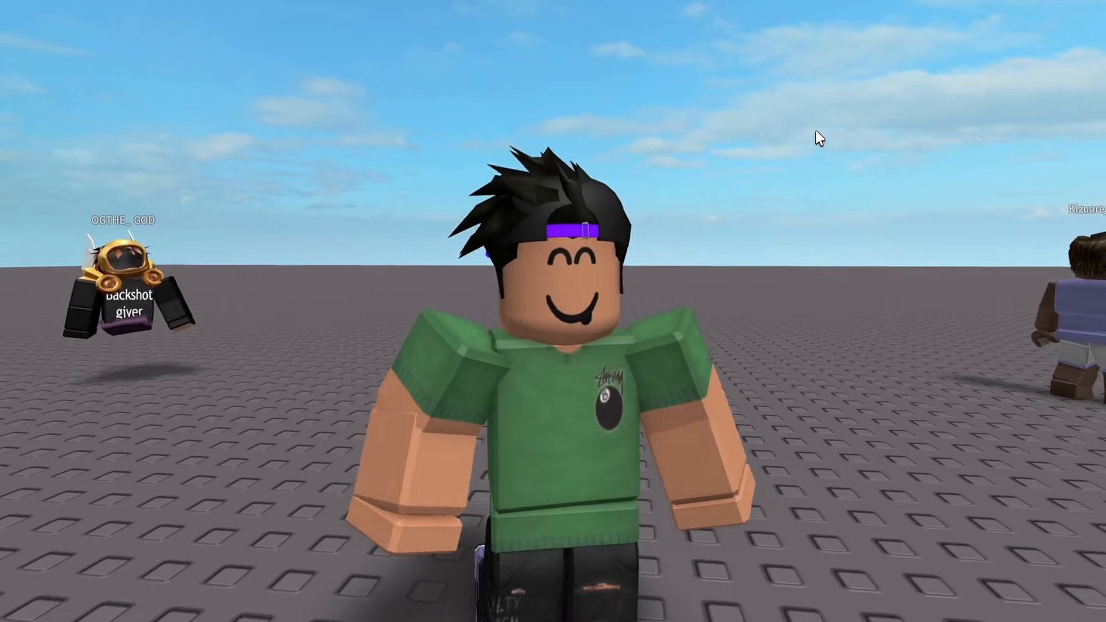
pyautogui.press('a')
pyautogui.press('d')
pyautogui.press('s')
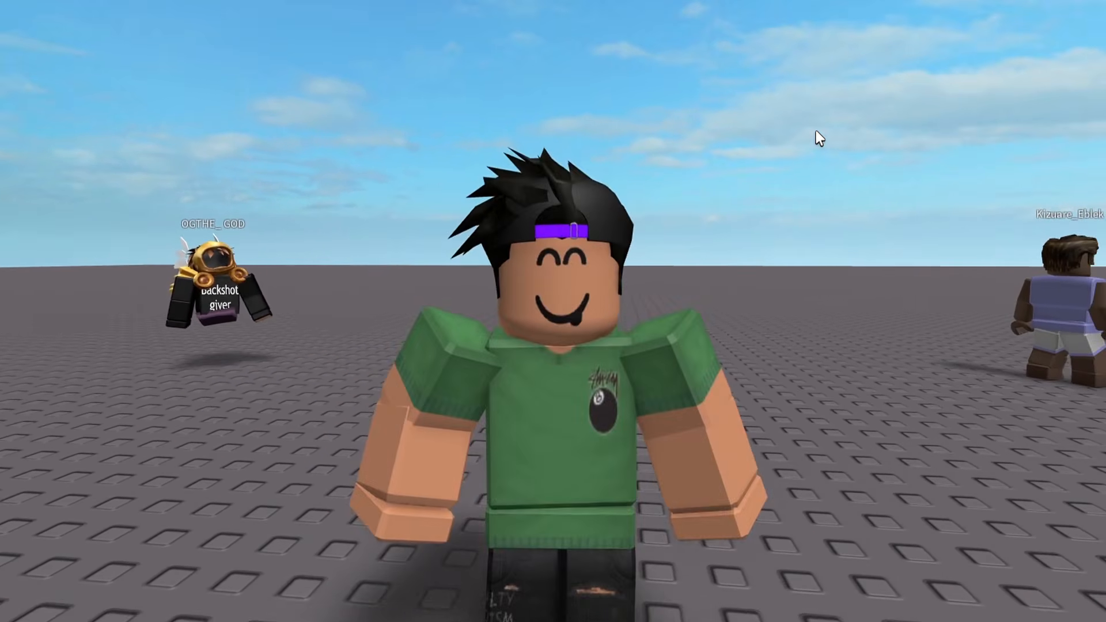
pyautogui.press('space')
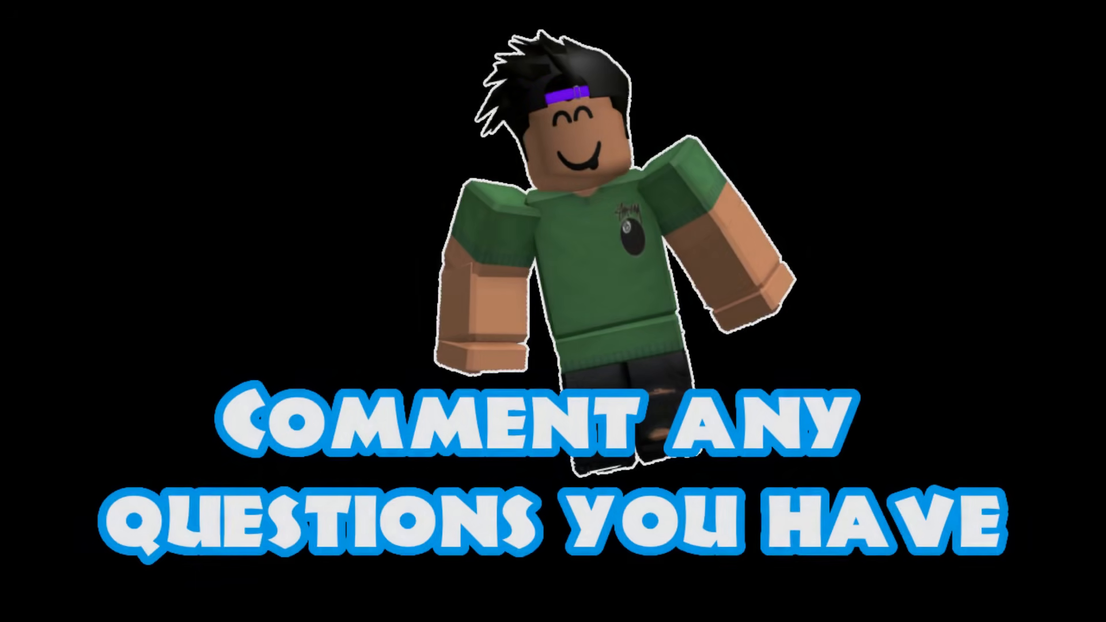